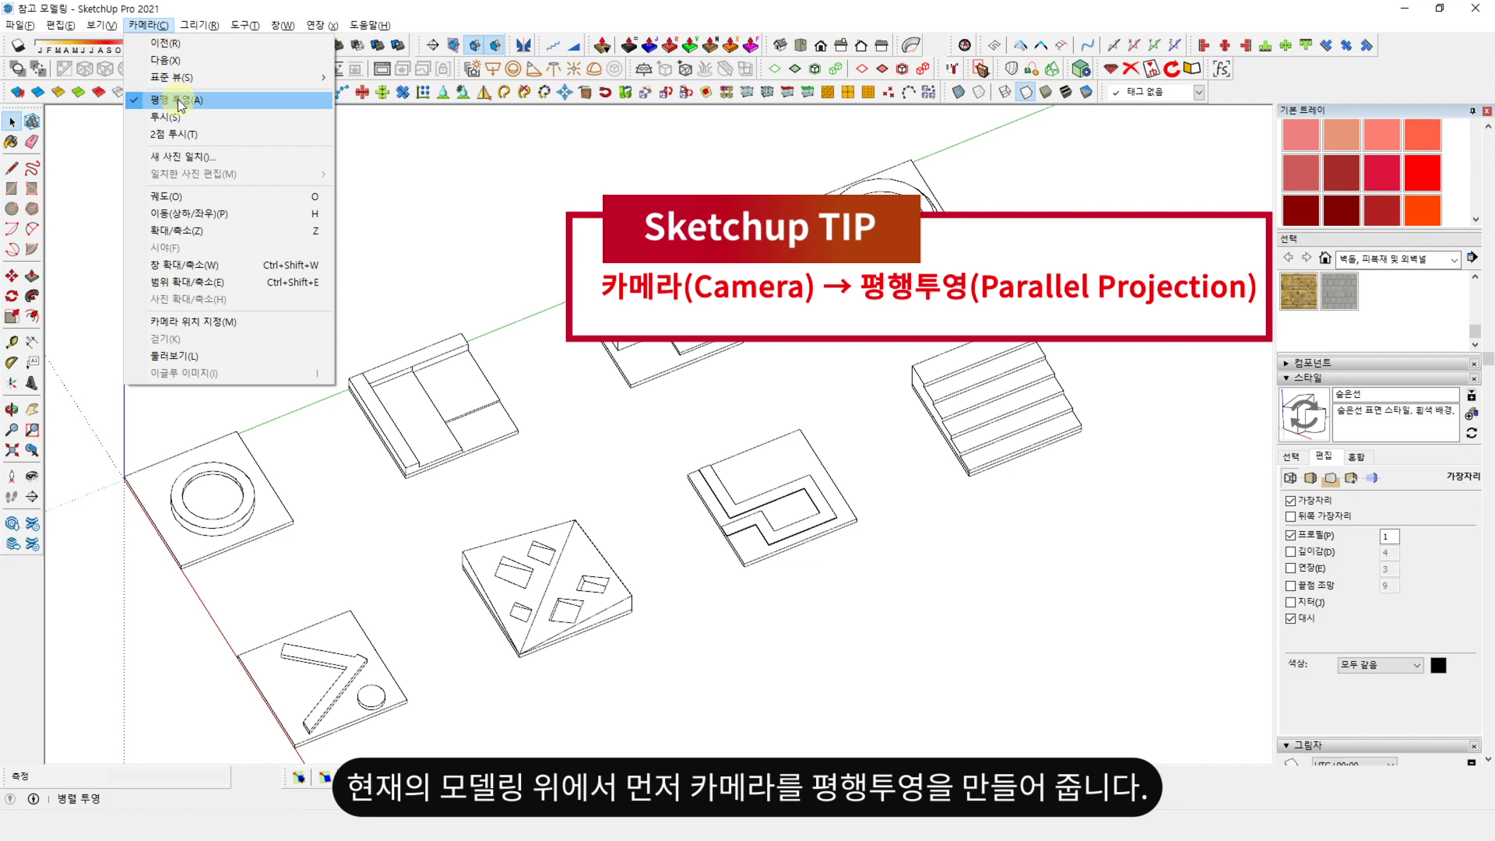
- Set the camera to parallel projection and show the model in the isometric view
click(439, 521)
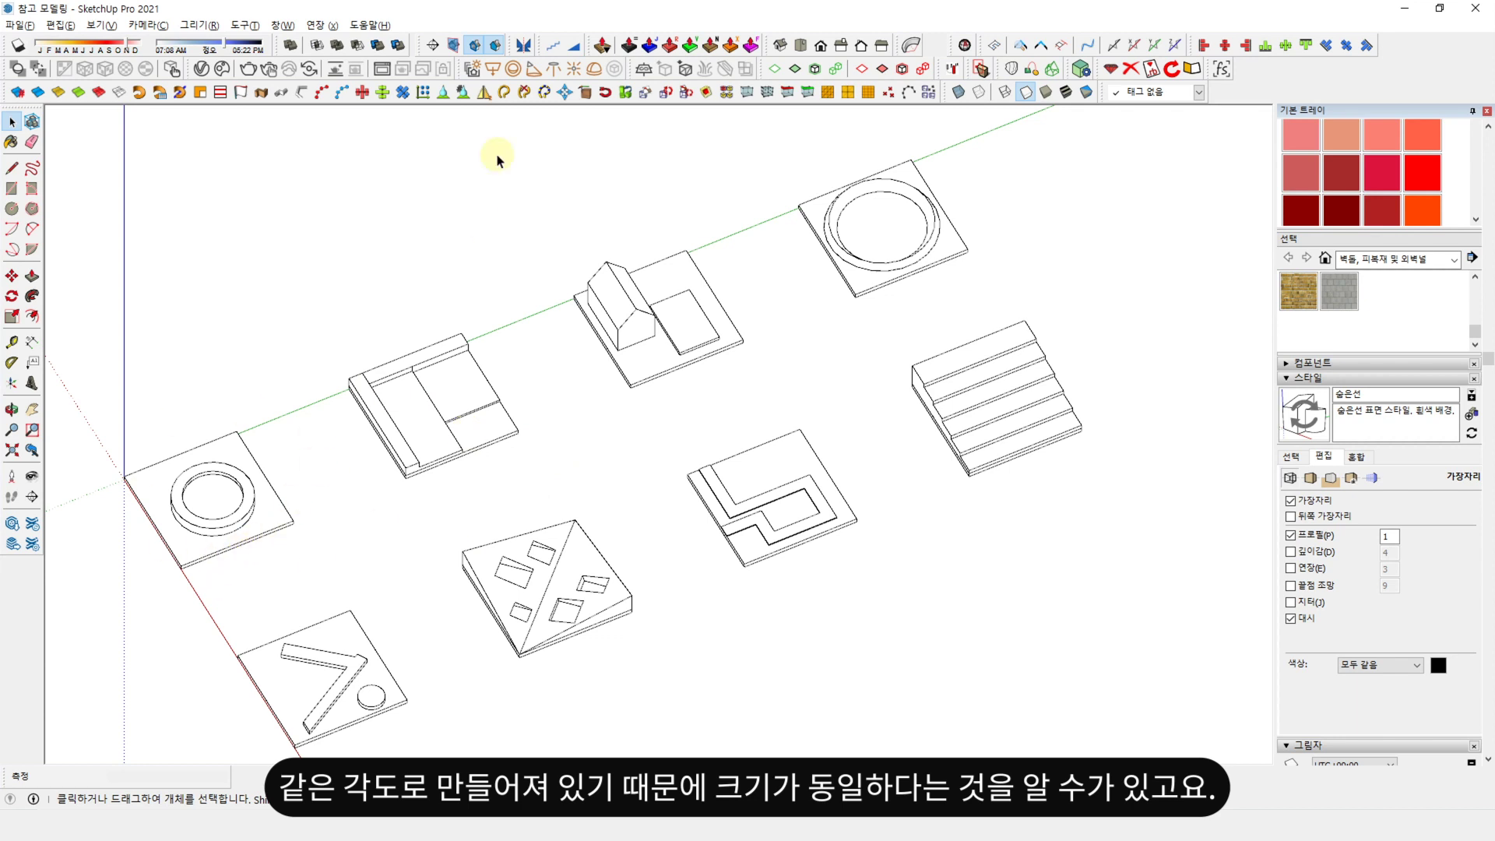
click(779, 49)
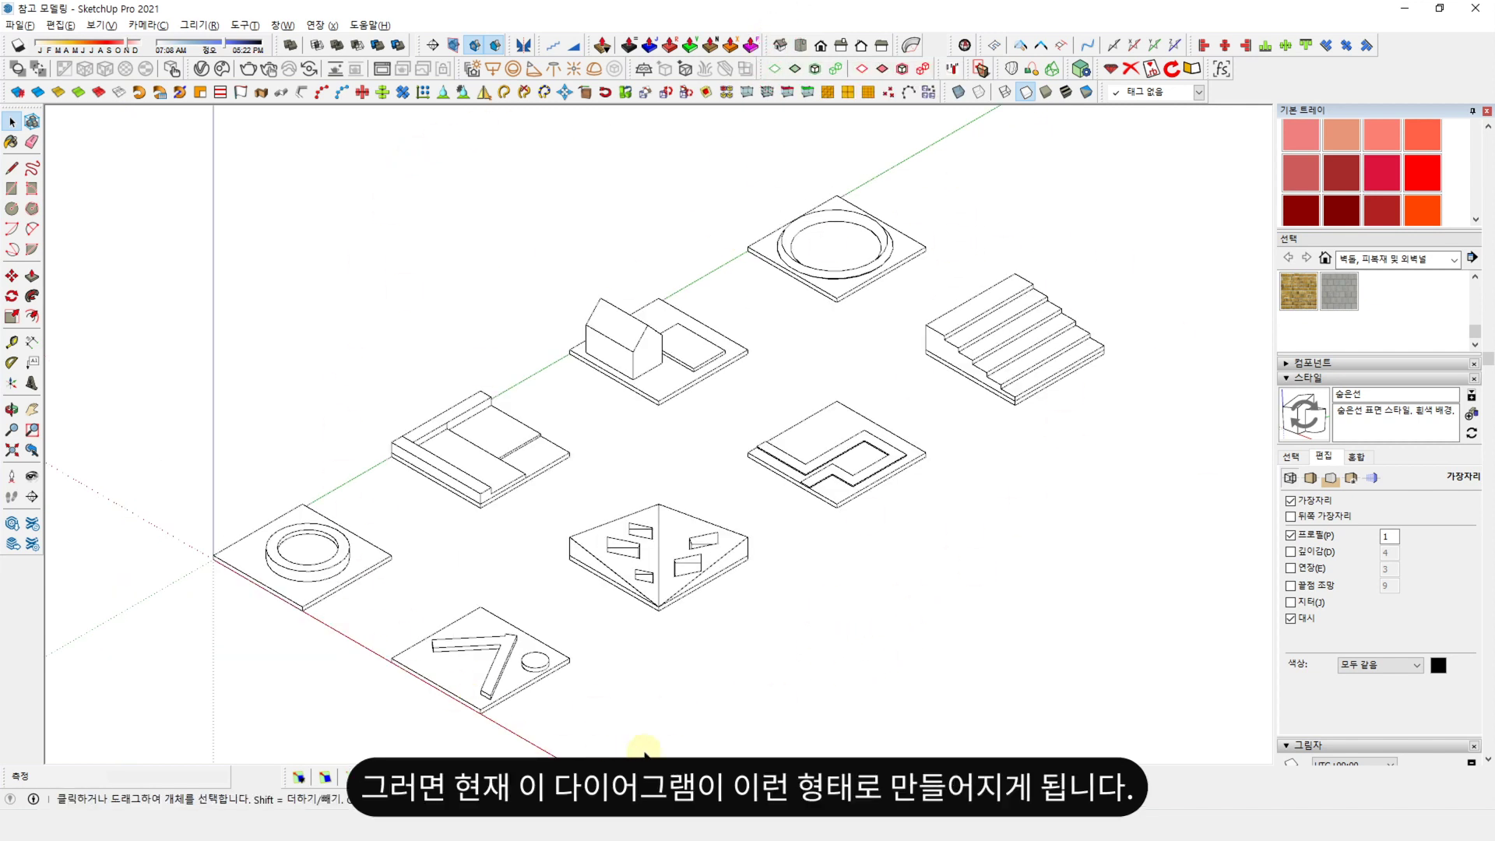
mouse_move(207, 554)
mouse_down()
mouse_move(264, 596)
mouse_move(266, 685)
mouse_move(554, 749)
mouse_up()
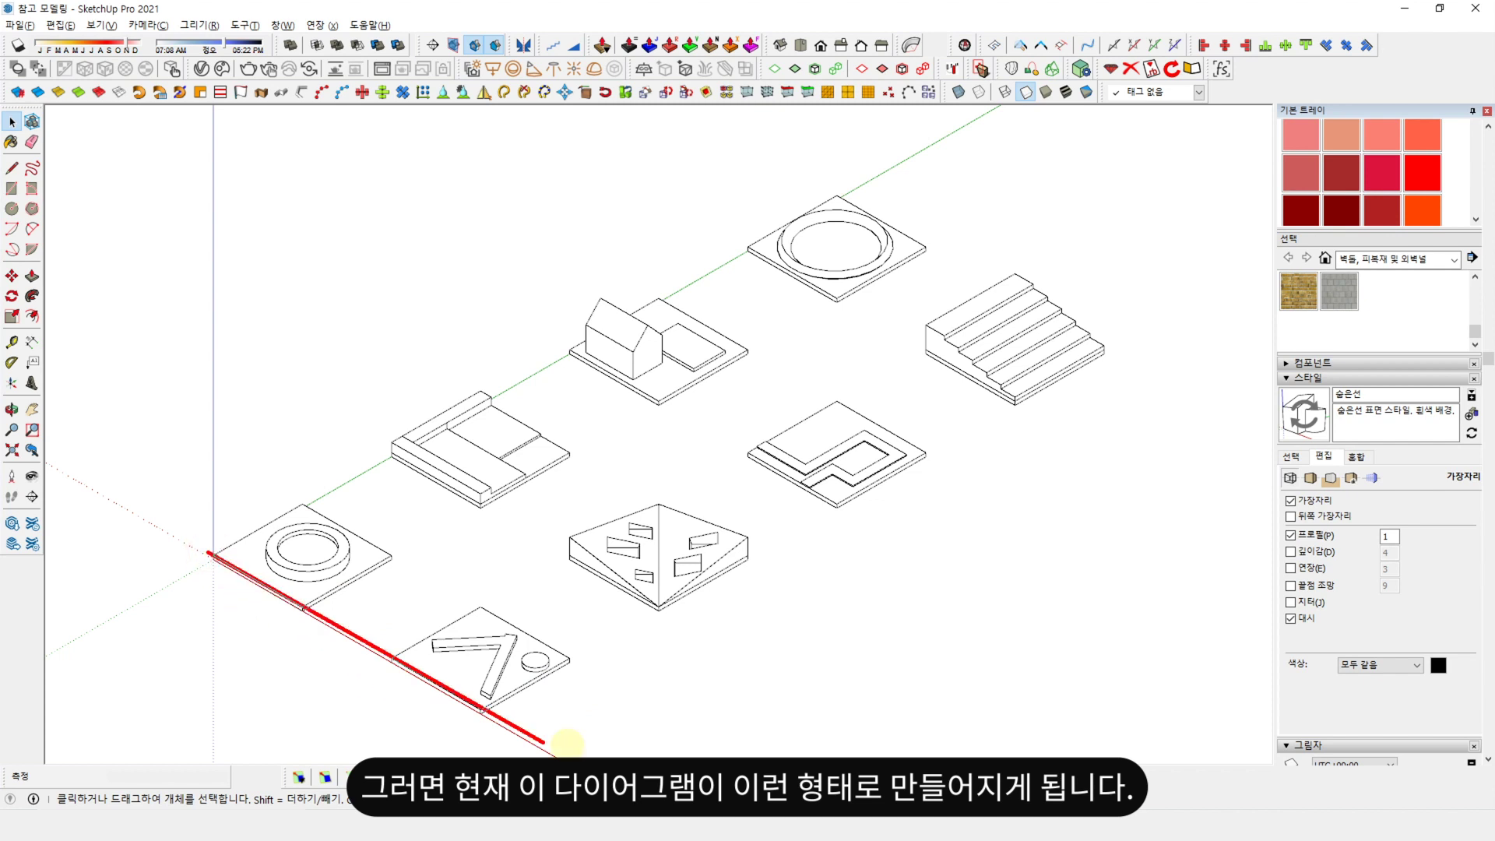
drag(464, 726, 1128, 339)
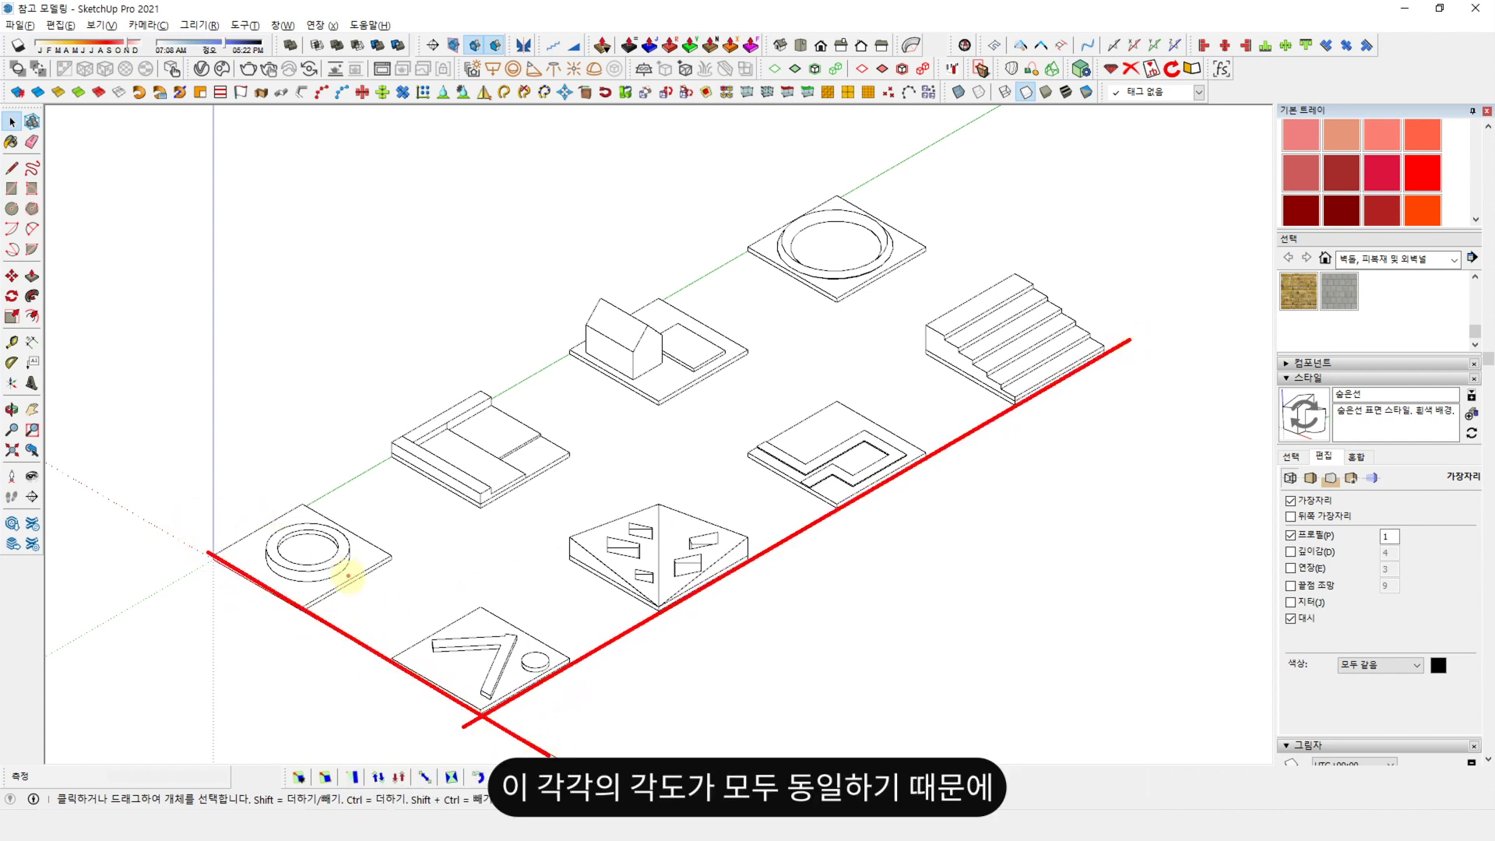
mouse_move(170, 492)
mouse_down()
mouse_move(325, 606)
mouse_move(404, 618)
mouse_up()
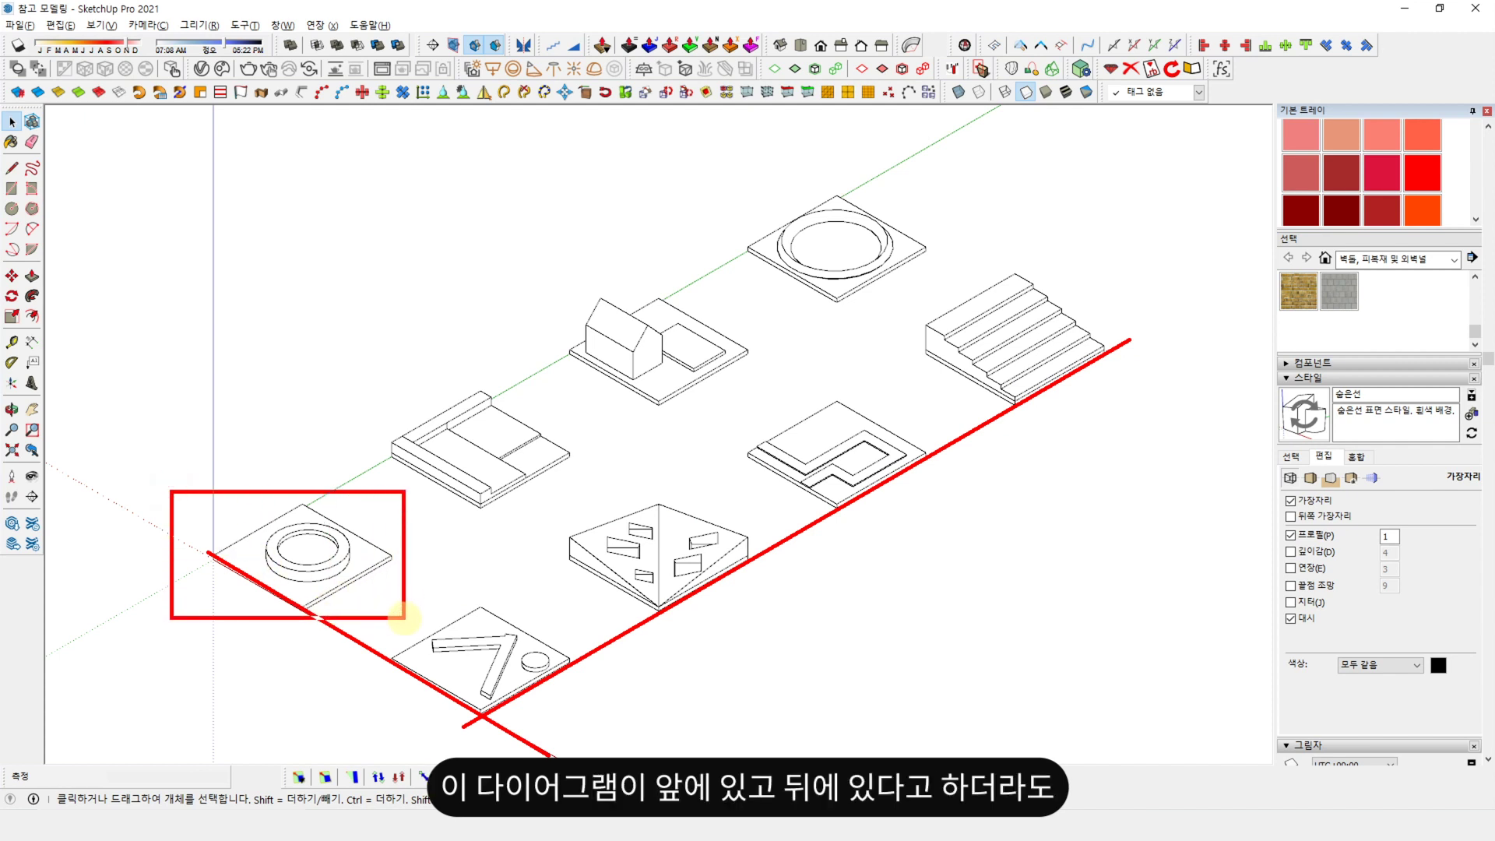
drag(707, 158, 947, 311)
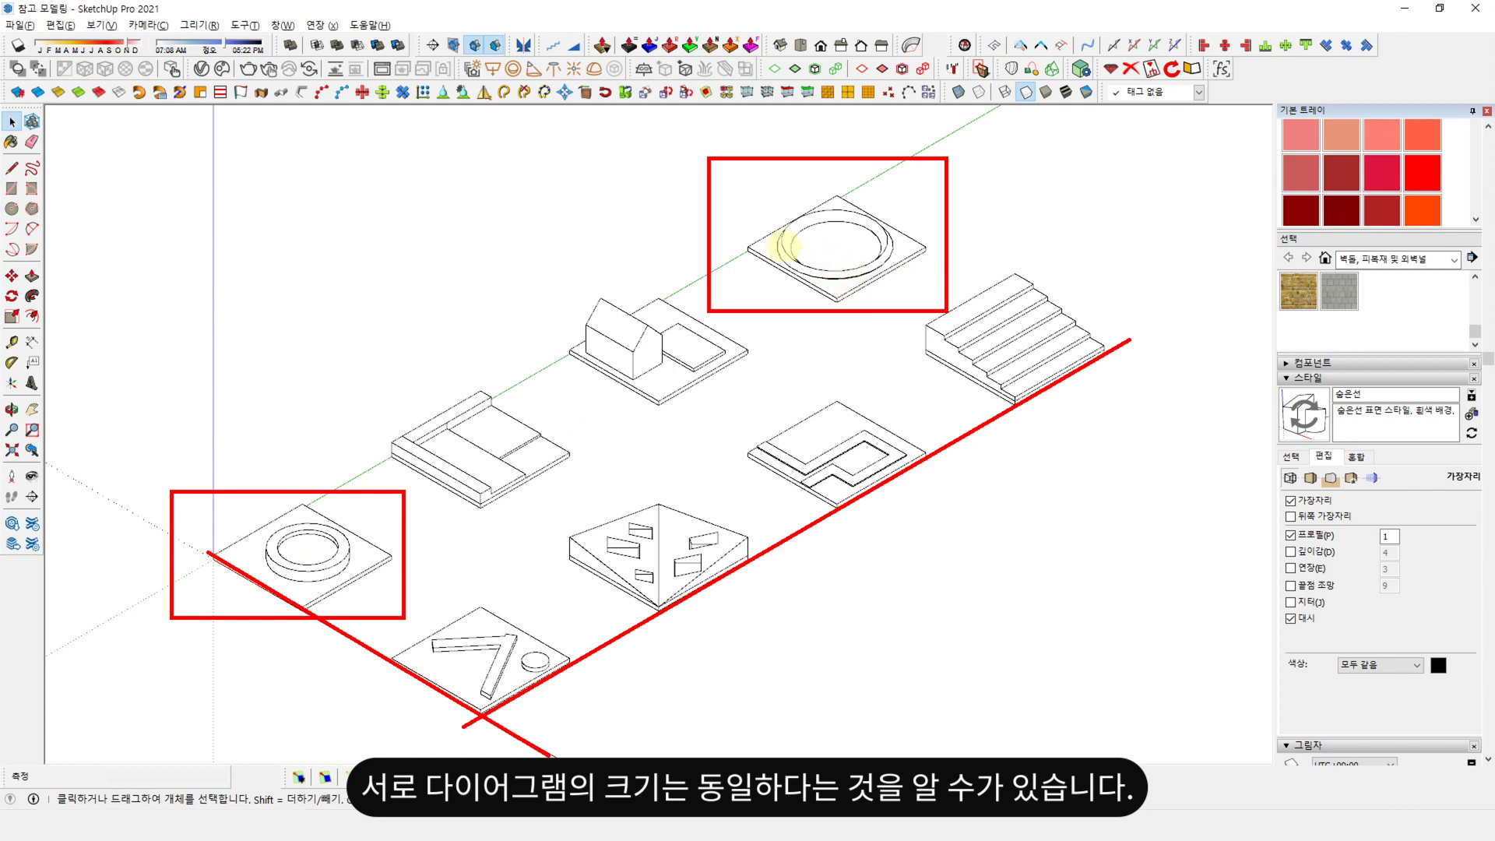
drag(700, 219, 705, 207)
drag(178, 539, 175, 564)
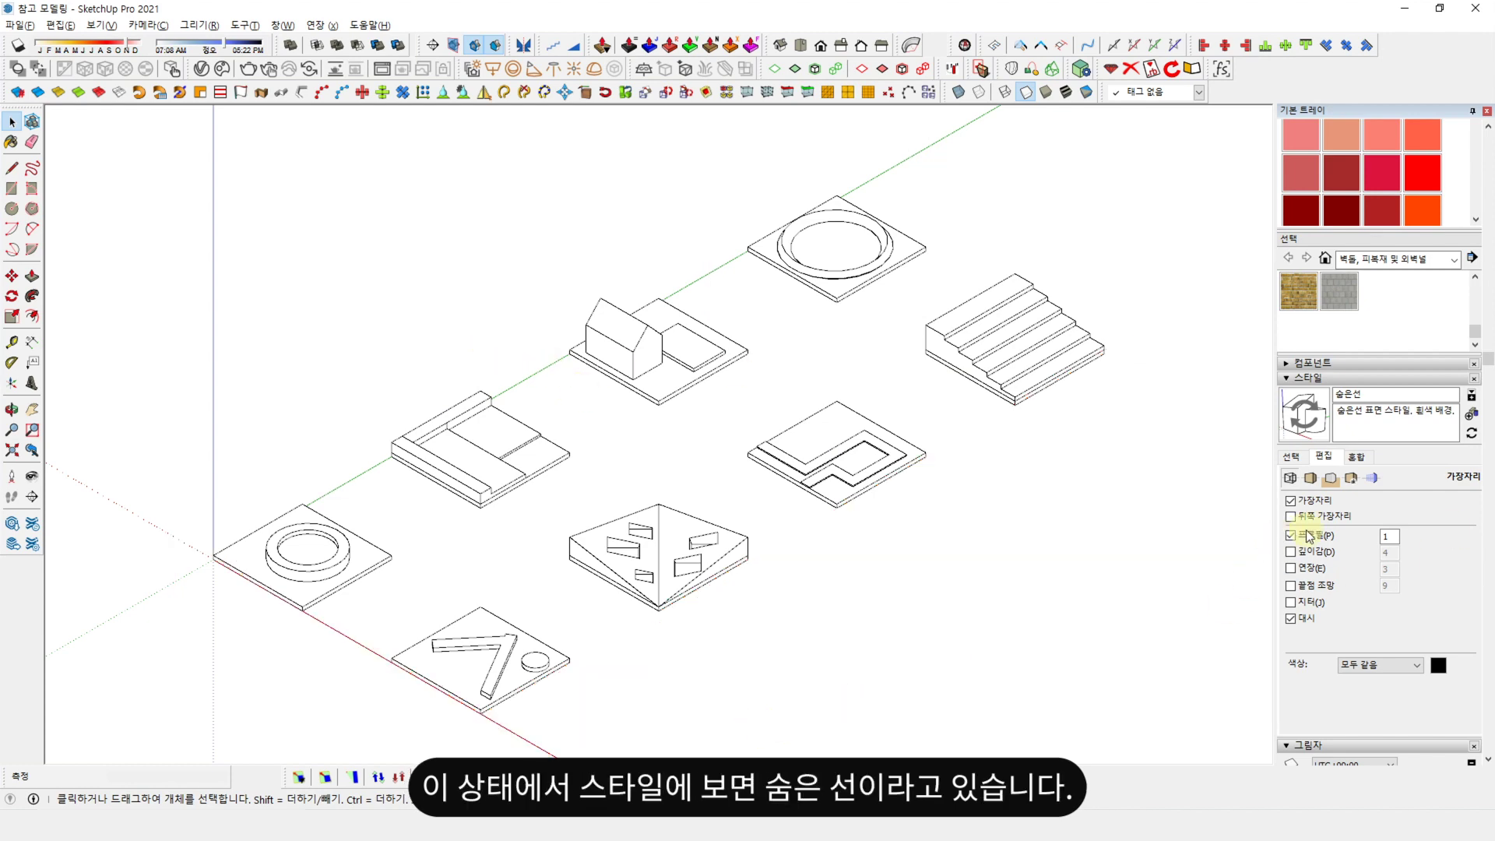
- Apply the Hidden Line (숨은선) style and turn on profile edges with a width of 1
click(1290, 456)
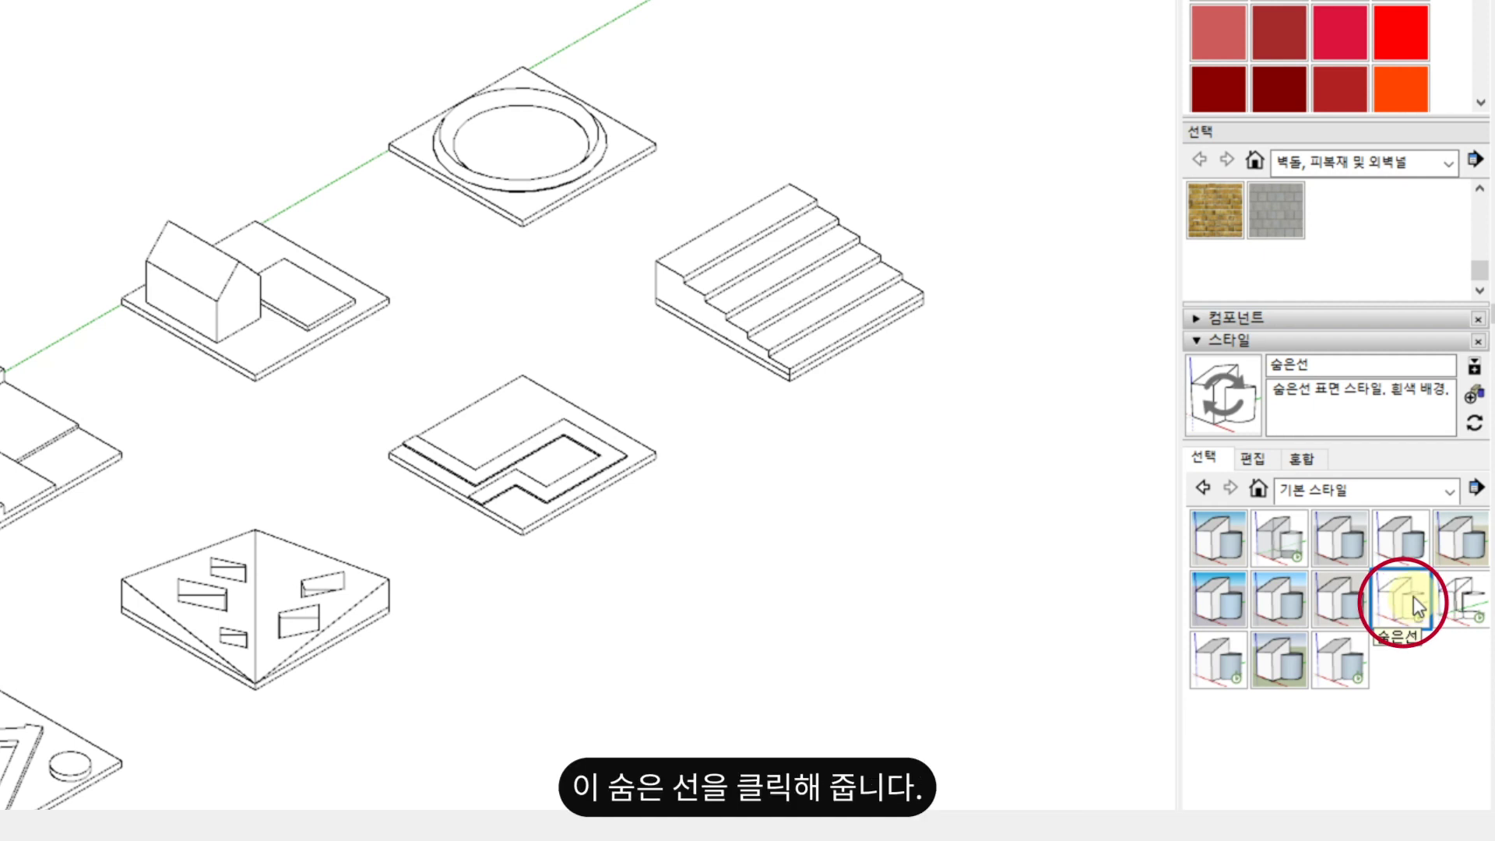
click(1413, 606)
click(1255, 457)
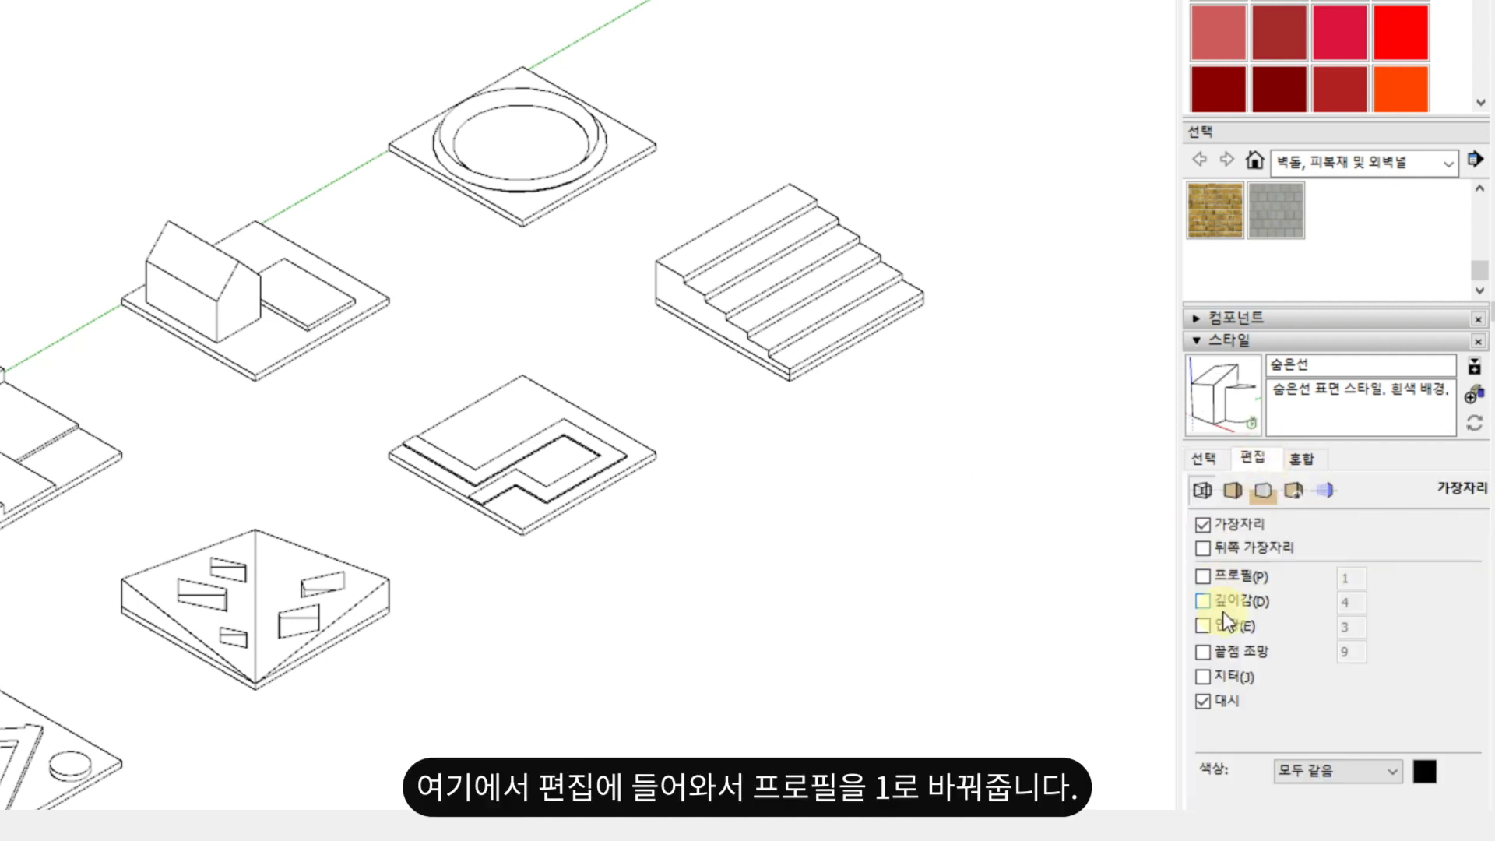
click(1249, 575)
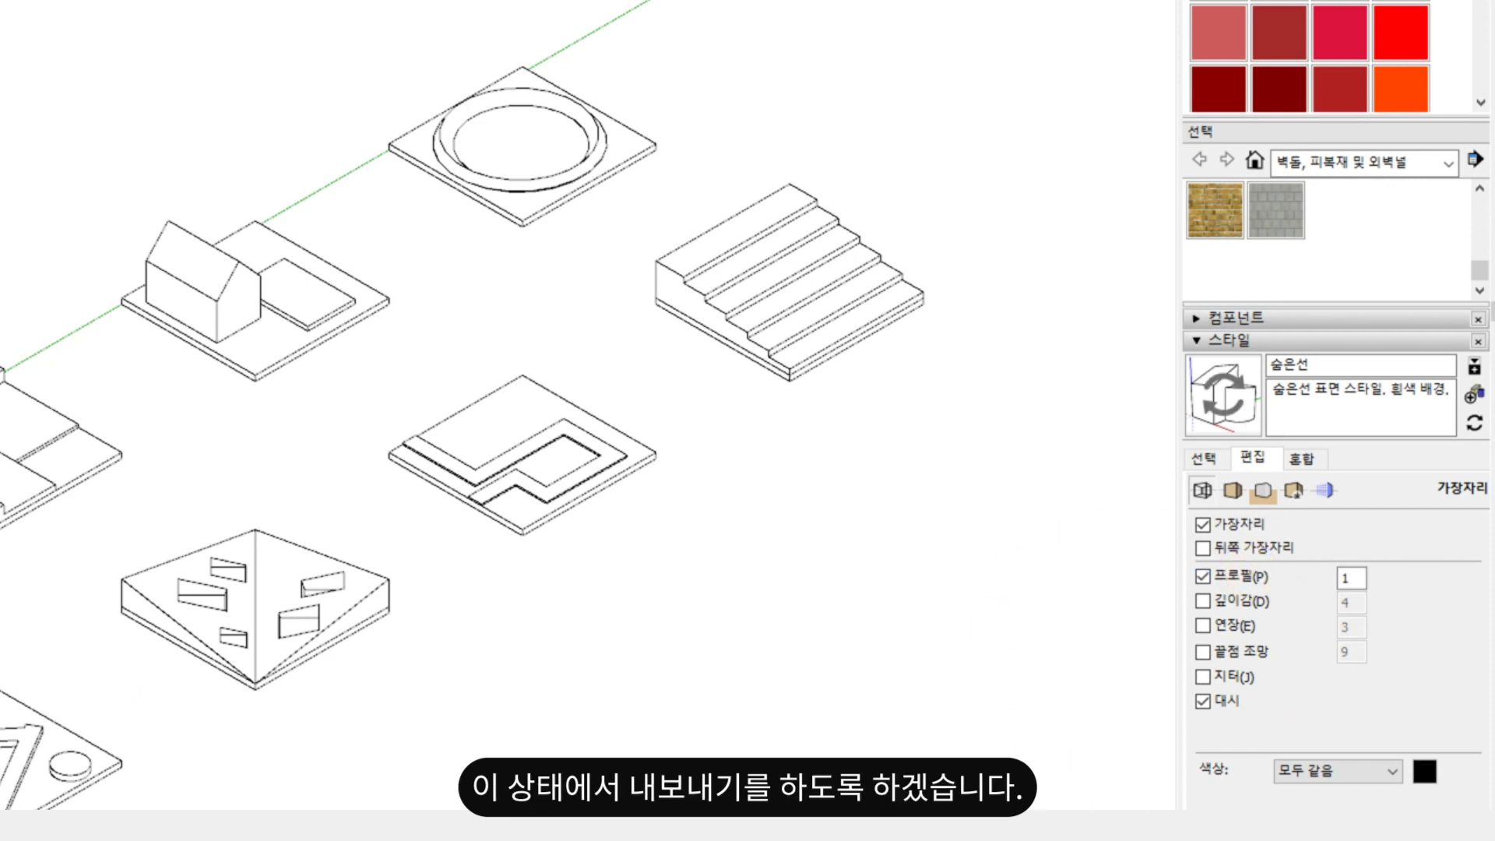
- Export the view as a 2D graphic PDF named 참고 모델링 with a drawing width of 400 mm
click(19, 25)
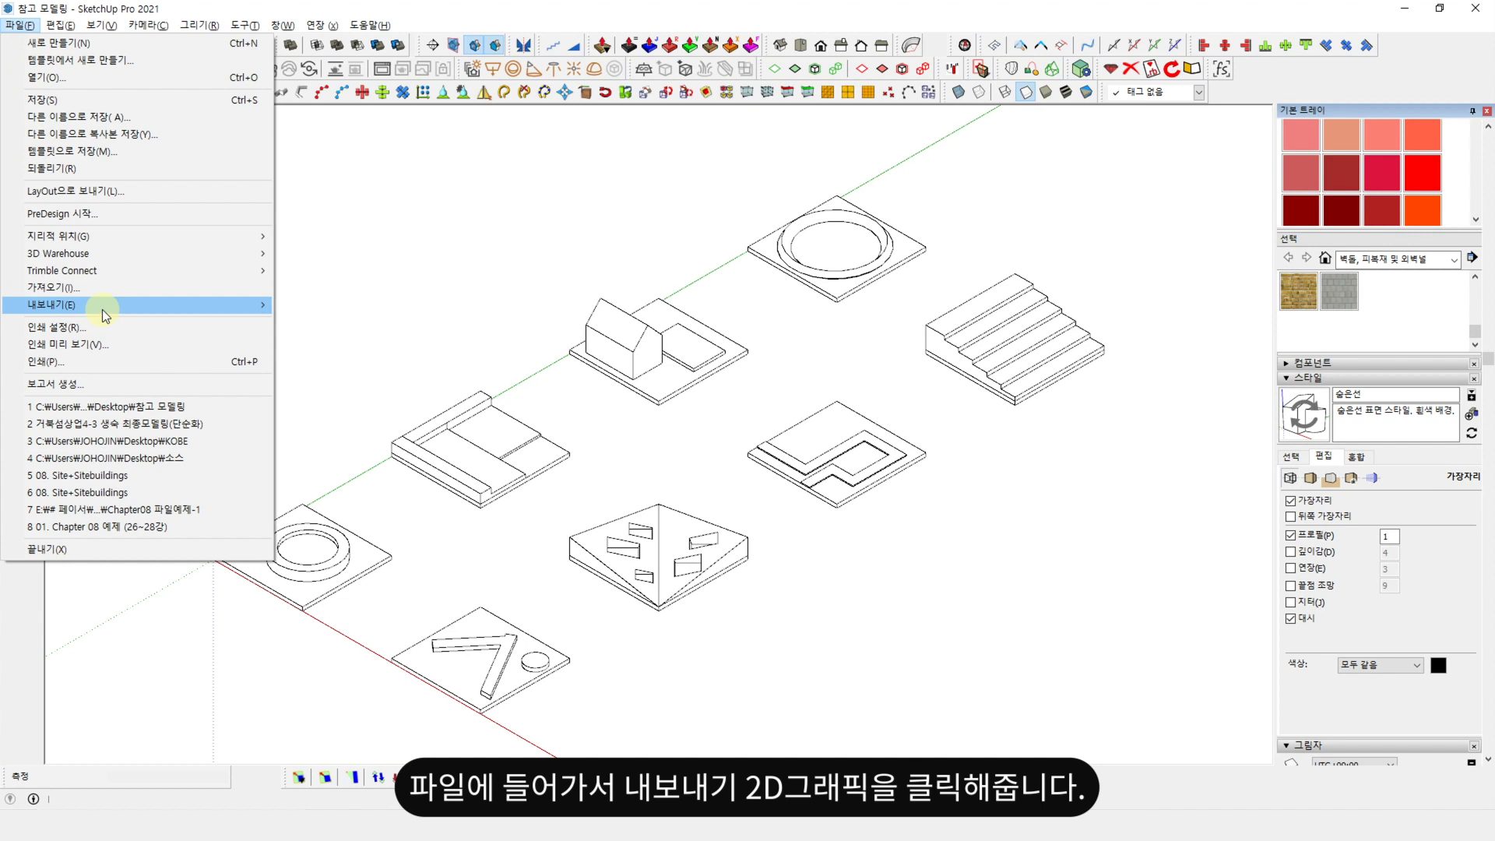
mouse_move(101, 310)
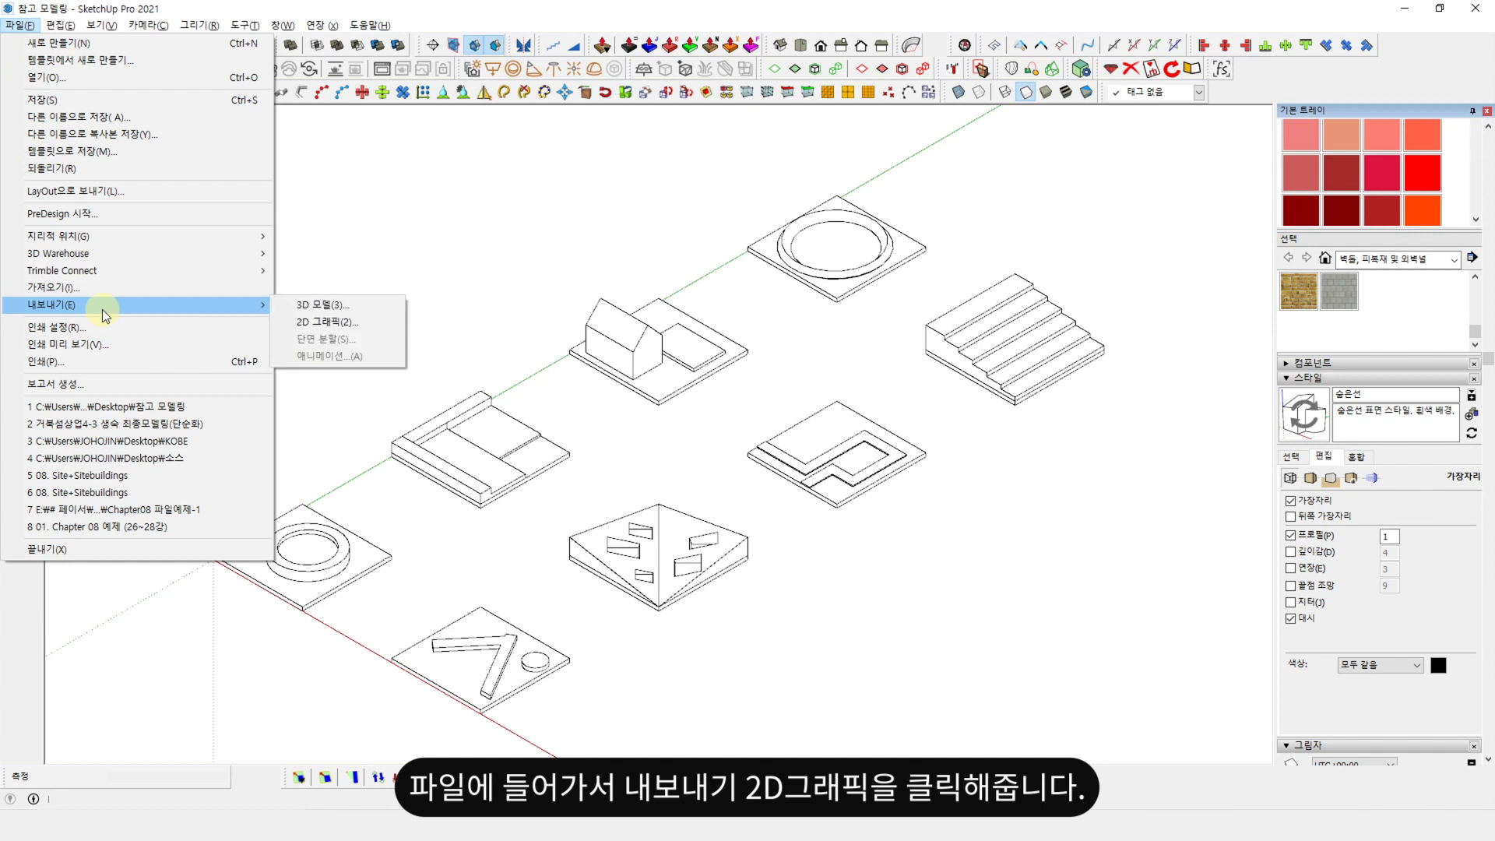
click(321, 327)
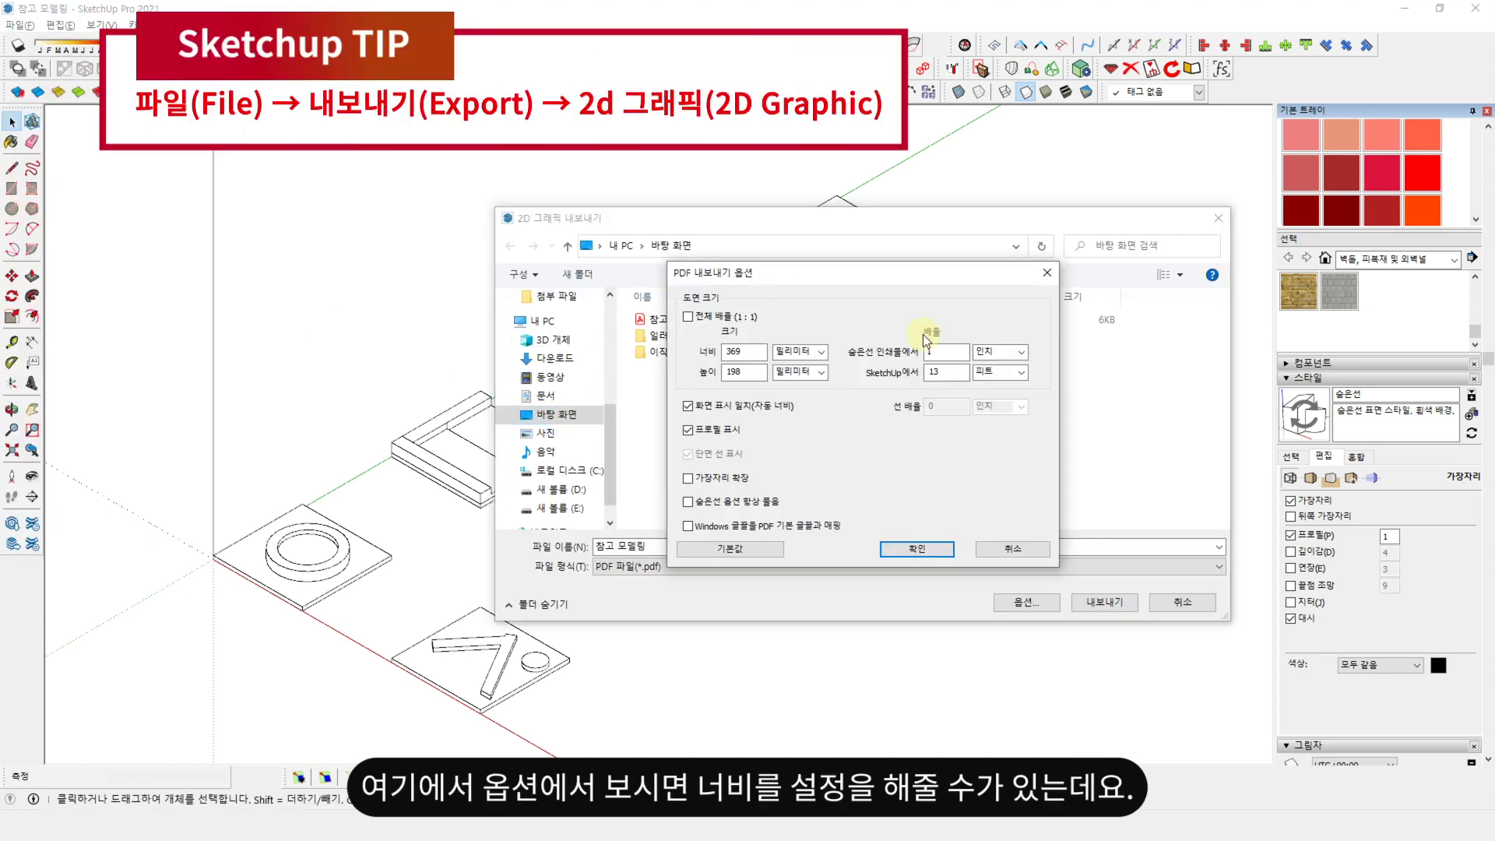
click(756, 354)
drag(757, 350, 666, 350)
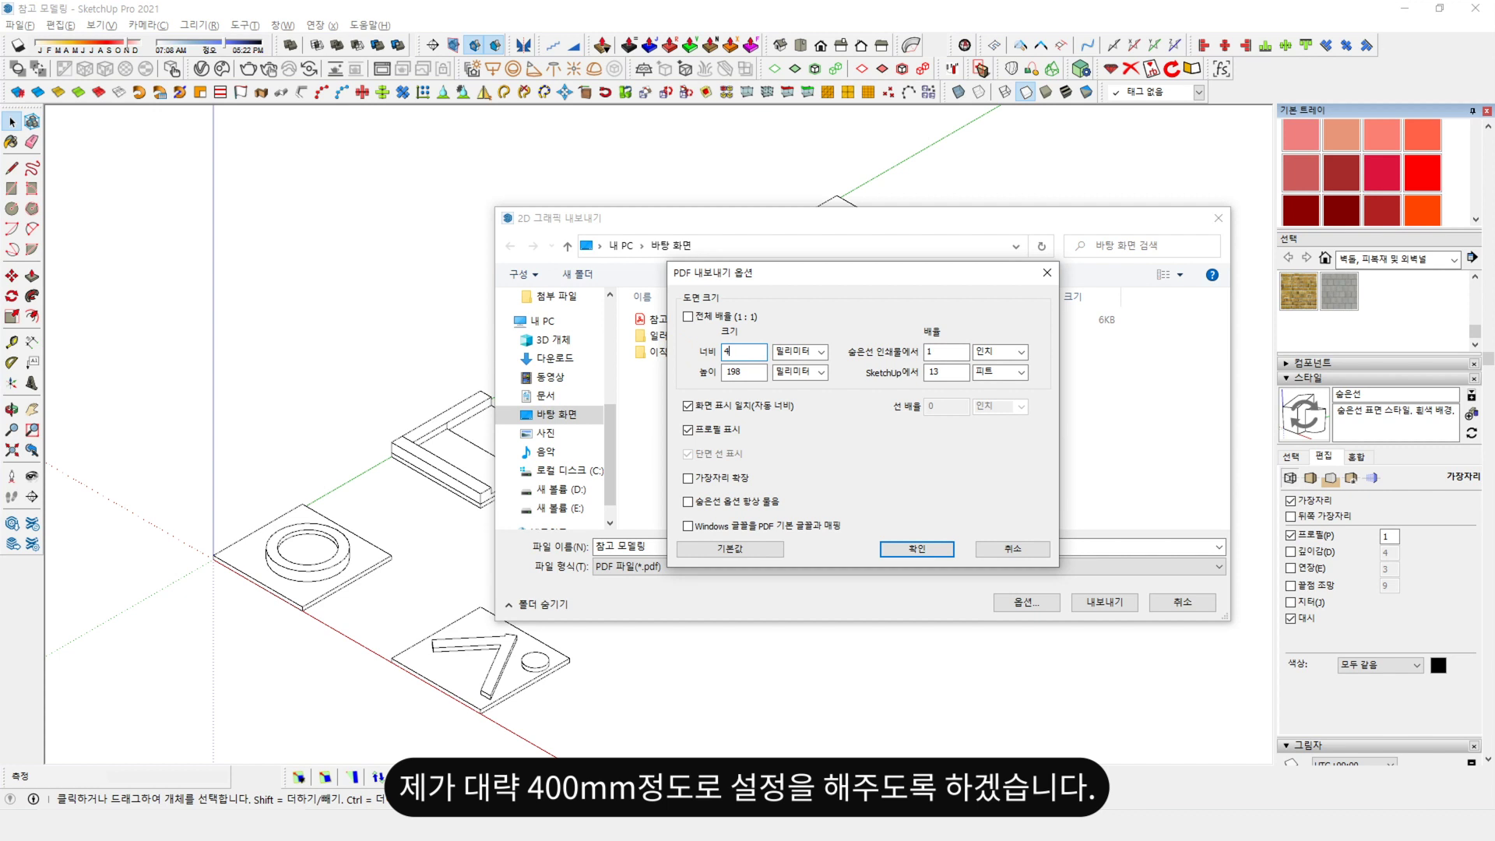
drag(766, 351, 667, 364)
text(400)
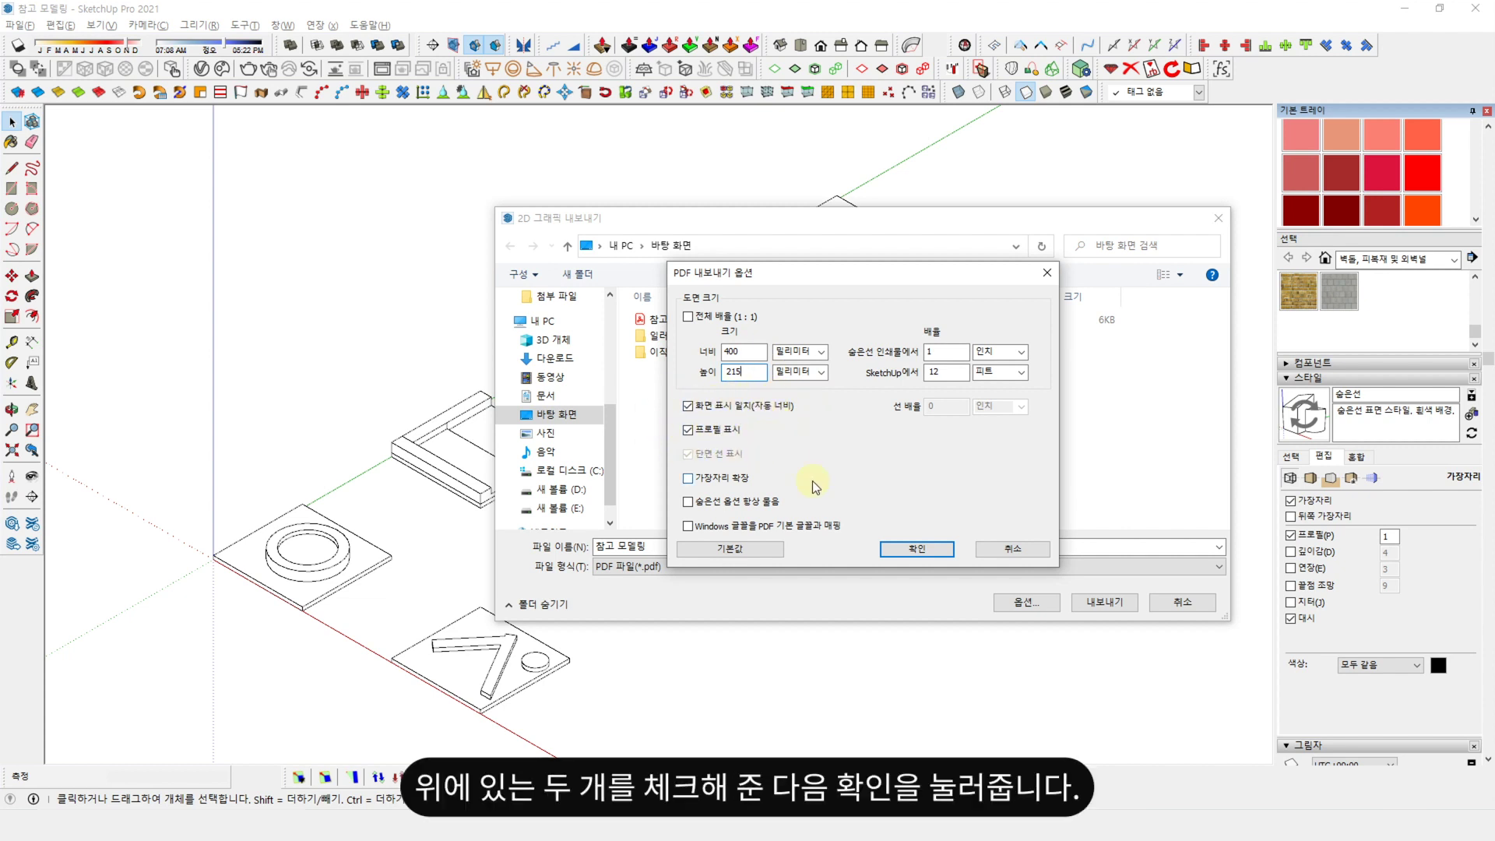
click(916, 549)
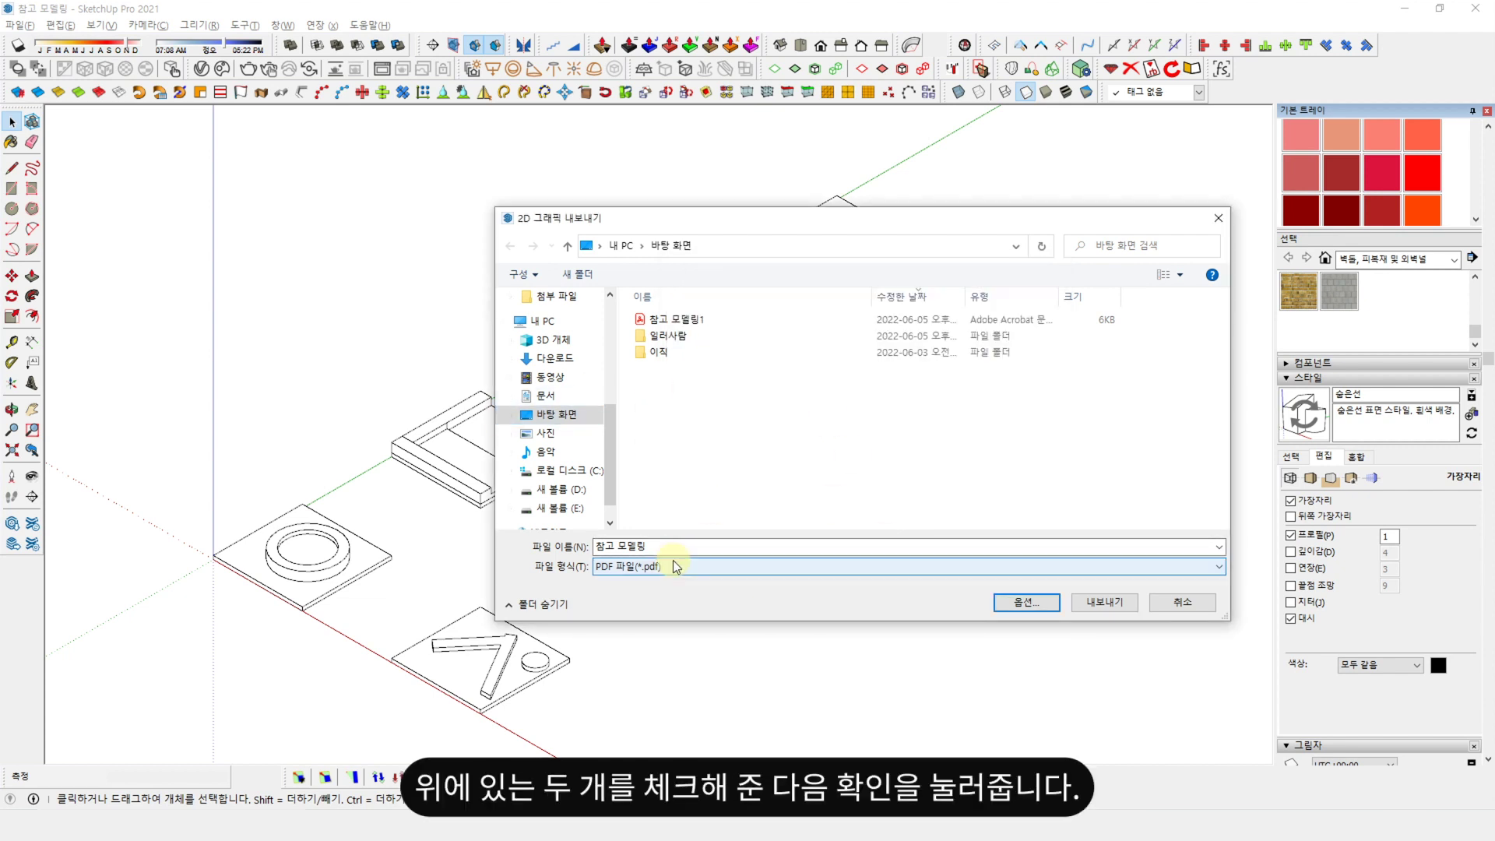
click(1090, 604)
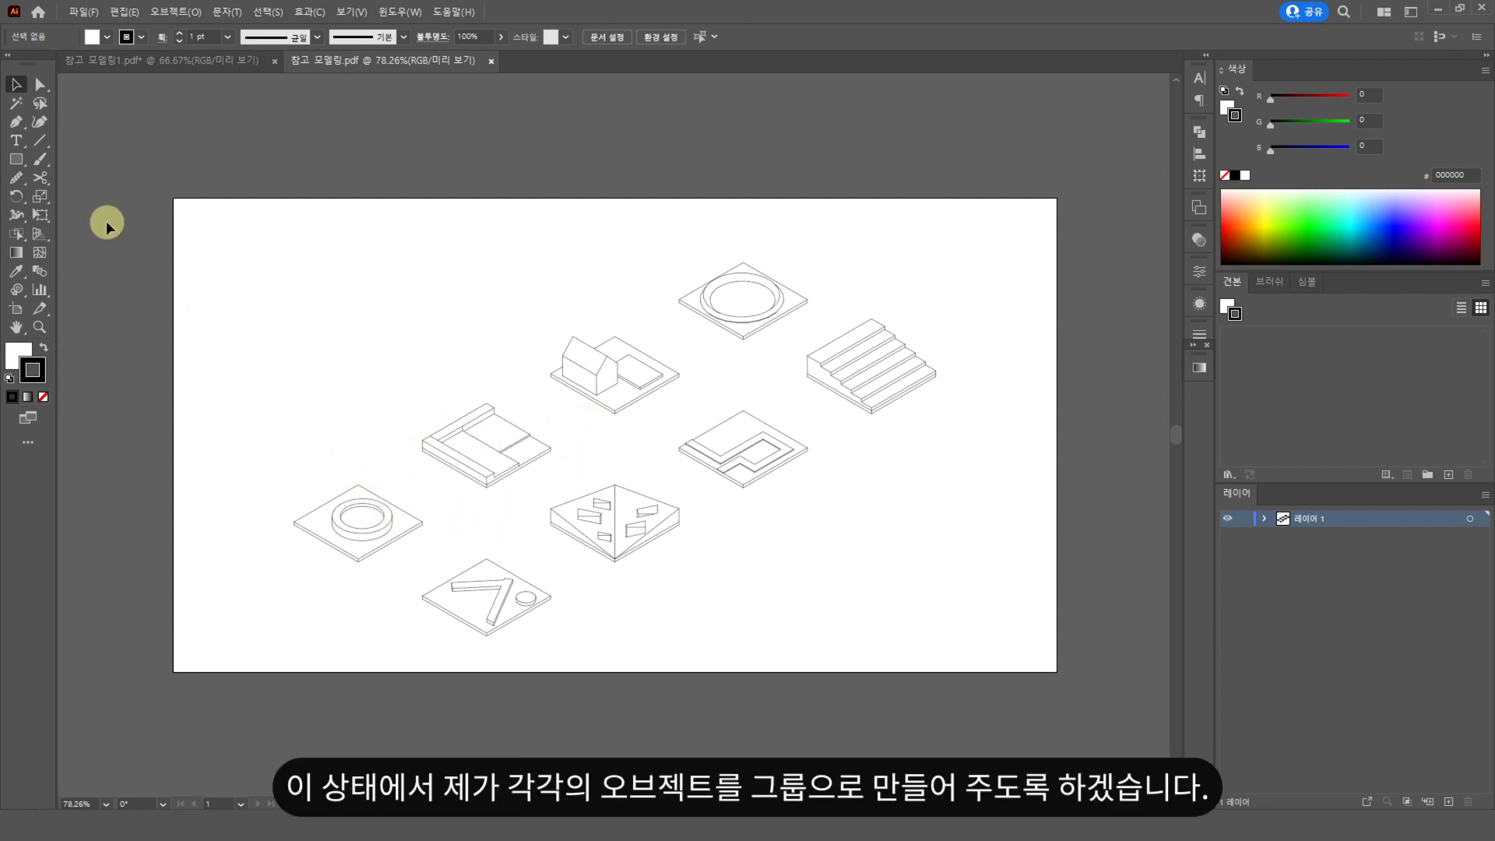
- In the exported PDF open in Illustrator, give all line work a 0.5 pt stroke with round caps
drag(204, 191, 1067, 690)
click(1199, 334)
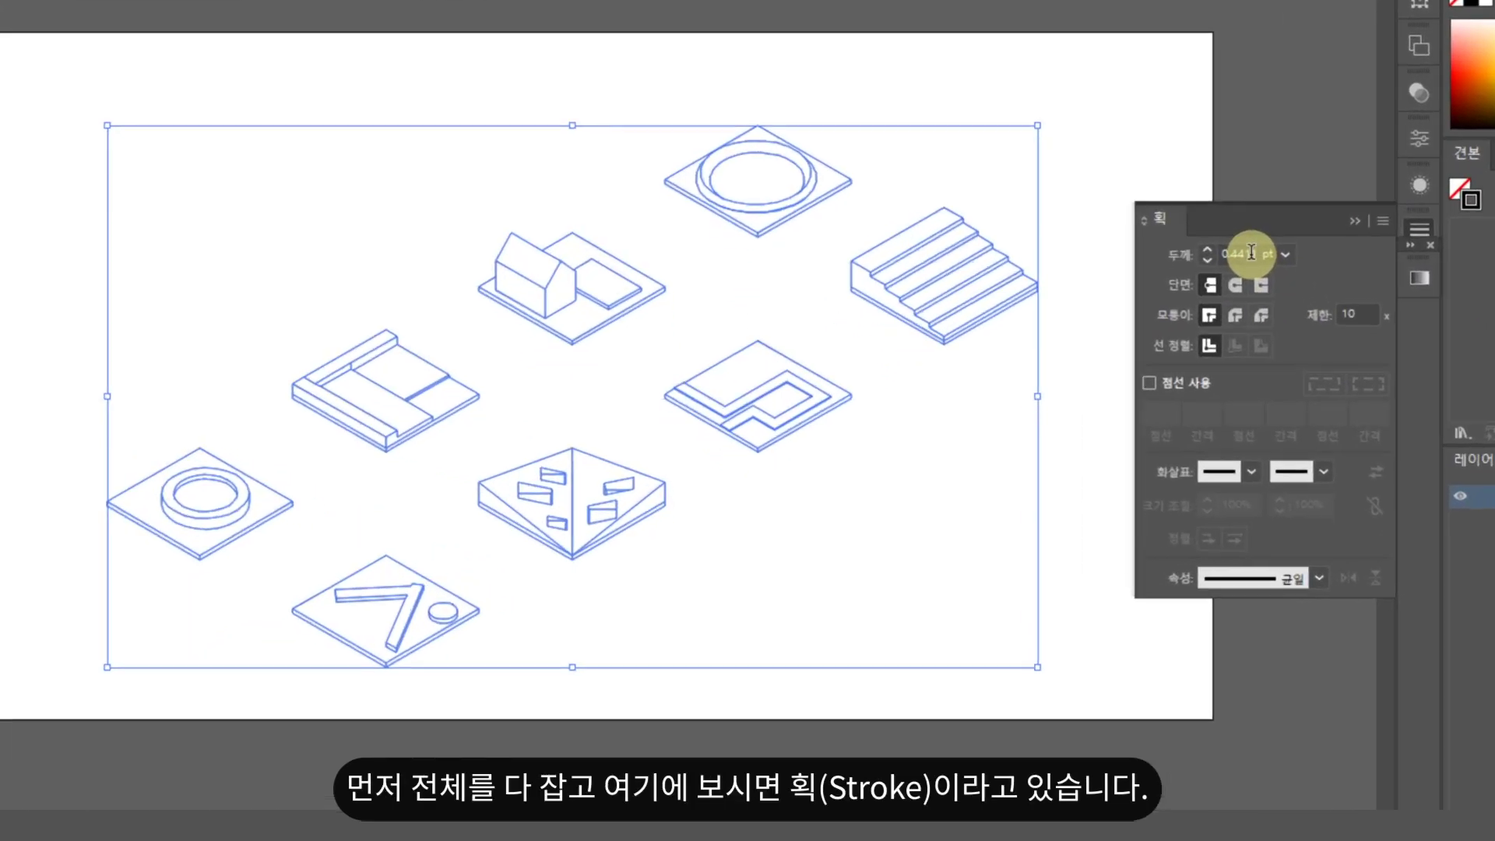
click(1082, 351)
double_click(1291, 255)
text(0.5)
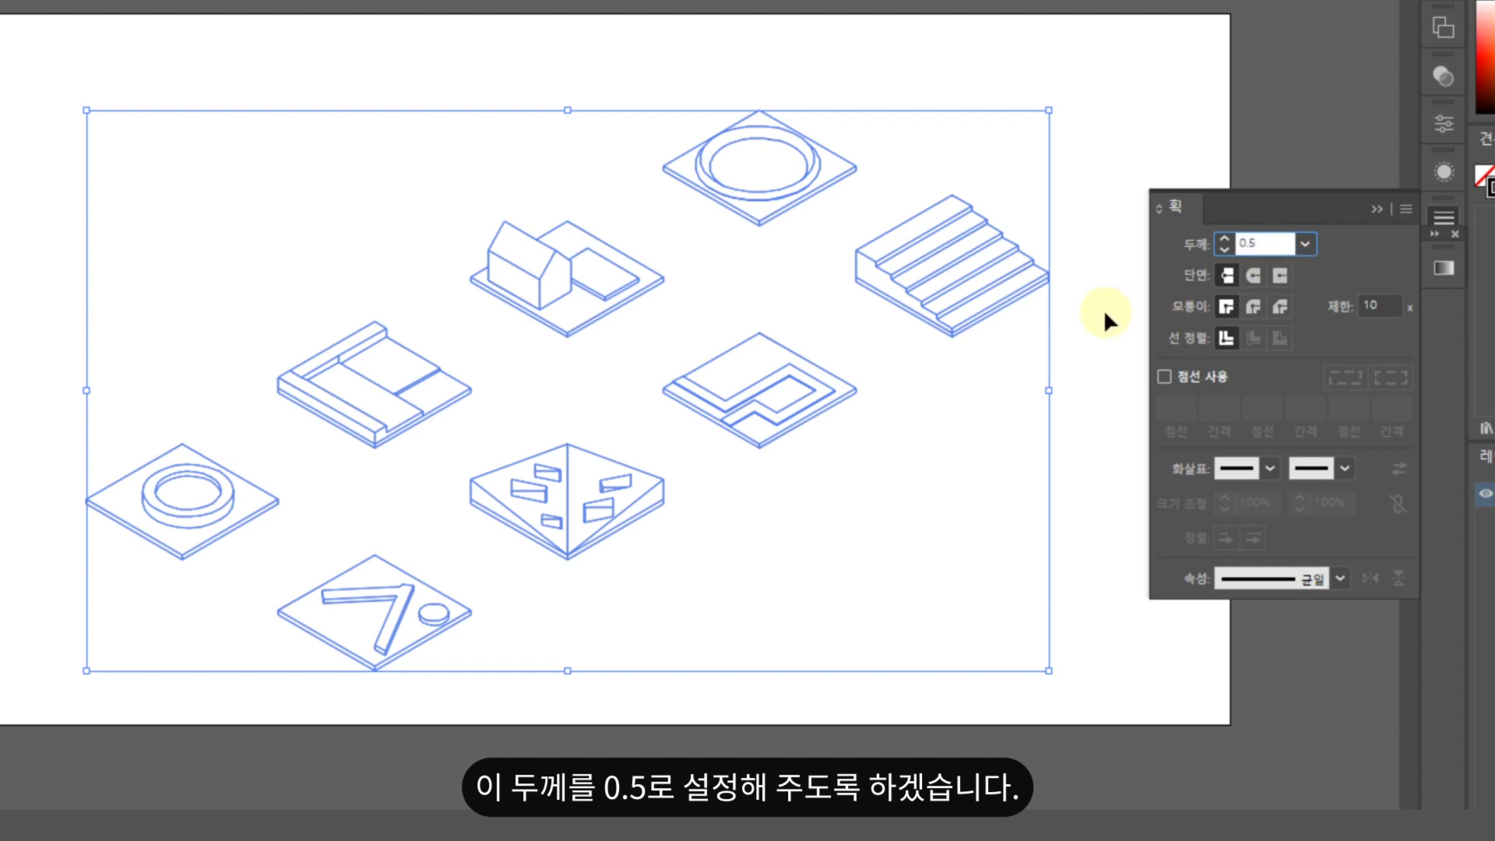
key(Return)
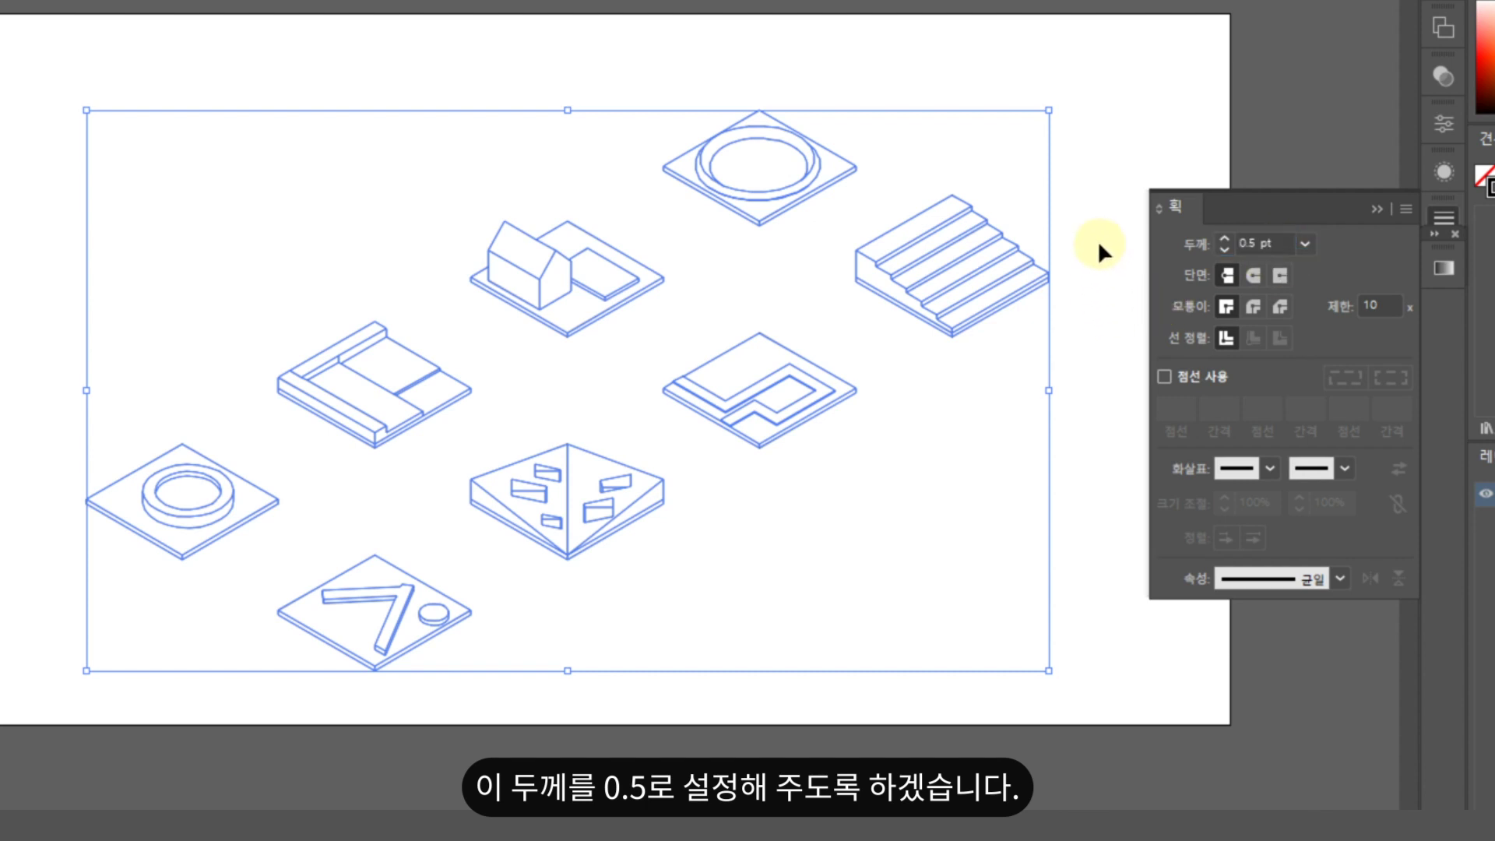
click(1251, 276)
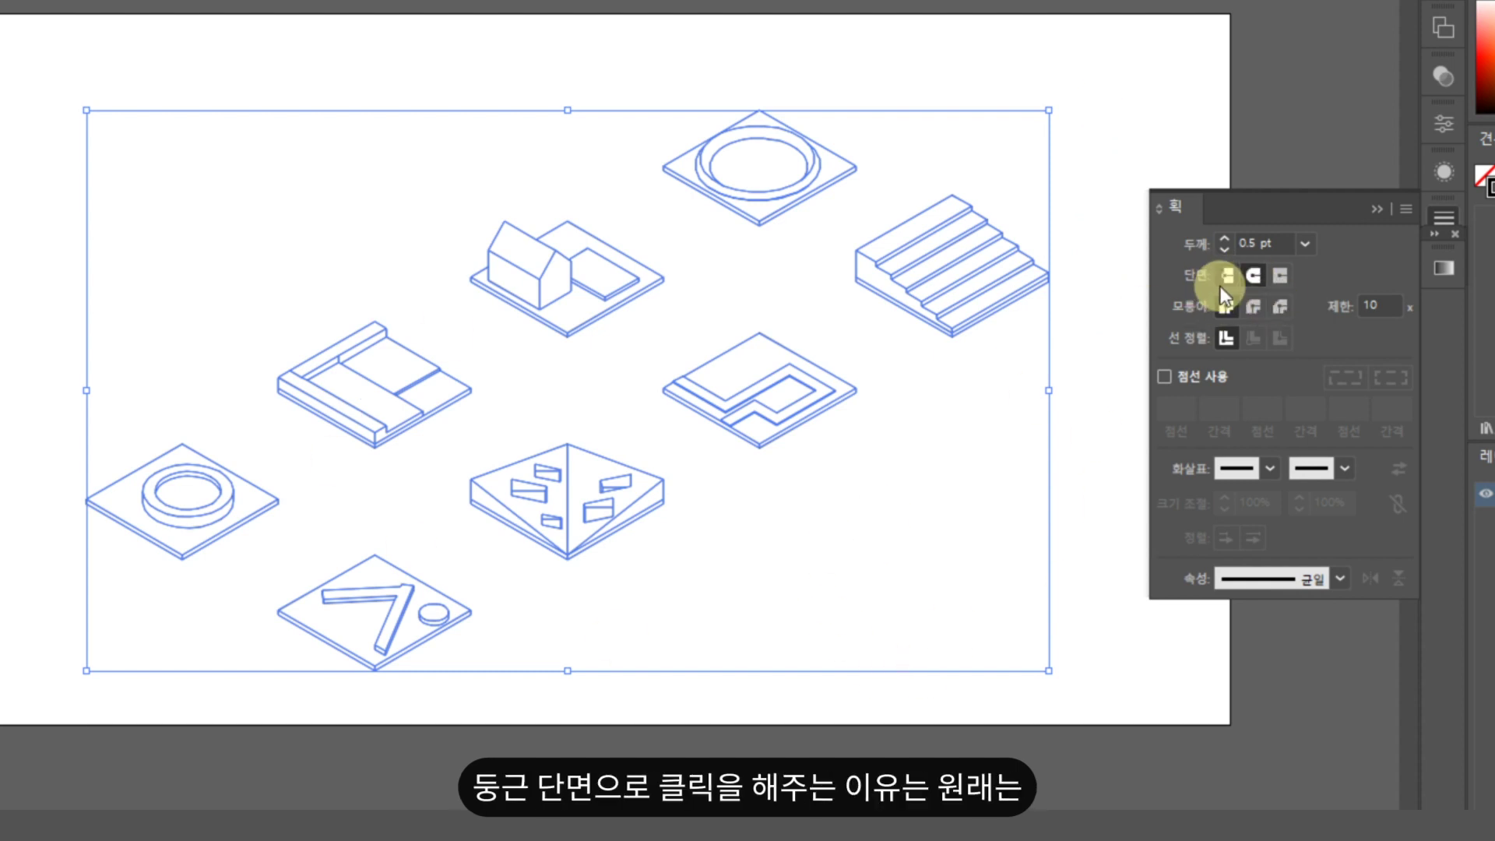
- Compare the line ends at a tile's corner by undoing the round cap and reapplying it
key(z)
drag(133, 414, 221, 474)
key(v)
key(ctrl+z)
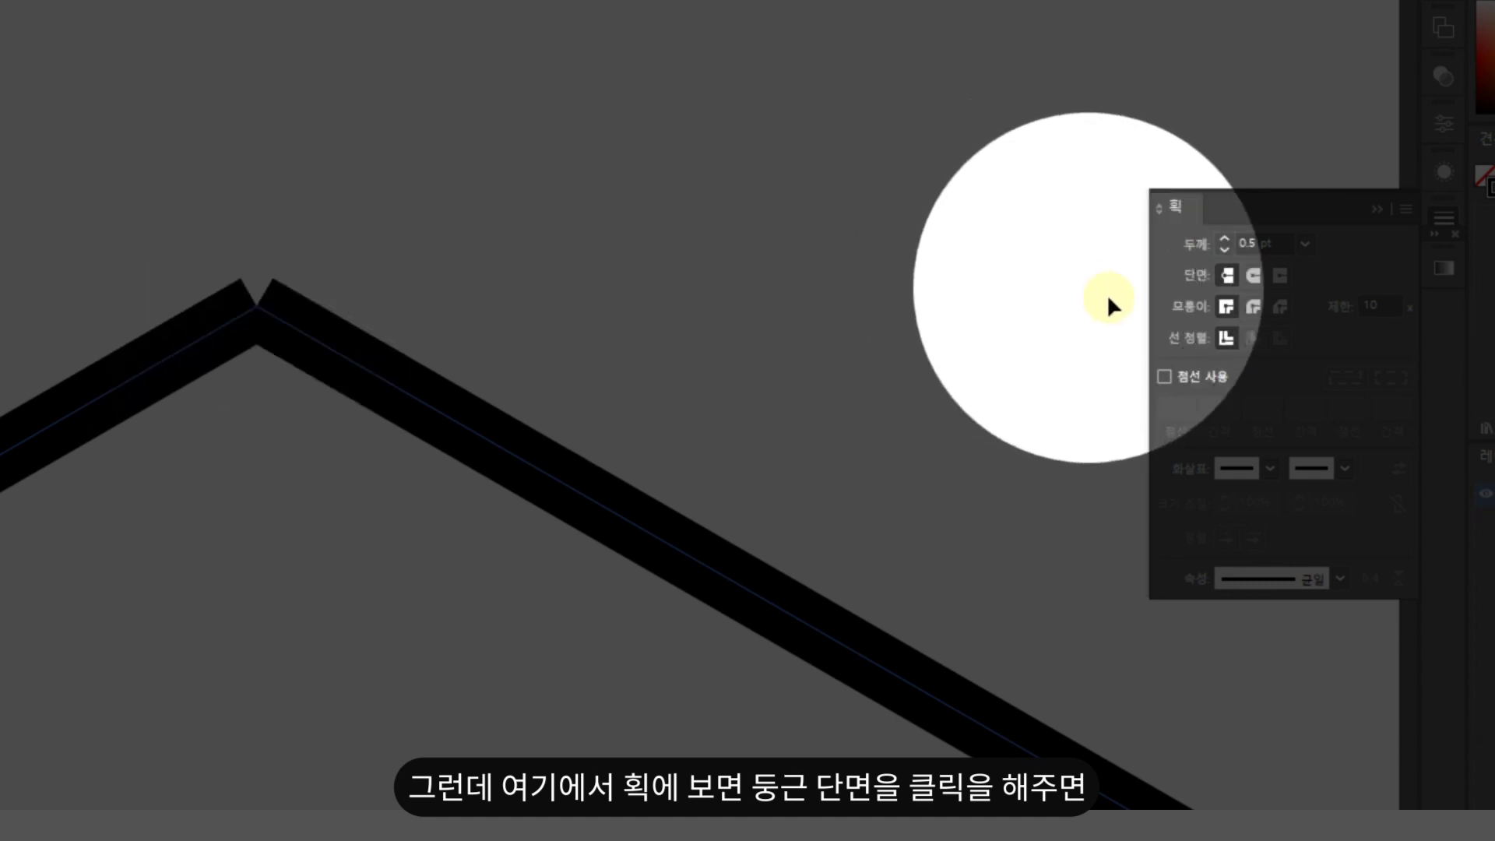
click(1256, 282)
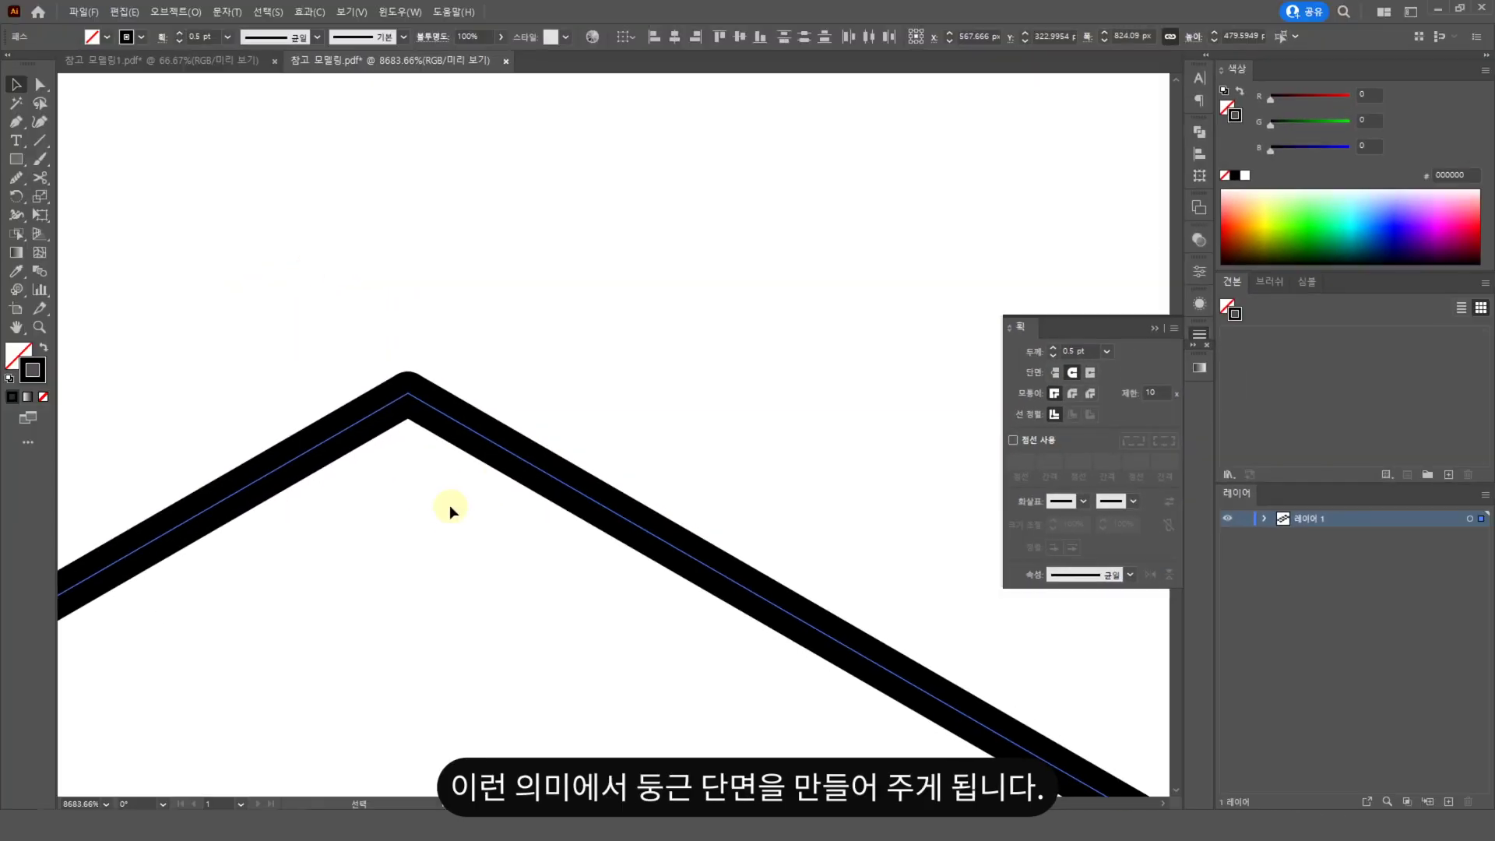
click(272, 509)
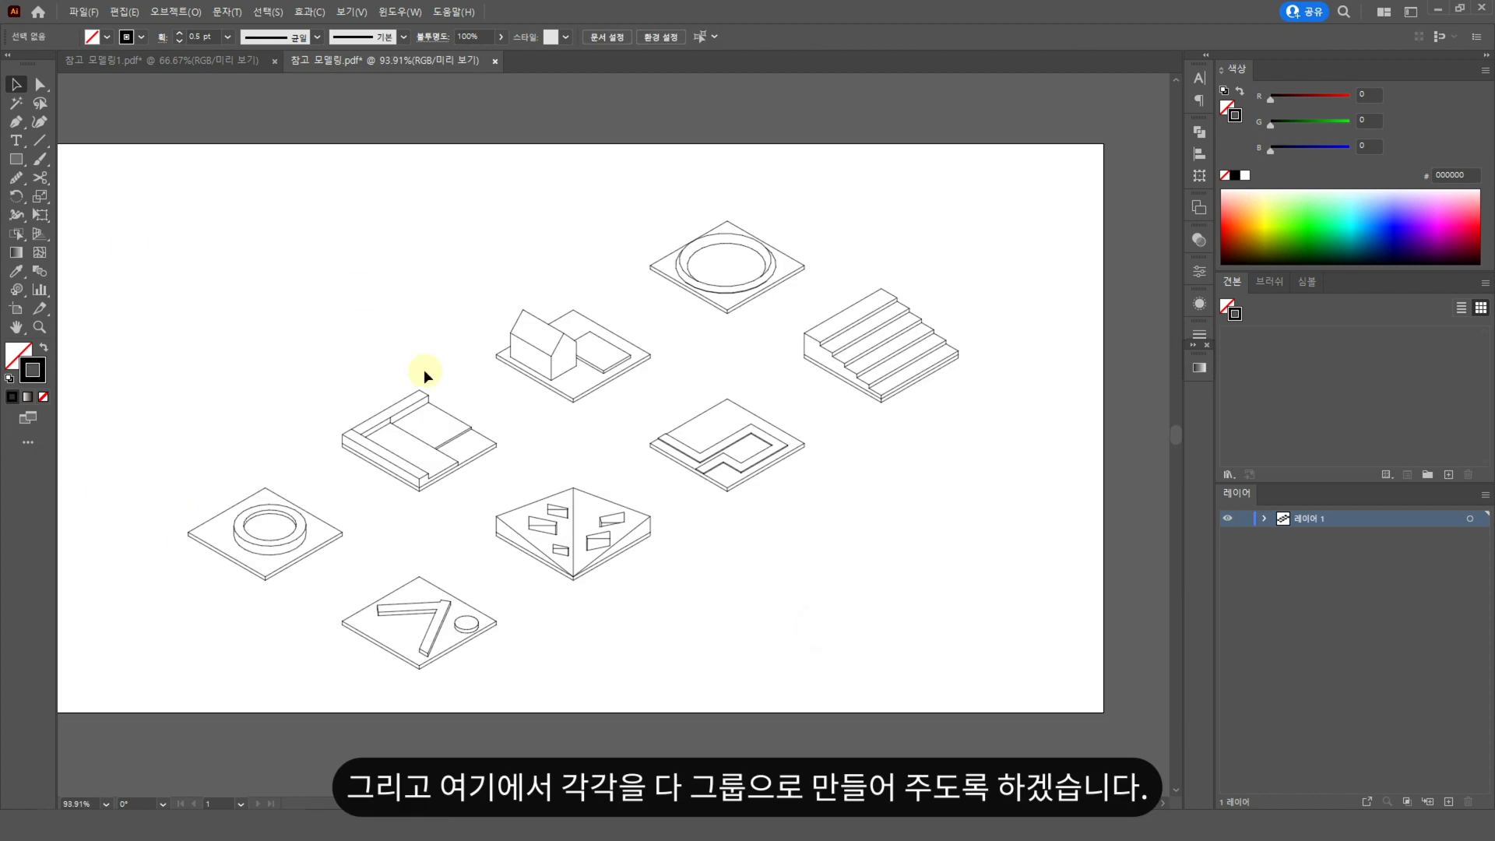
- Group all lines of the leftmost tile with the small ring
drag(141, 472, 367, 599)
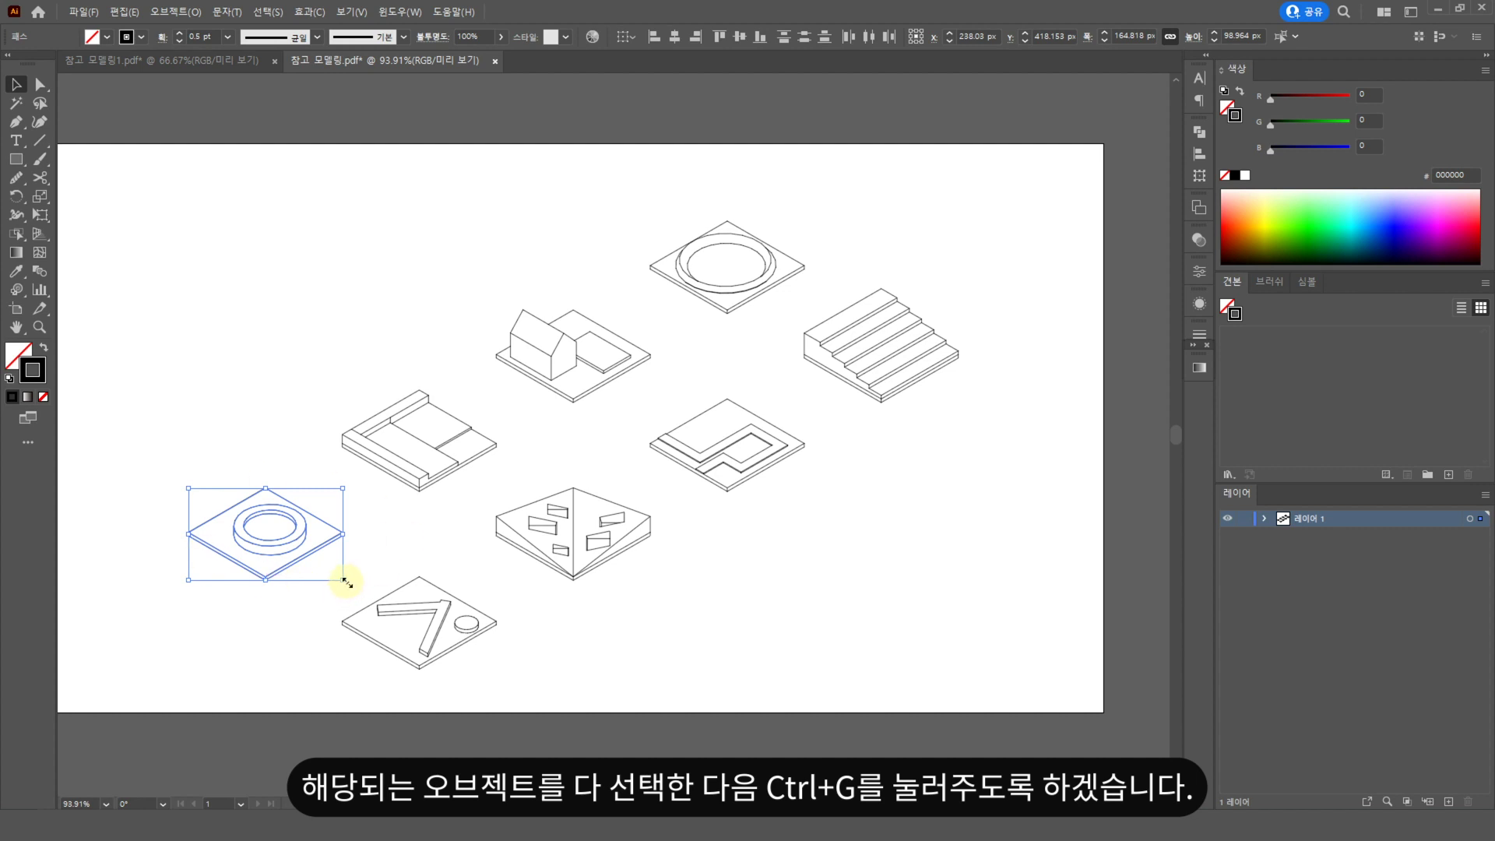
key(ctrl+g)
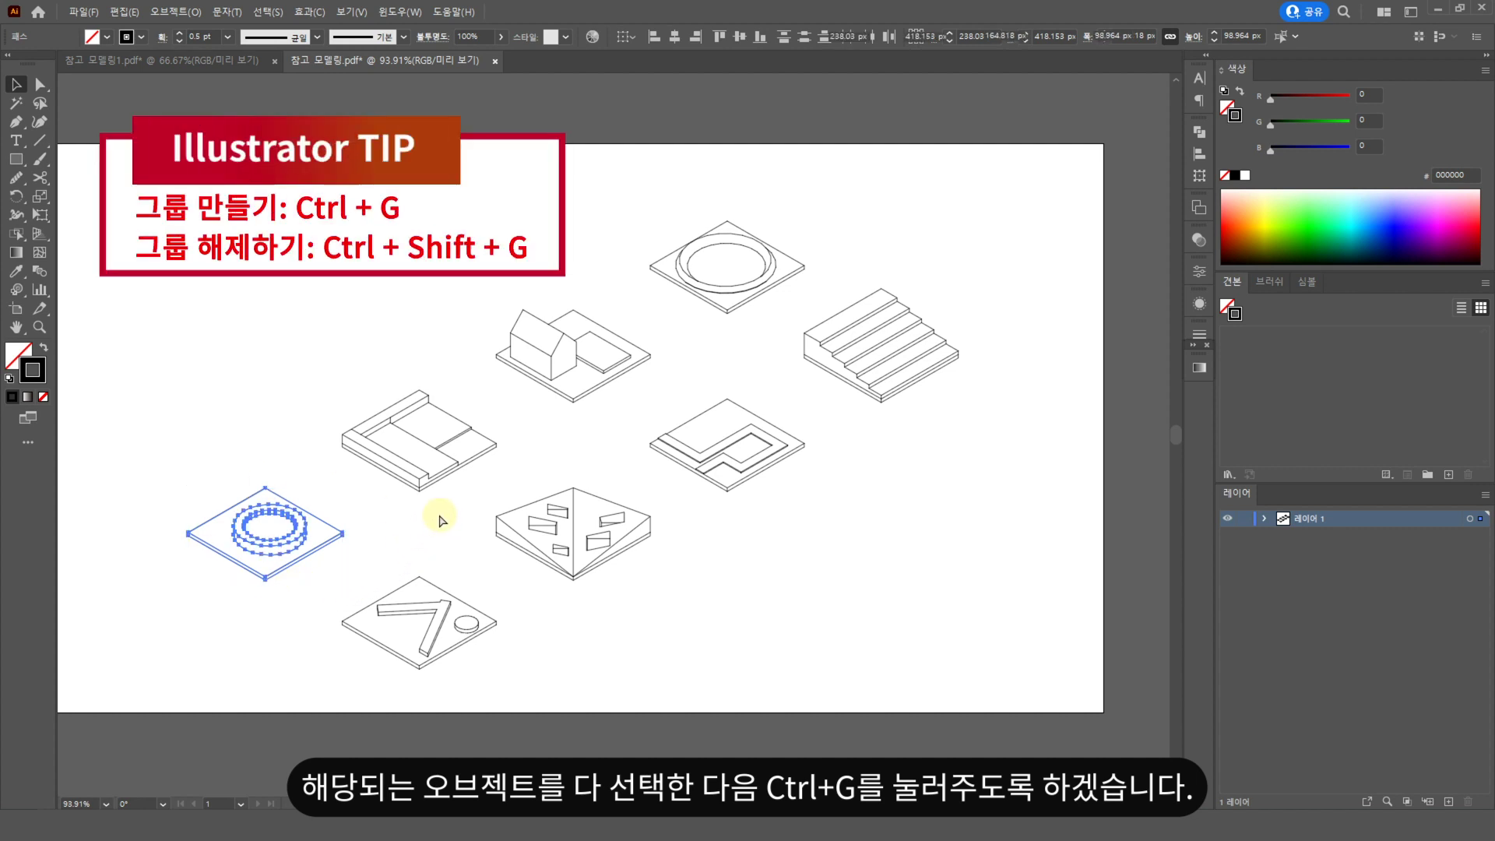
drag(268, 510, 498, 502)
click(436, 480)
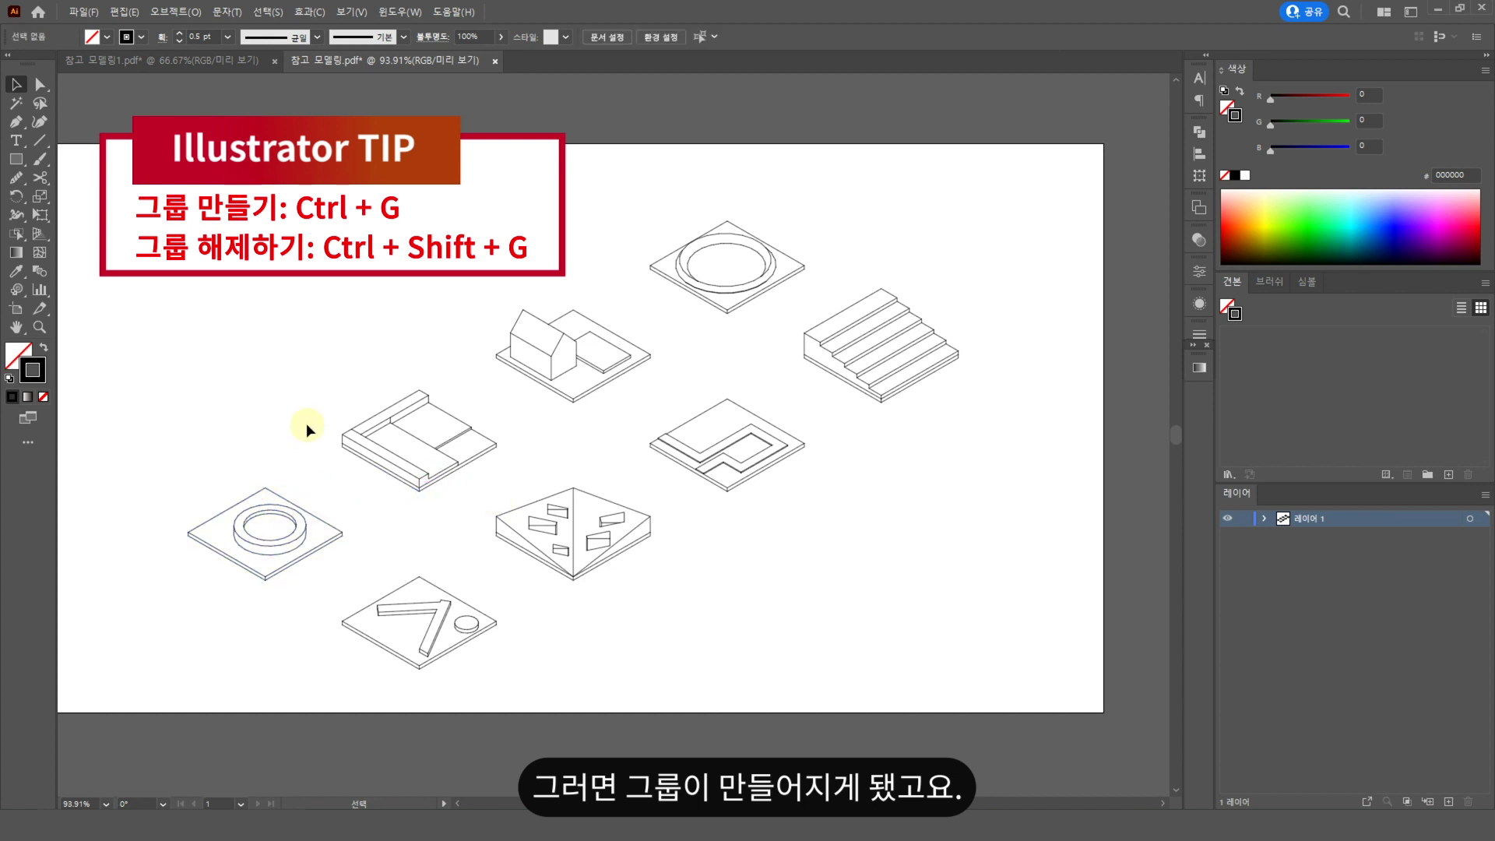
- Group the other three upper-row tiles separately: the walled tile, the house tile and the large ring tile
drag(301, 376, 522, 482)
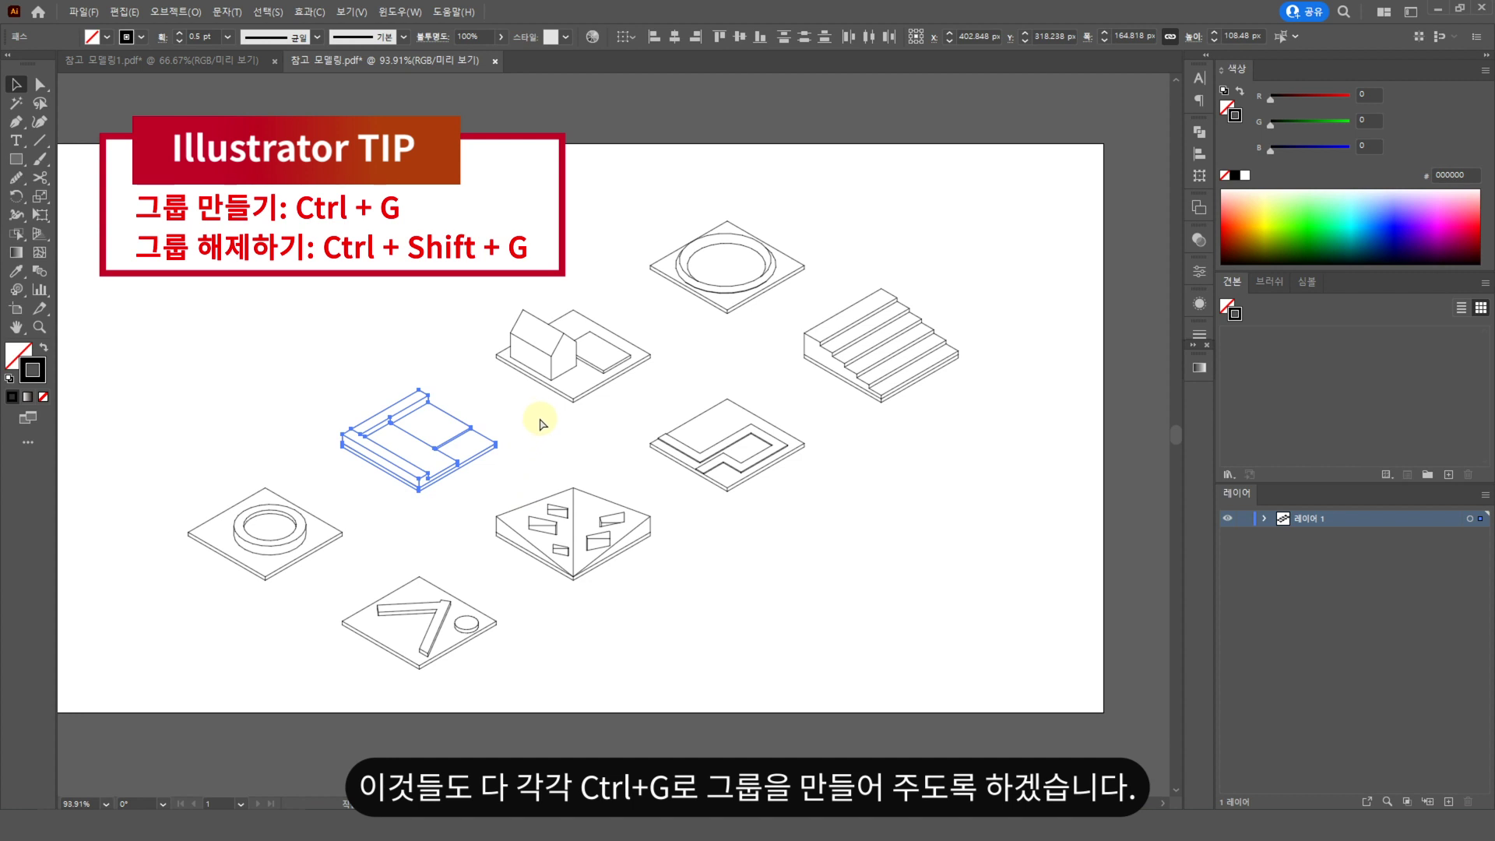
key(ctrl+g)
drag(448, 300, 666, 422)
key(ctrl+g)
drag(614, 180, 817, 334)
key(ctrl+g)
- Group the V-shaped wall tile, the pyramid tile and the recessed path tile of the lower row separately
click(331, 575)
drag(331, 574, 506, 681)
key(ctrl+g)
drag(681, 607, 491, 486)
key(ctrl+g)
drag(855, 499, 630, 396)
key(ctrl+g)
click(1001, 413)
mouse_move(1025, 445)
mouse_down()
mouse_move(798, 280)
mouse_move(1071, 400)
mouse_move(790, 303)
mouse_move(760, 277)
mouse_move(689, 273)
mouse_up()
key(ctrl+g)
click(860, 470)
key(q)
click(727, 324)
key(v)
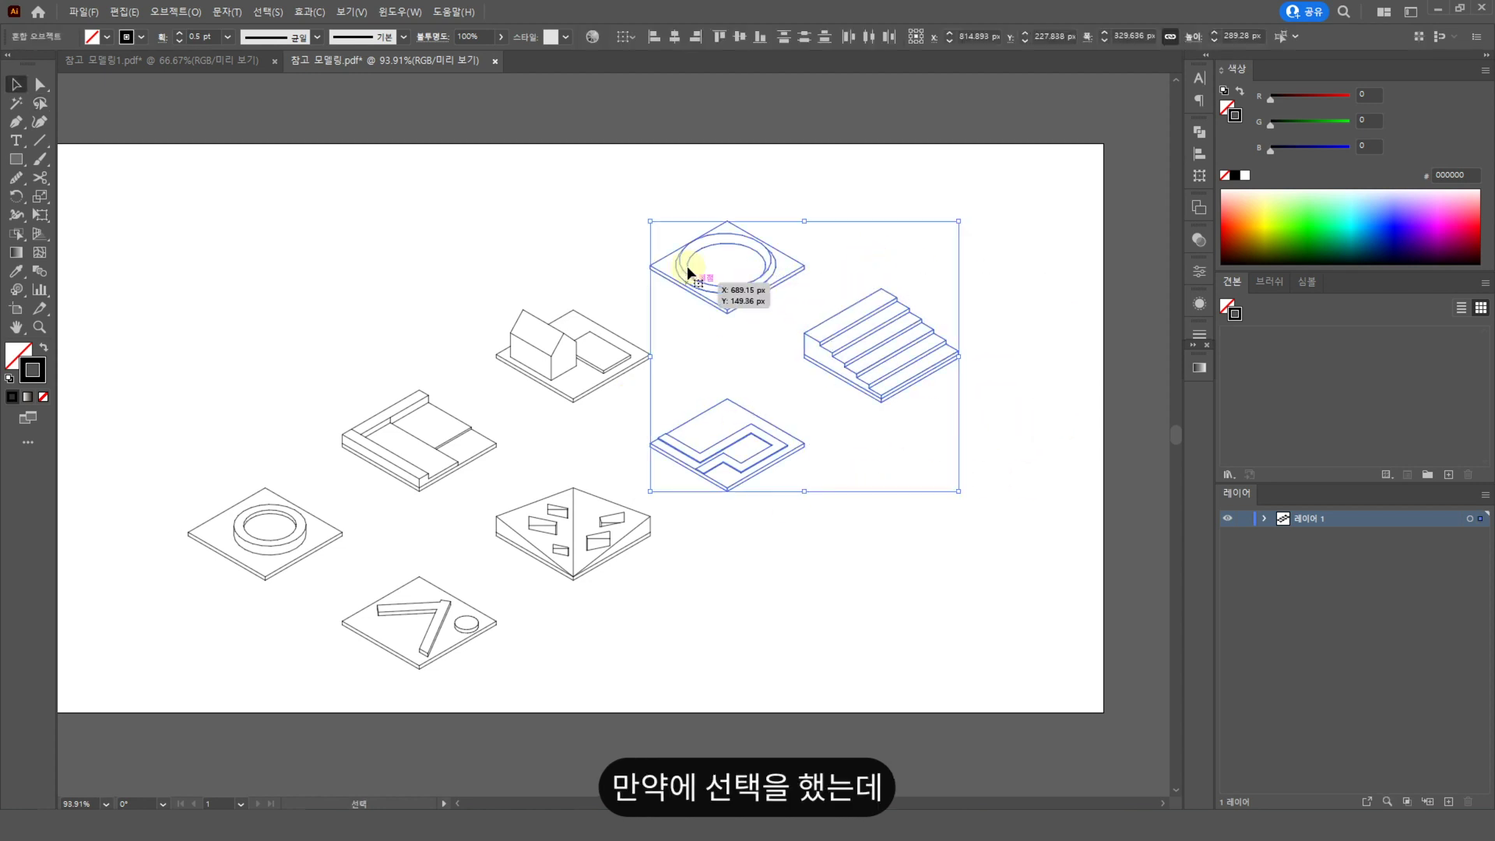
drag(720, 450, 720, 450)
click(1034, 422)
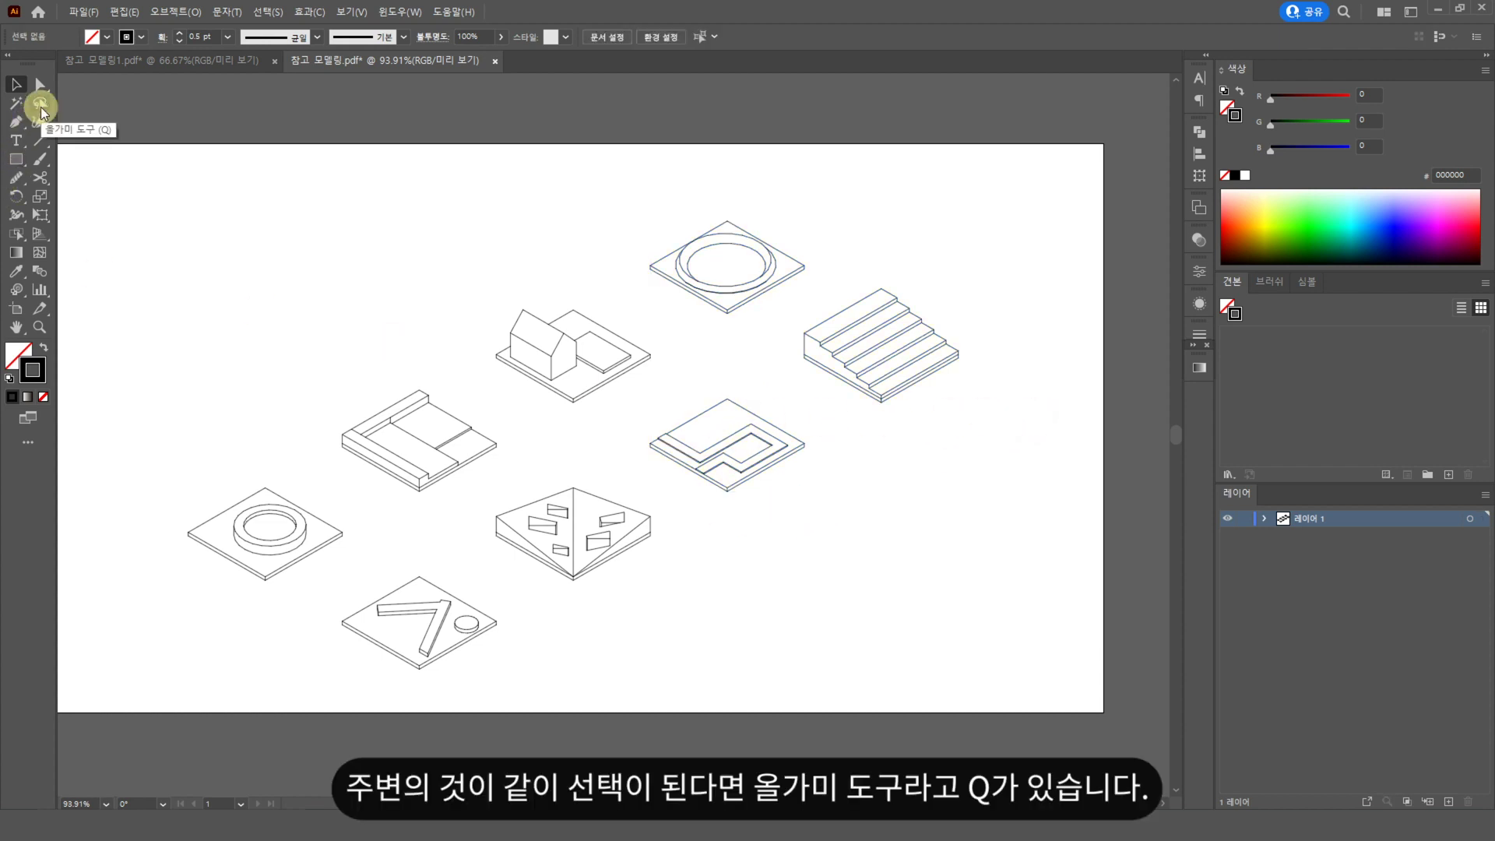
- Select only the stepped tile with the Lasso tool and group its lines
click(41, 105)
mouse_move(873, 267)
mouse_down()
mouse_move(797, 311)
mouse_move(786, 347)
mouse_move(843, 403)
mouse_move(983, 433)
mouse_move(991, 324)
mouse_move(860, 275)
mouse_up()
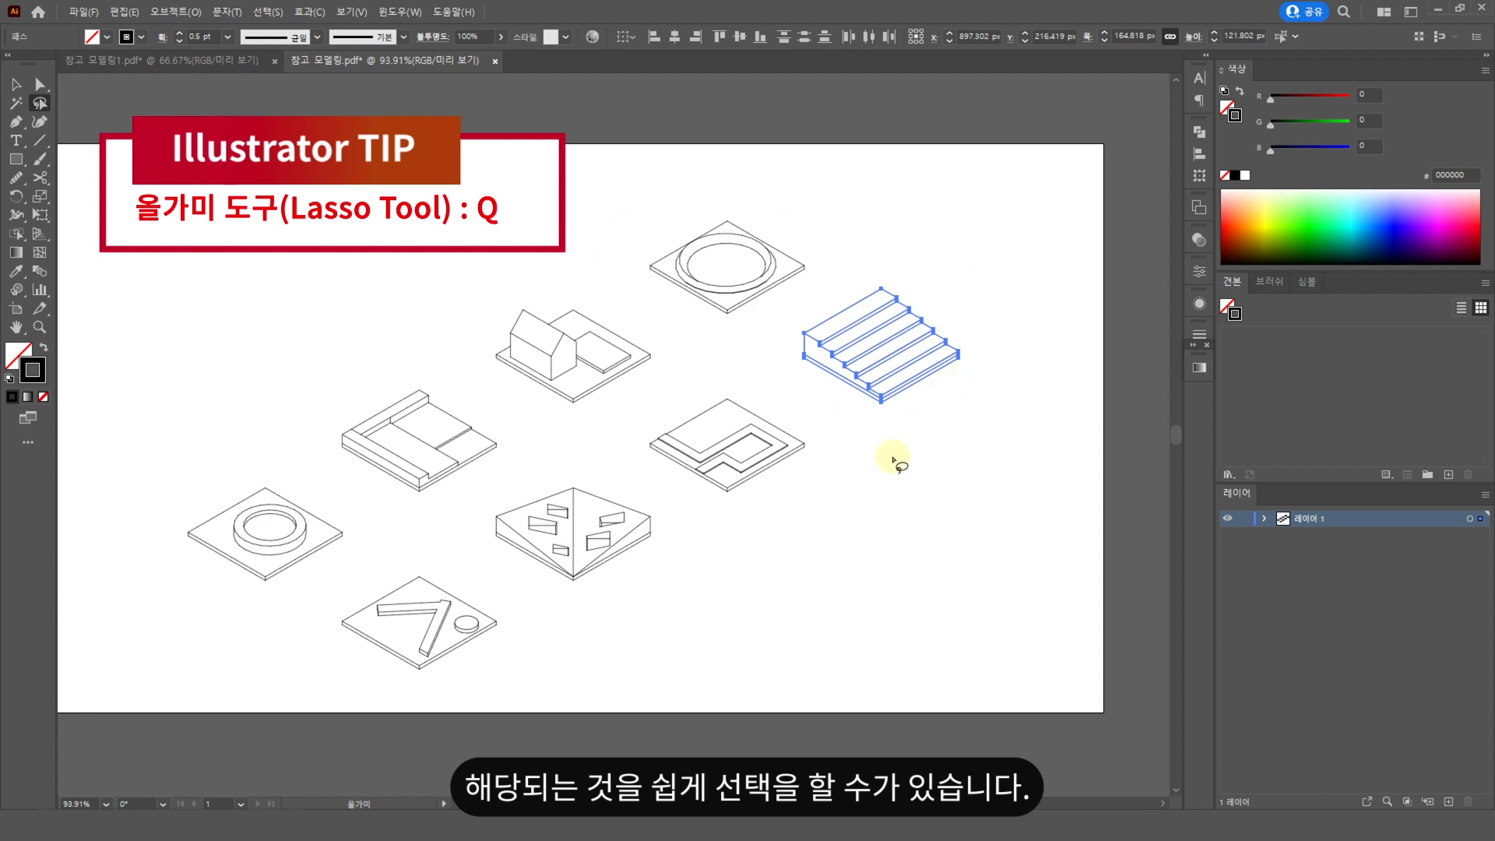
key(ctrl)
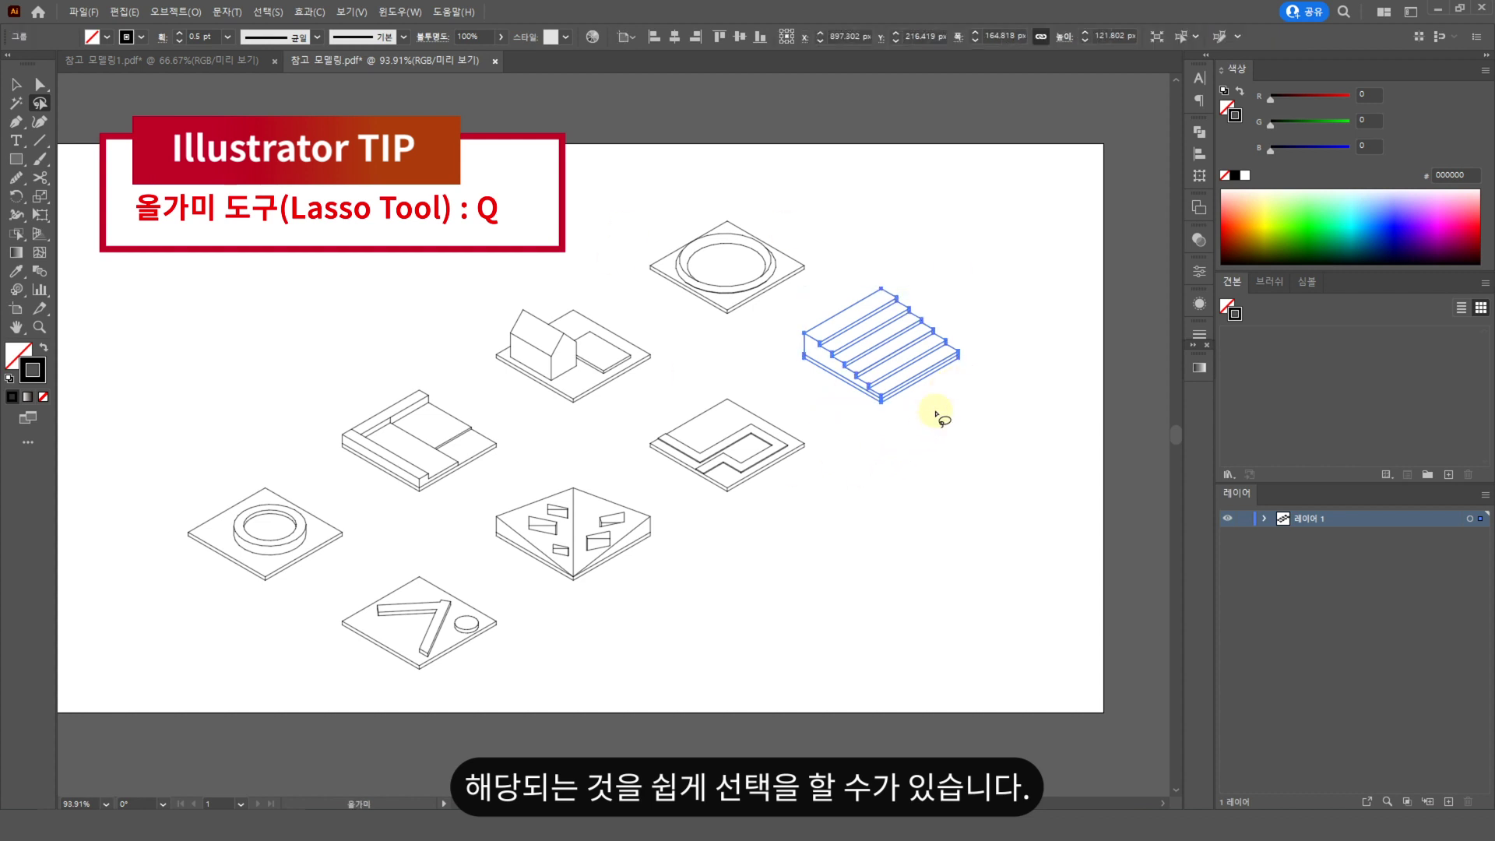
key(v)
click(764, 550)
click(722, 487)
click(577, 555)
drag(557, 694, 403, 605)
click(695, 631)
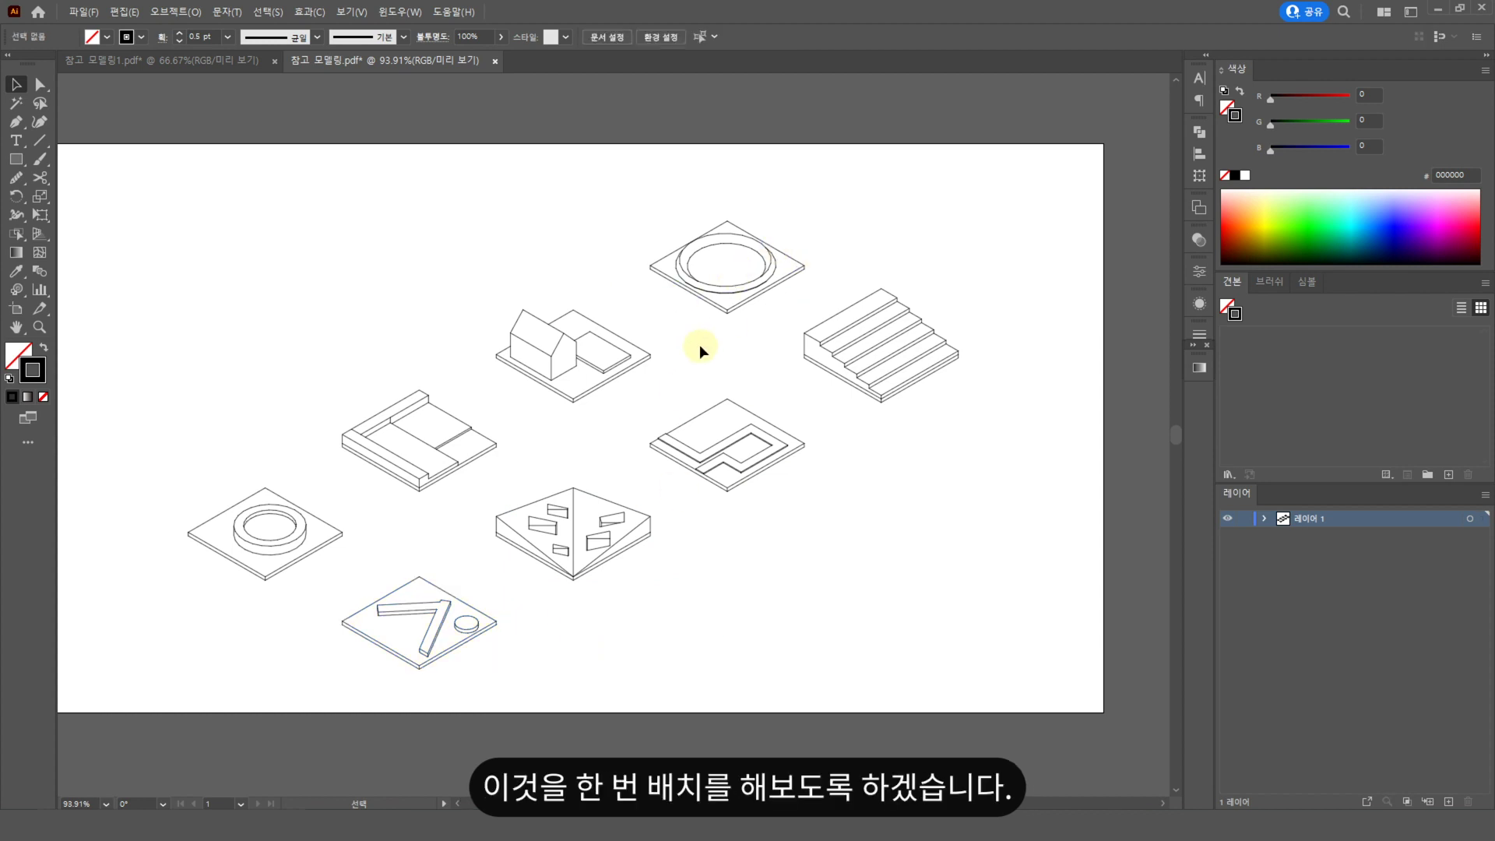
- Align the four upper-row tiles on their vertical centers so they form one horizontal row
click(697, 260)
shift+click(573, 397)
shift+click(420, 484)
shift+click(249, 502)
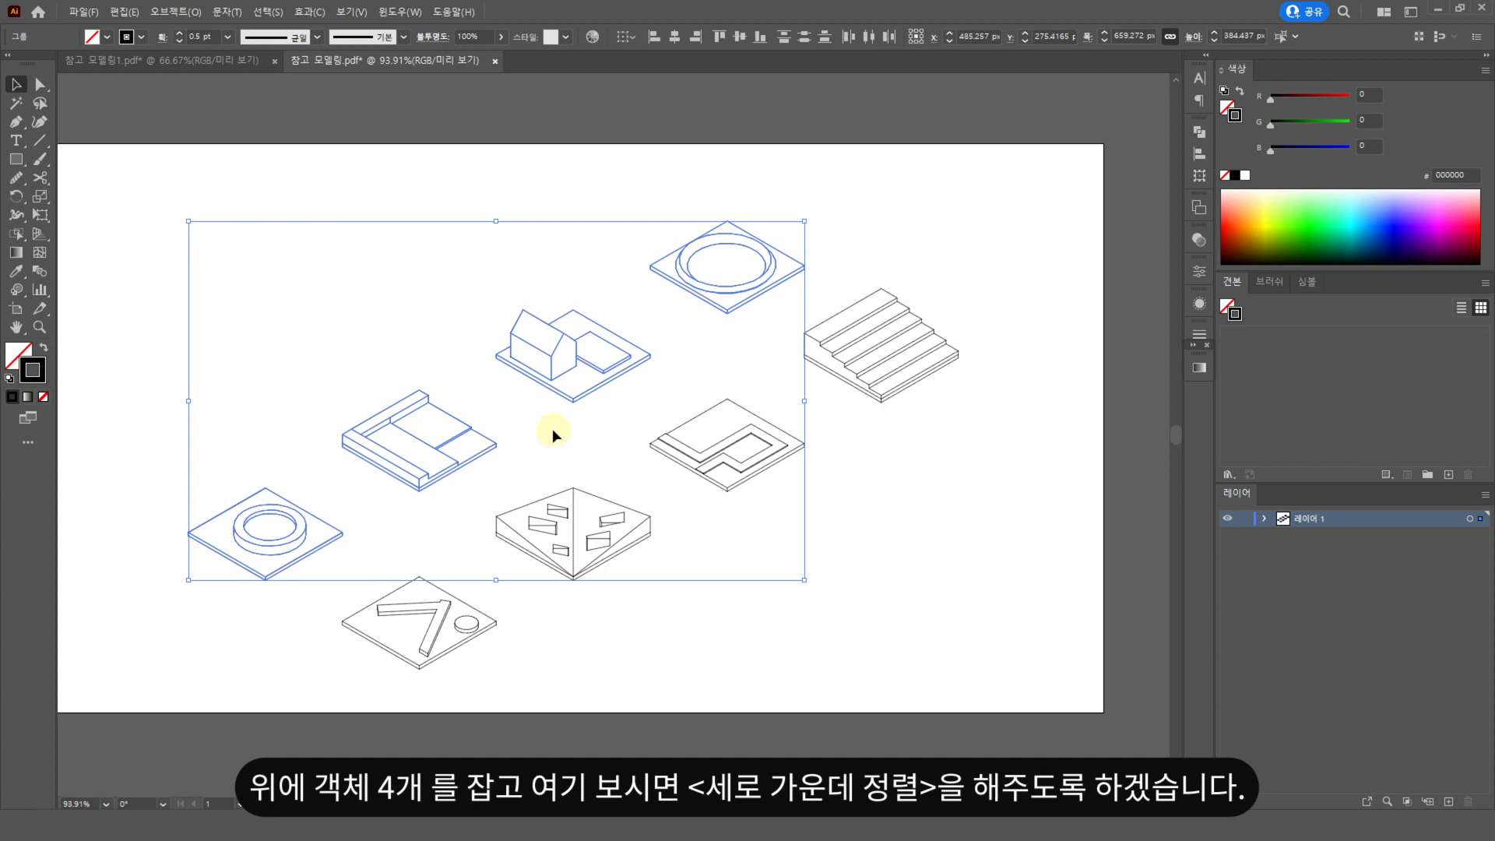
click(736, 62)
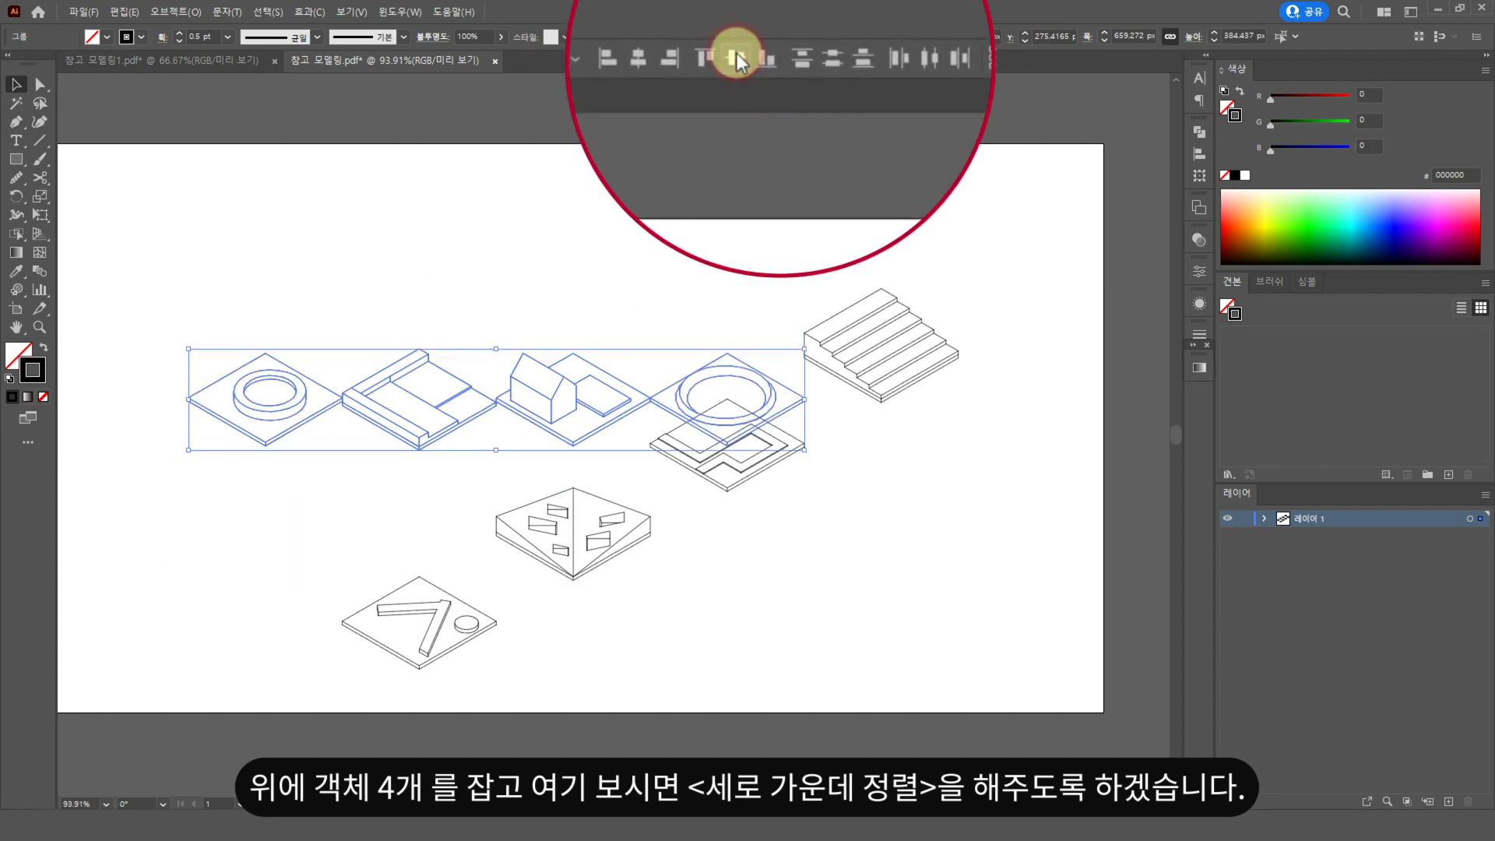
- Align the four lower-row tiles on their vertical centers so they form one horizontal row
click(420, 623)
shift+click(567, 524)
shift+click(719, 464)
shift+click(922, 331)
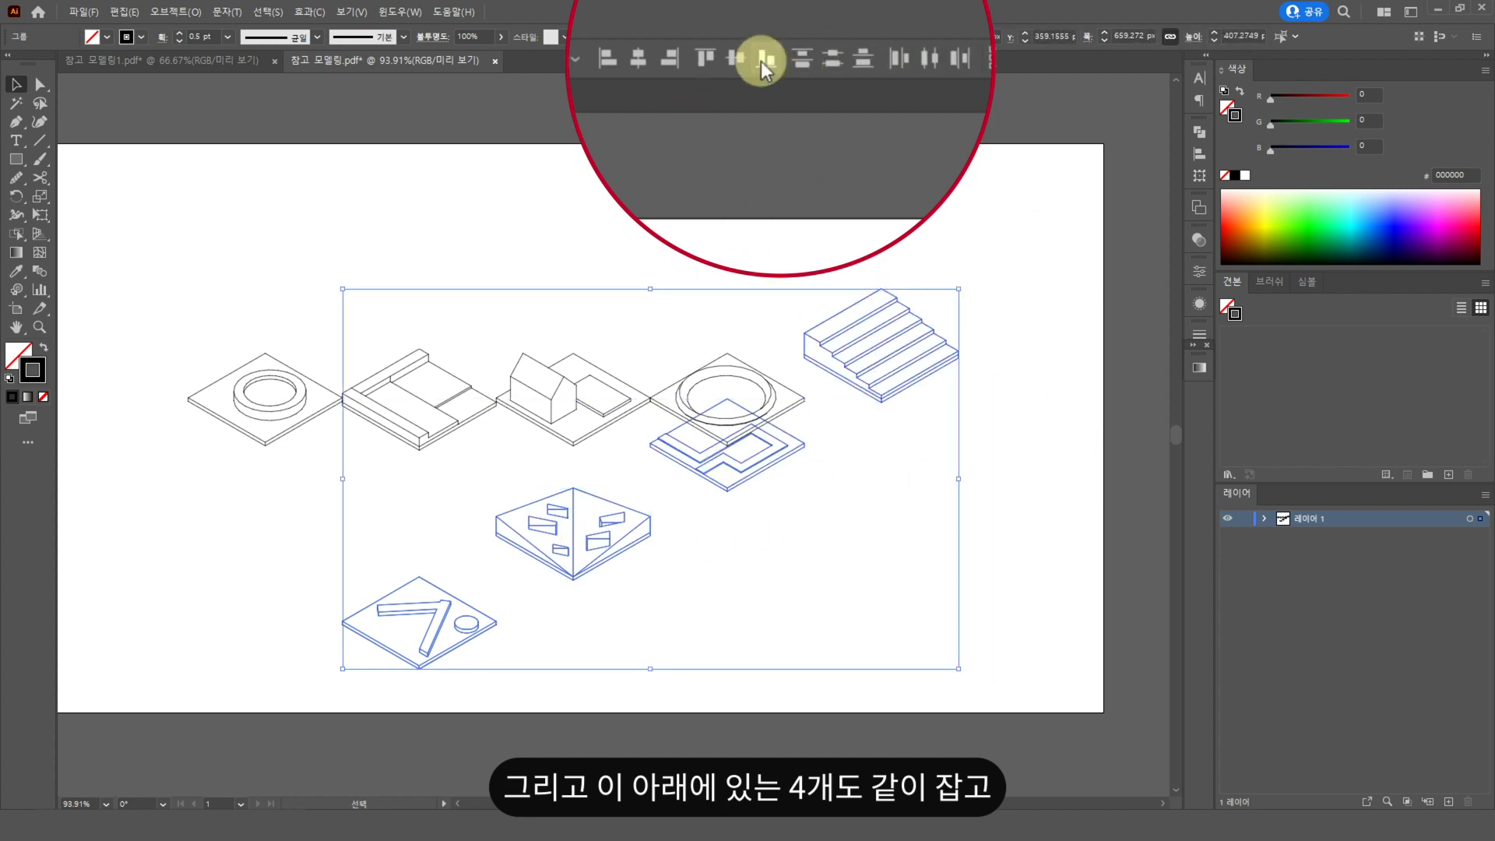
click(735, 62)
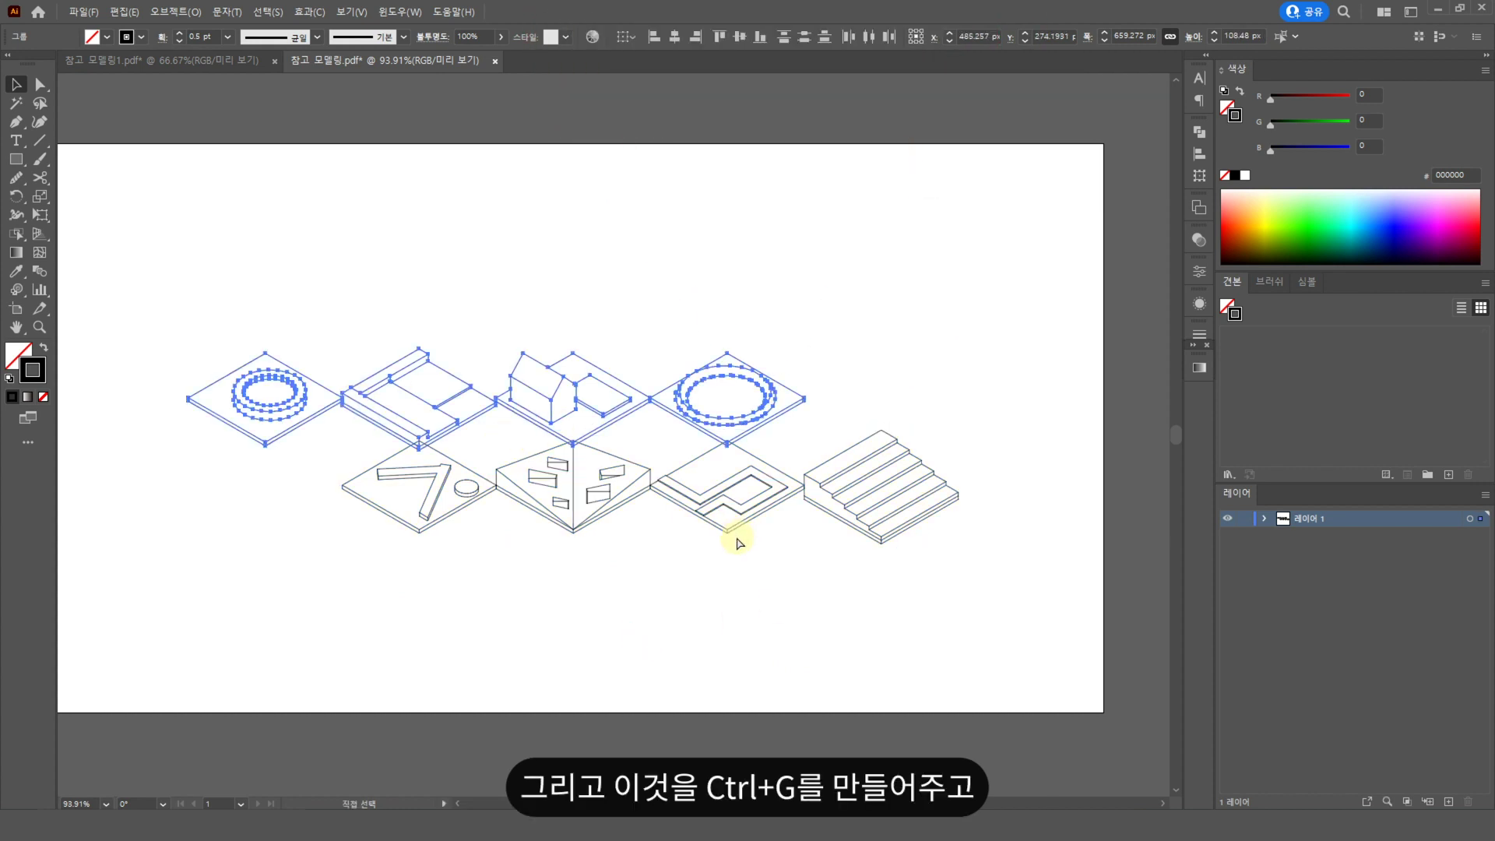
- Group the four upper-row tiles together, and group the four lower-row tiles together
key(ctrl+g)
click(928, 587)
drag(1059, 585, 335, 506)
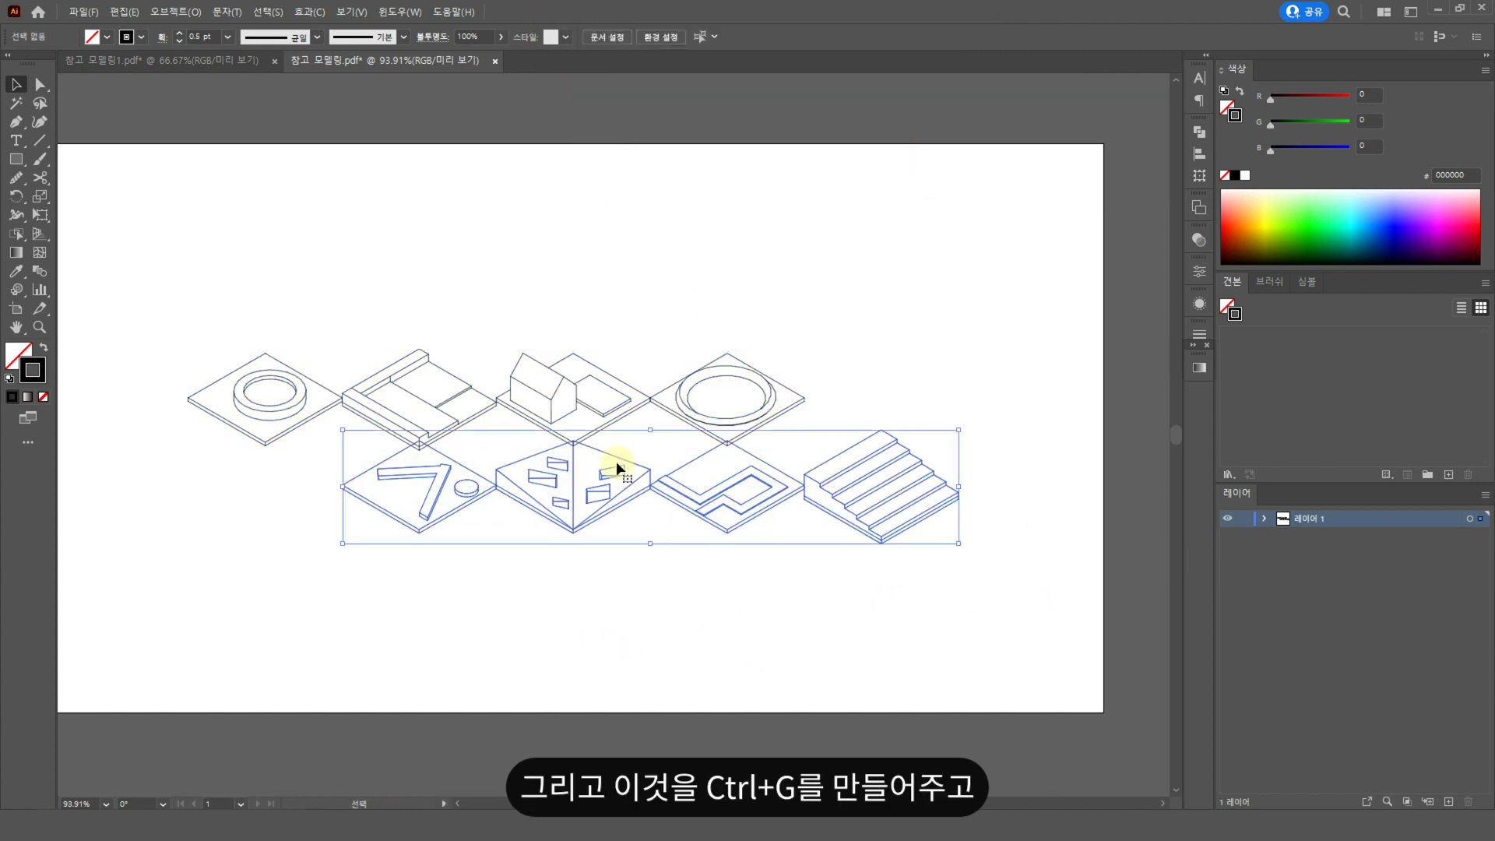
key(ctrl+g)
- Align the upper and lower row groups with each other on their horizontal centers
drag(817, 600, 386, 362)
click(674, 37)
click(717, 730)
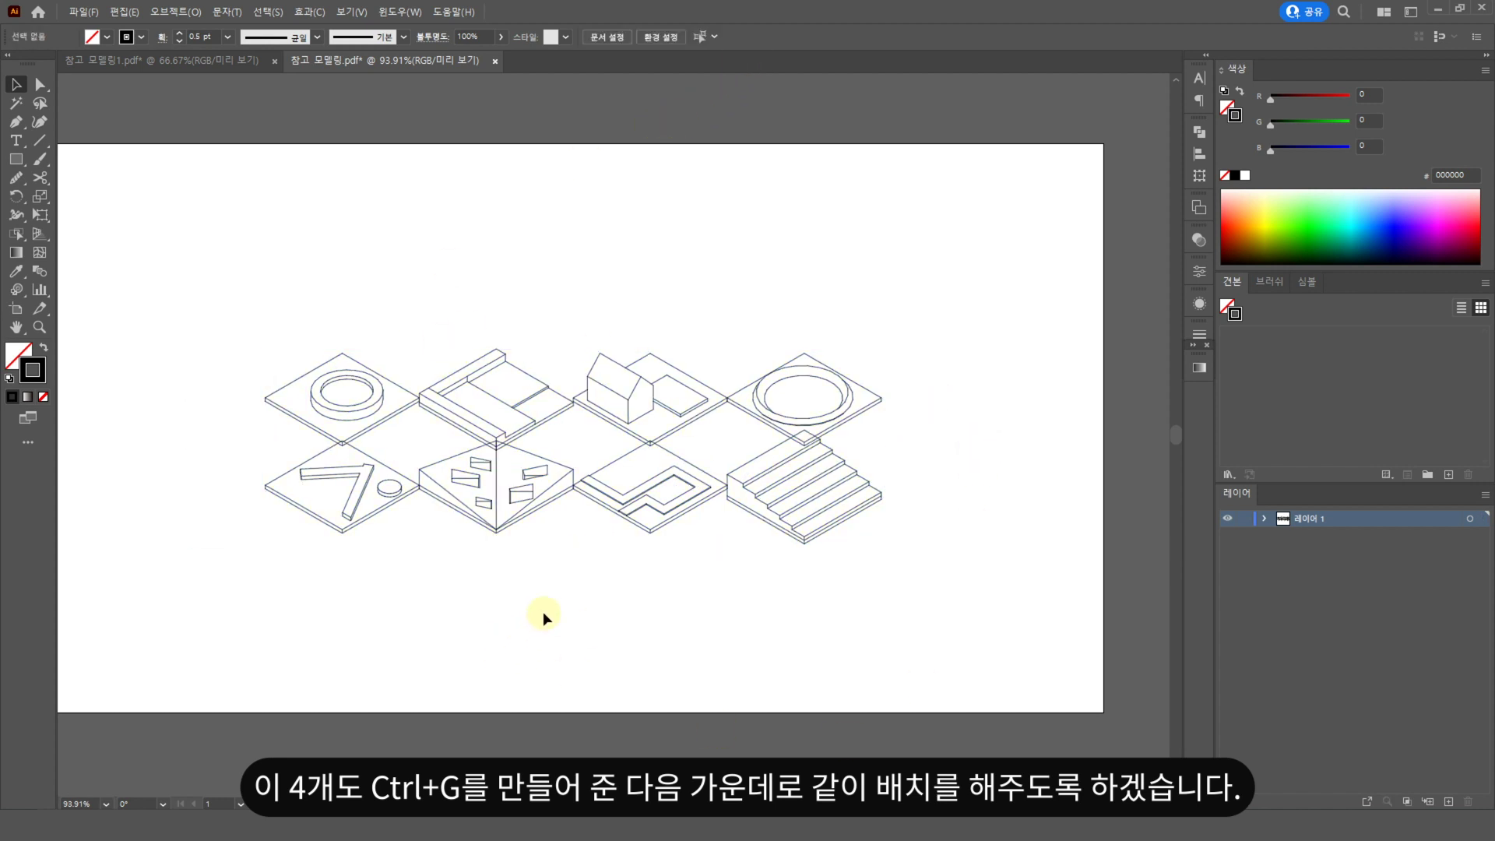
- Ungroup the lower row and the upper row back into their individual tiles
drag(964, 589, 290, 493)
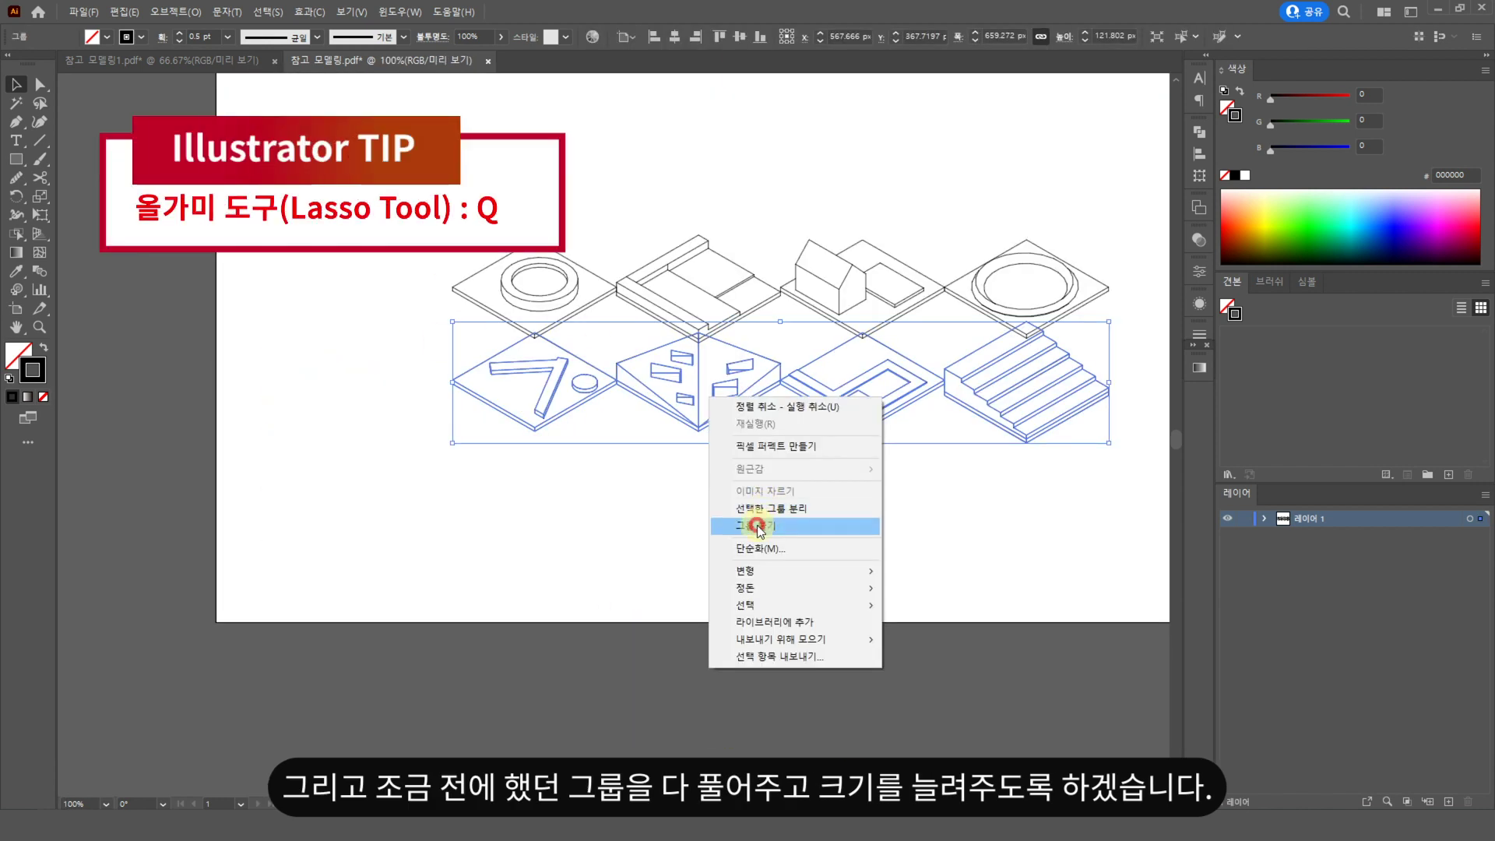
click(764, 522)
click(879, 504)
drag(1061, 184, 433, 288)
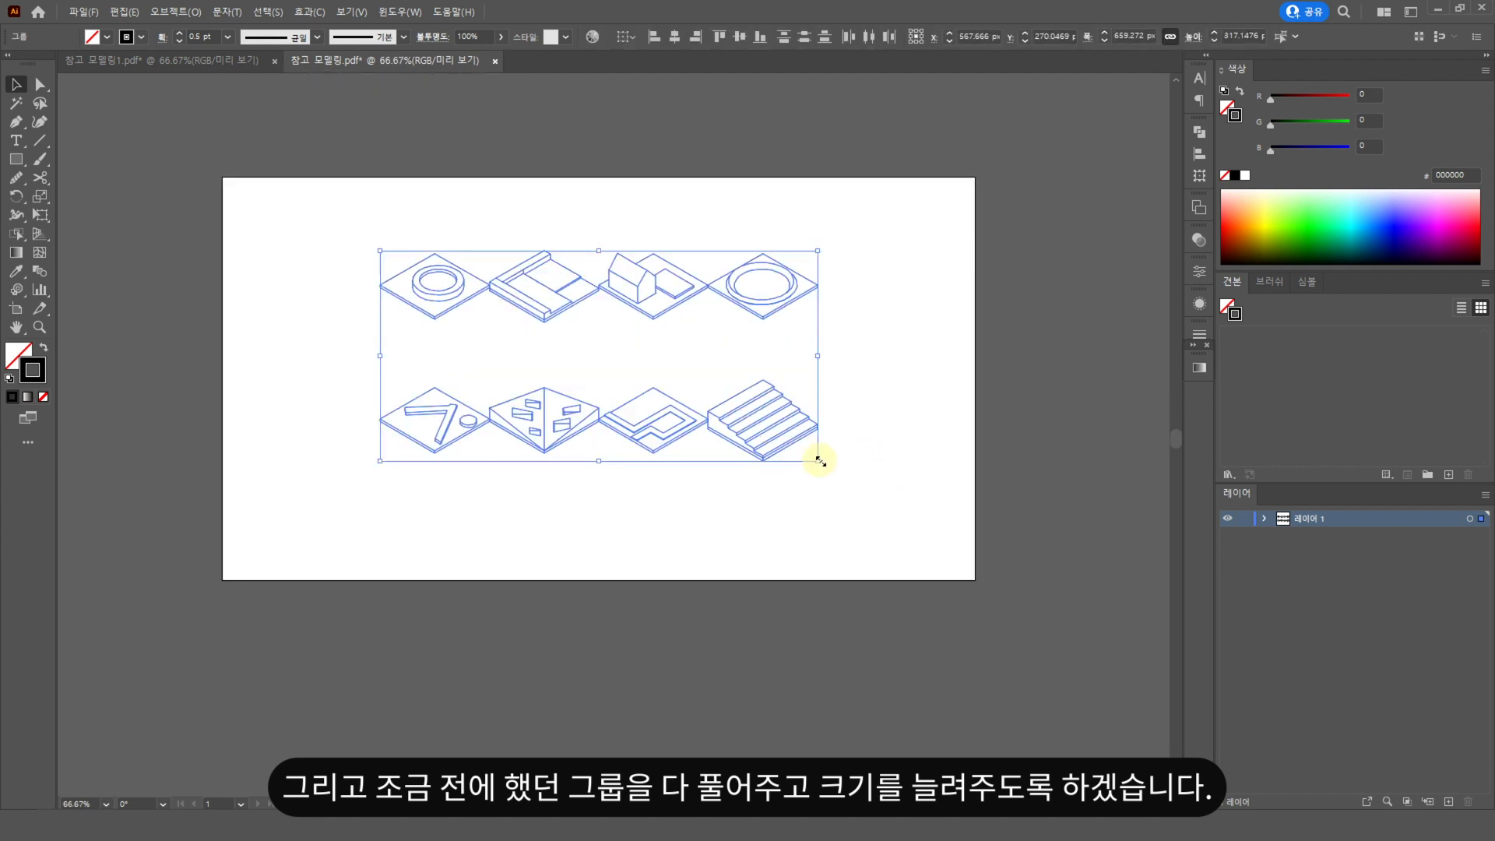
- Scale all eight tiles up proportionally to about 906 px wide overall, and move the large ring and stepped tiles outward from their rows
drag(819, 460, 905, 531)
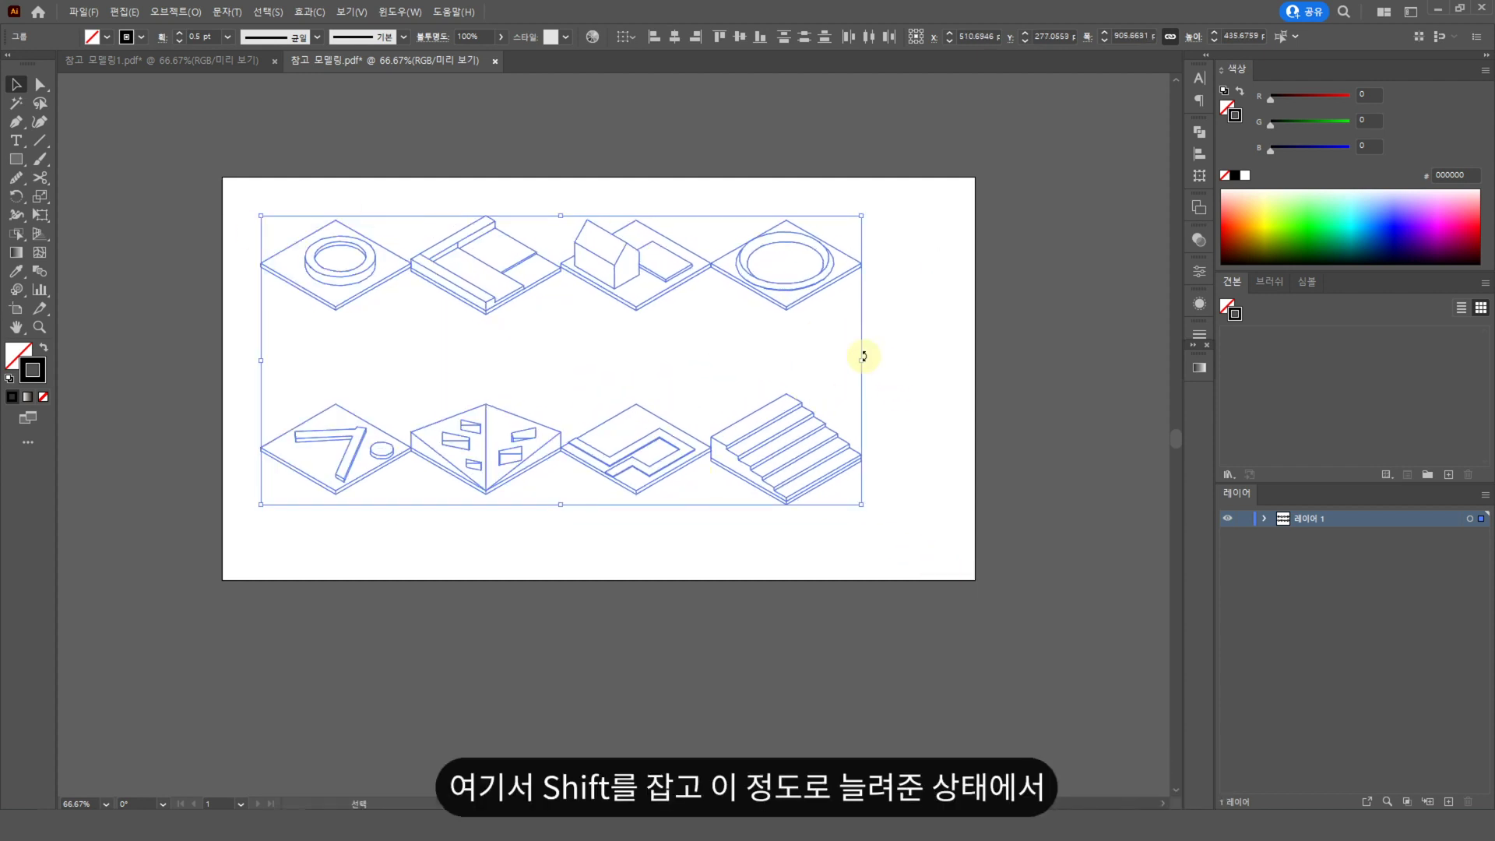
click(863, 366)
drag(874, 534, 728, 227)
drag(806, 294, 874, 296)
click(618, 334)
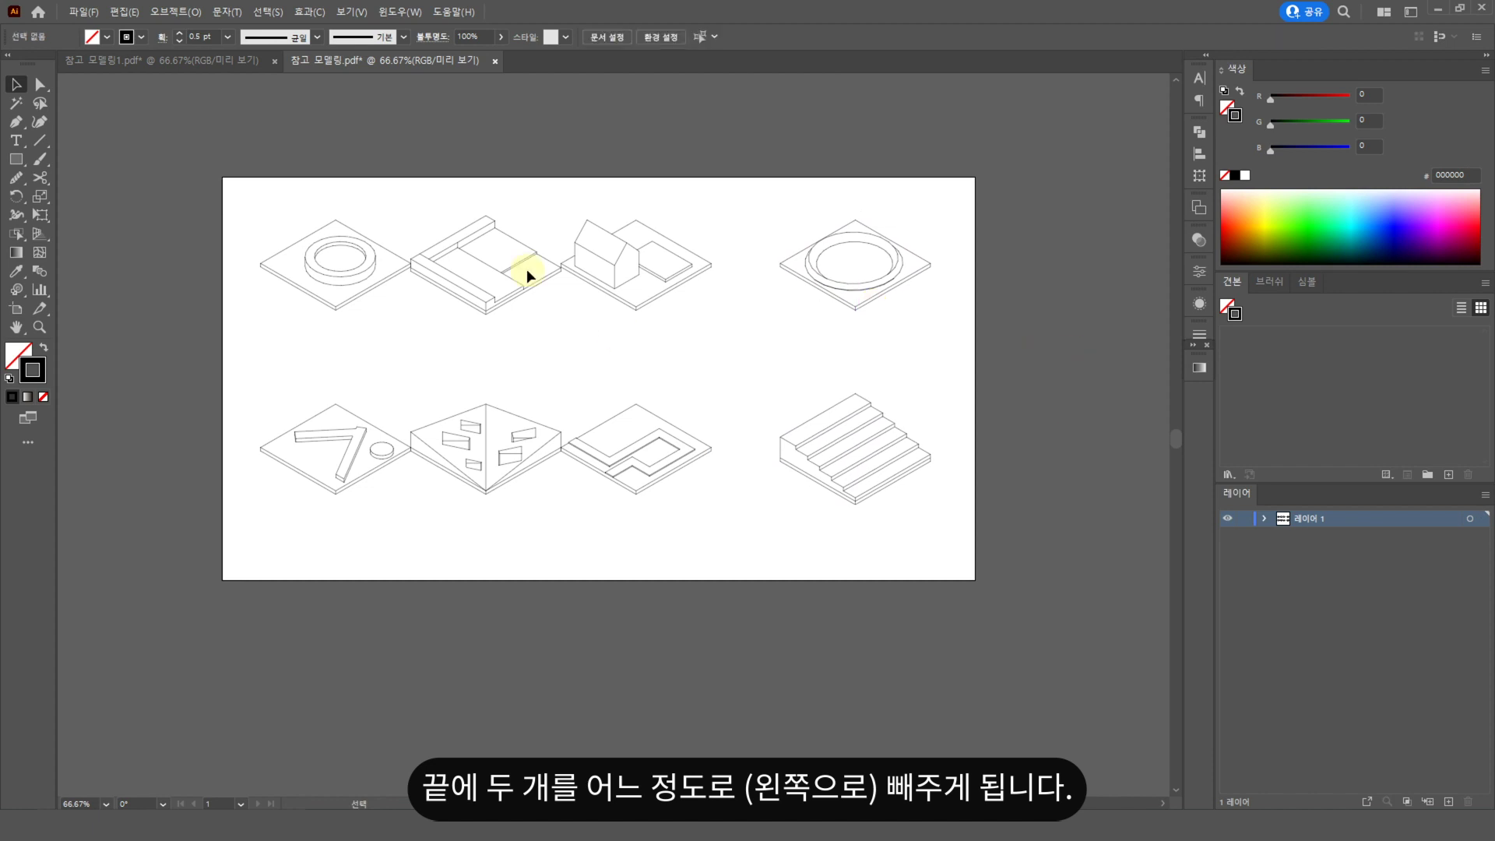
- Distribute the four tiles of each row evenly by their horizontal centers, one row at a time
drag(1034, 317, 165, 211)
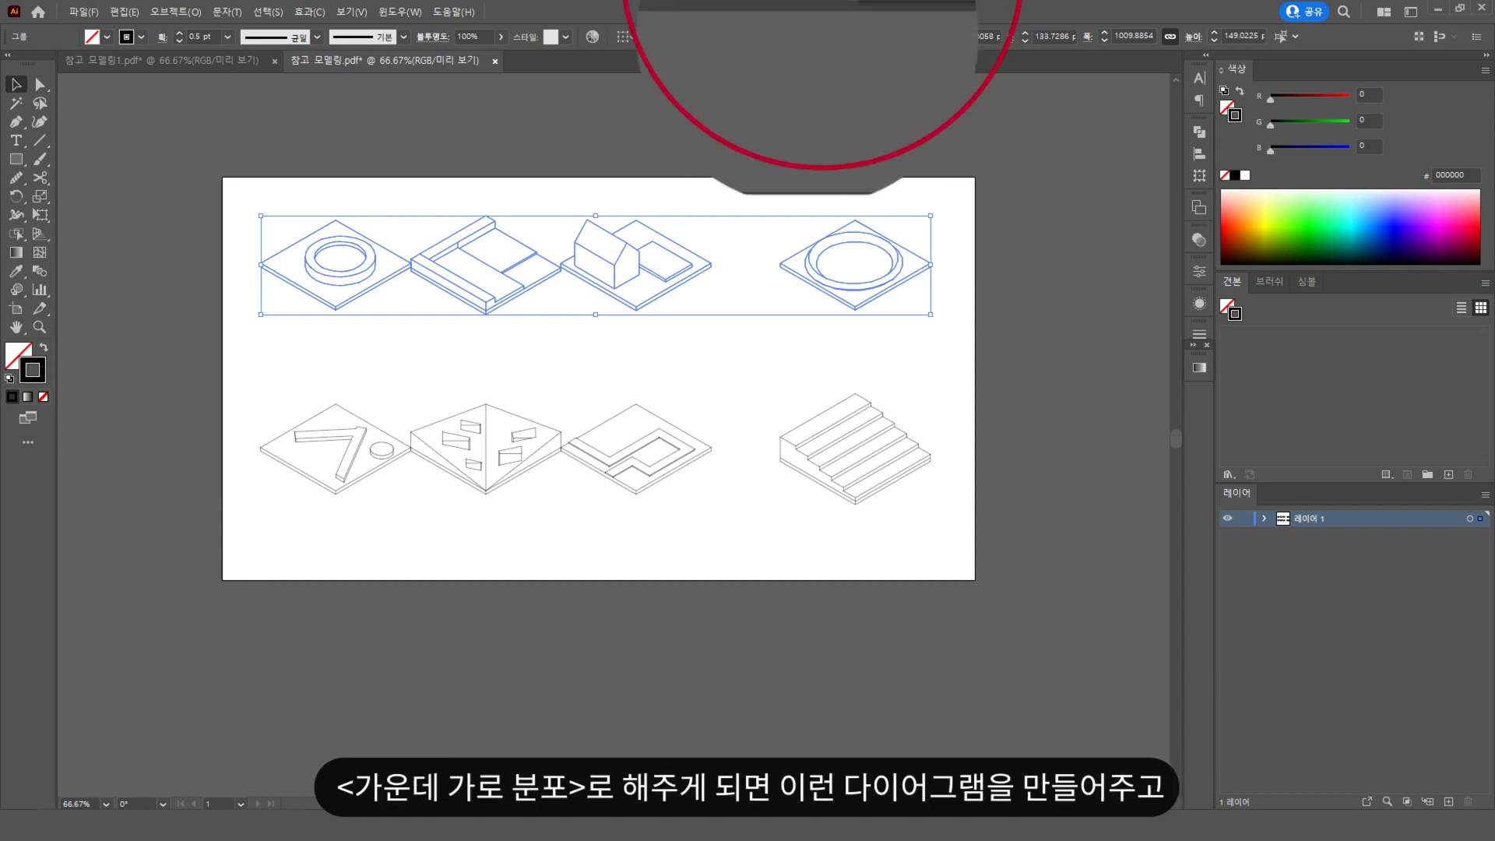
click(869, 37)
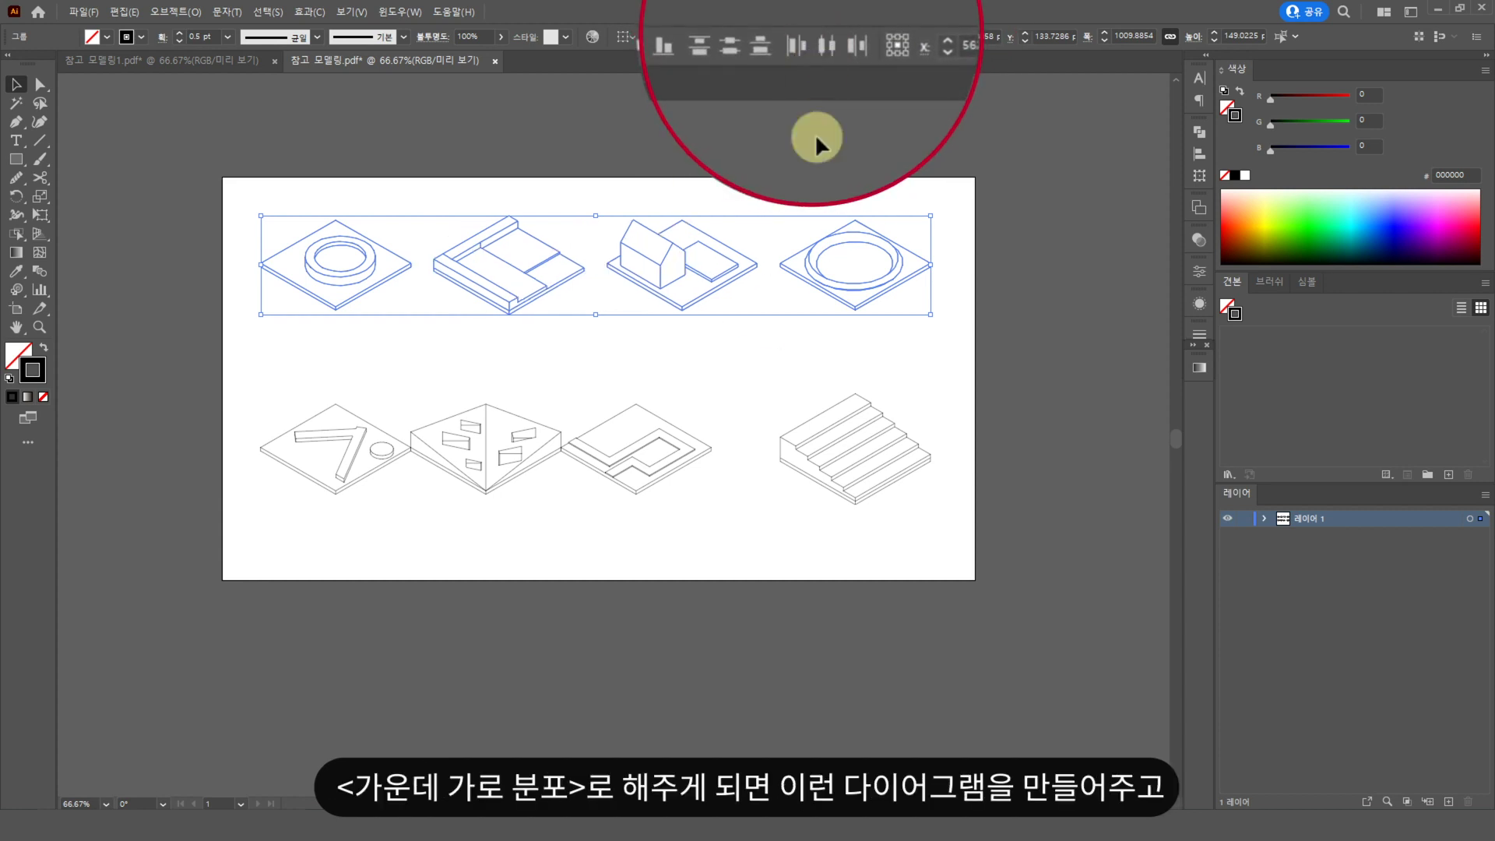
click(1071, 403)
drag(1043, 572, 251, 371)
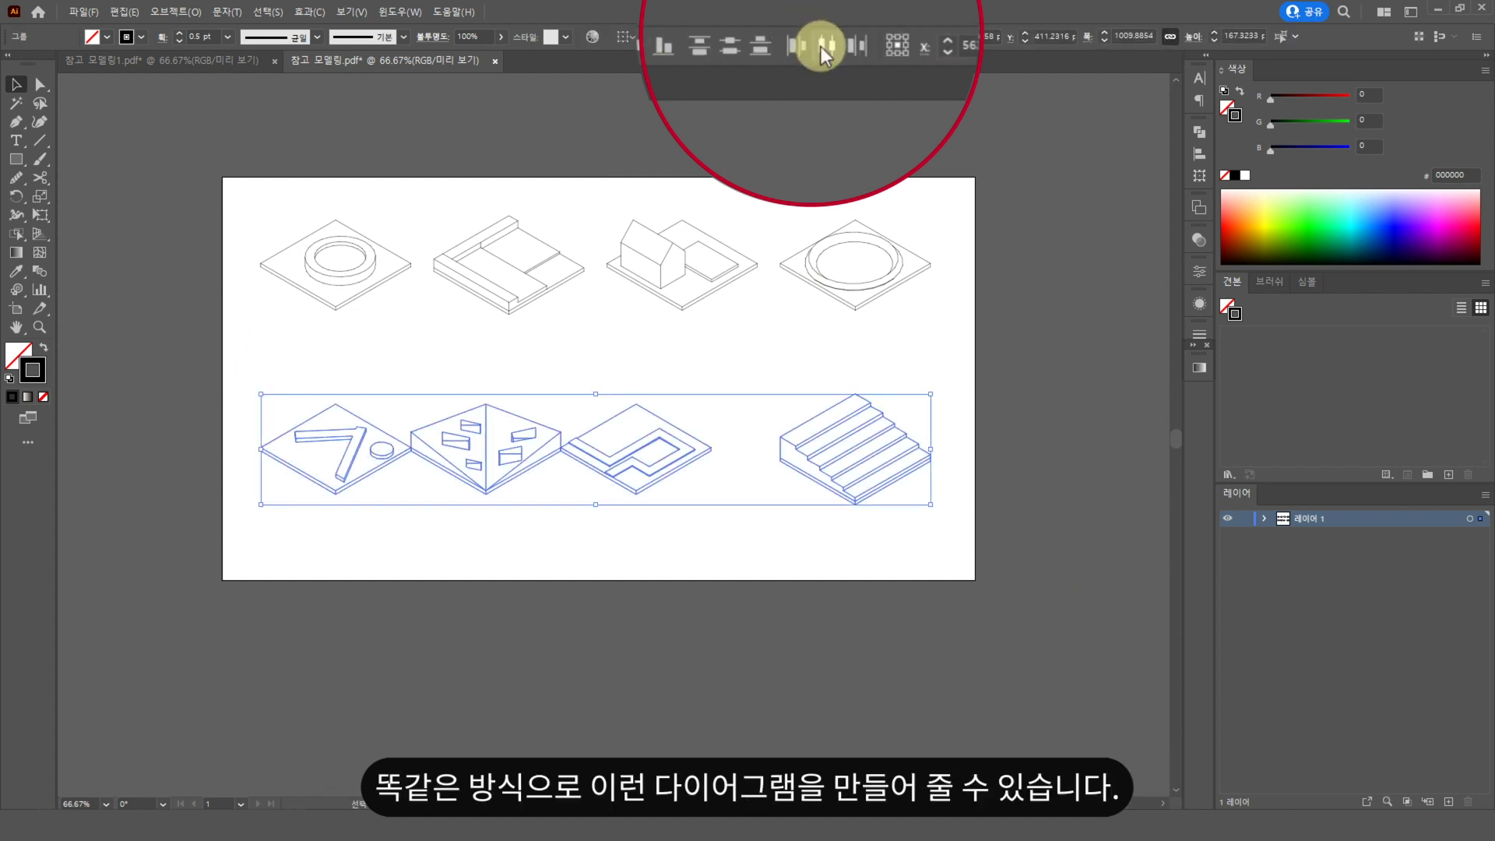
click(820, 47)
click(989, 372)
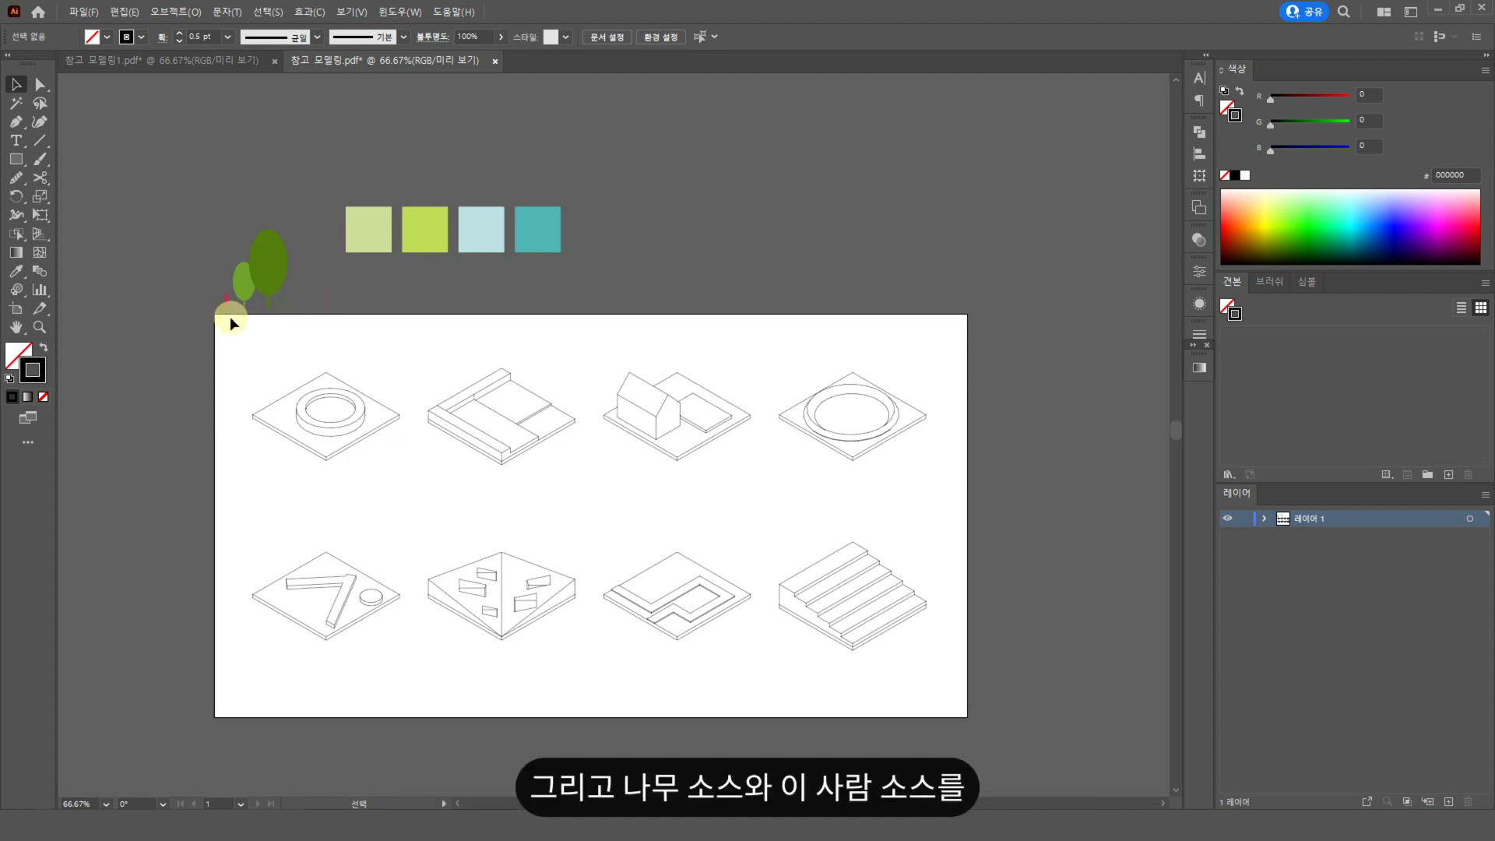
drag(220, 315, 228, 310)
scroll(226, 315, up, 5)
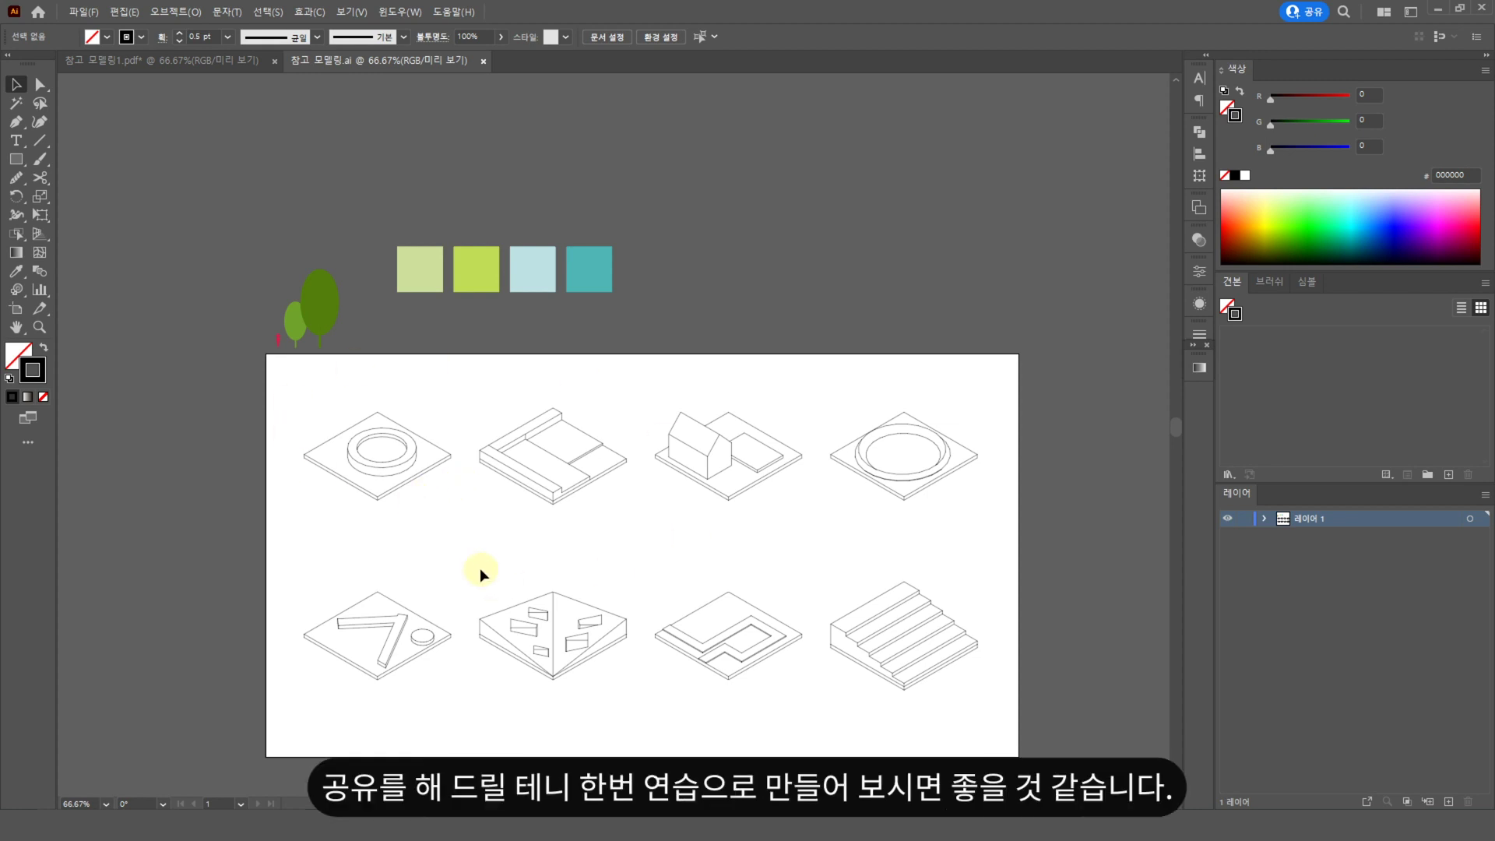
drag(501, 534, 487, 472)
- Turn the small ring tile into a Live Paint group and fill its inner circle with the bright green swatch color (C0DD57)
drag(250, 293, 604, 467)
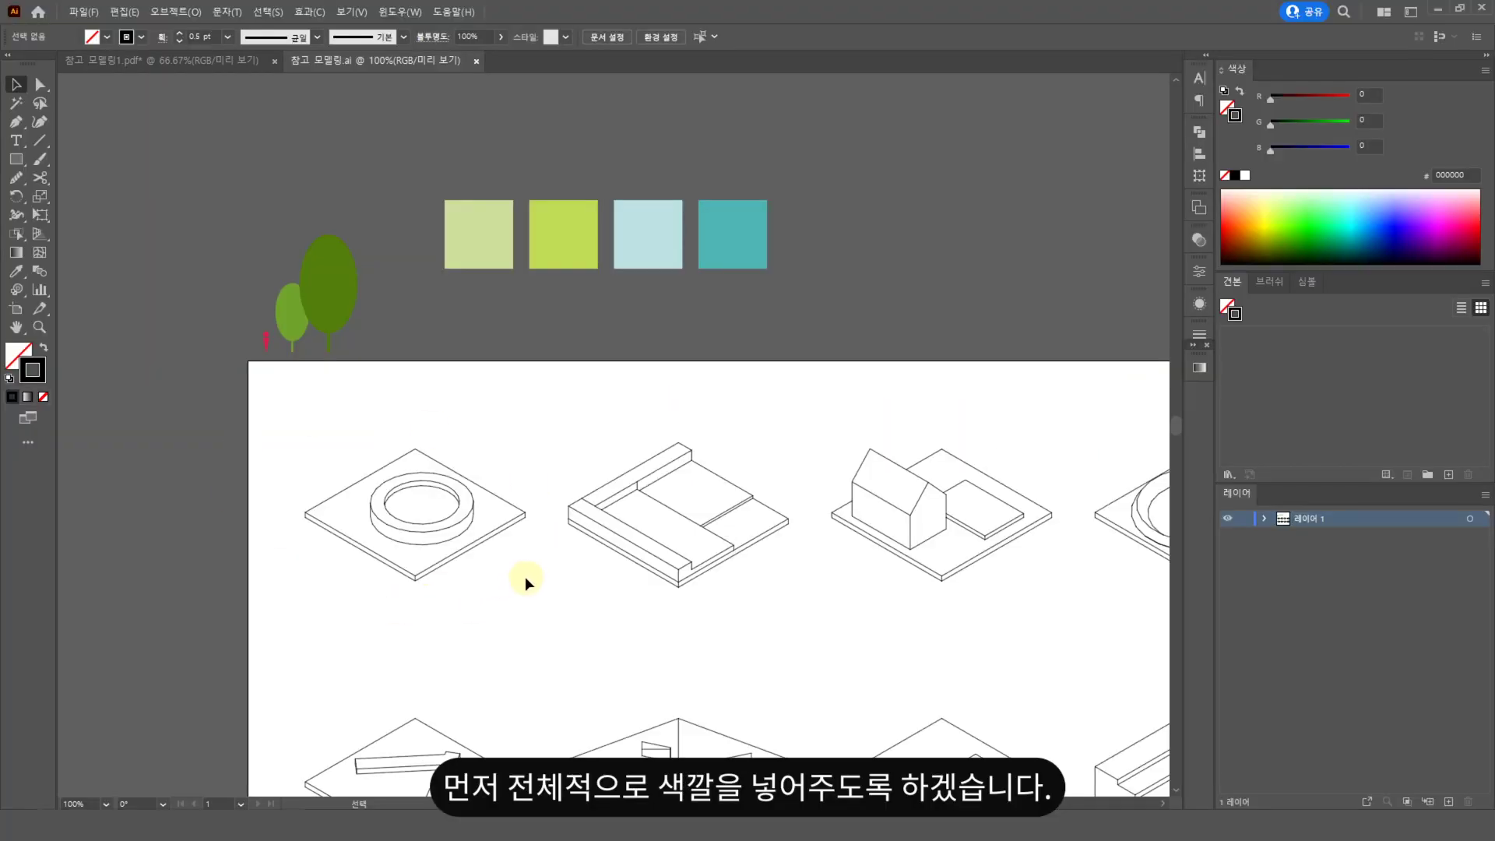
drag(530, 611, 330, 424)
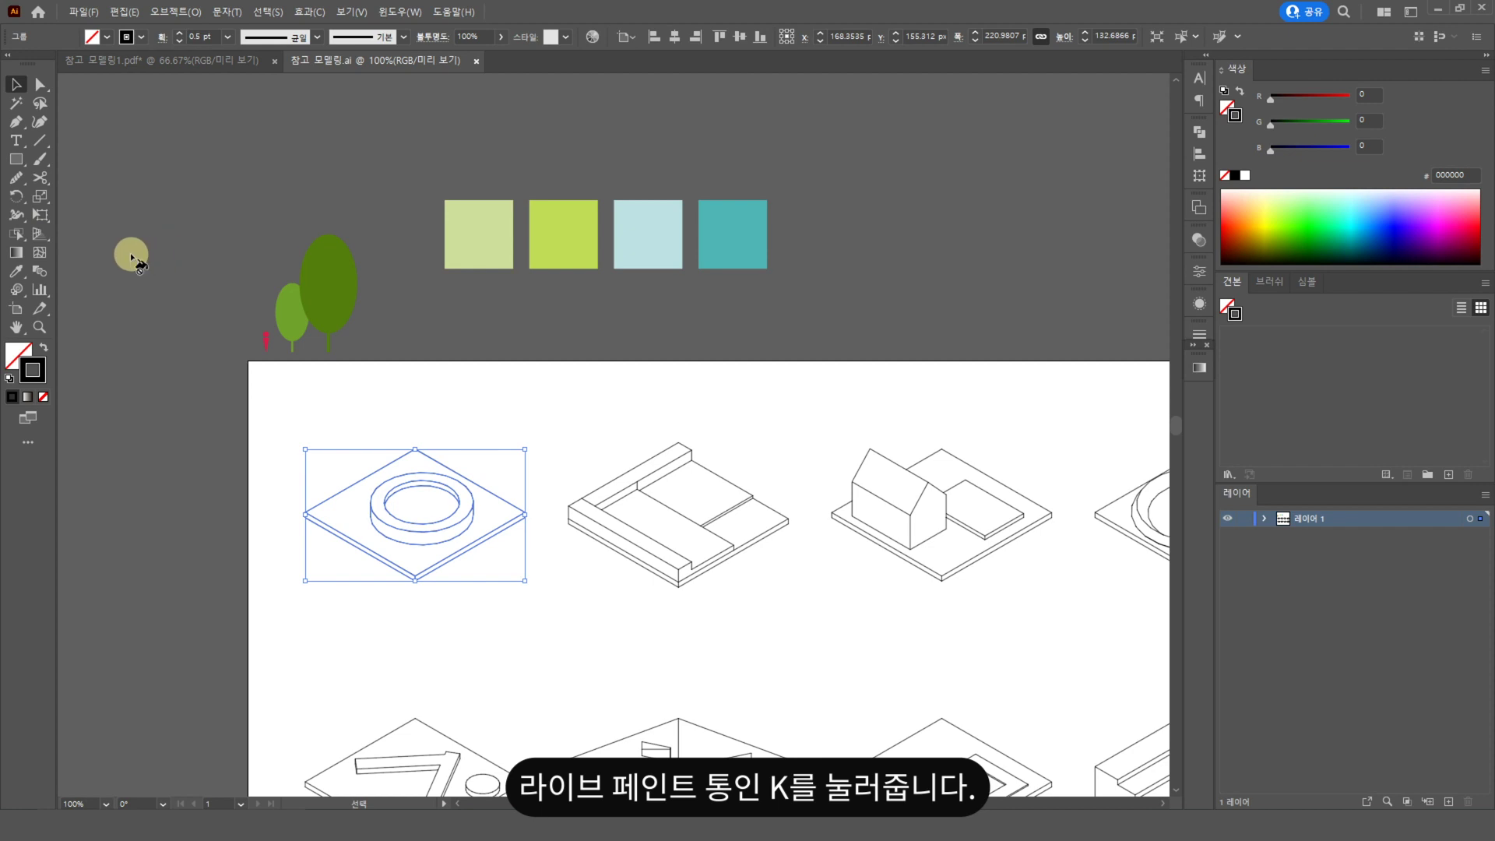
key(k)
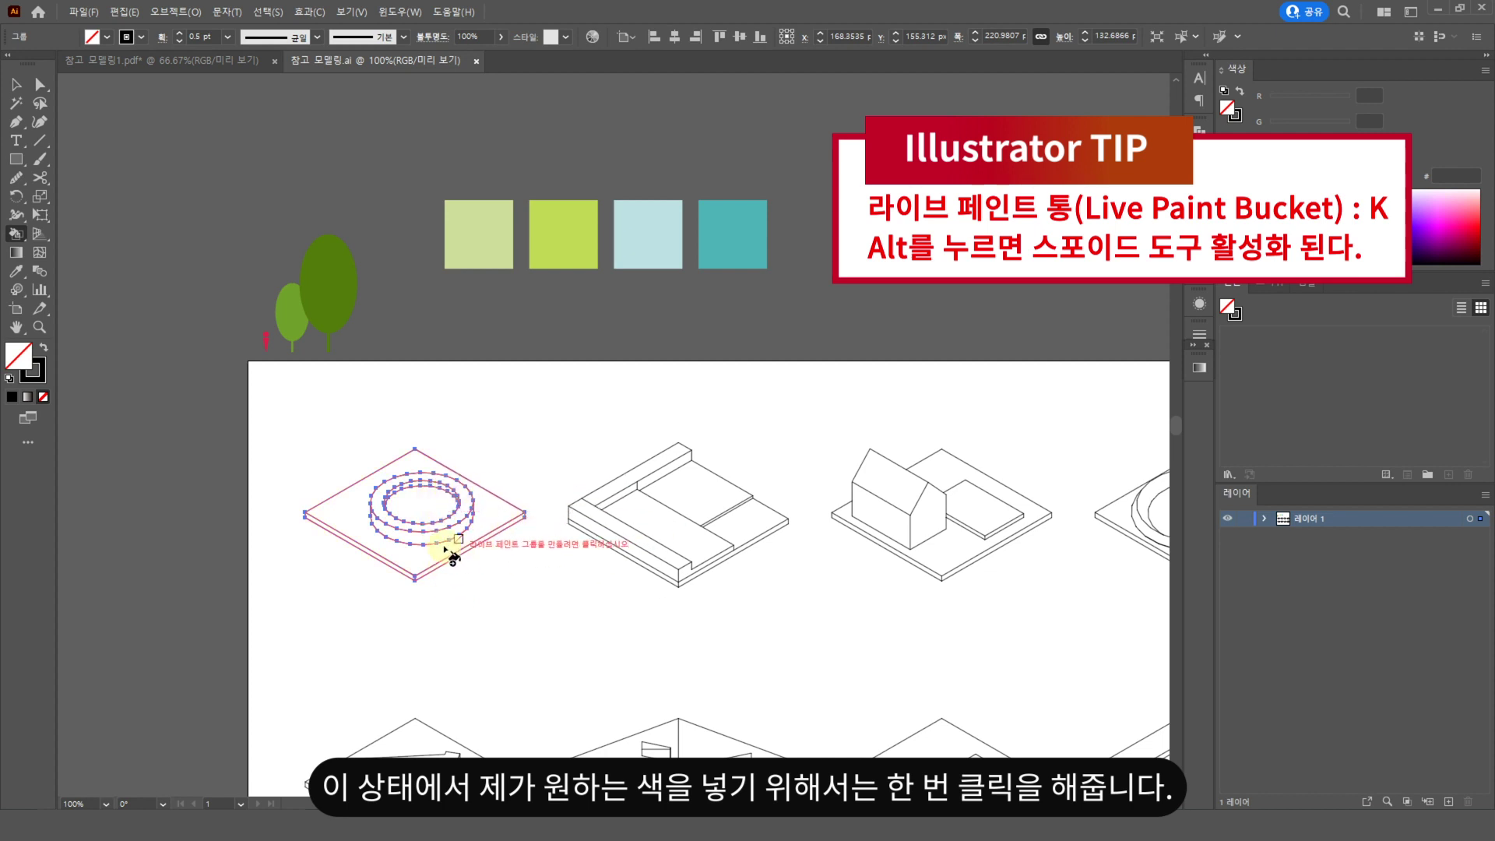
click(426, 502)
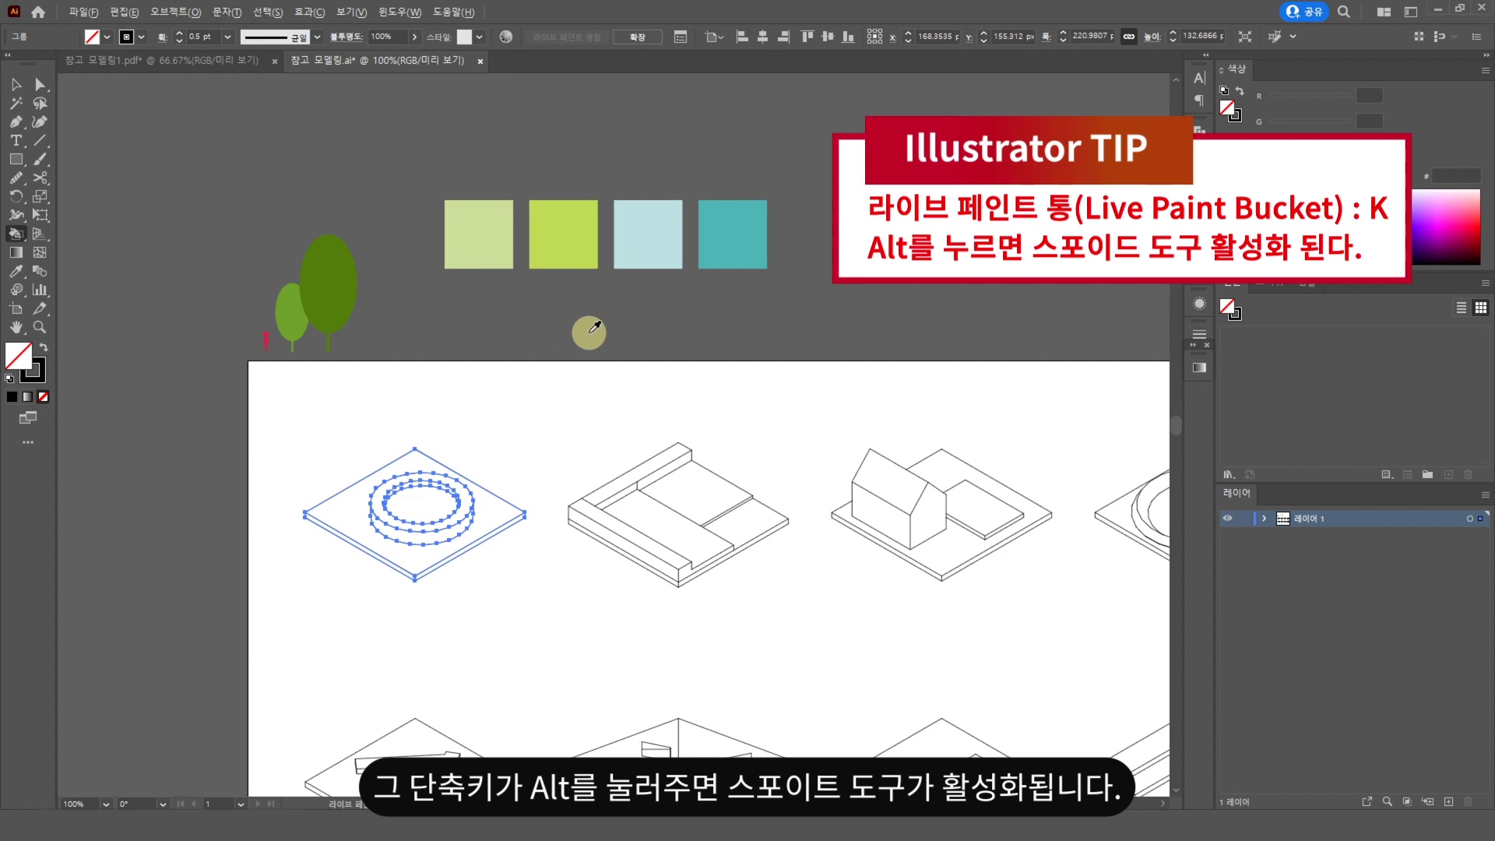
alt+click(563, 233)
click(427, 514)
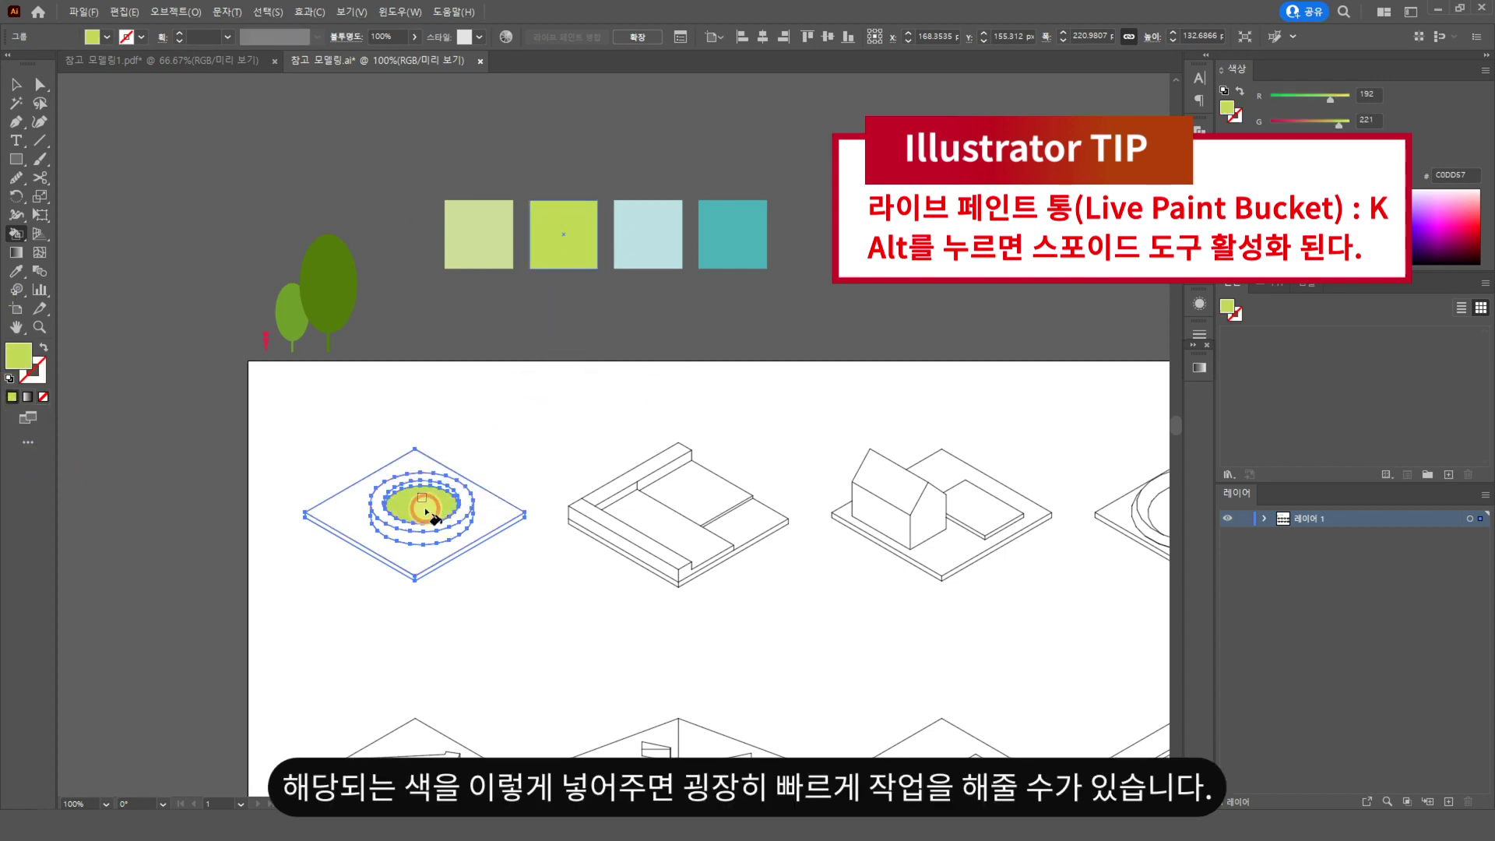
- Fill the small ring's top face with the light blue swatch color and its side faces with the teal swatch color using Live Paint
key(v)
click(520, 563)
mouse_move(580, 617)
mouse_down()
mouse_move(530, 643)
mouse_move(301, 428)
mouse_up()
key(k)
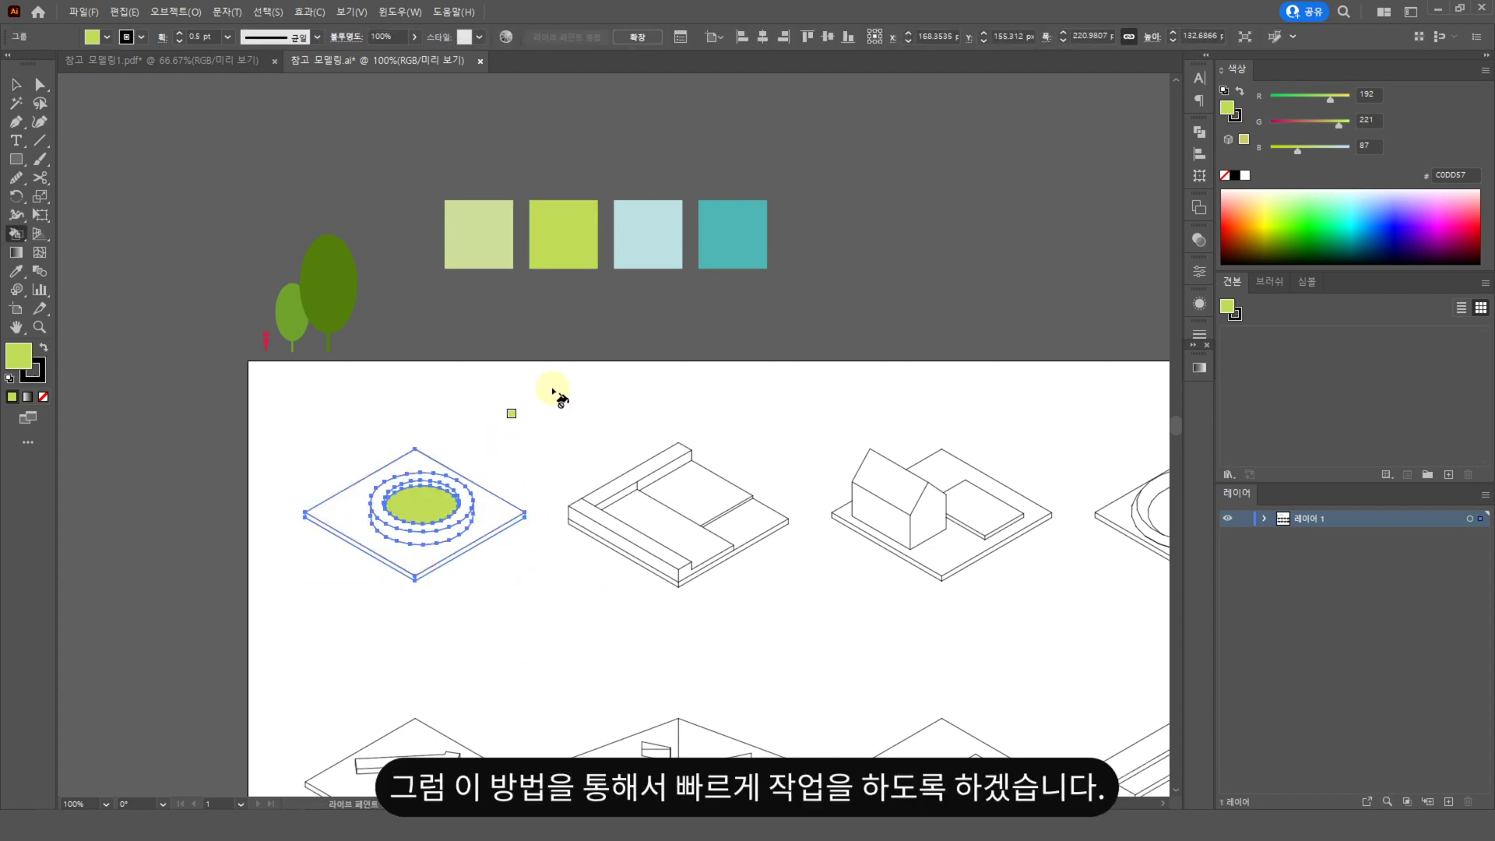
alt+click(633, 249)
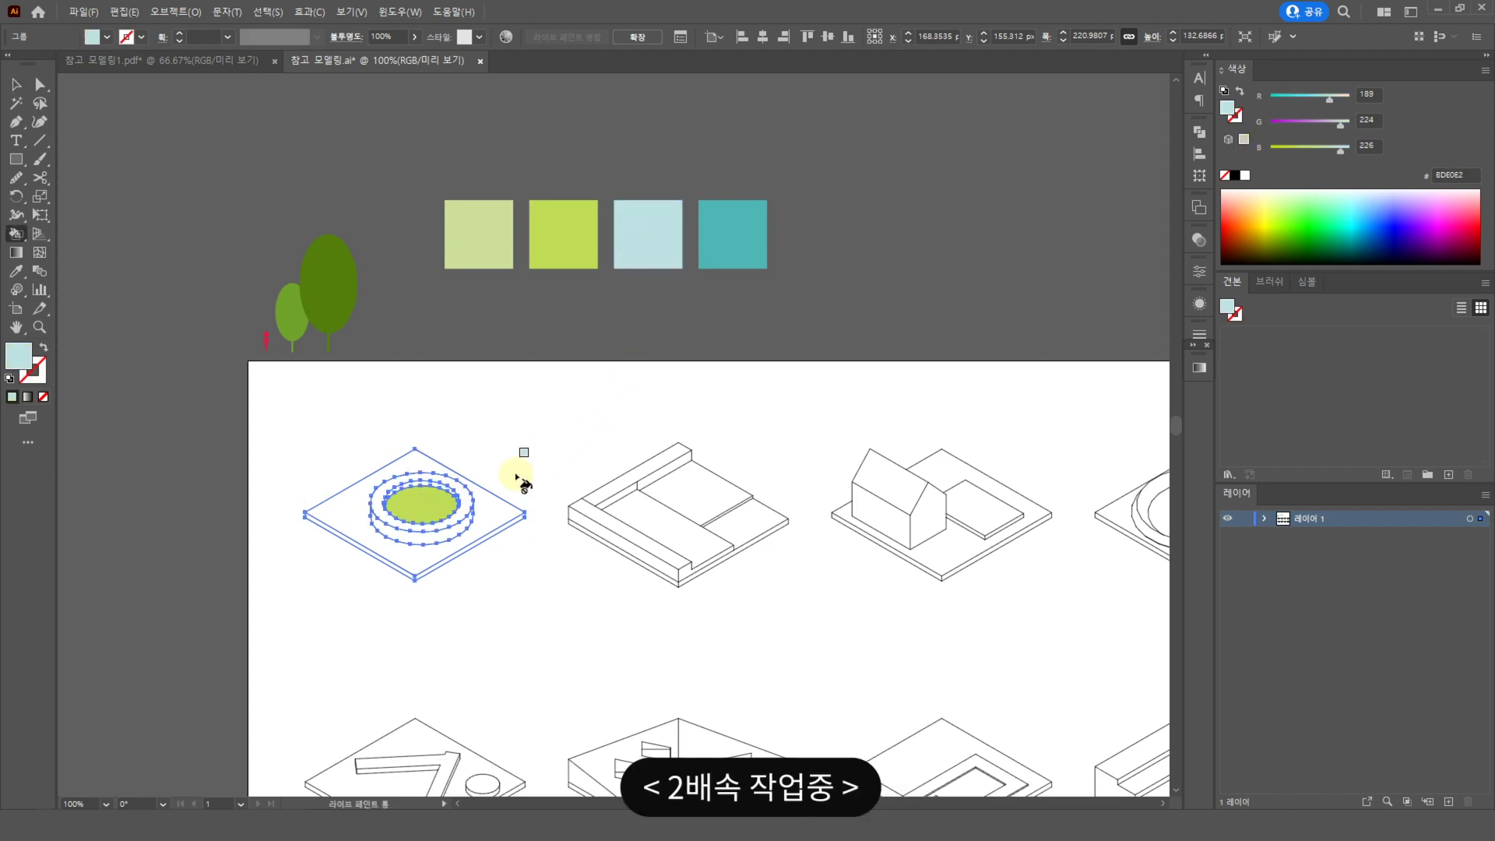
click(467, 502)
alt+click(716, 245)
click(459, 537)
key(v)
click(576, 614)
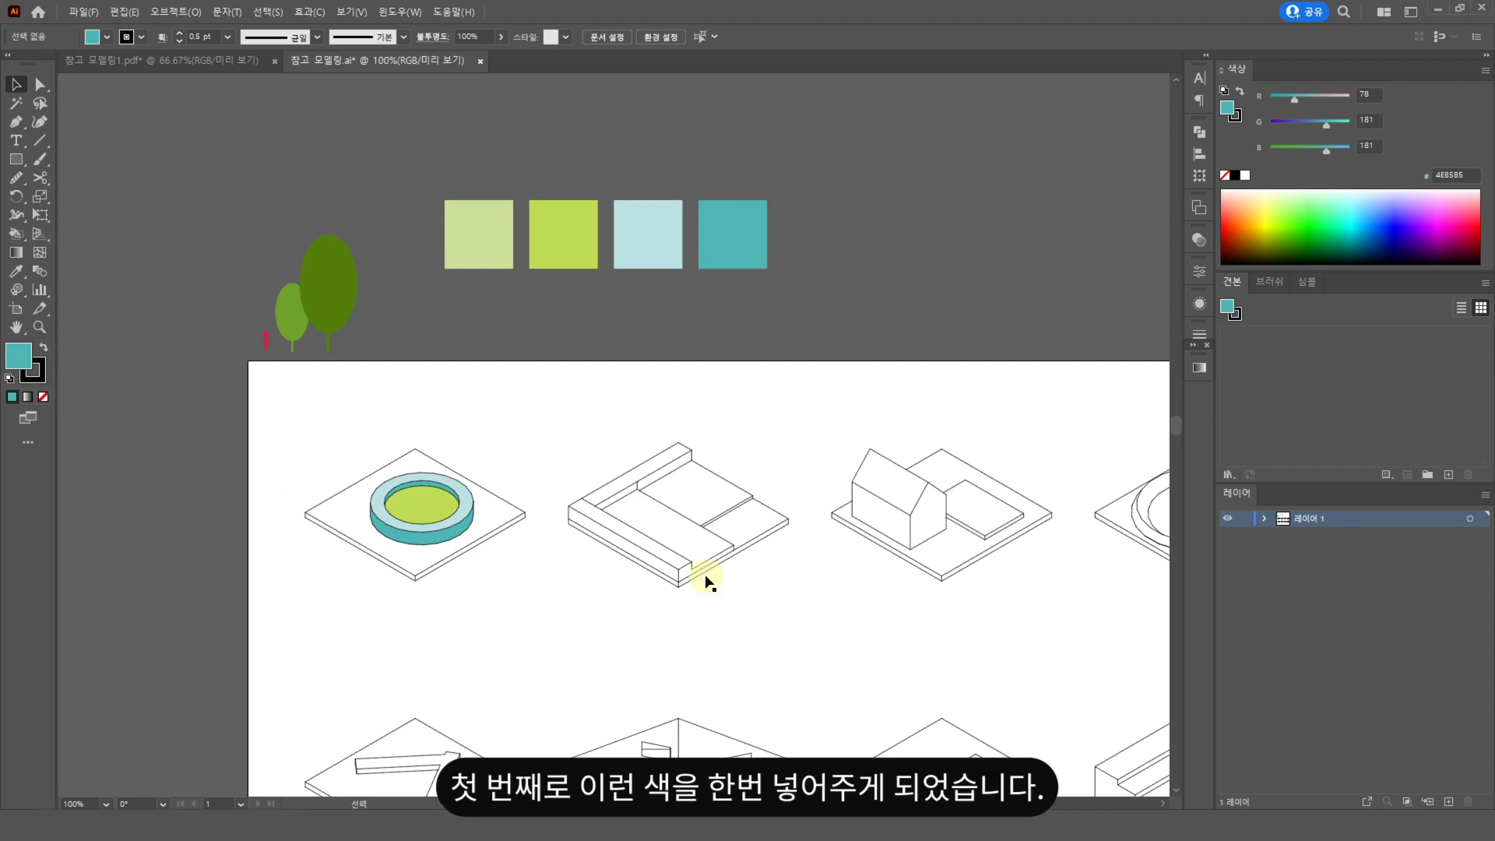
- Live Paint the top faces of the walled tile's two walls with the teal swatch color
mouse_move(766, 612)
mouse_down()
mouse_move(641, 625)
mouse_move(458, 517)
mouse_move(422, 467)
mouse_up()
key(k)
alt+click(598, 265)
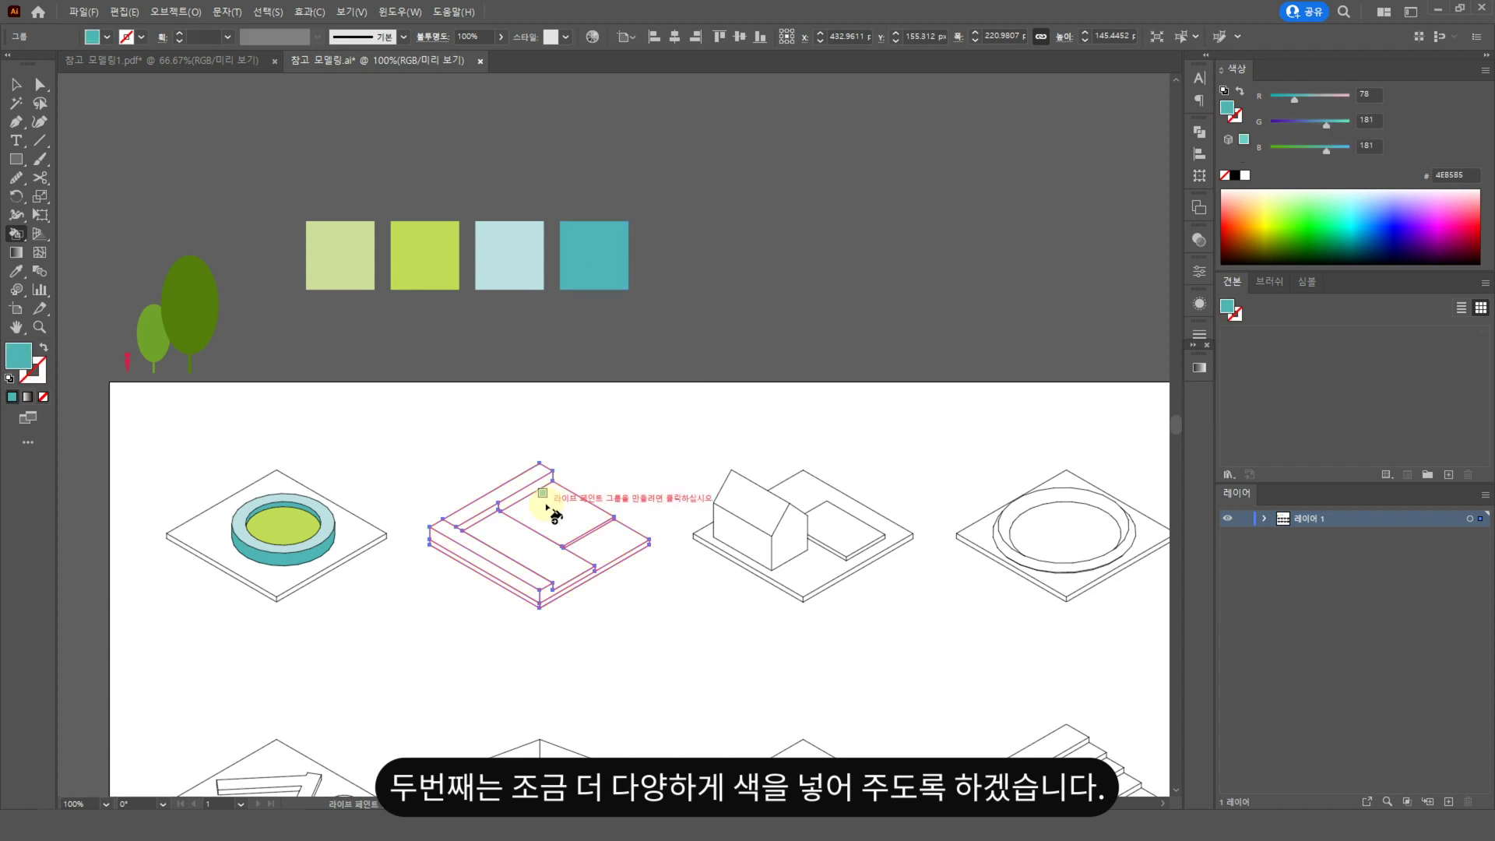
click(516, 491)
click(490, 556)
- Fill the walled tile's floor panels: light blue for the rear panel, bright green for the long strip, pale green for the small outer panel
alt+click(509, 255)
click(563, 506)
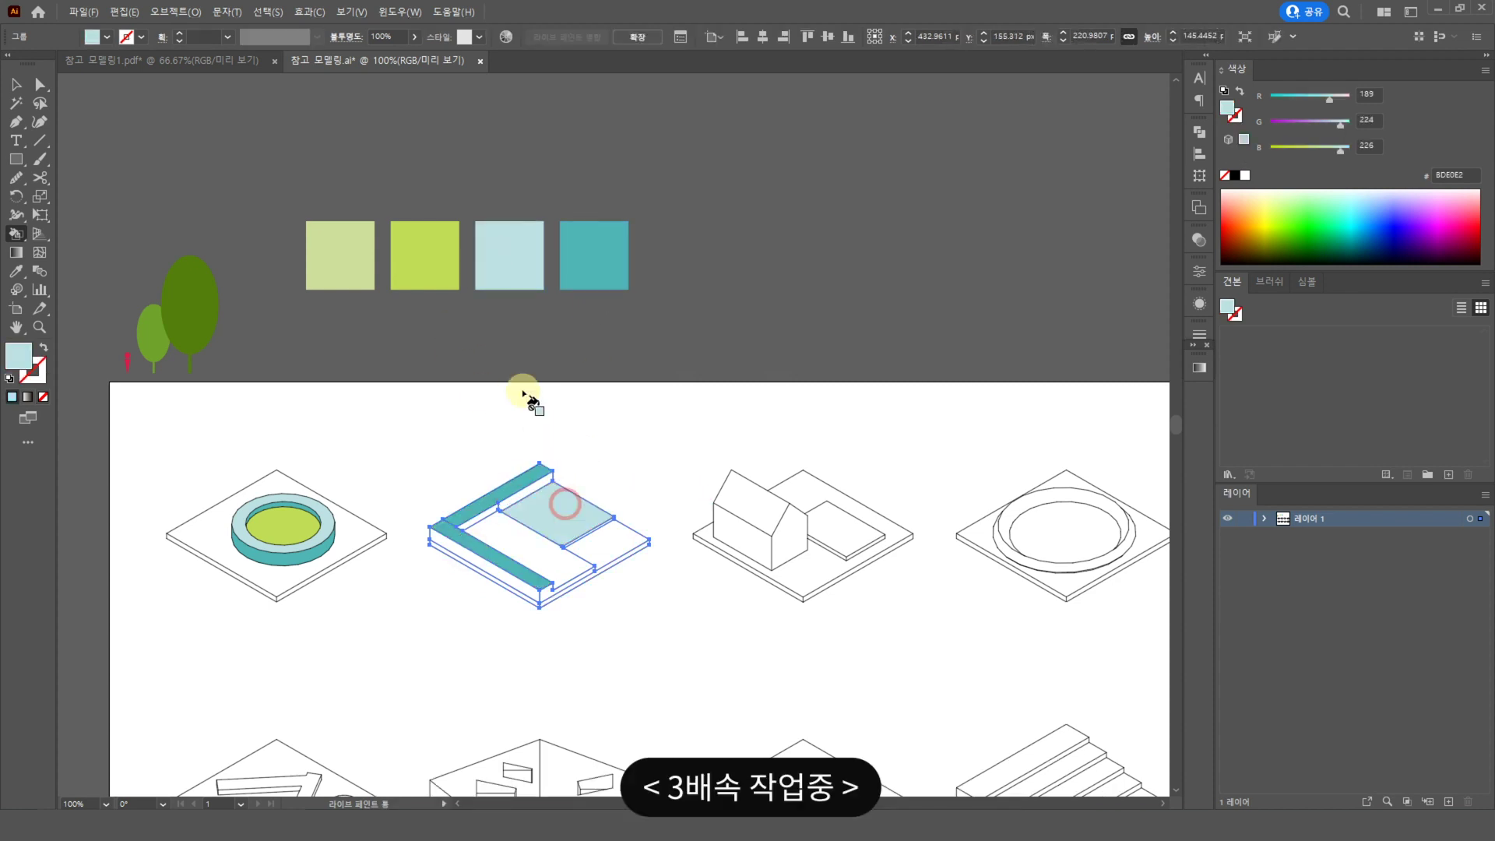
alt+click(412, 261)
click(540, 548)
alt+click(340, 247)
click(628, 532)
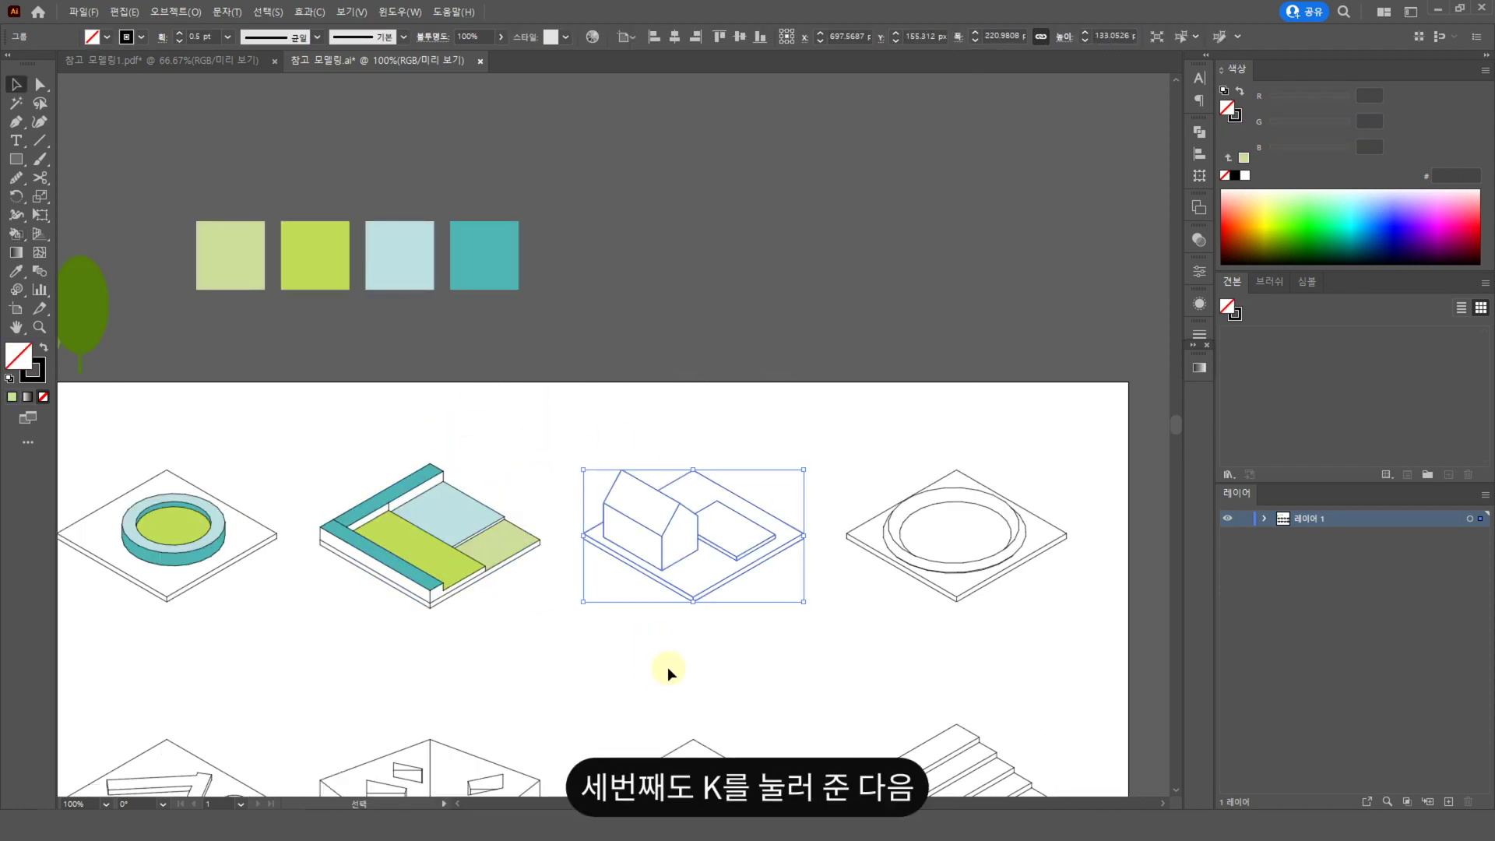
- Live Paint the house tile, filling the house's walls and roof with light blue and the yard panel beside it with bright green
key(k)
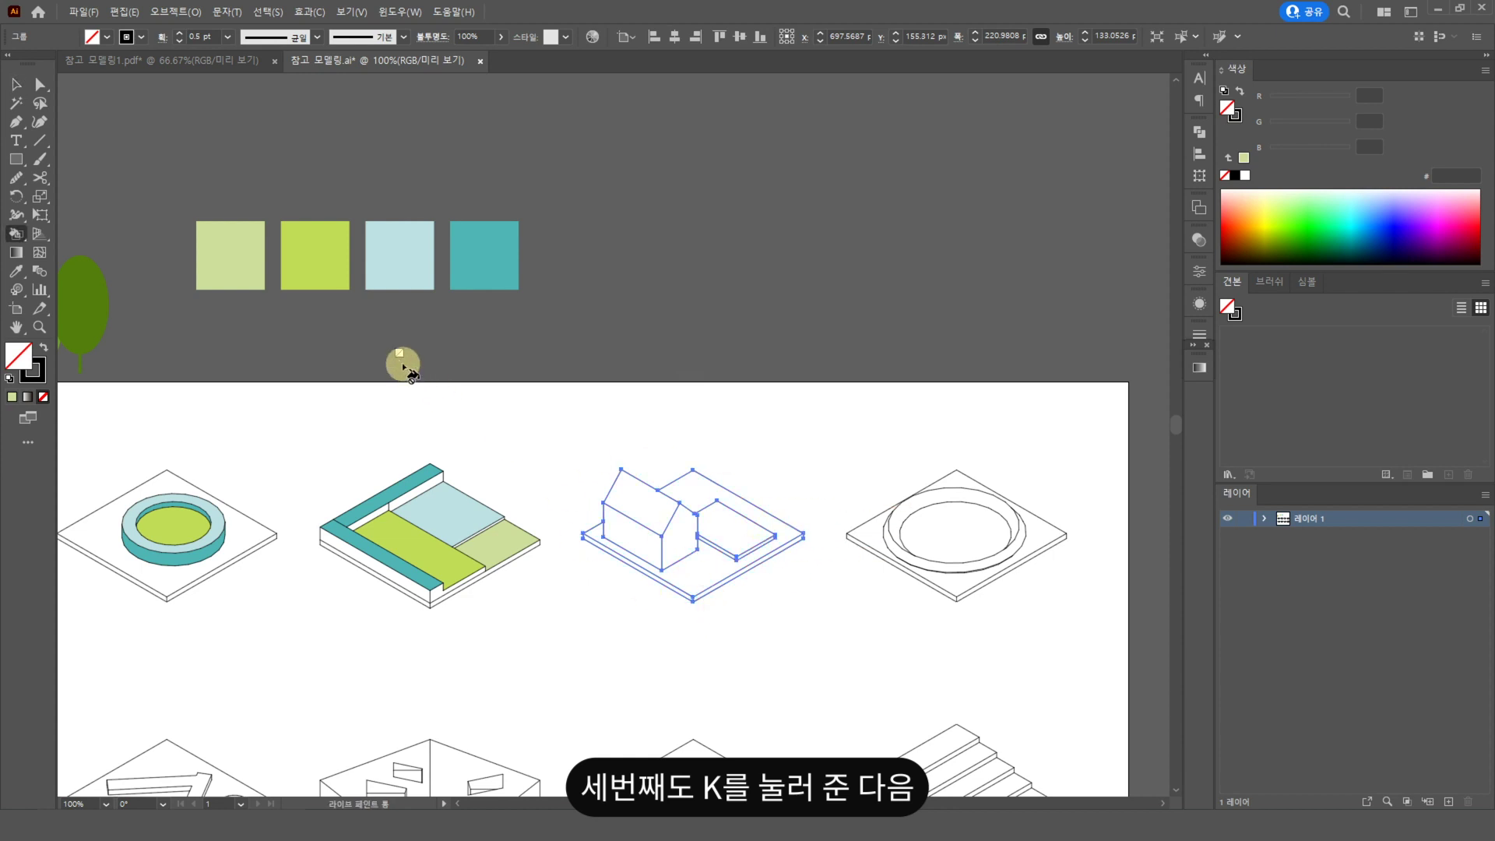
alt+click(400, 255)
click(643, 551)
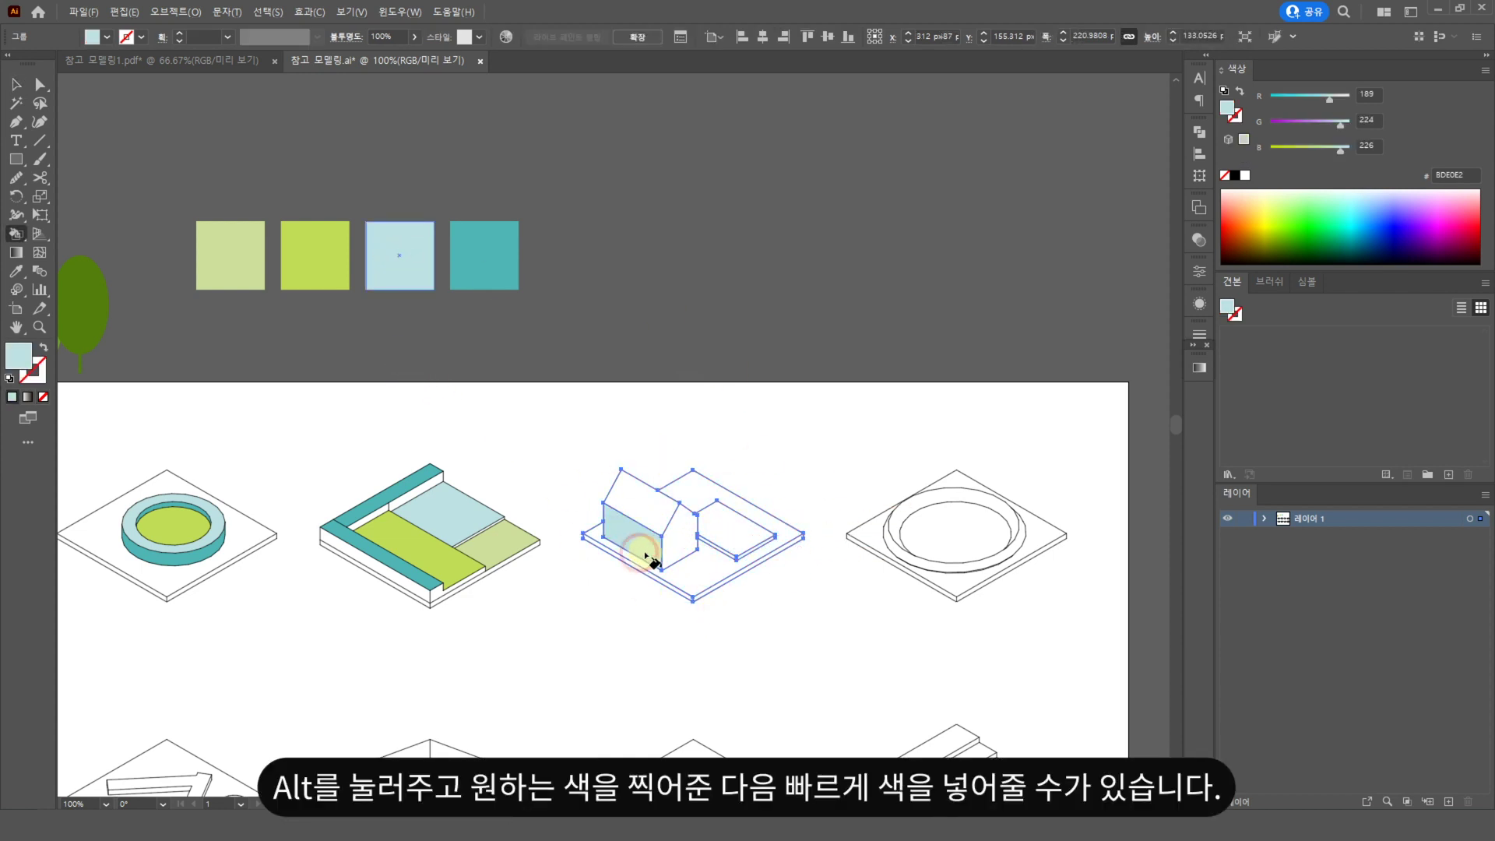
click(681, 535)
click(640, 508)
alt+click(301, 262)
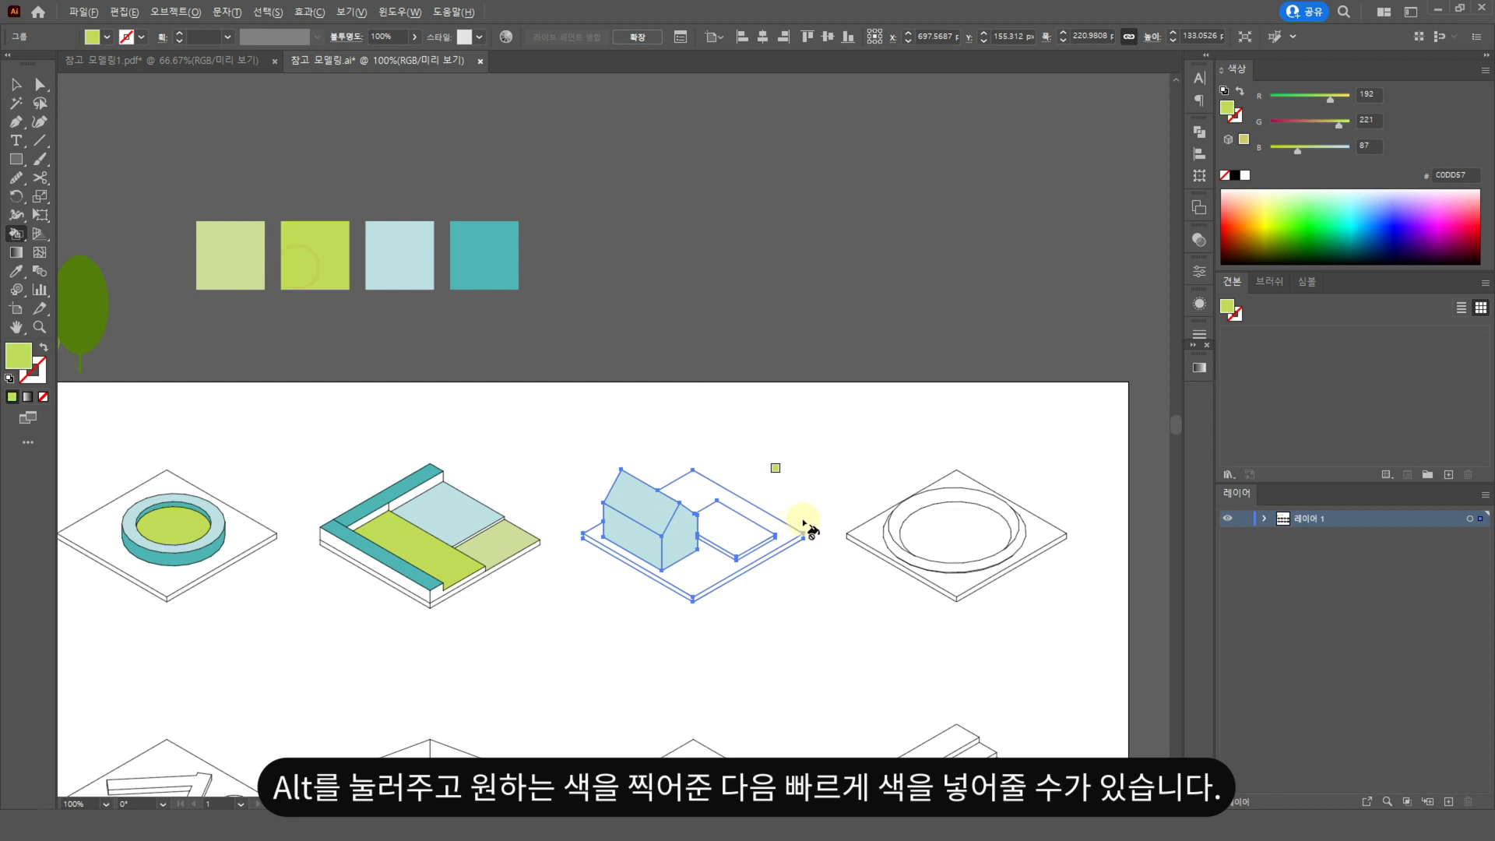
click(736, 530)
key(v)
click(752, 715)
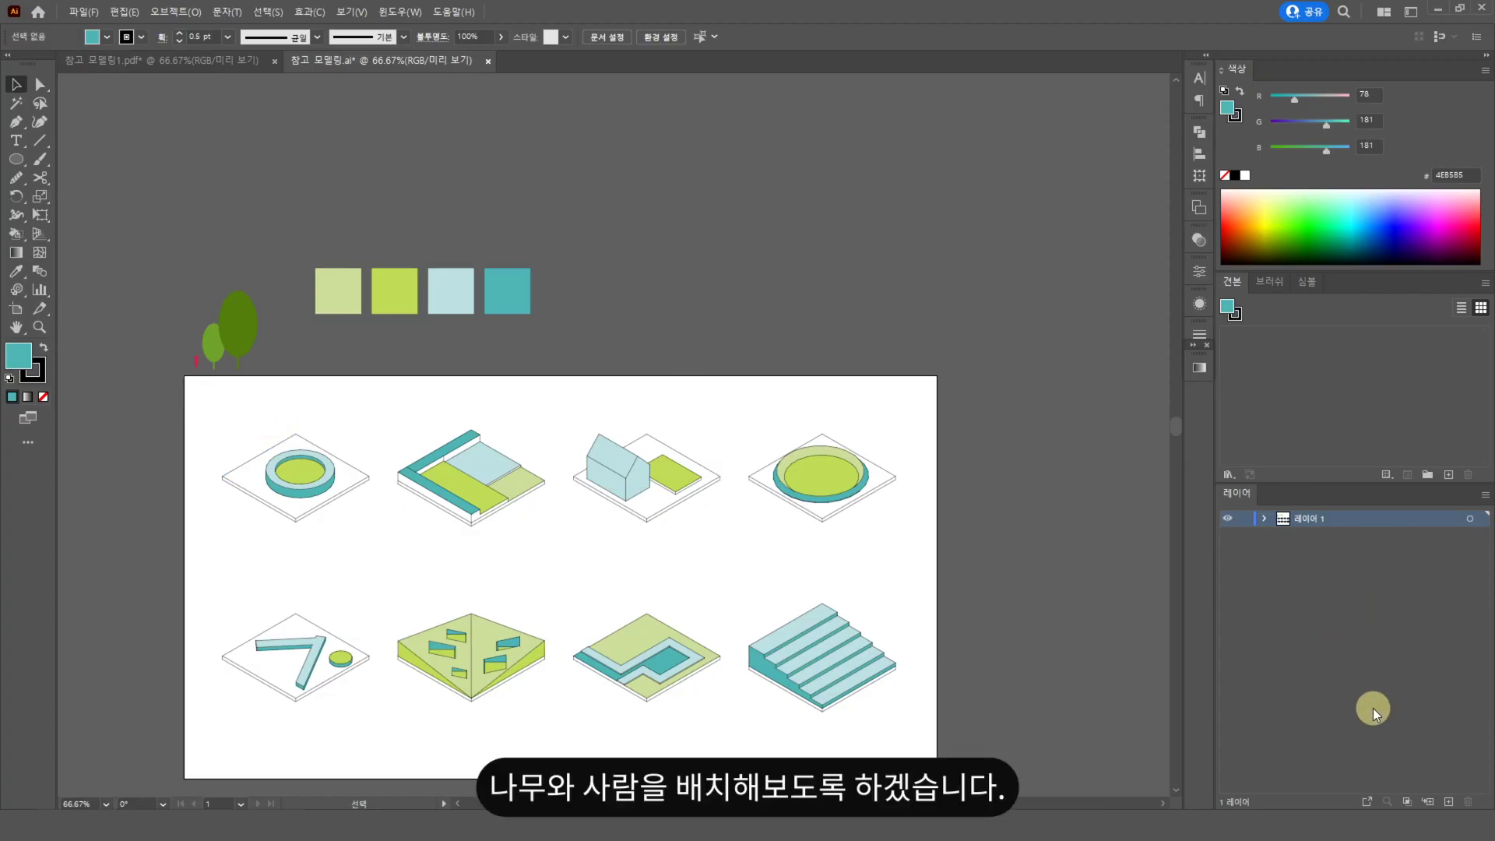
- Create a new layer, paste copies of the two trees and the person into it, and place them above the artboard
click(1450, 802)
drag(278, 397, 117, 315)
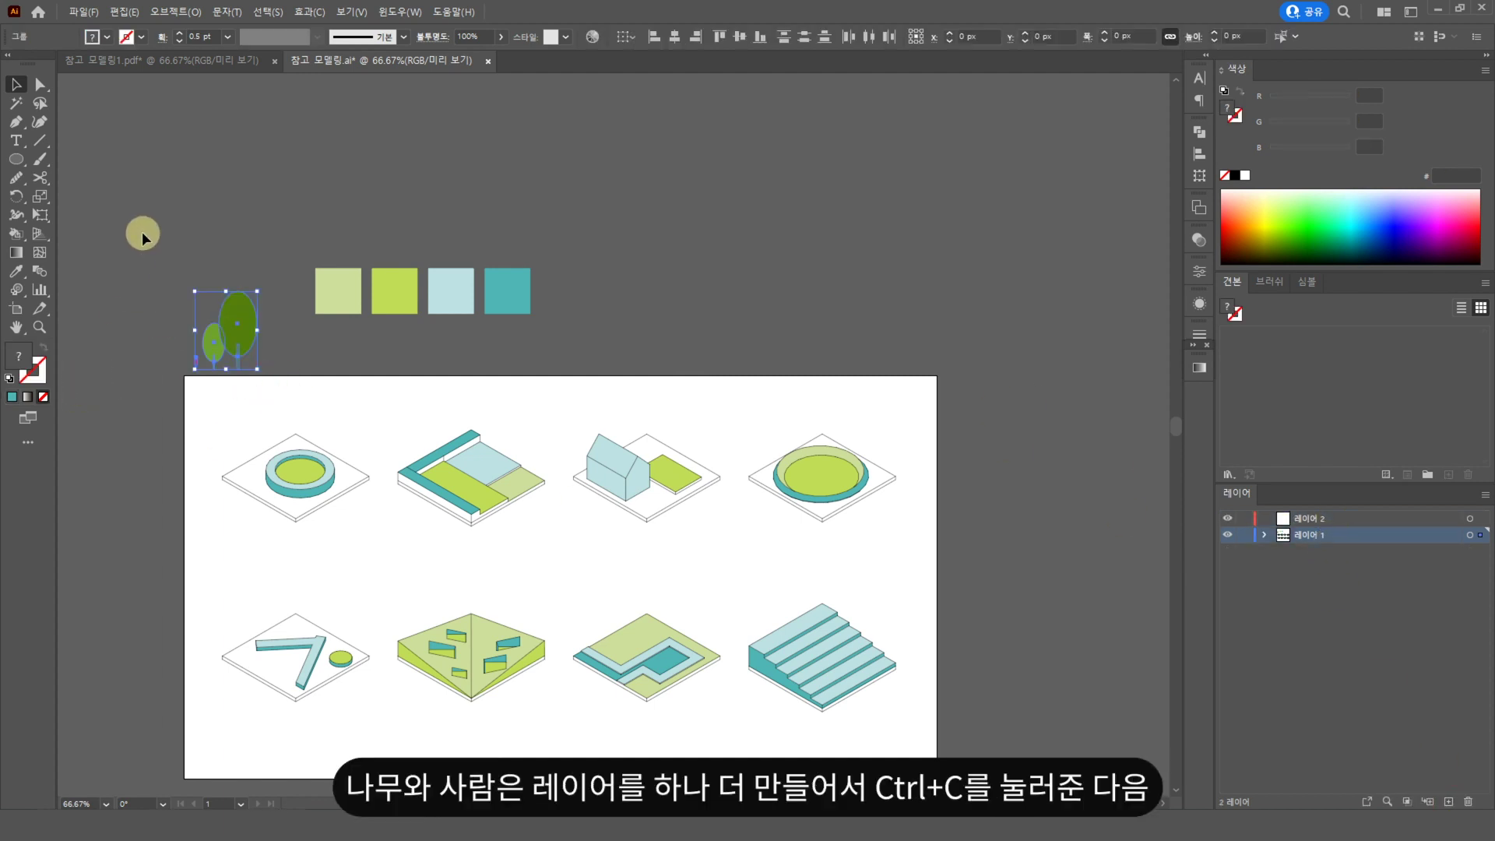
click(1317, 520)
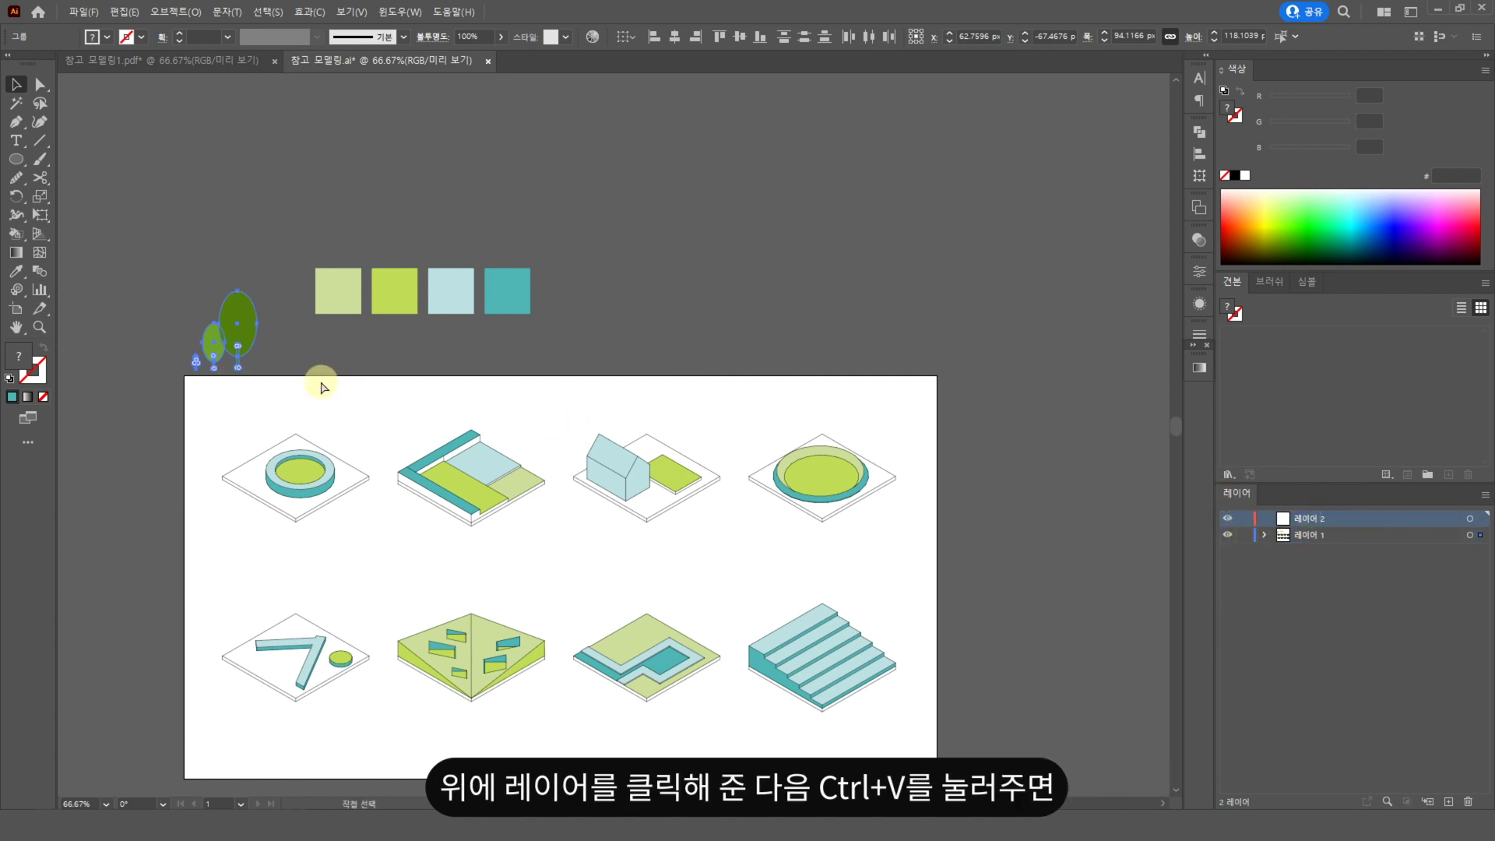
key(ctrl+v)
drag(632, 440, 775, 332)
click(1239, 494)
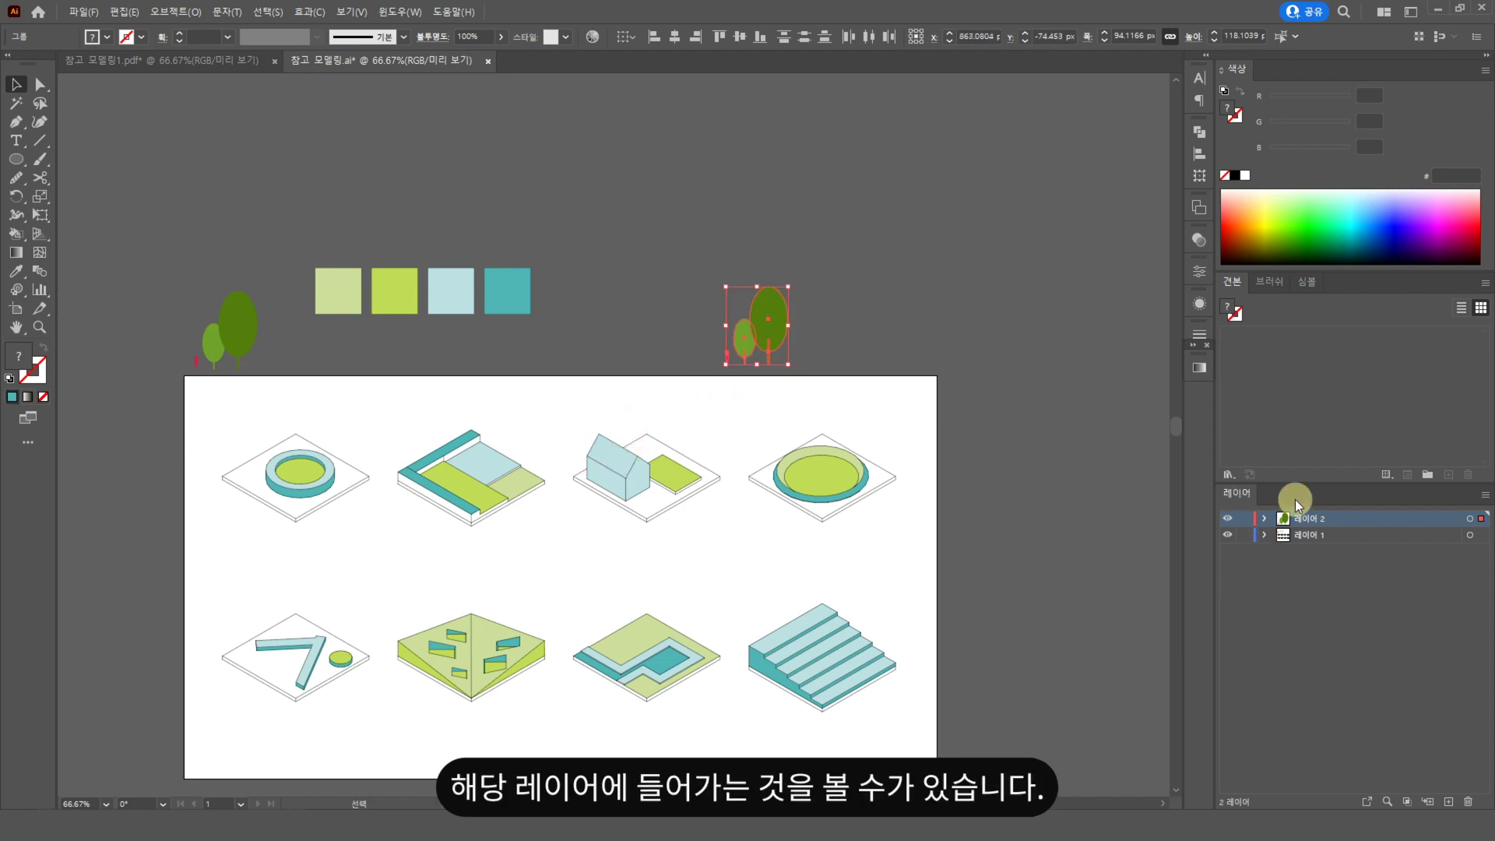
click(1072, 534)
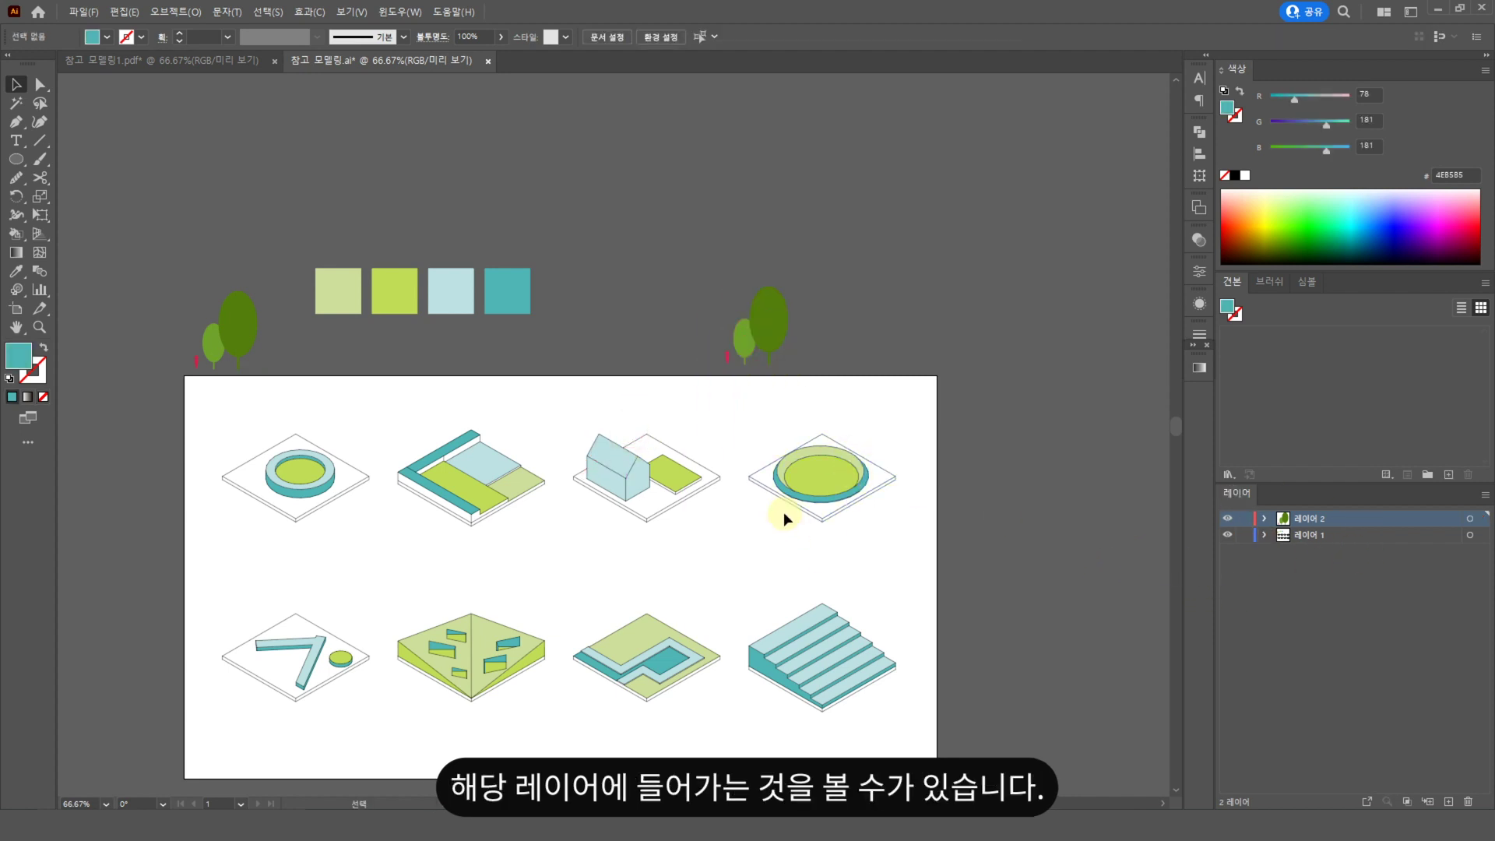
- Place a copy of the large dark green tree inside the small ring tile's planter
click(783, 337)
click(849, 347)
click(777, 334)
drag(777, 335, 397, 405)
- Place an enlarged copy of the red person figure, about 9 × 35 px, on the small ring tile beside the planter
click(787, 320)
click(801, 319)
key(ctrl+=)
drag(640, 435, 187, 538)
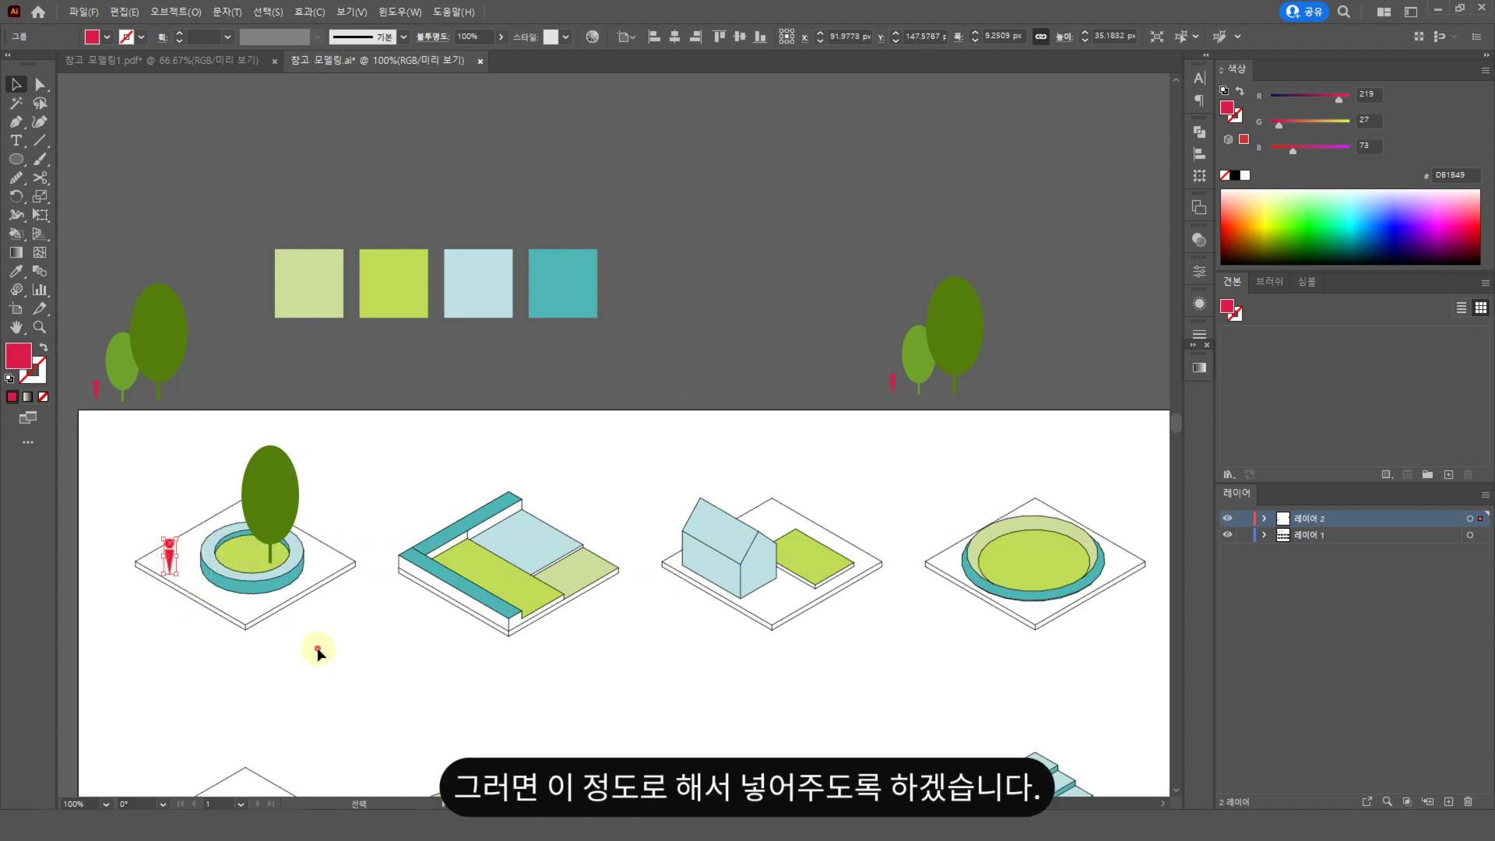
click(316, 649)
- Place two more copies of the red person and a copy of the light green tree on the small ring tile
click(169, 565)
click(123, 595)
drag(193, 569, 237, 573)
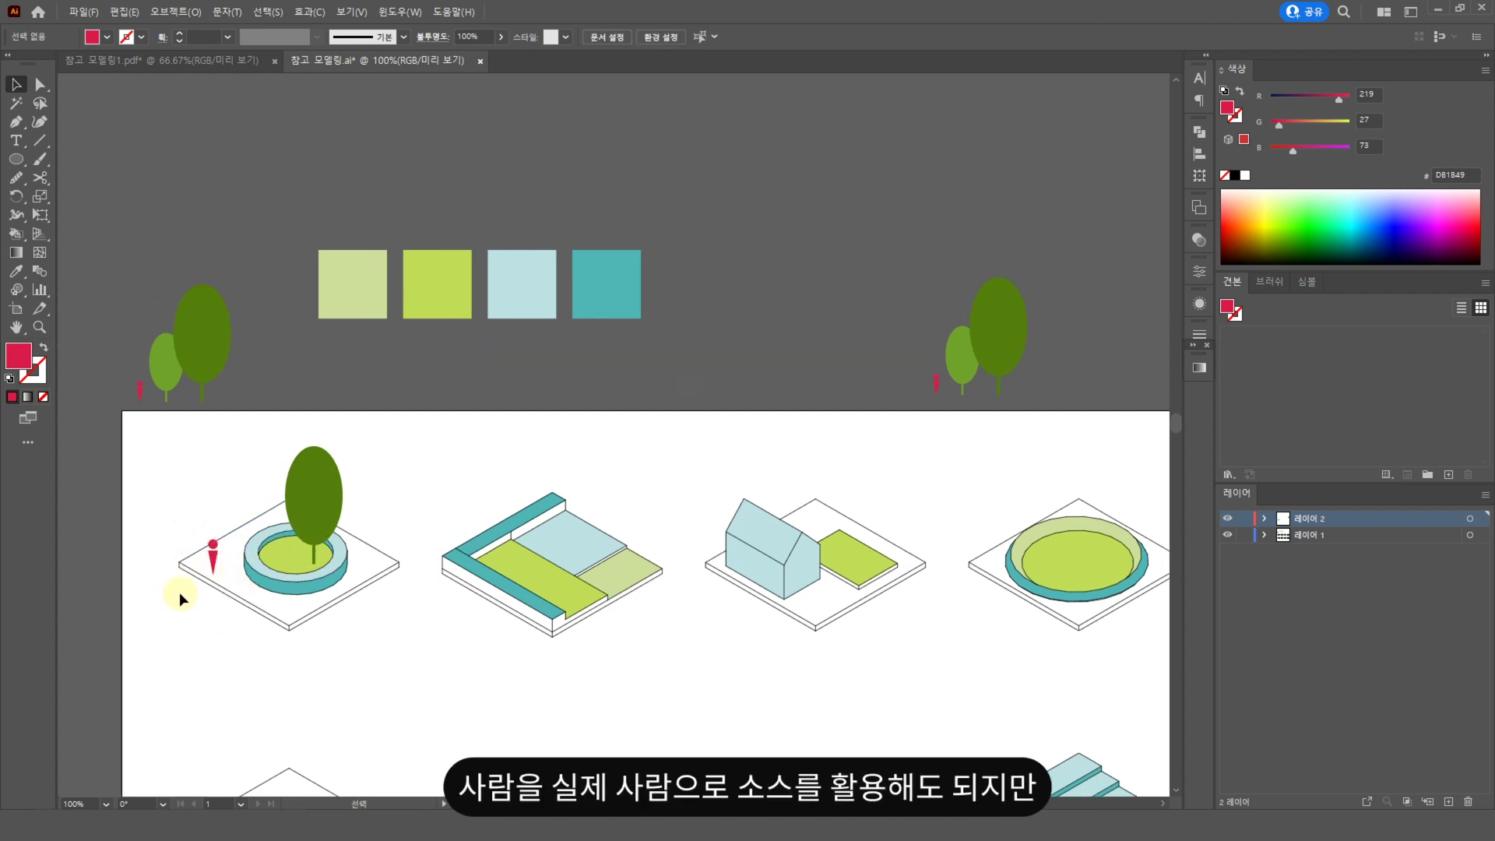
click(216, 562)
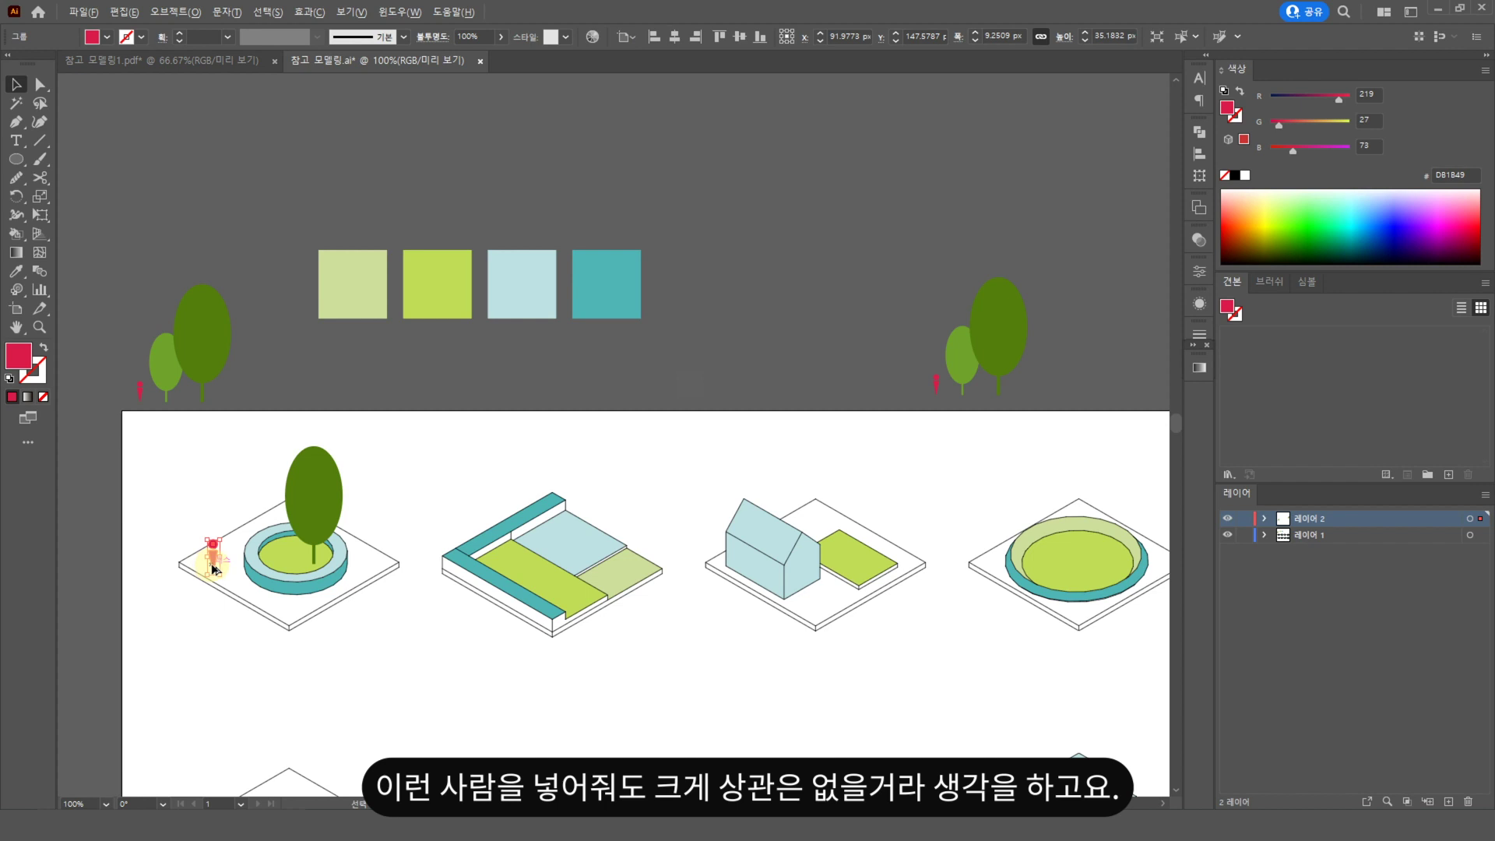
drag(215, 569, 307, 601)
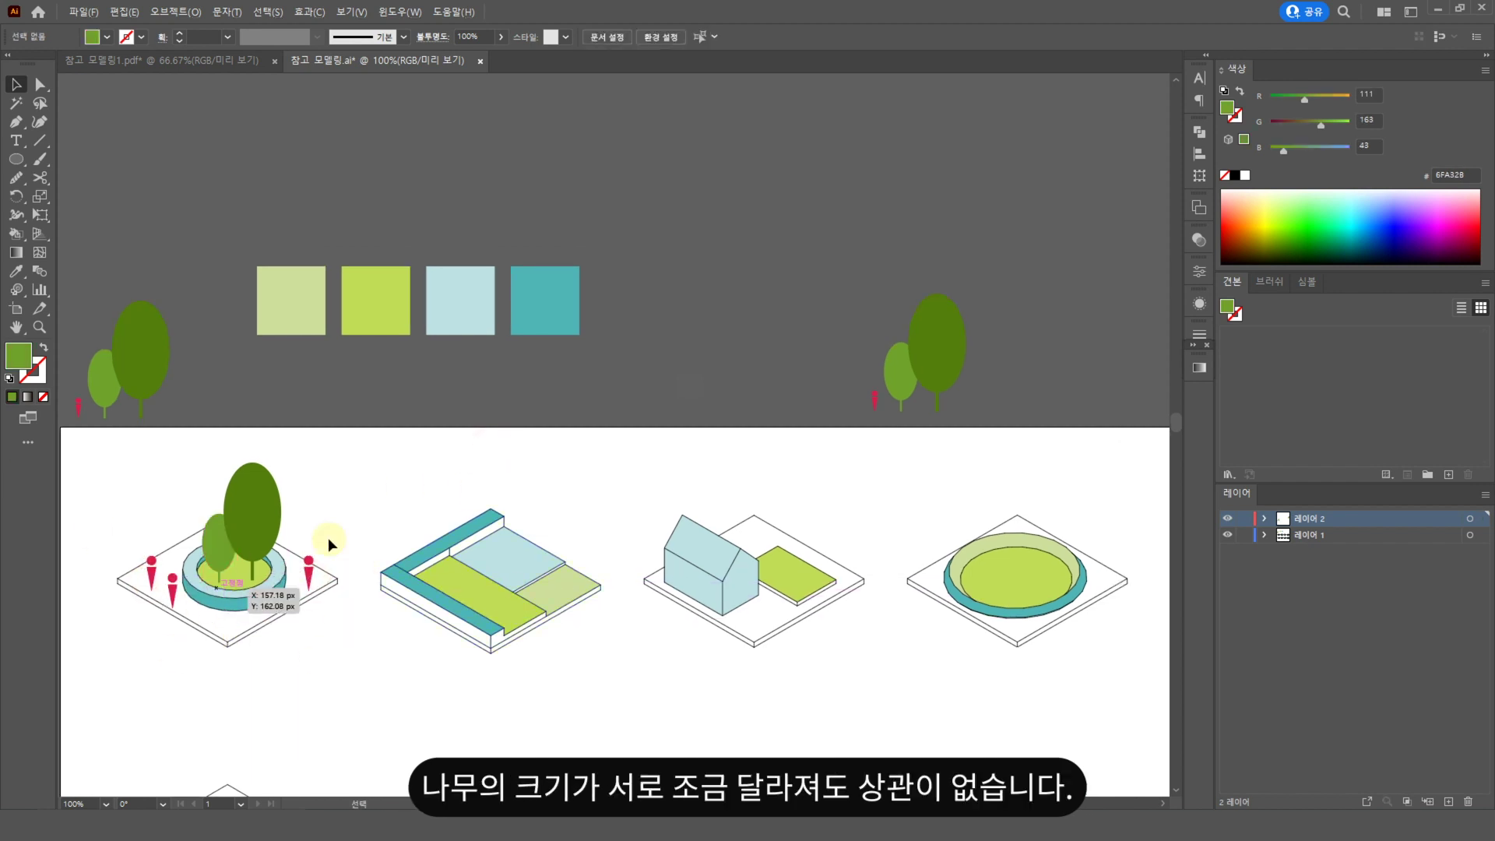
- Place two people, a light green tree and a reduced copy of the dark green tree on the tile with the L-shaped wall
mouse_move(482, 656)
mouse_down()
mouse_move(421, 591)
mouse_move(470, 657)
mouse_move(510, 654)
mouse_up()
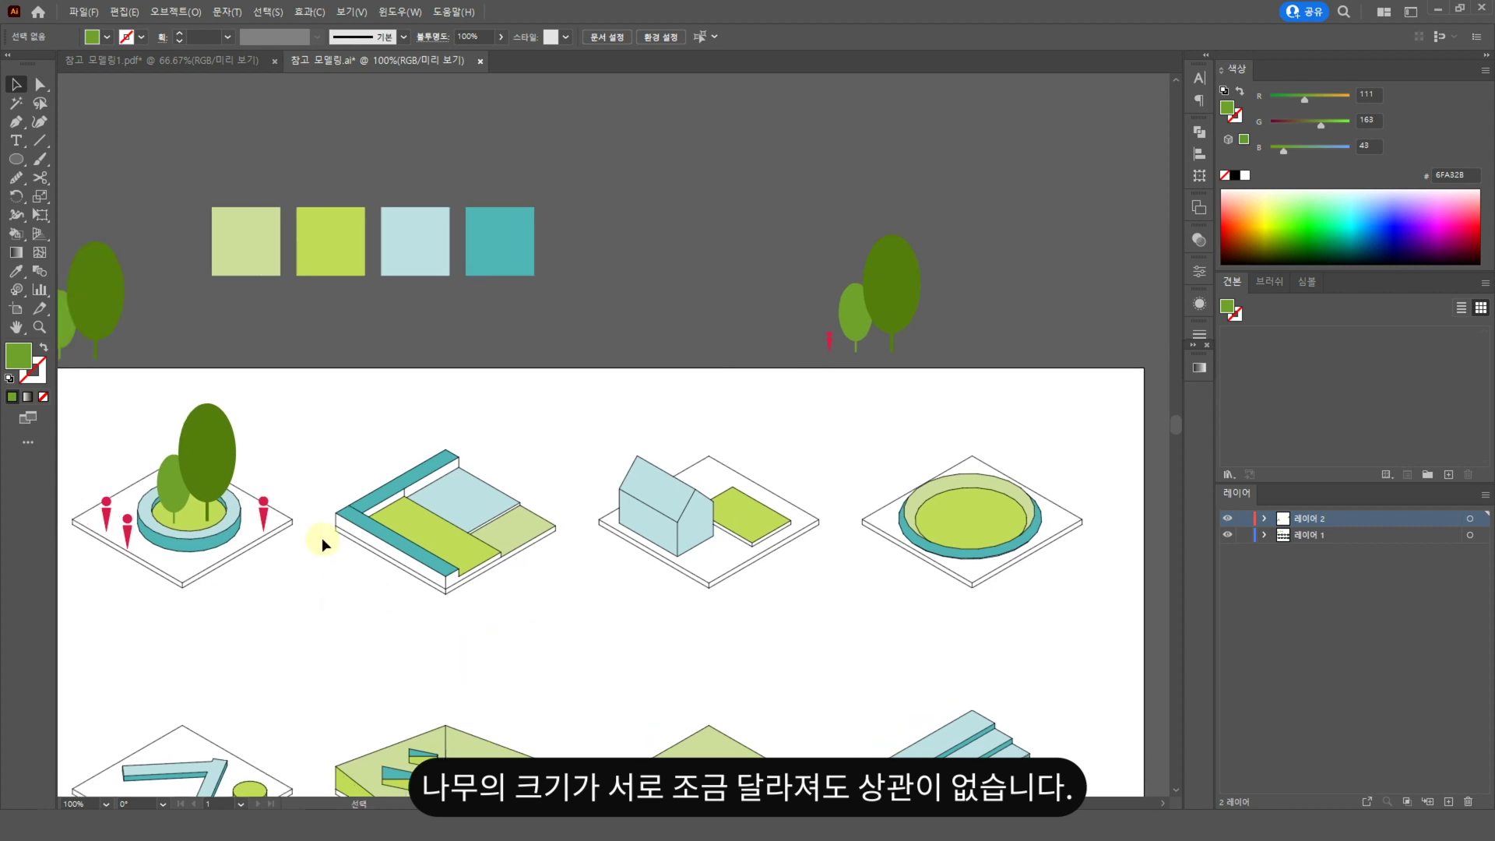
drag(270, 523, 407, 520)
drag(222, 457, 545, 469)
drag(557, 415, 559, 462)
drag(525, 507, 536, 507)
drag(166, 500, 469, 444)
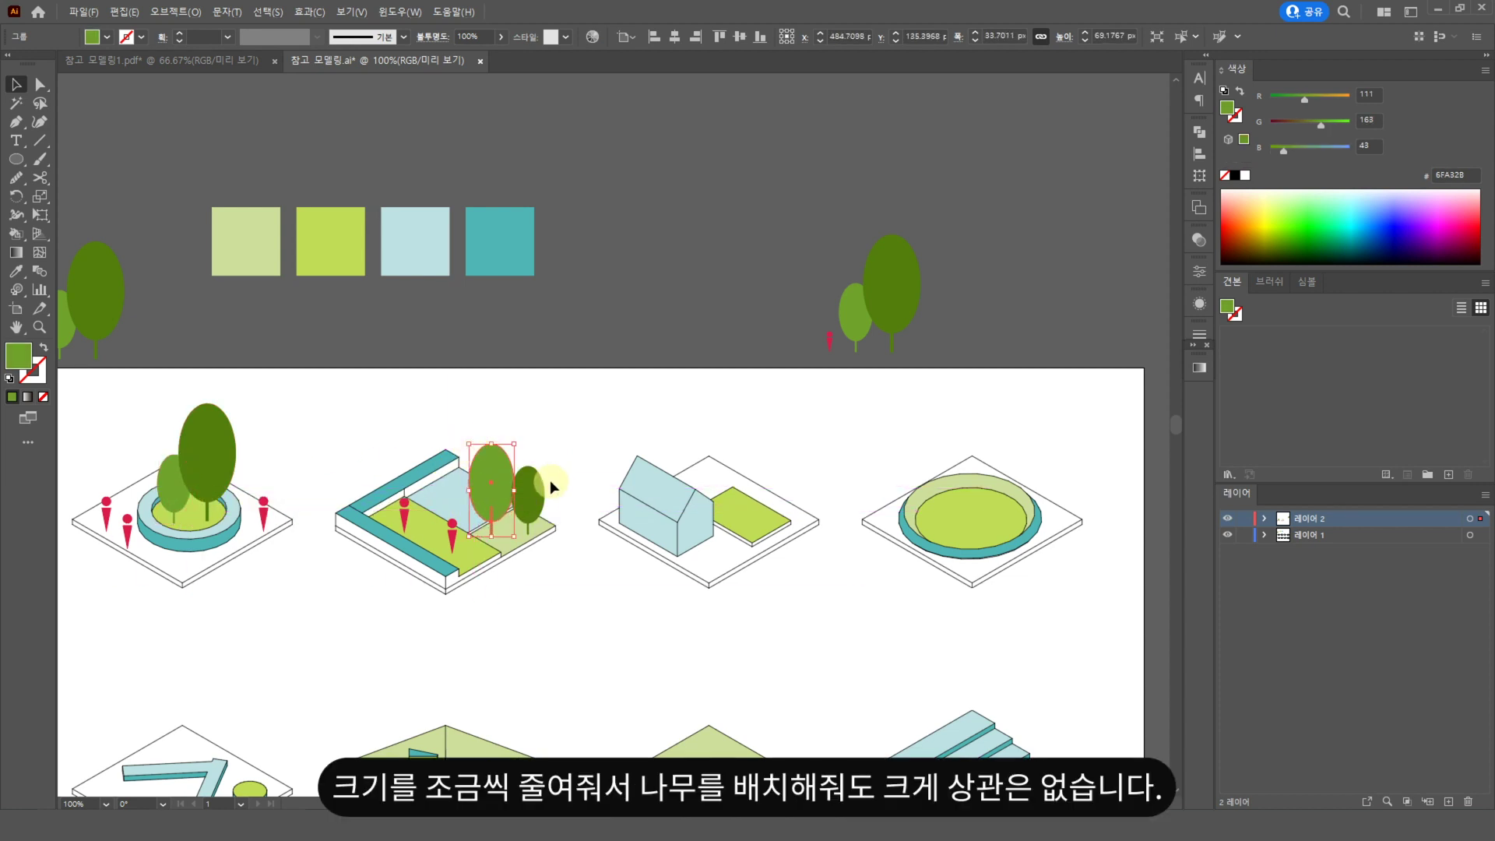
click(600, 624)
scroll(600, 624, down, 2)
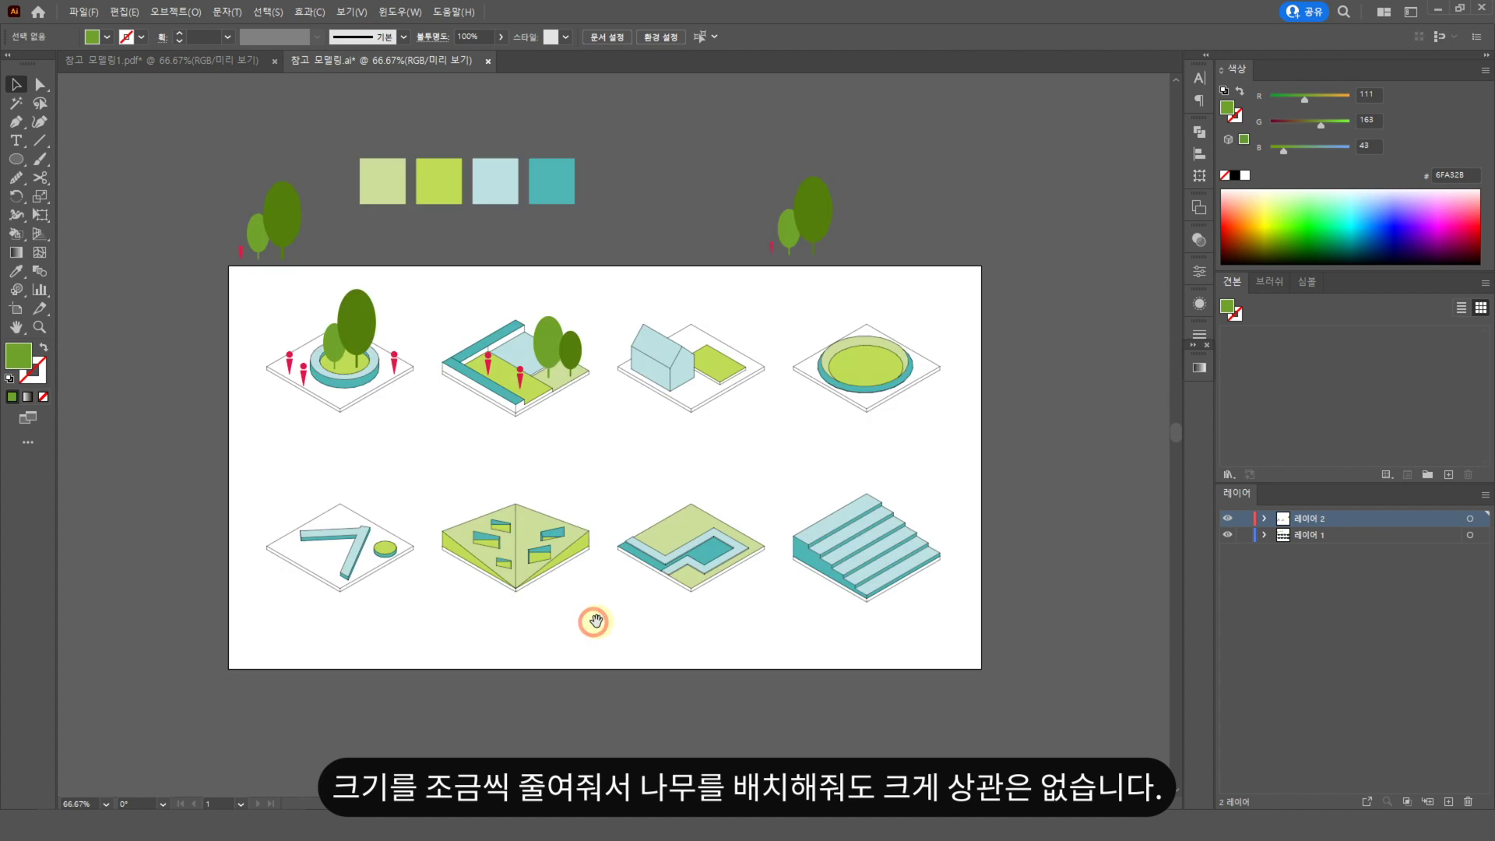
- Set the opacity of the large dark green tree in the ring planter to 80%
scroll(425, 357, up, 2)
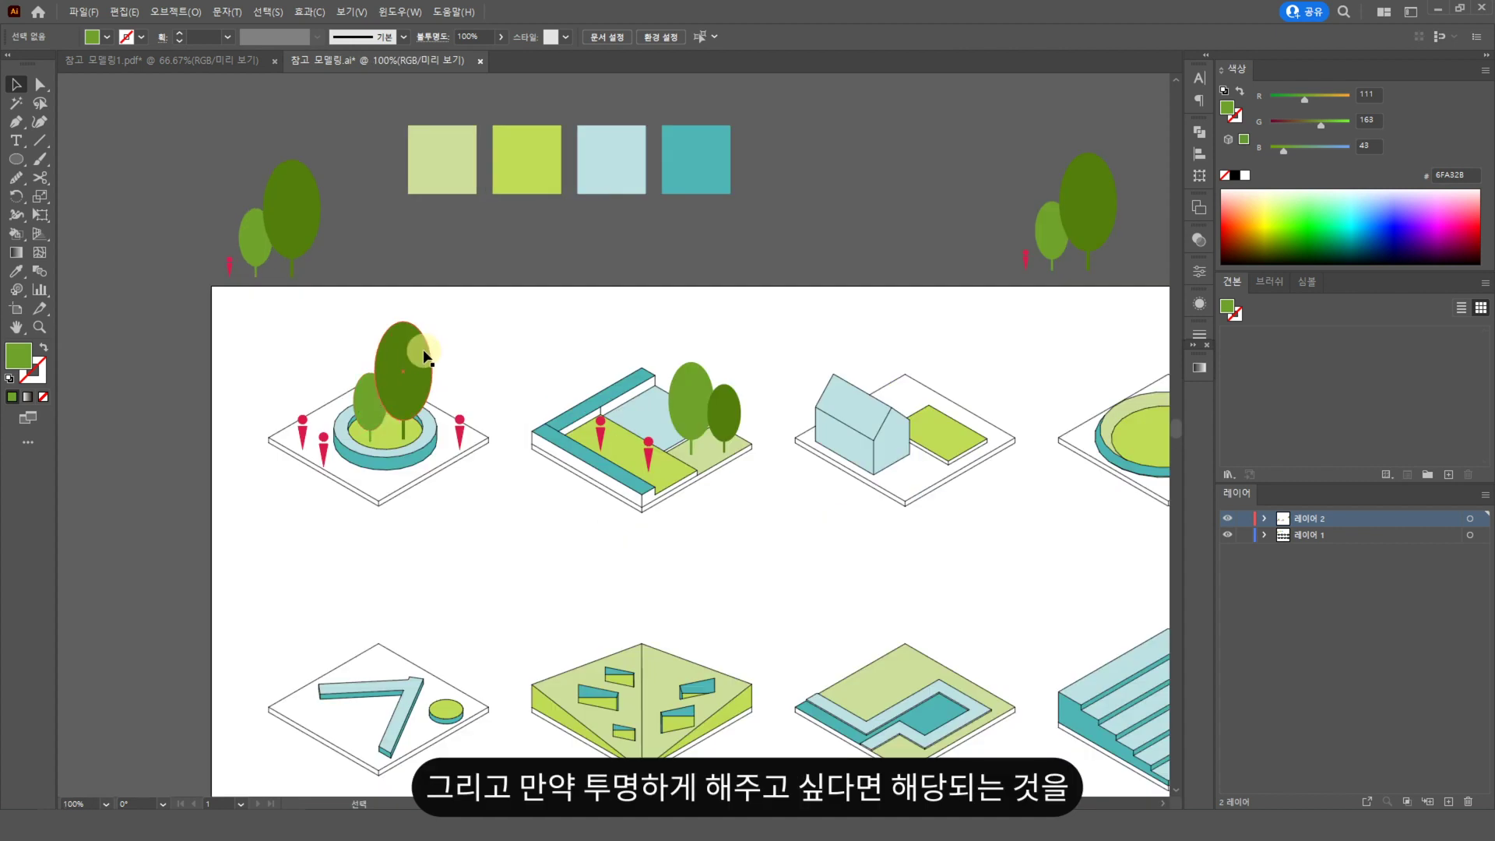
click(424, 357)
click(1200, 312)
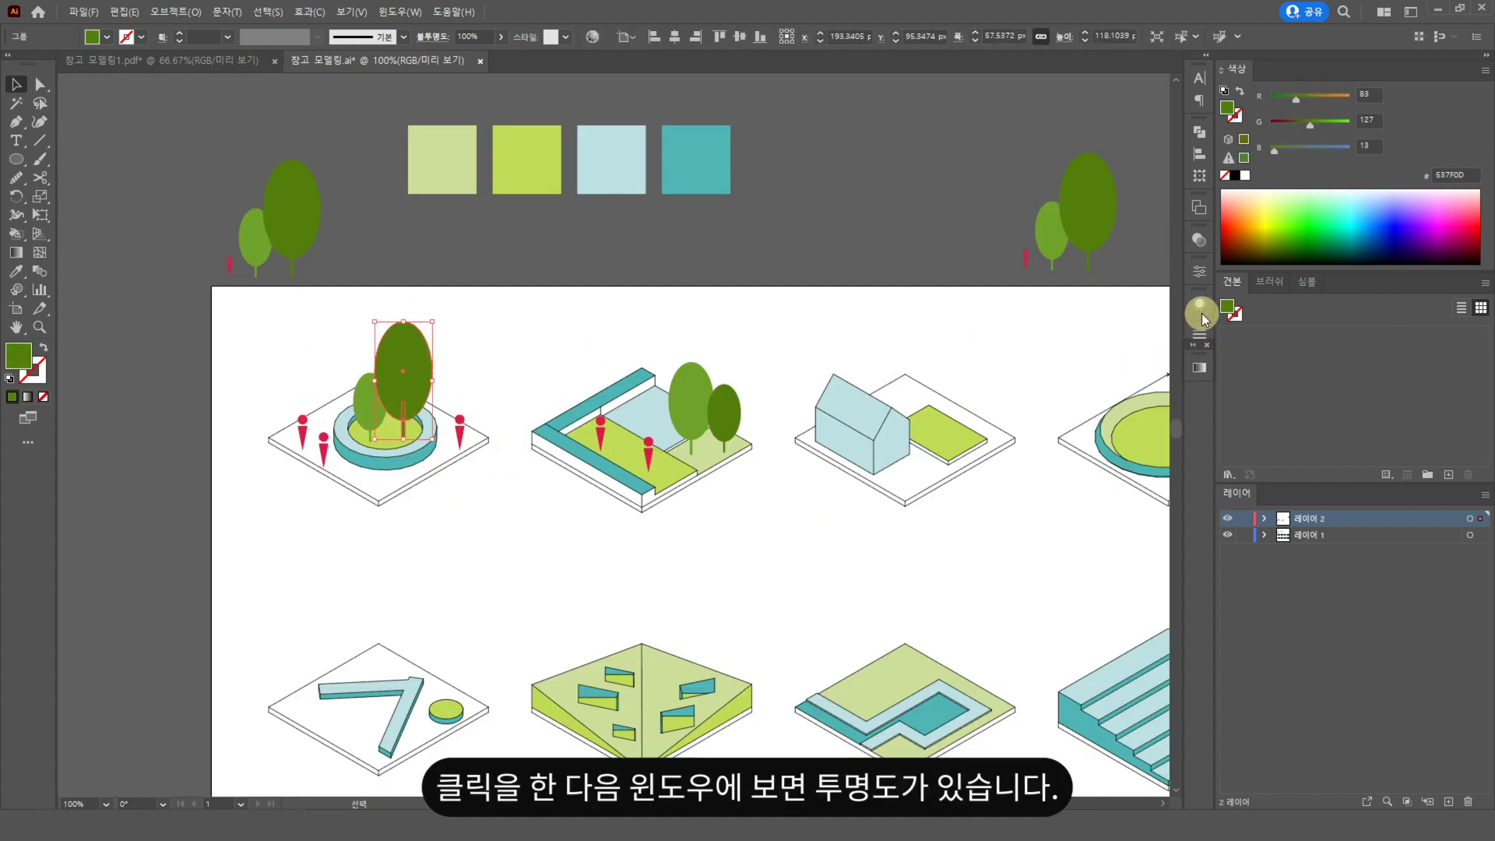
click(400, 12)
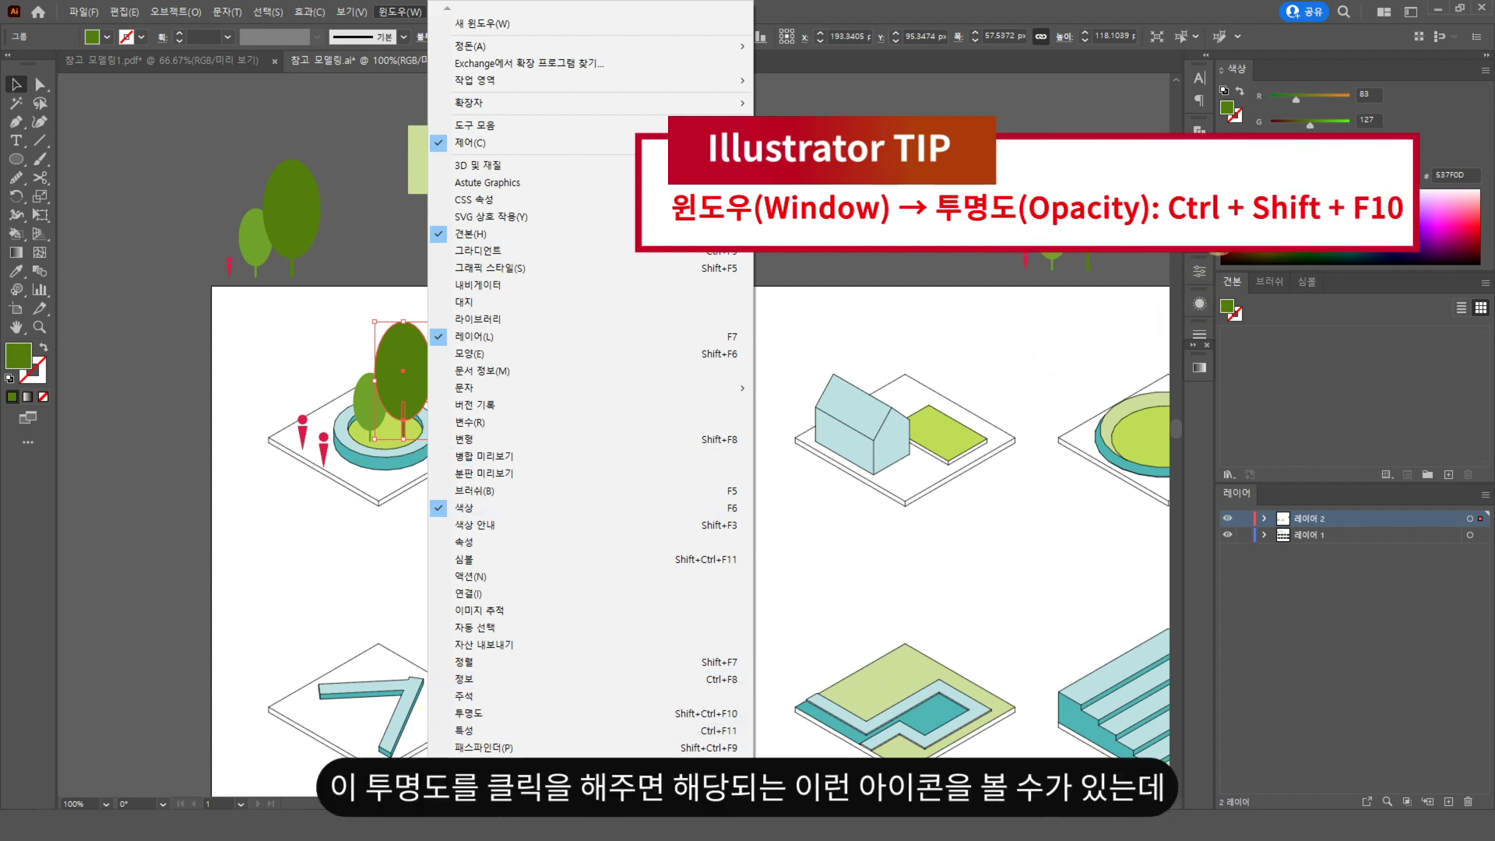
click(1198, 239)
click(1199, 239)
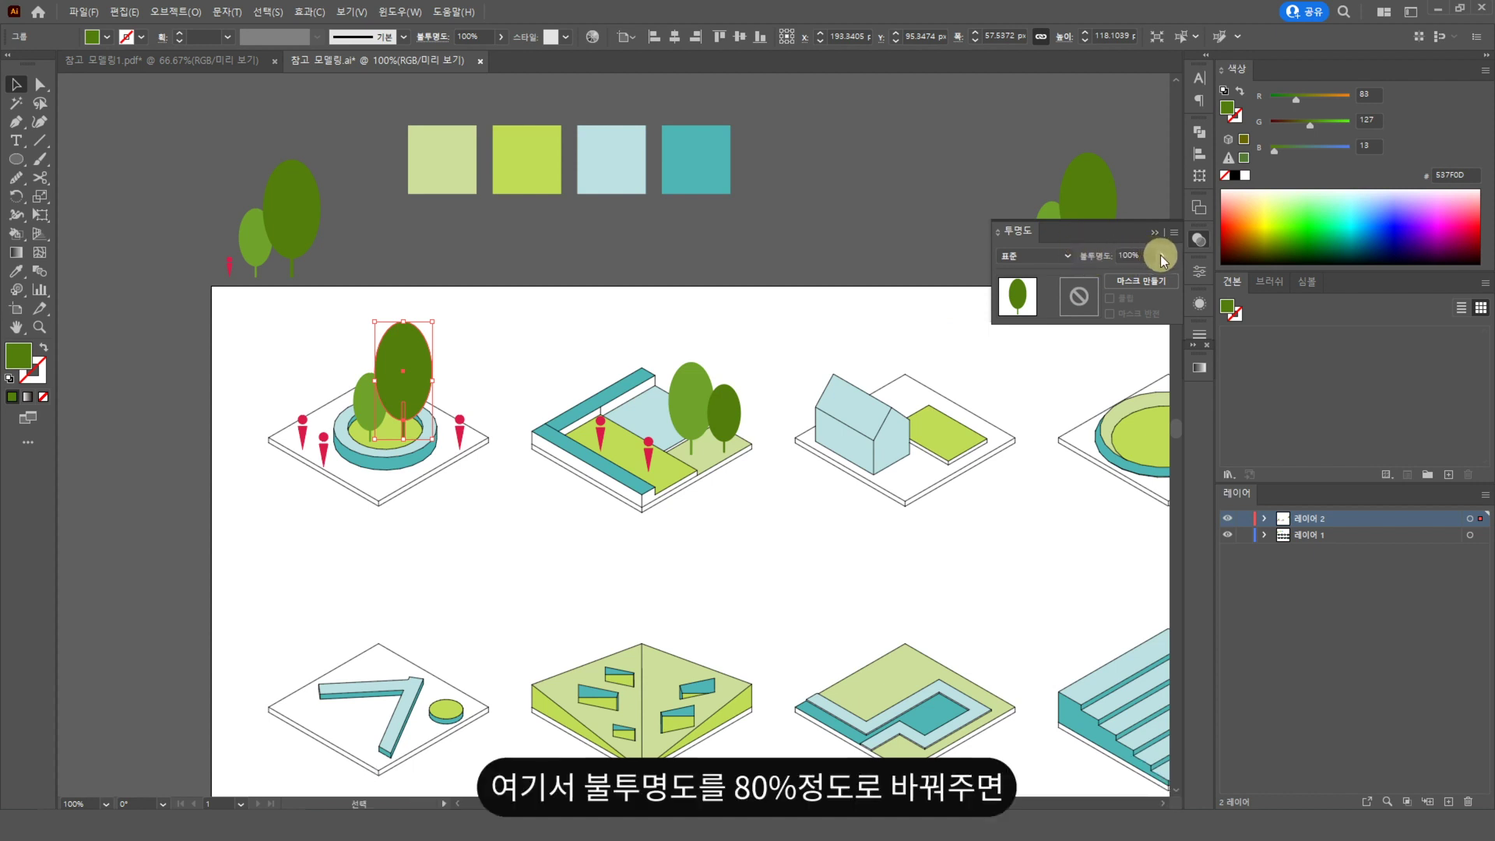
click(1132, 255)
text(80)
key(Return)
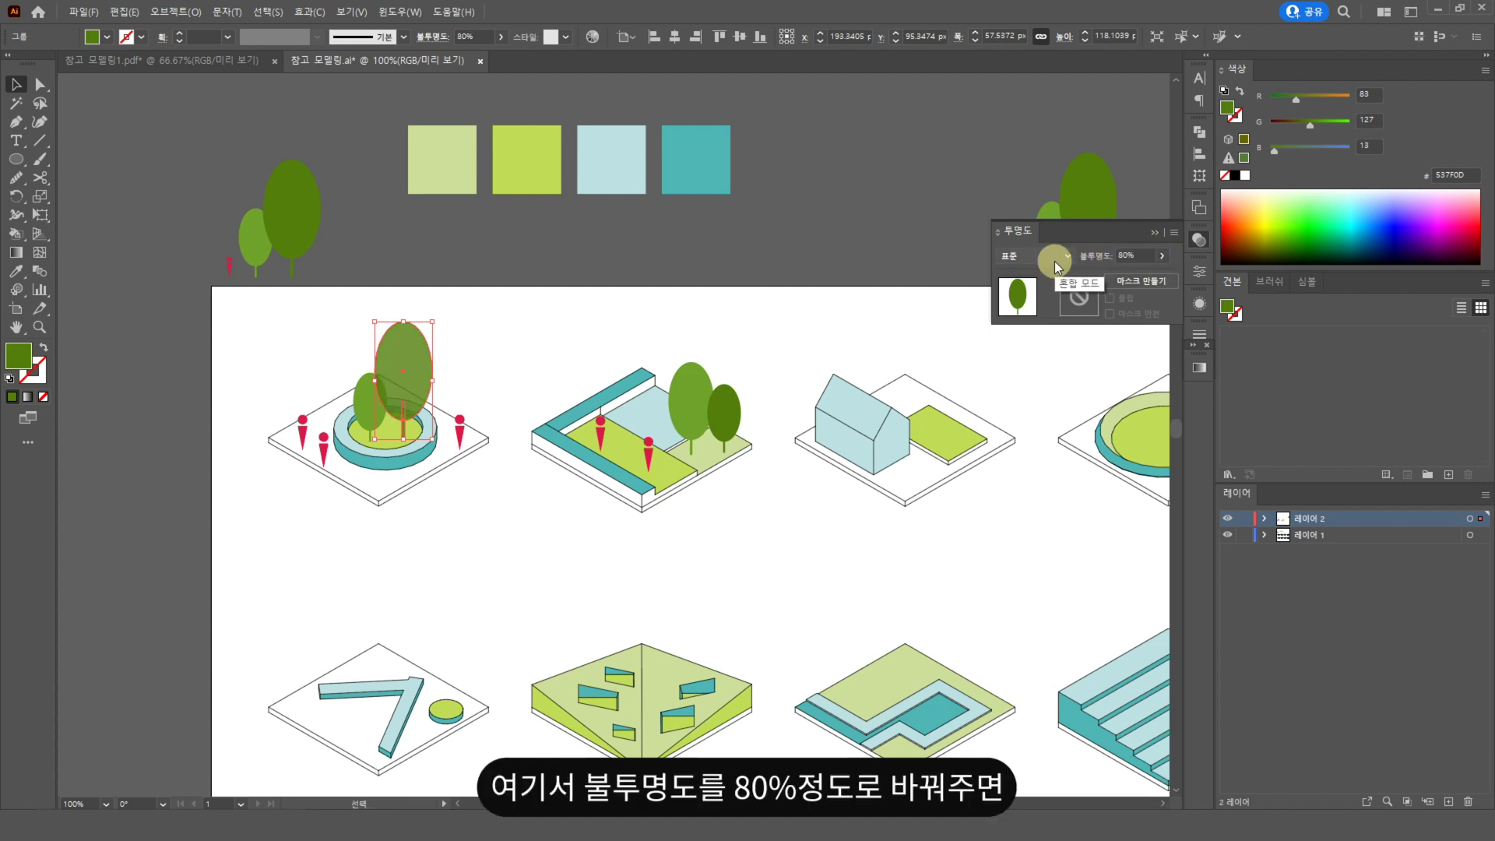
- Set the ring planter's light green tree to 80% opacity and make the walled tile's two trees semi-transparent as well
click(420, 450)
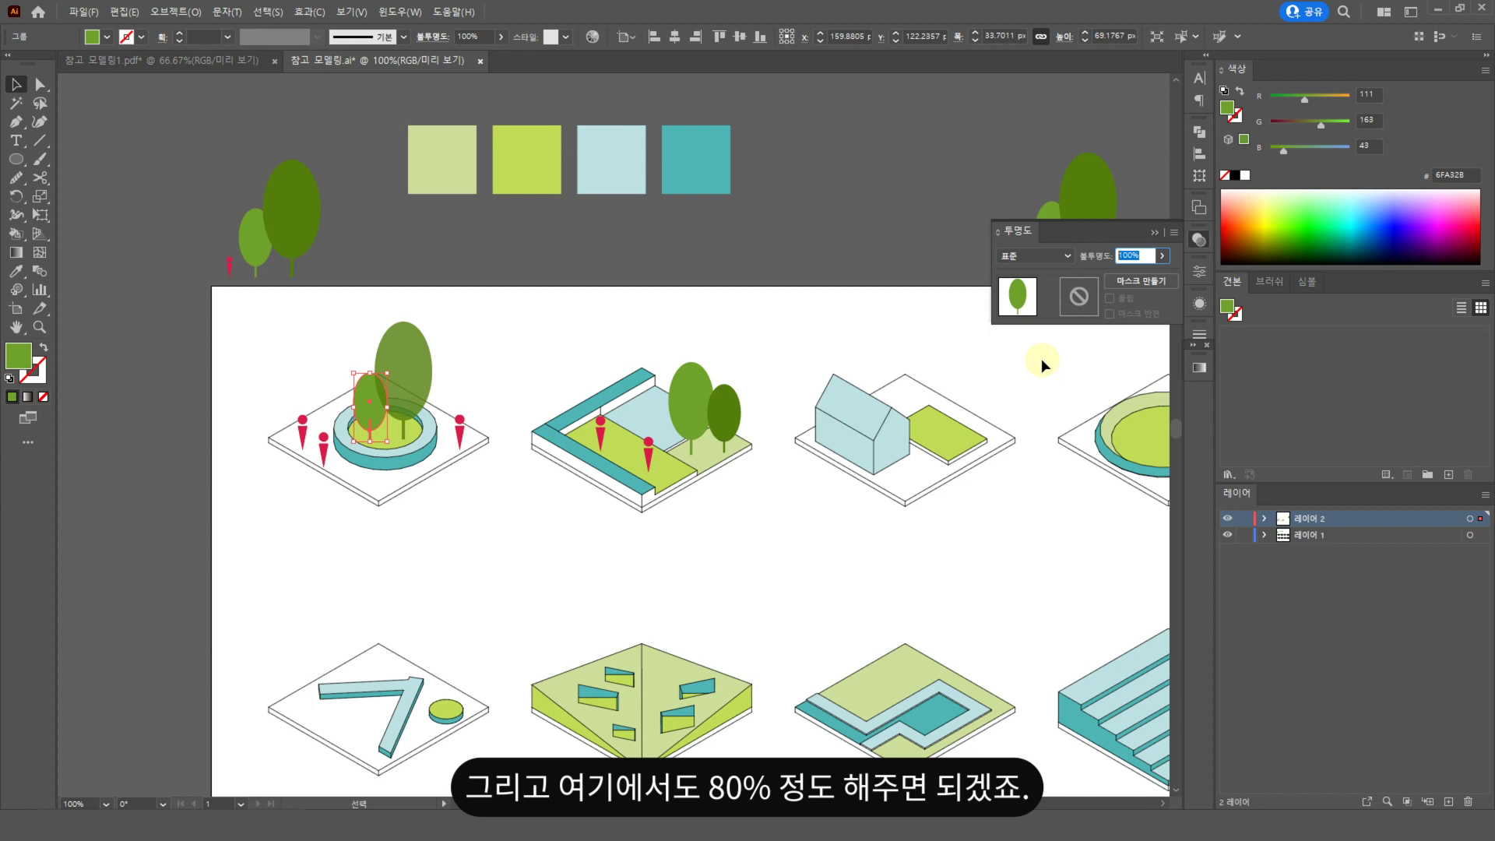
text(80)
key(Return)
click(473, 531)
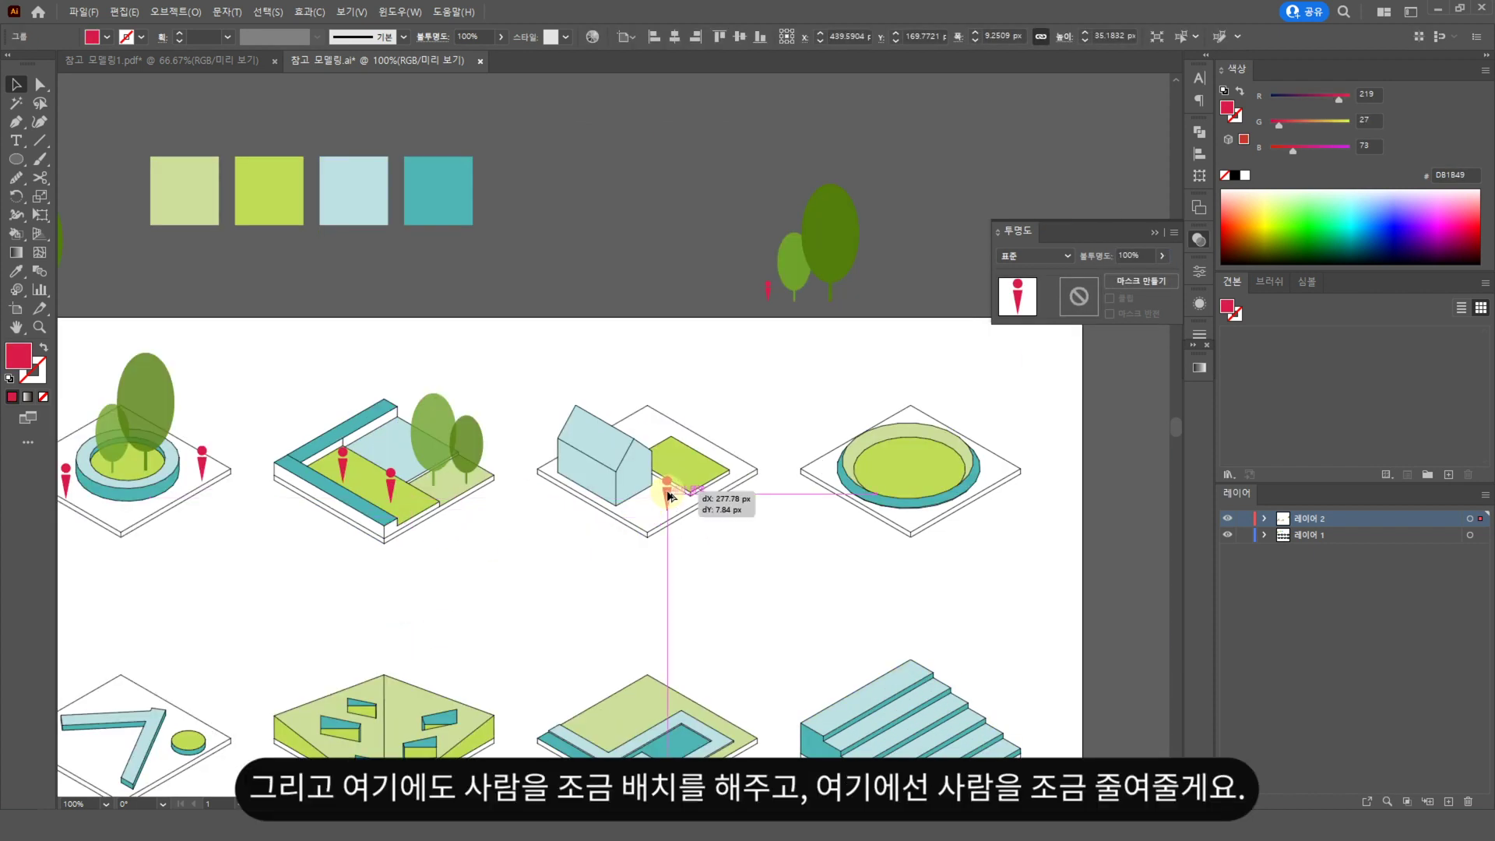
- Place two copies of the person in front of the house and scale them down to about 7.7 × 29 px
drag(677, 492, 676, 493)
drag(484, 368, 818, 574)
drag(671, 492, 612, 513)
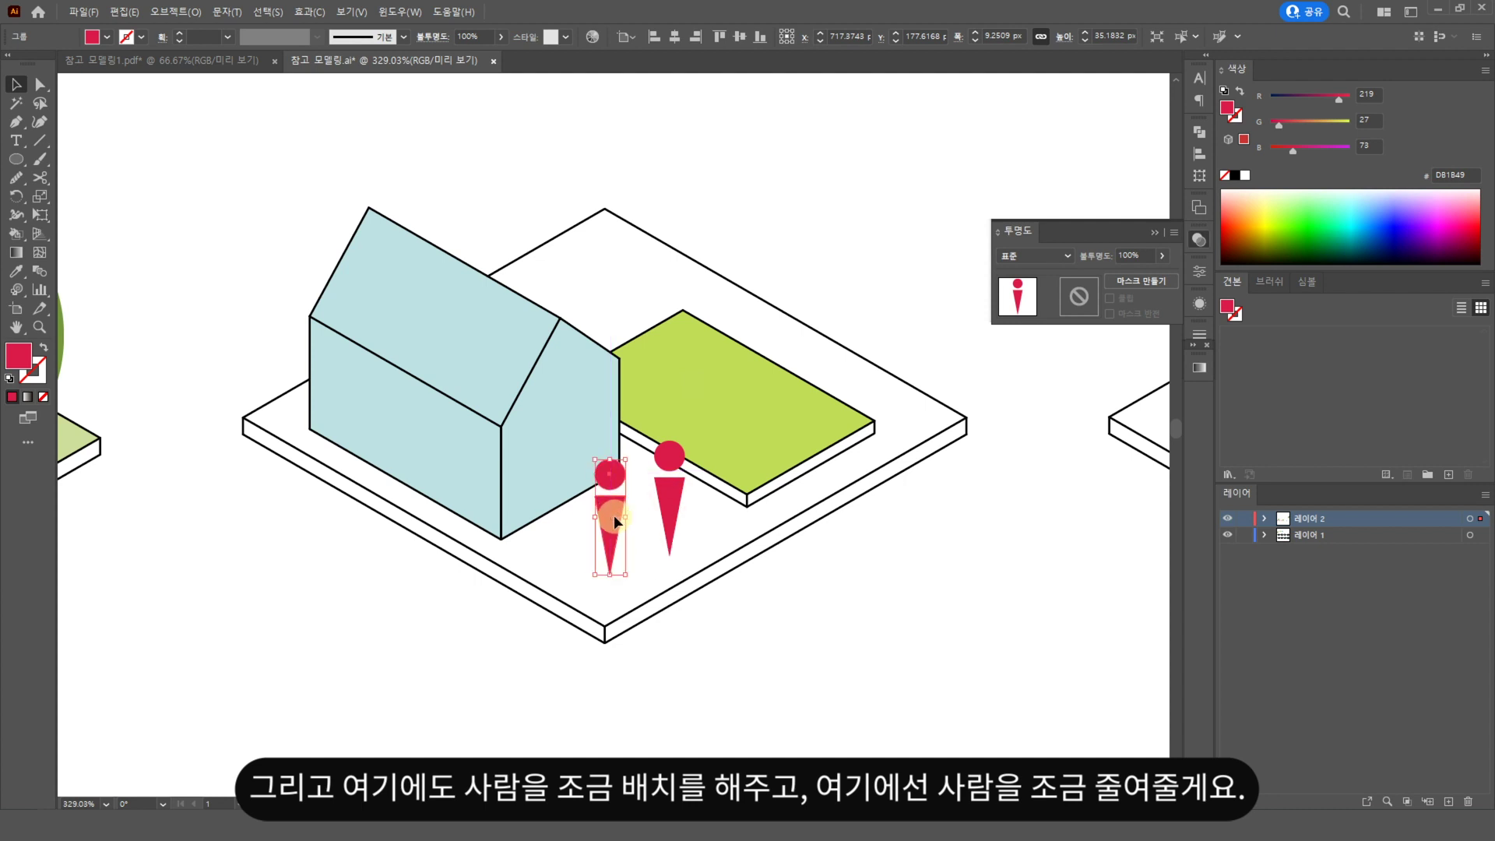
shift+click(674, 508)
drag(694, 442, 670, 464)
click(738, 600)
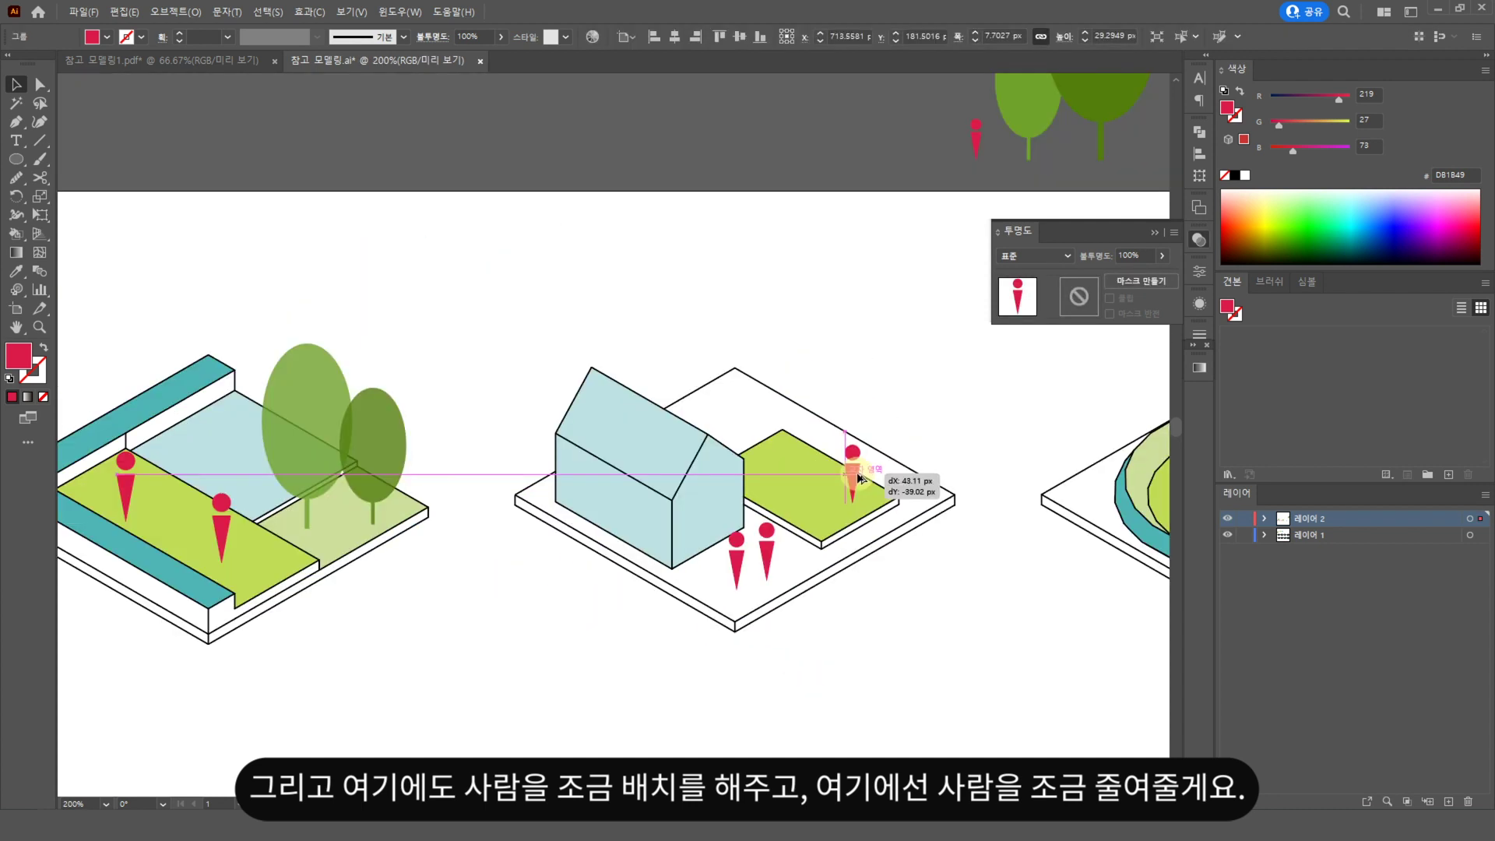
- Place three small person copies on the house tile's yard panel, and three people and three semi-transparent trees on the round lawn tile
drag(851, 476, 820, 480)
click(947, 617)
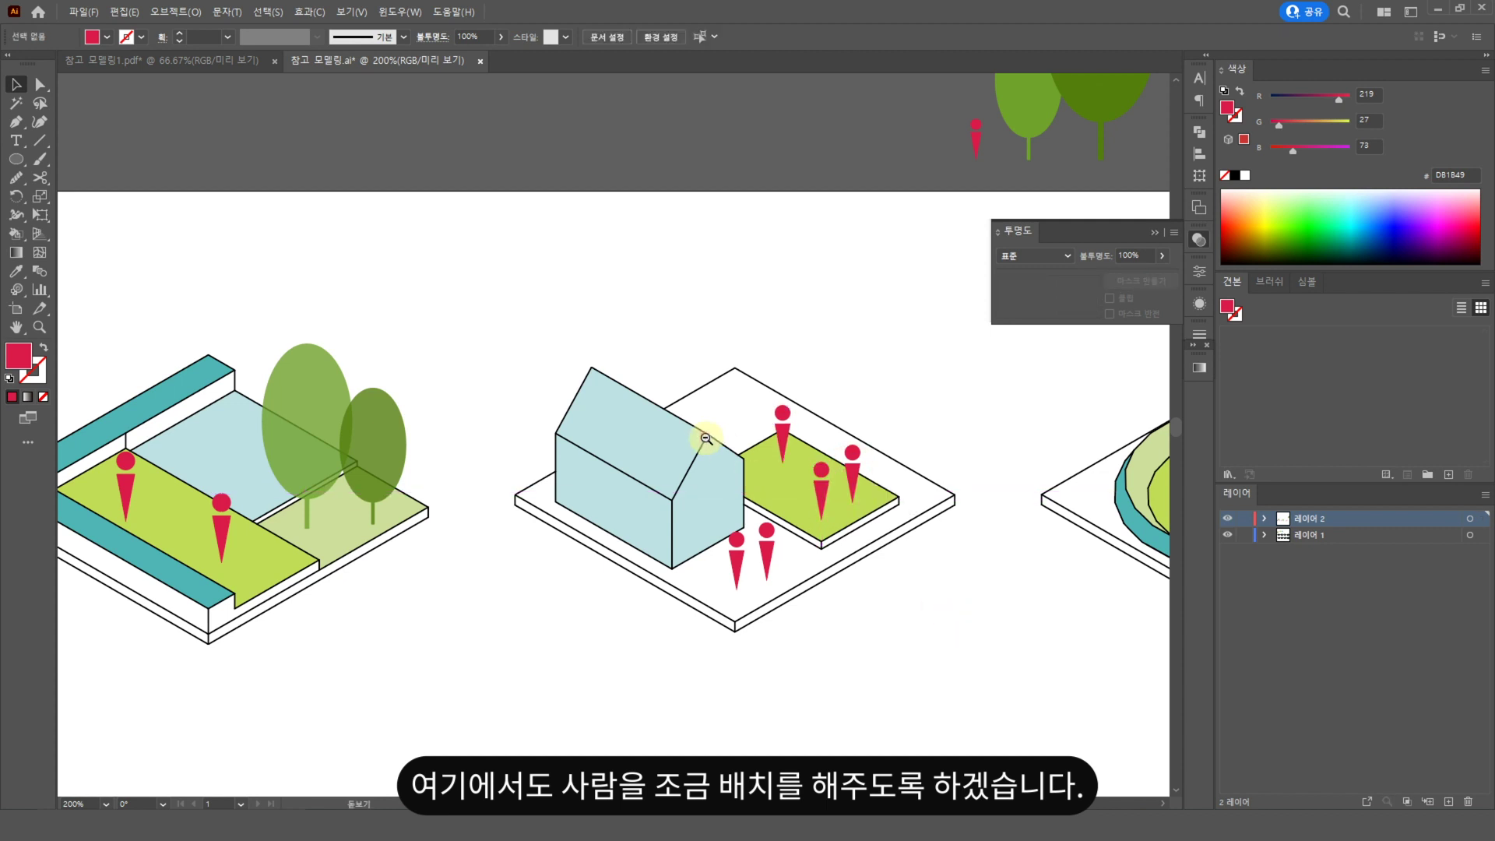
scroll(706, 437, down, 2)
drag(725, 462, 576, 499)
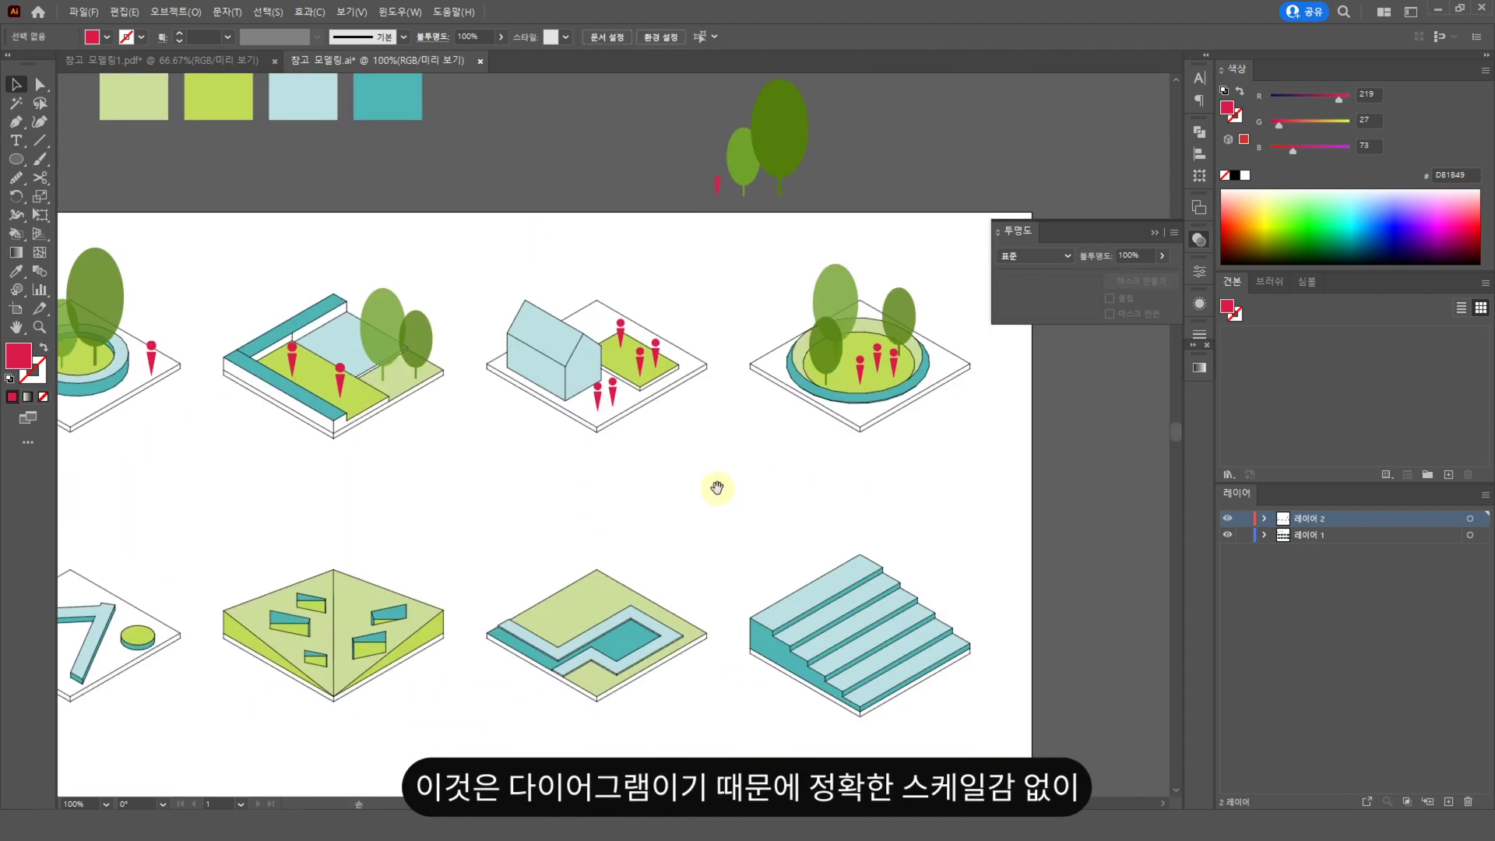
- Place copies of the person on all four lower-row tiles and semi-transparent trees on the angled-bench and folded-lawn tiles
drag(763, 427, 750, 483)
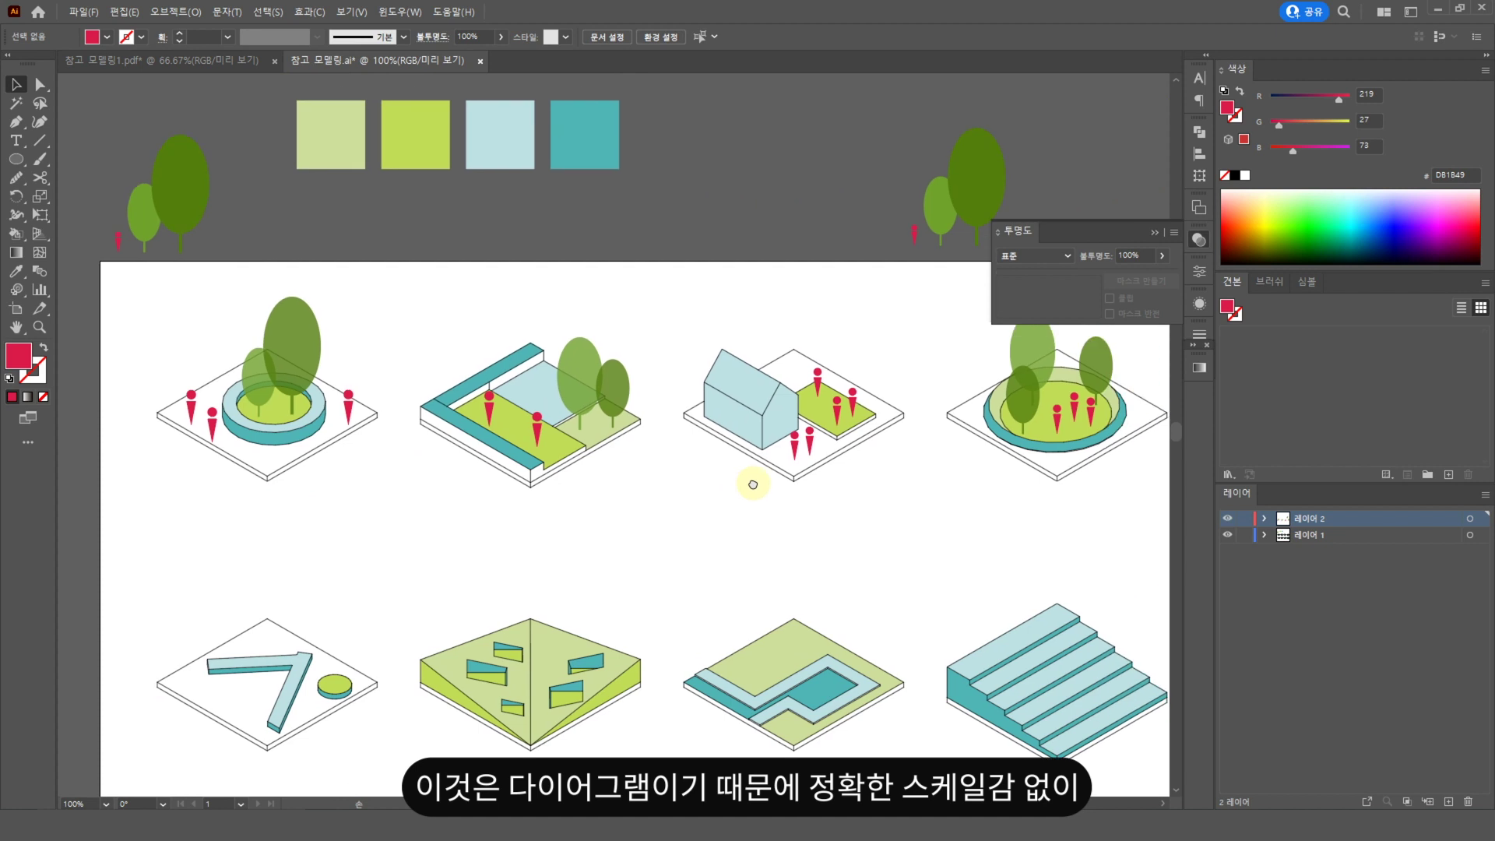
drag(924, 510, 789, 526)
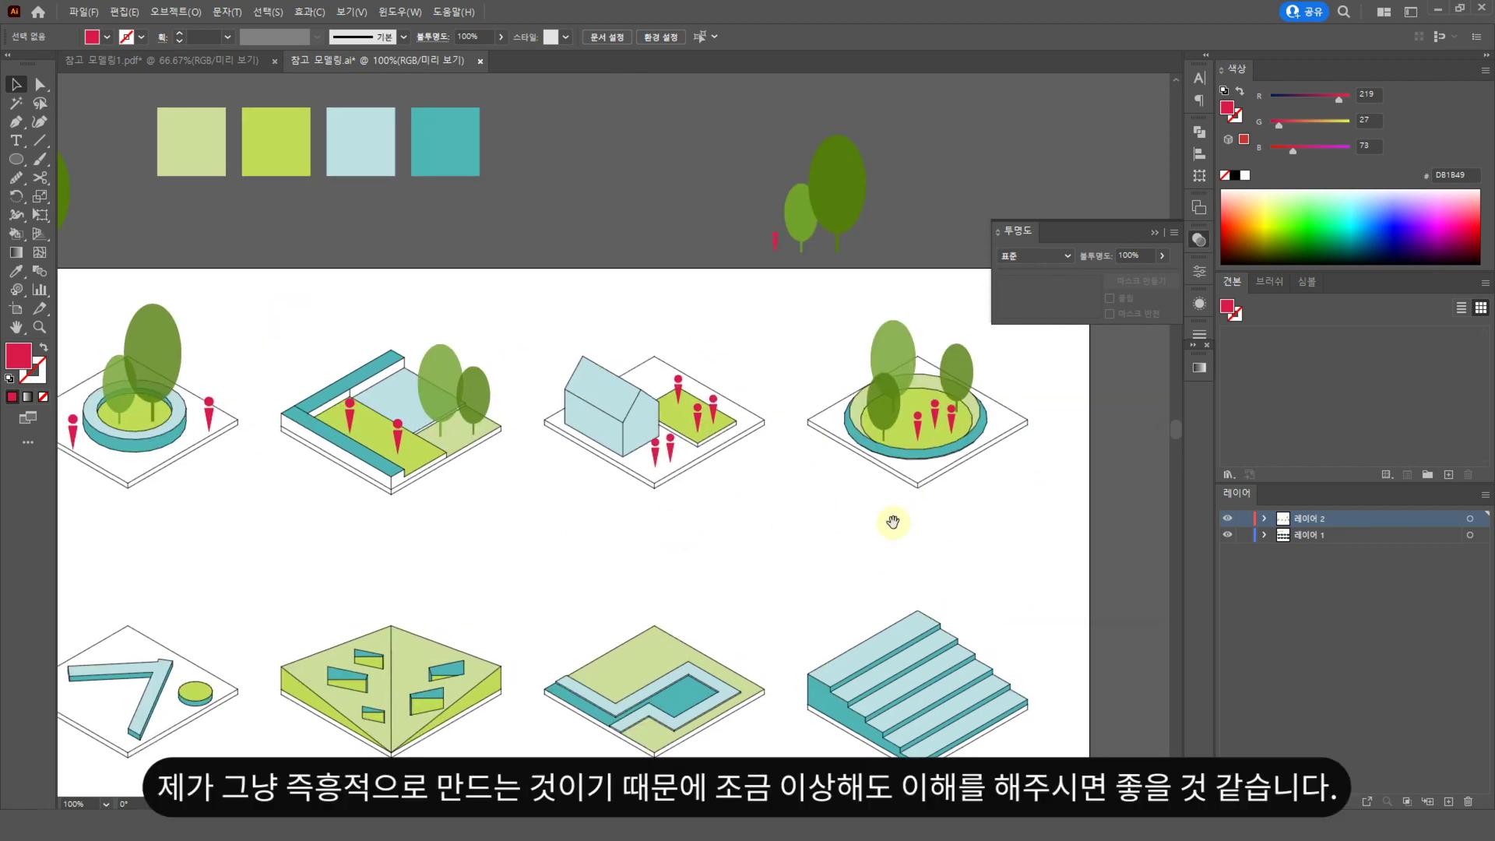
drag(436, 578, 737, 492)
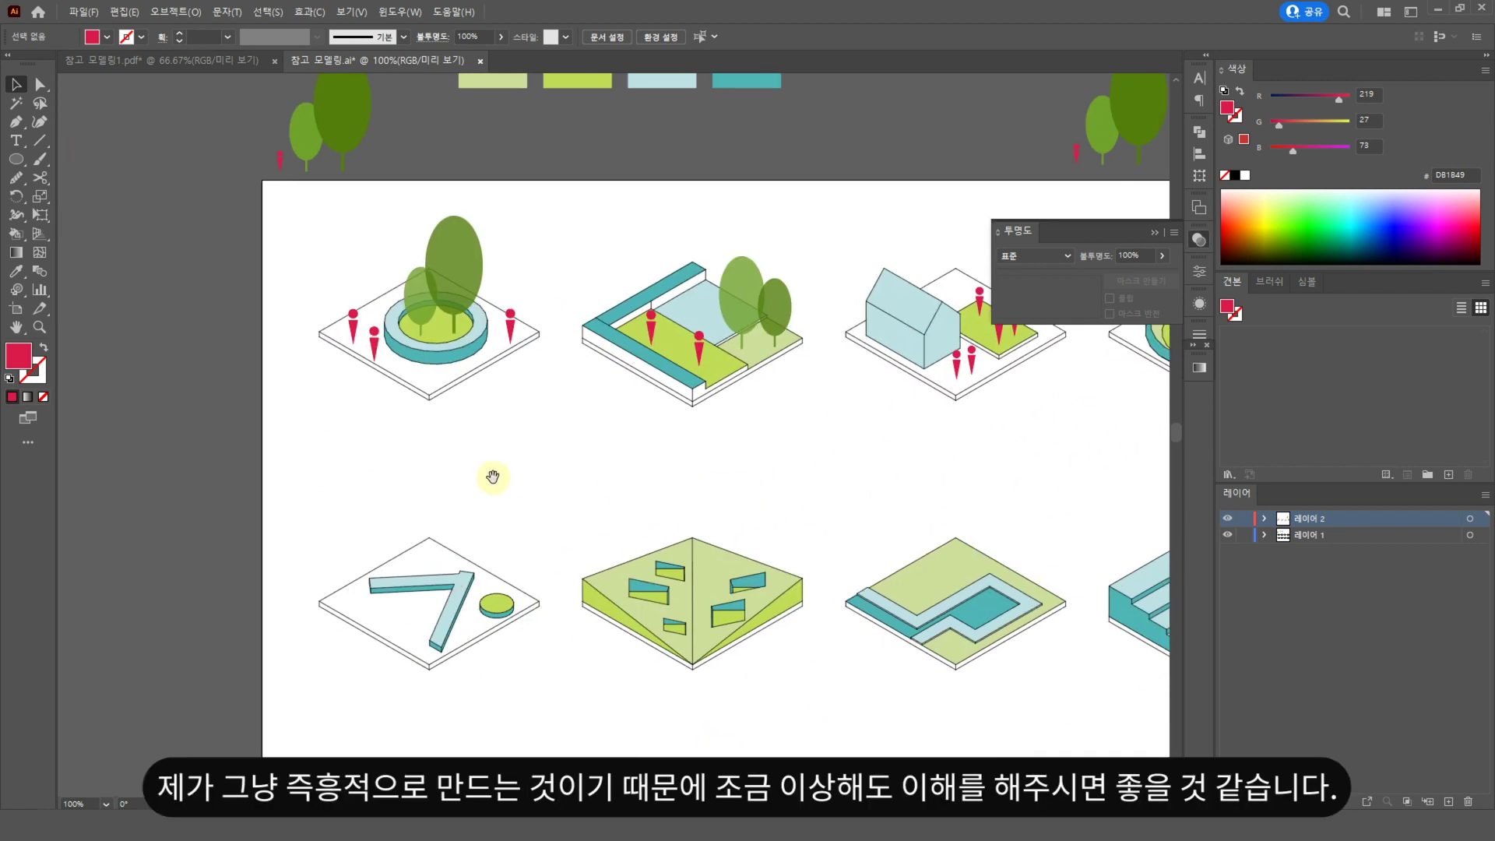
click(374, 343)
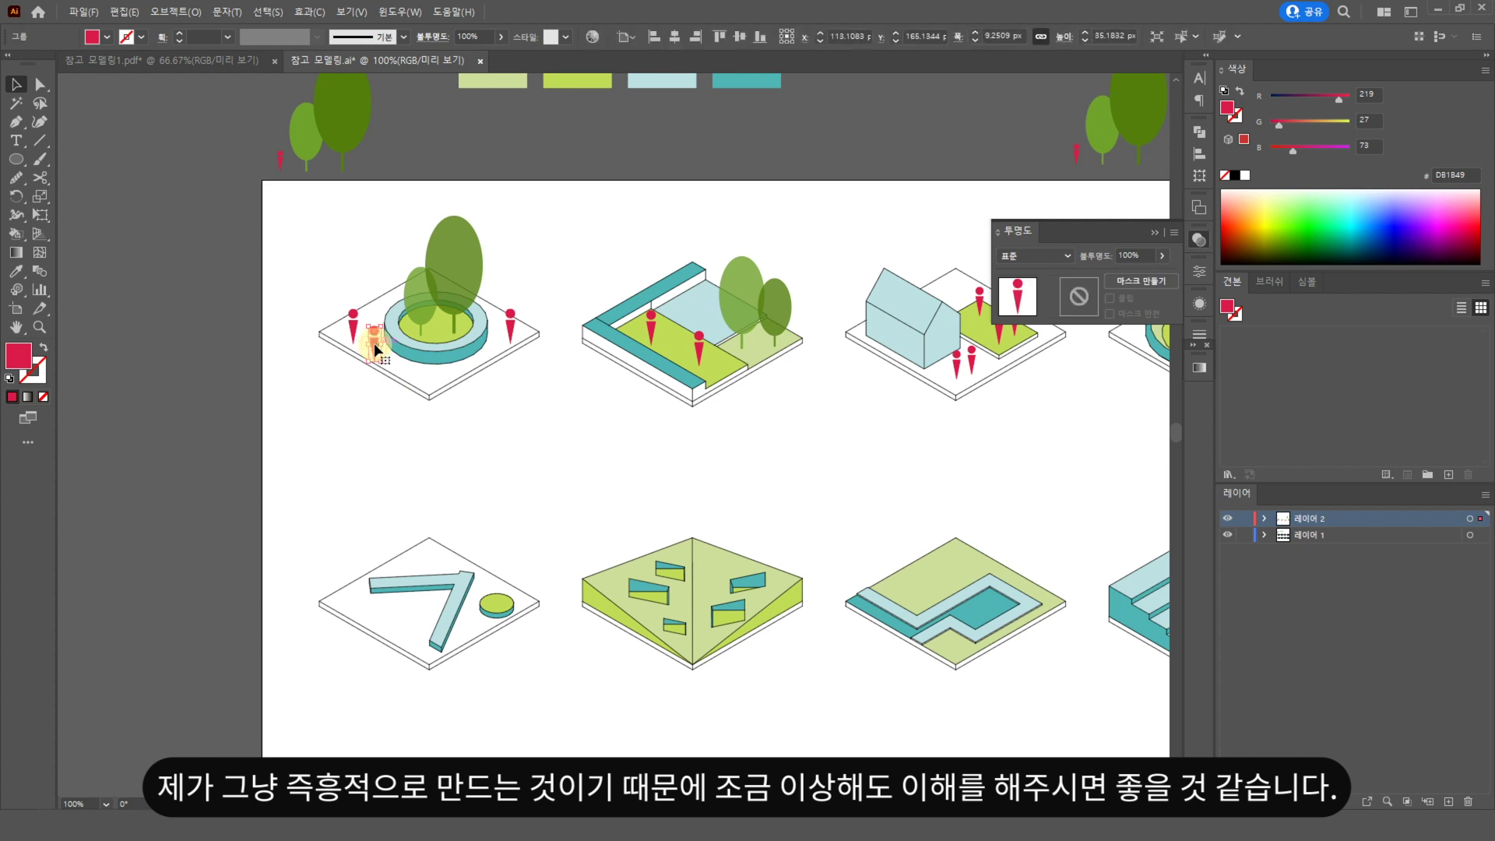
drag(374, 348, 396, 603)
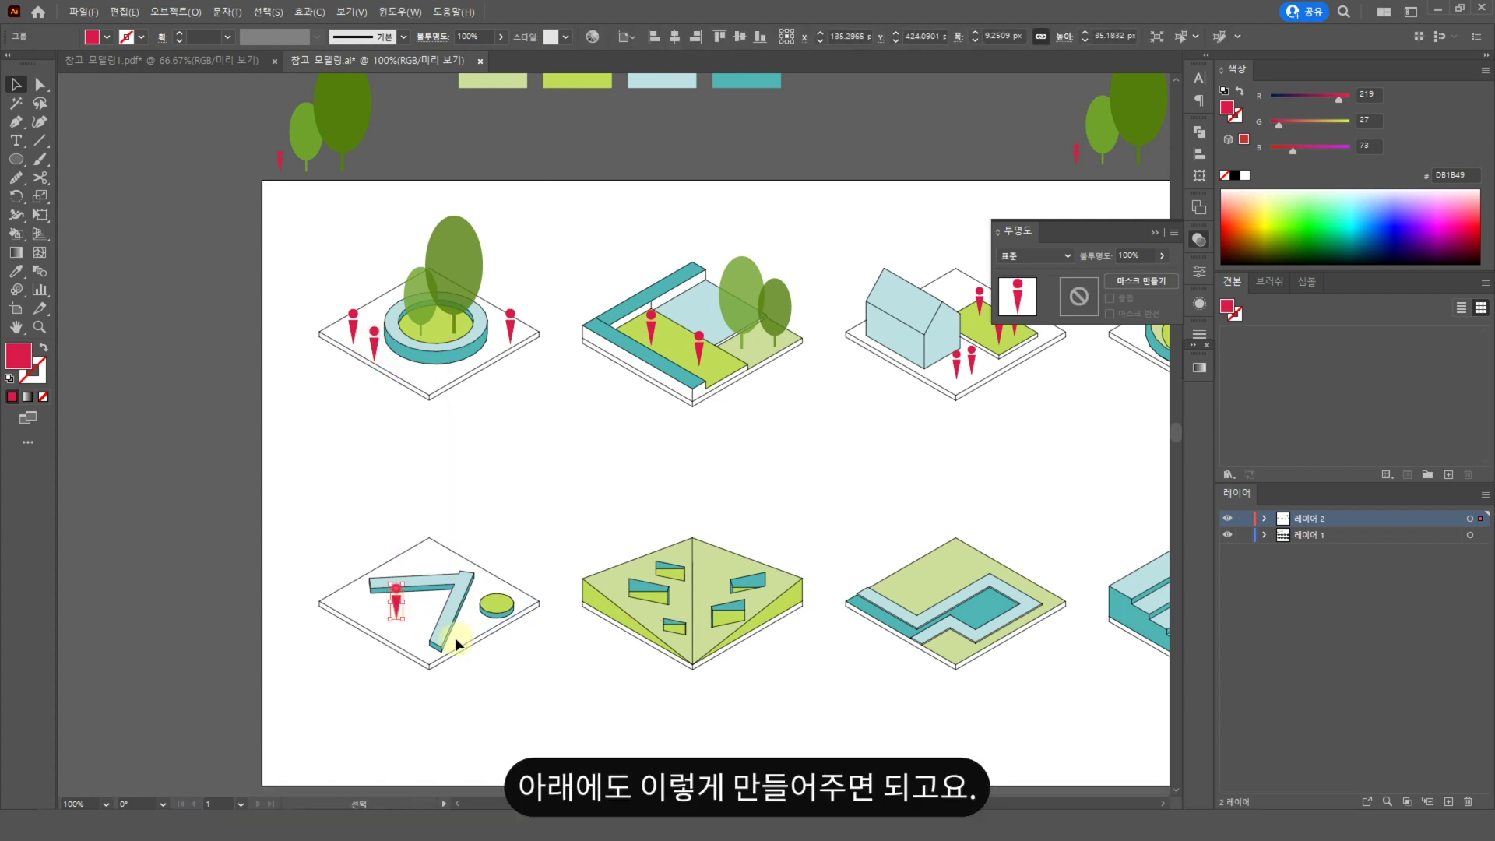
key(ctrl+equal)
click(721, 371)
drag(703, 173, 662, 335)
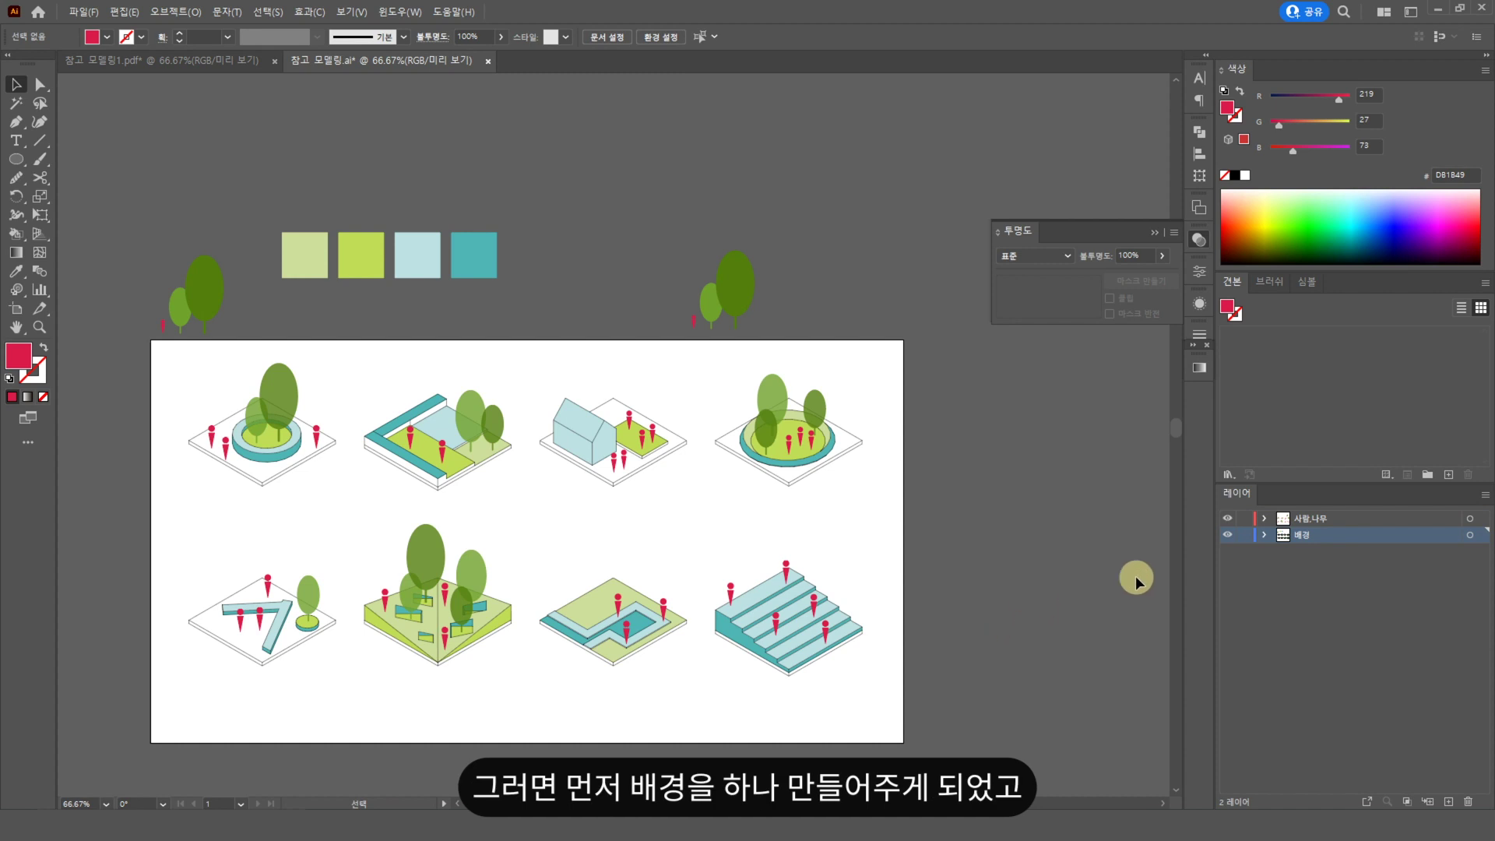
- Hide and show the 배경 layer and the 사람,나무 layer in turn to check what each contains
click(1228, 535)
click(1228, 535)
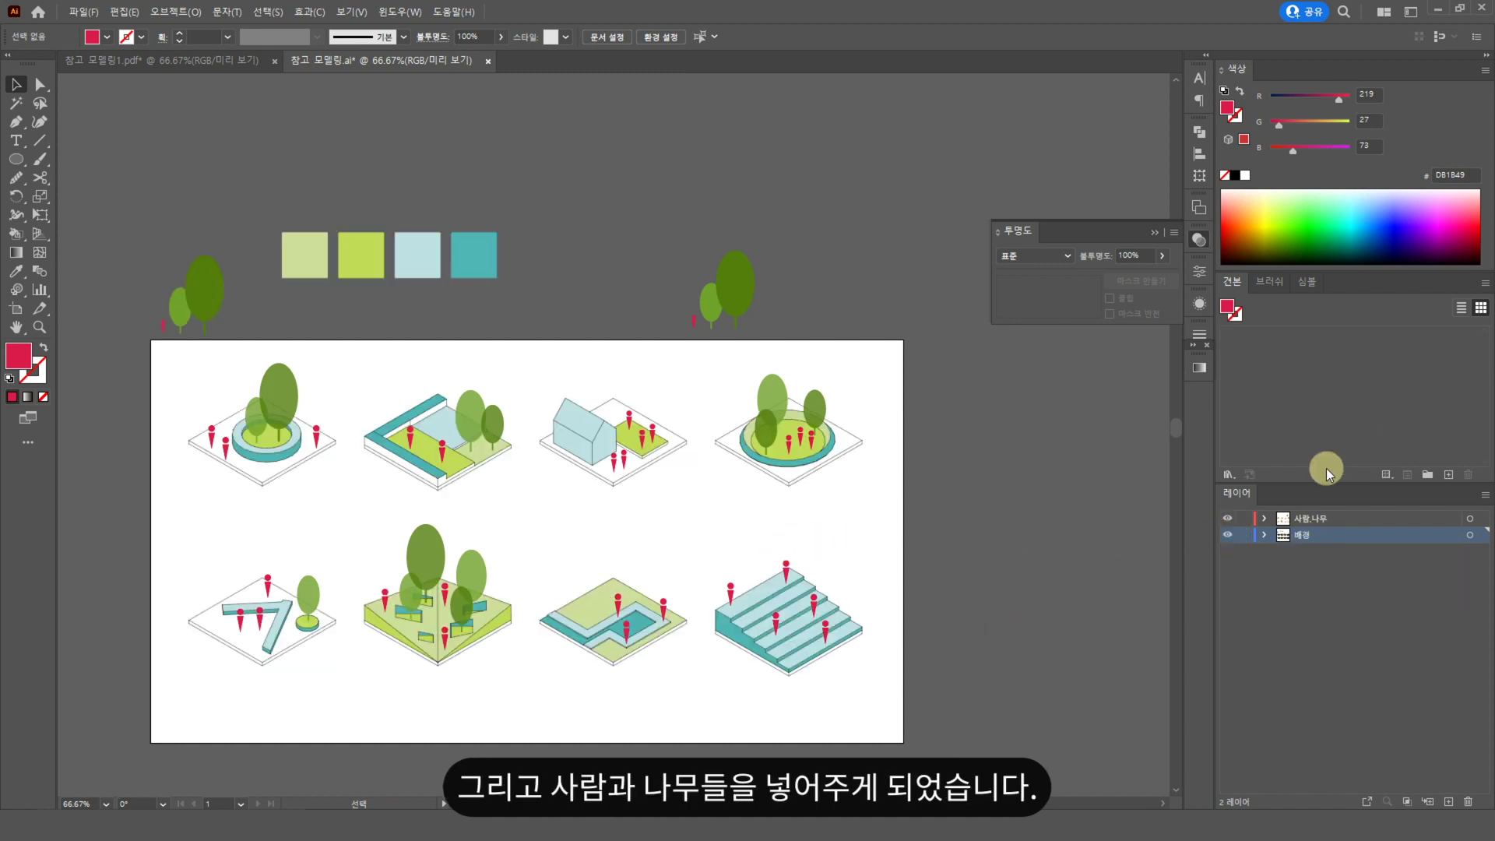
click(1227, 519)
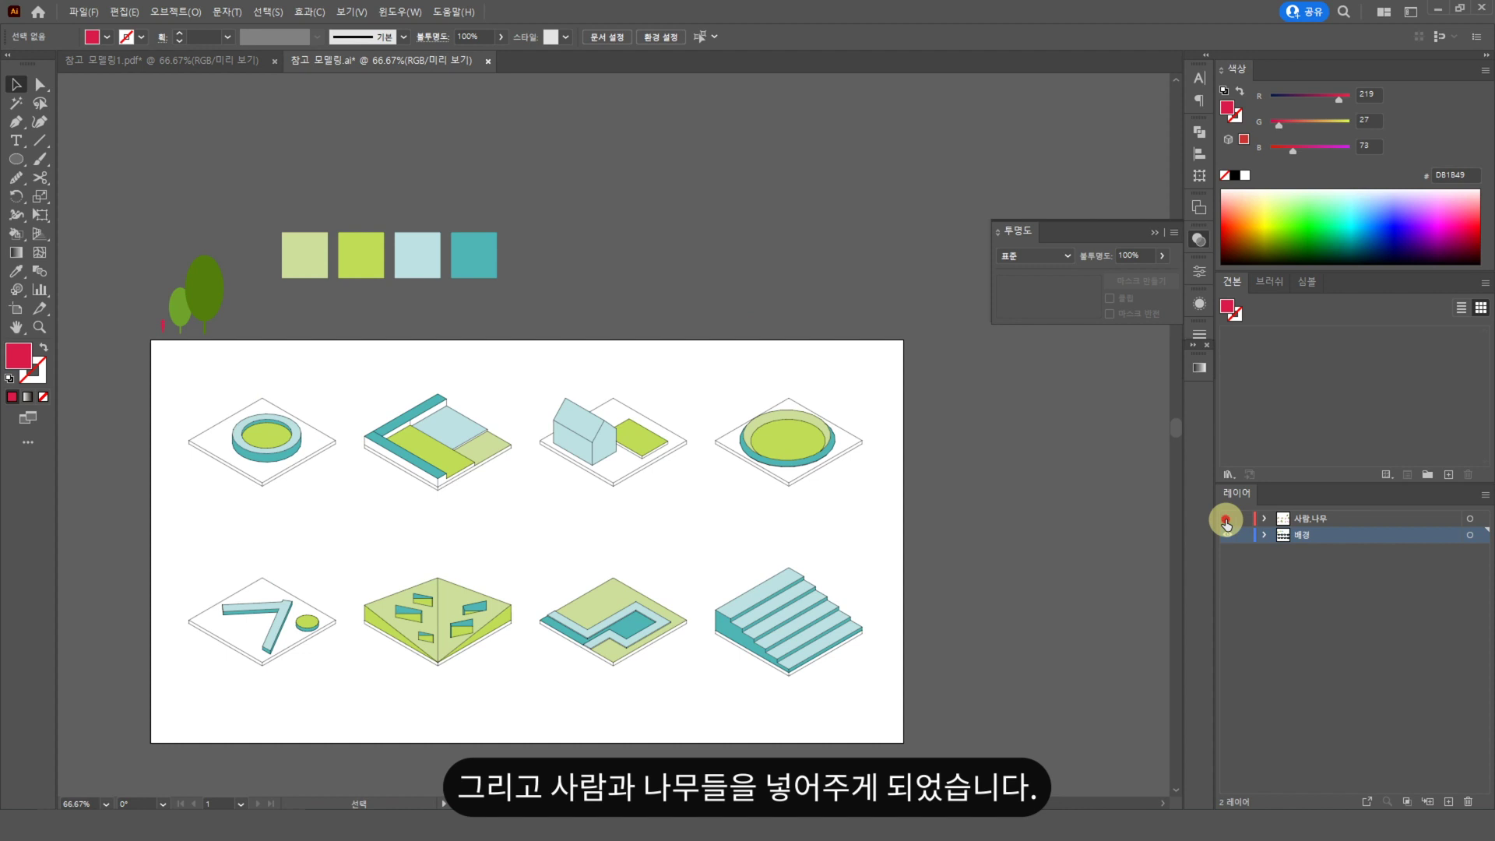
click(1227, 518)
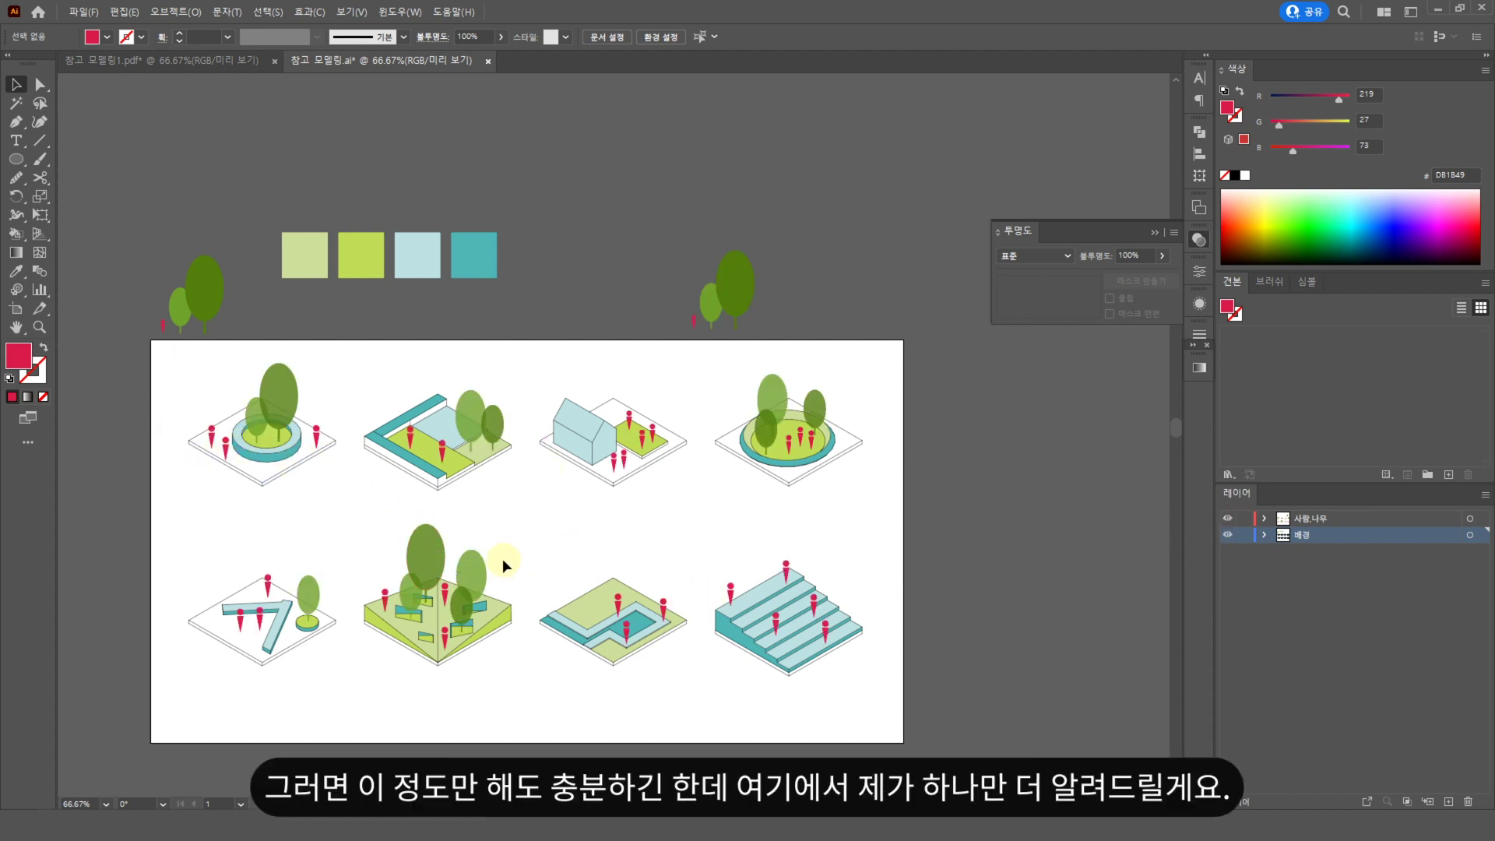
- Examine the colored tiles up close to judge how flat the plain fills look
key(z)
drag(155, 368, 623, 546)
drag(287, 431, 306, 490)
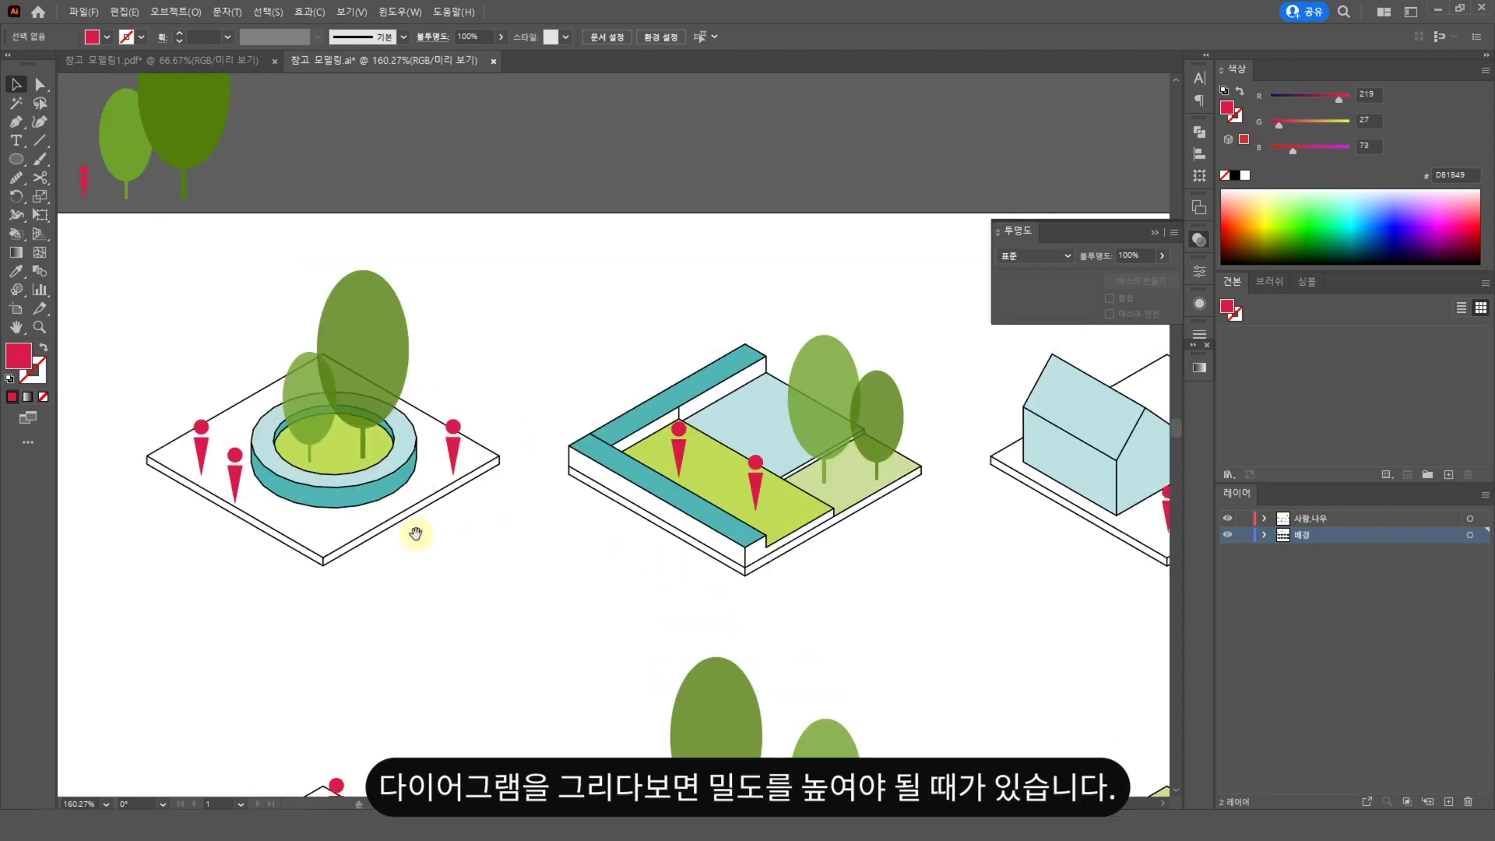
drag(575, 600, 327, 593)
scroll(588, 621, down, 3)
key(ctrl+1)
drag(839, 462, 747, 646)
drag(636, 450, 716, 479)
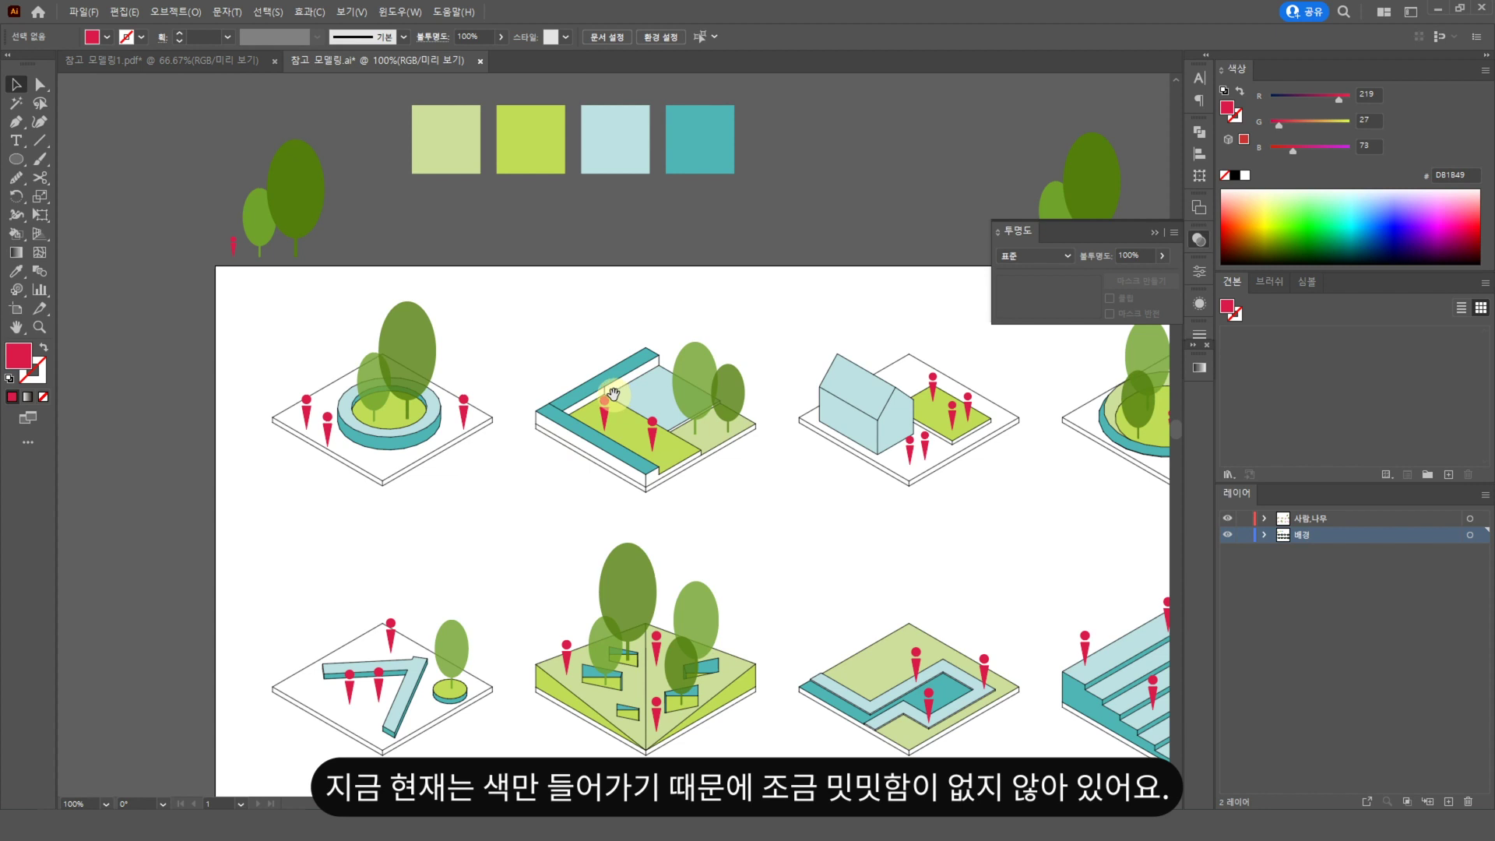
scroll(614, 394, up, 1)
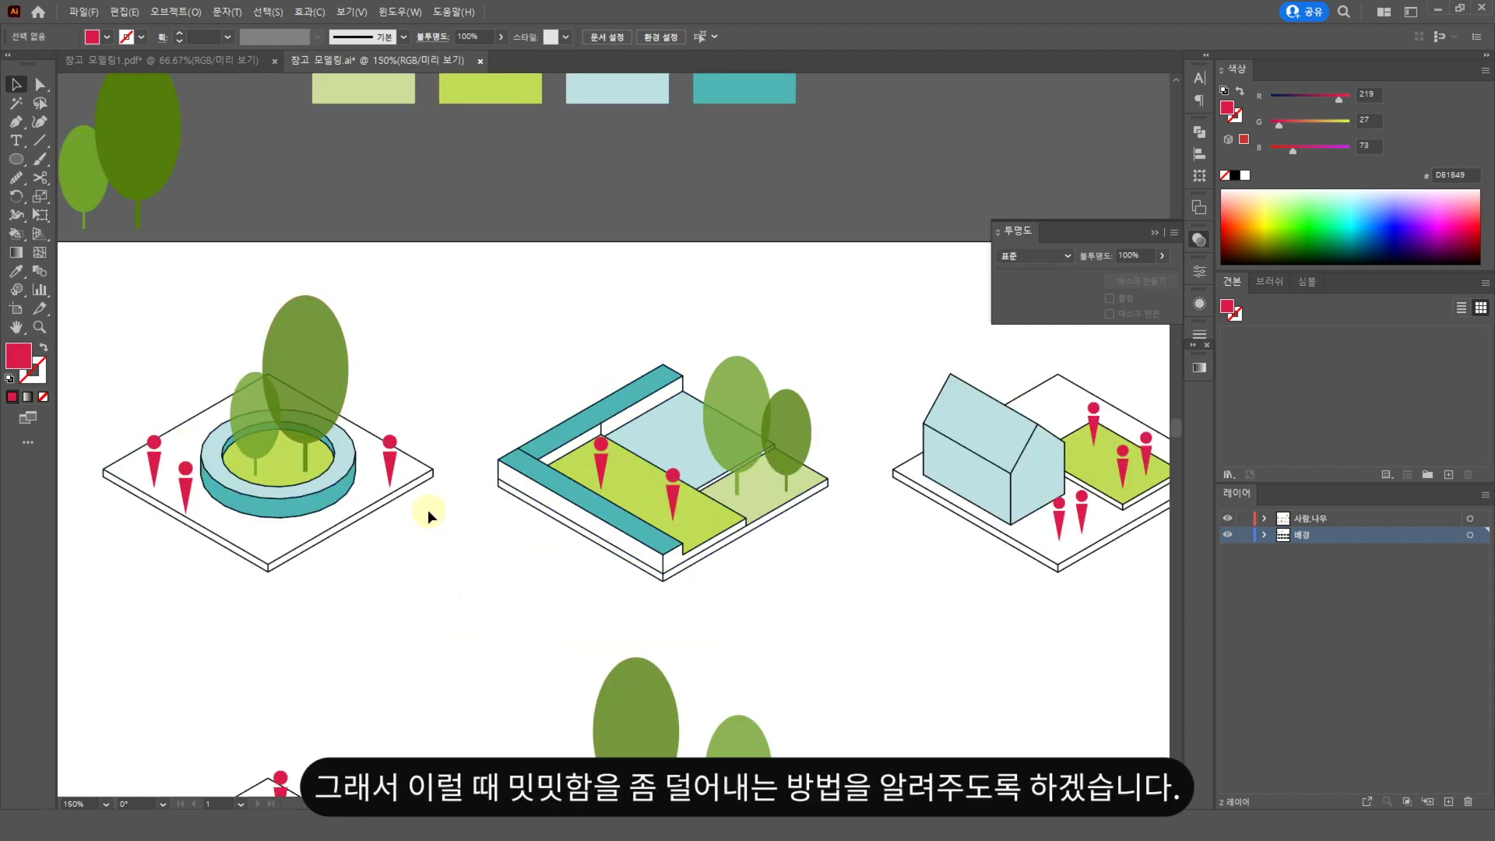
- Create a new layer between the 사람,나무 and 배경 layers, and make the 배경 layer active
click(1447, 800)
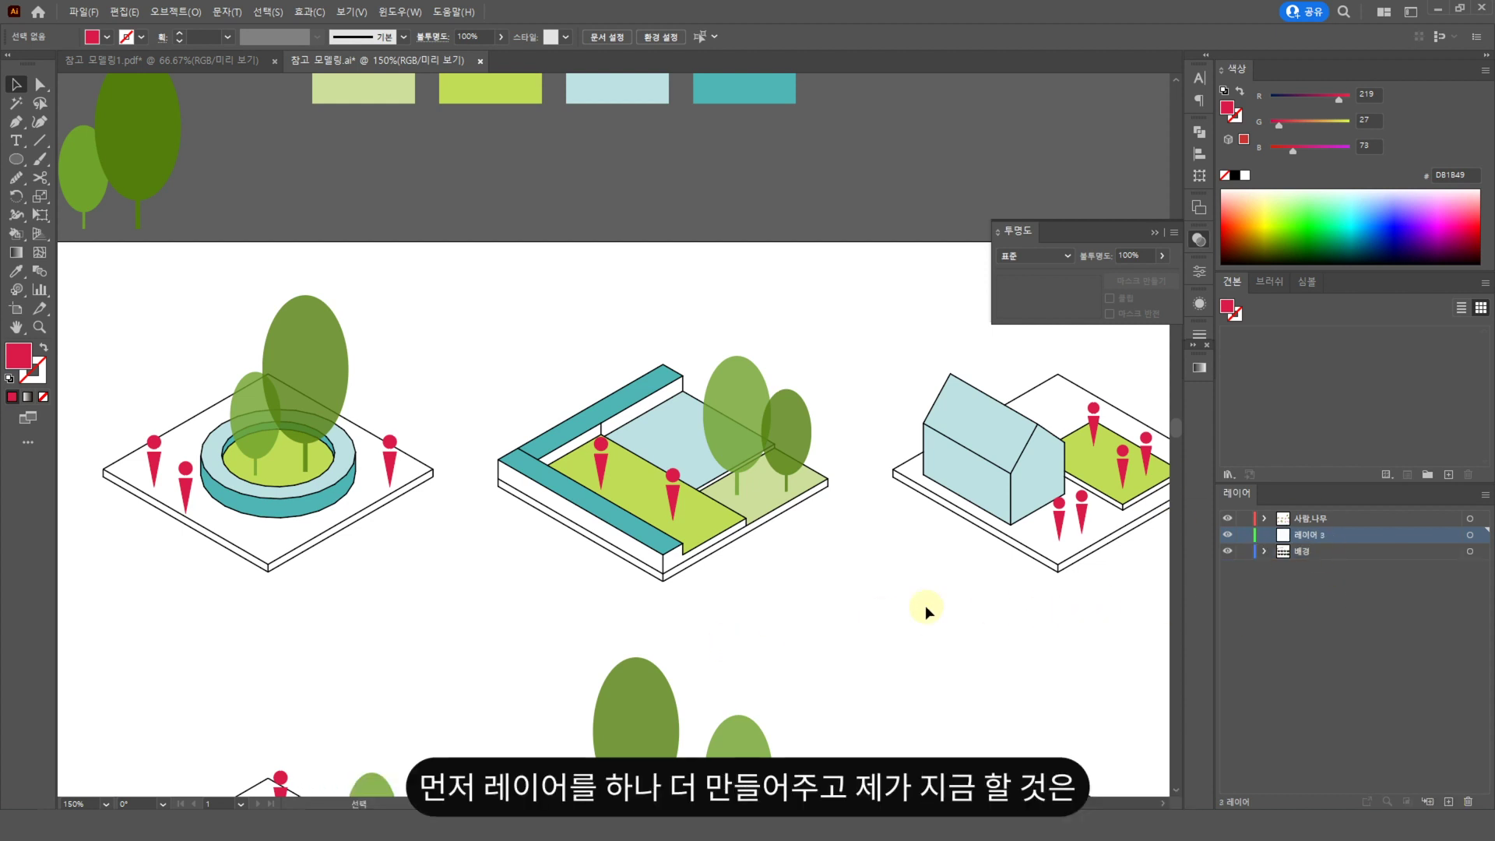
key(ctrl+1)
click(1356, 550)
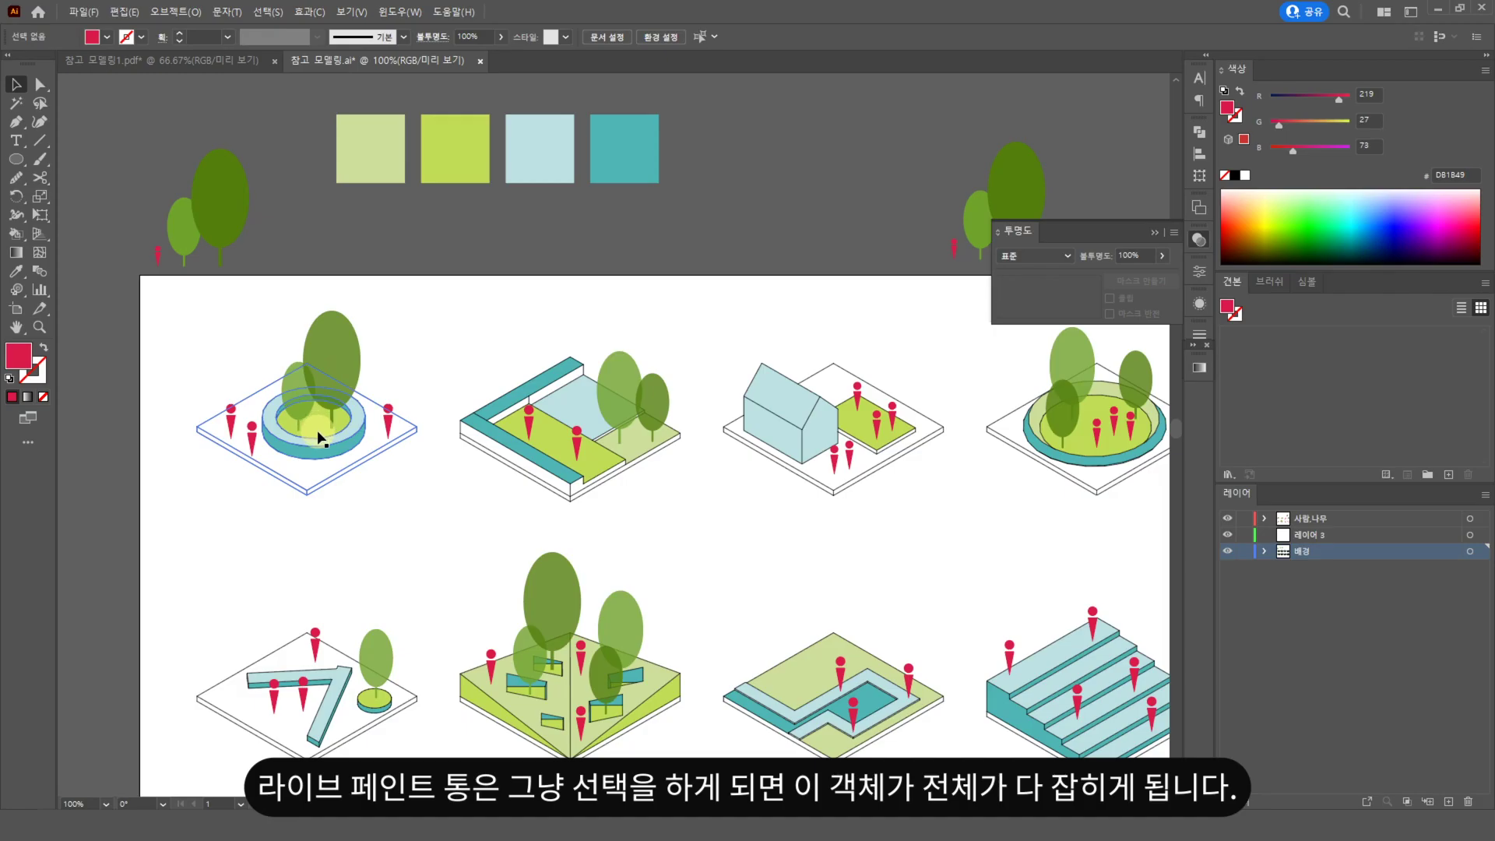
- Try moving the small ring tile's Live Paint group as a whole, and undo the move
click(316, 432)
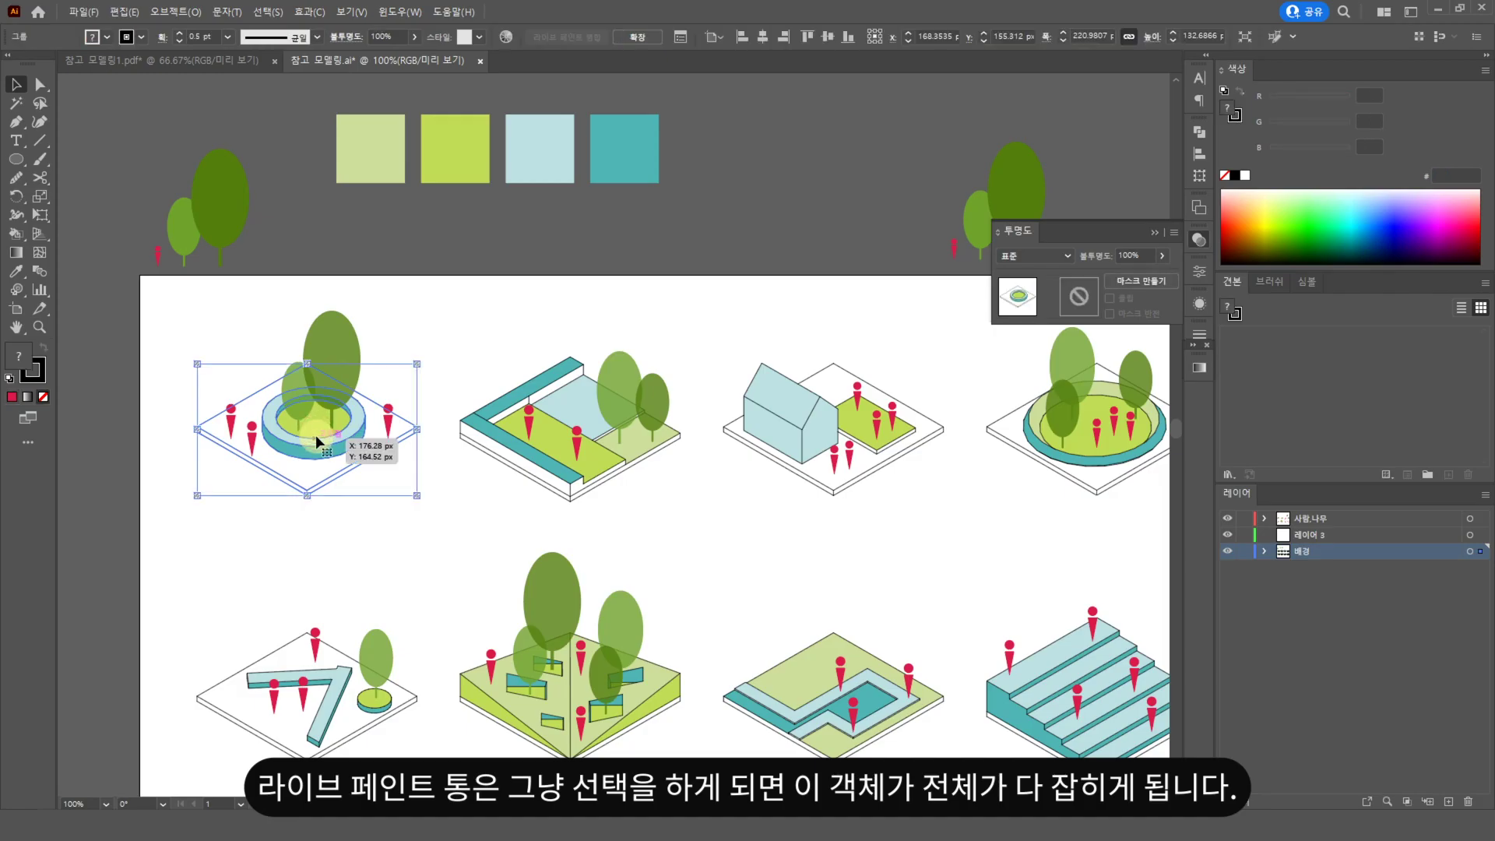
click(344, 437)
mouse_move(344, 437)
mouse_down()
mouse_move(436, 442)
mouse_move(428, 465)
mouse_up()
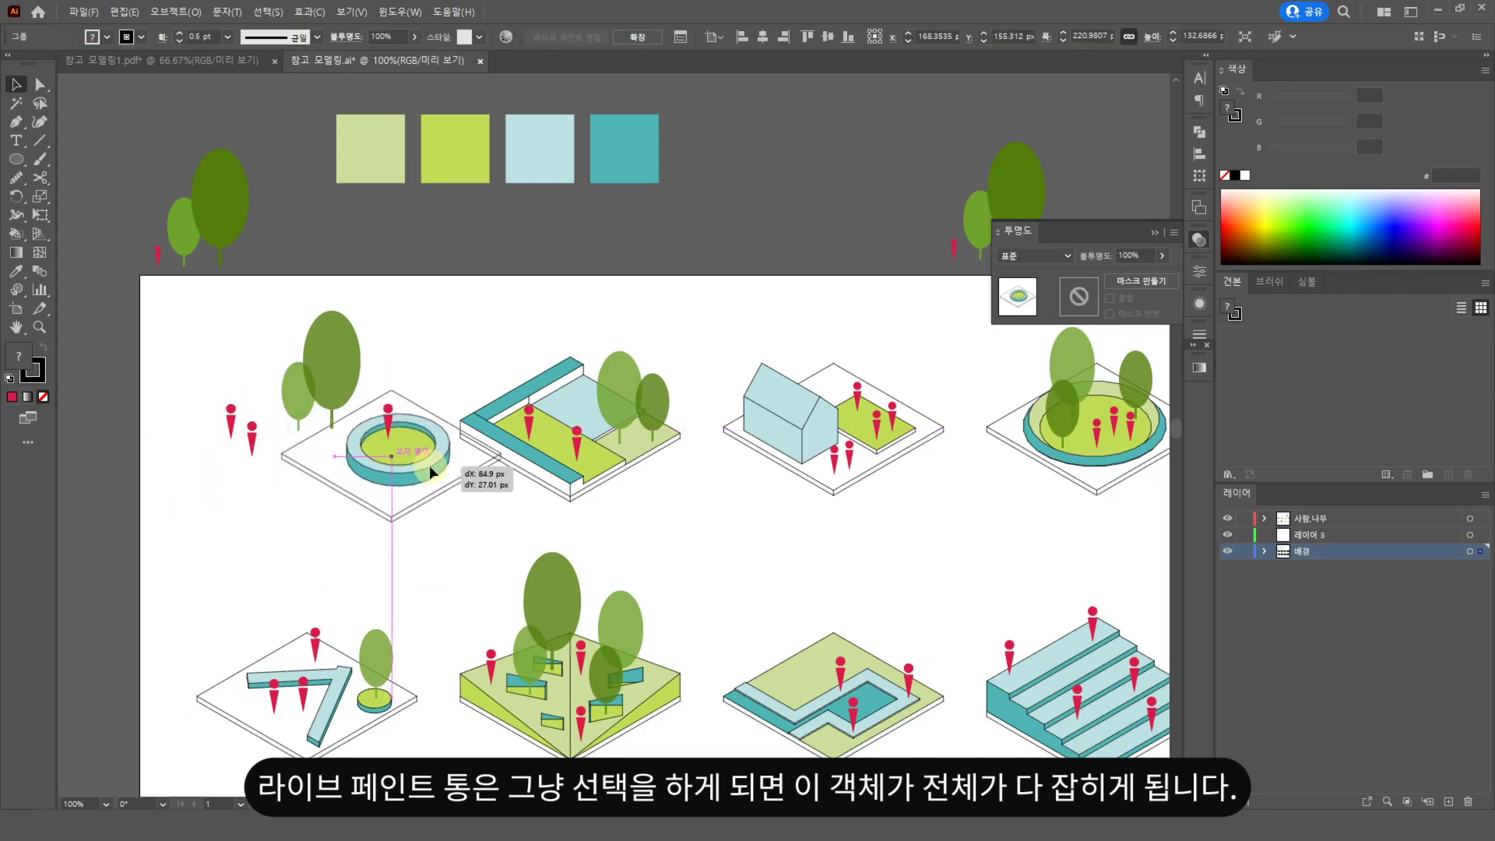
key(ctrl+z)
click(454, 542)
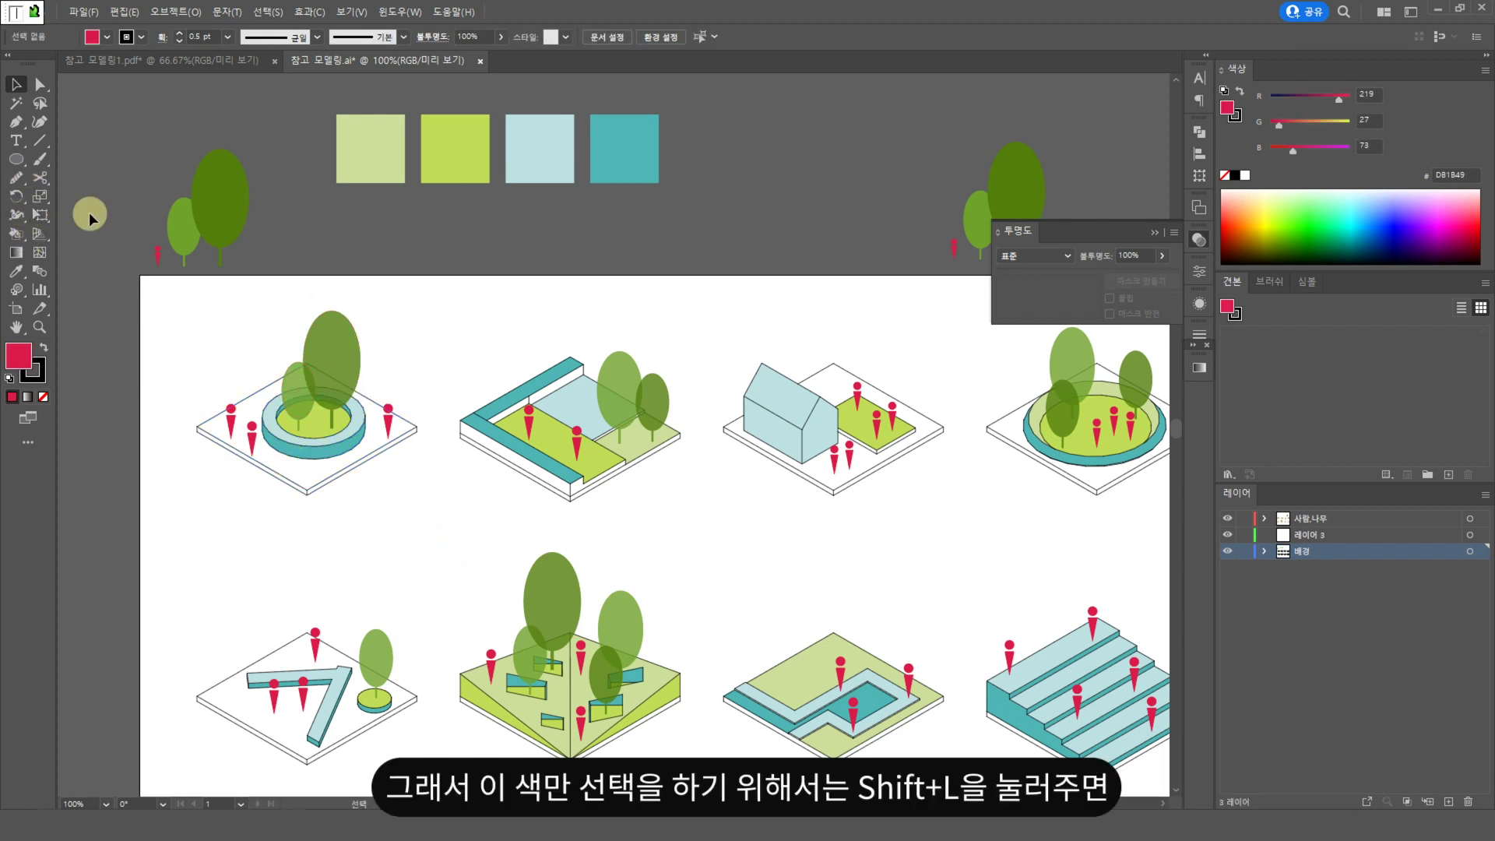
- Copy the lime ellipse face inside the ring tile with Live Paint Selection and paste it in place on 레이어 3
click(14, 235)
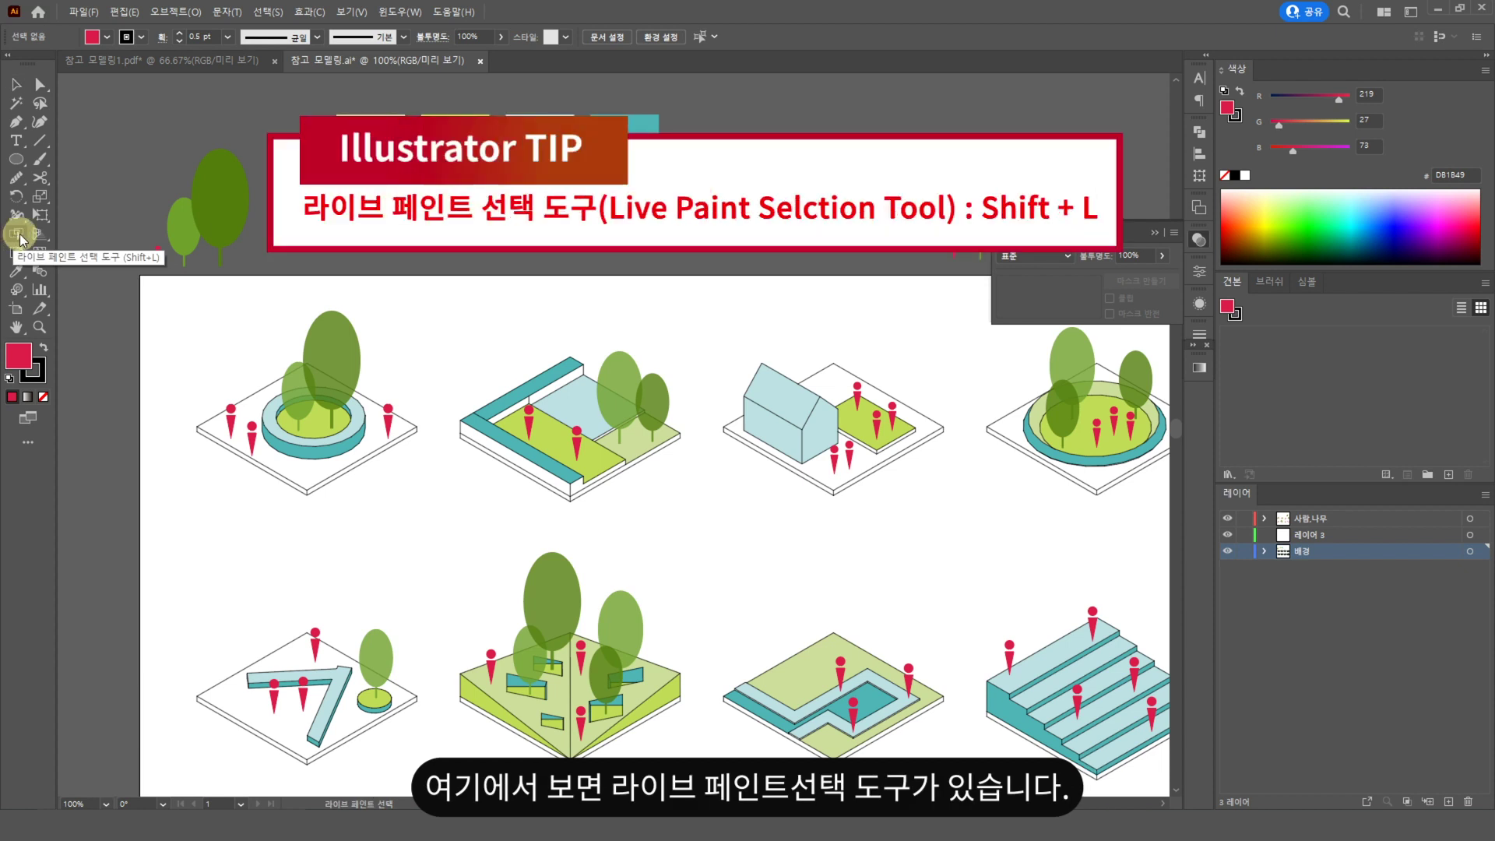
click(312, 427)
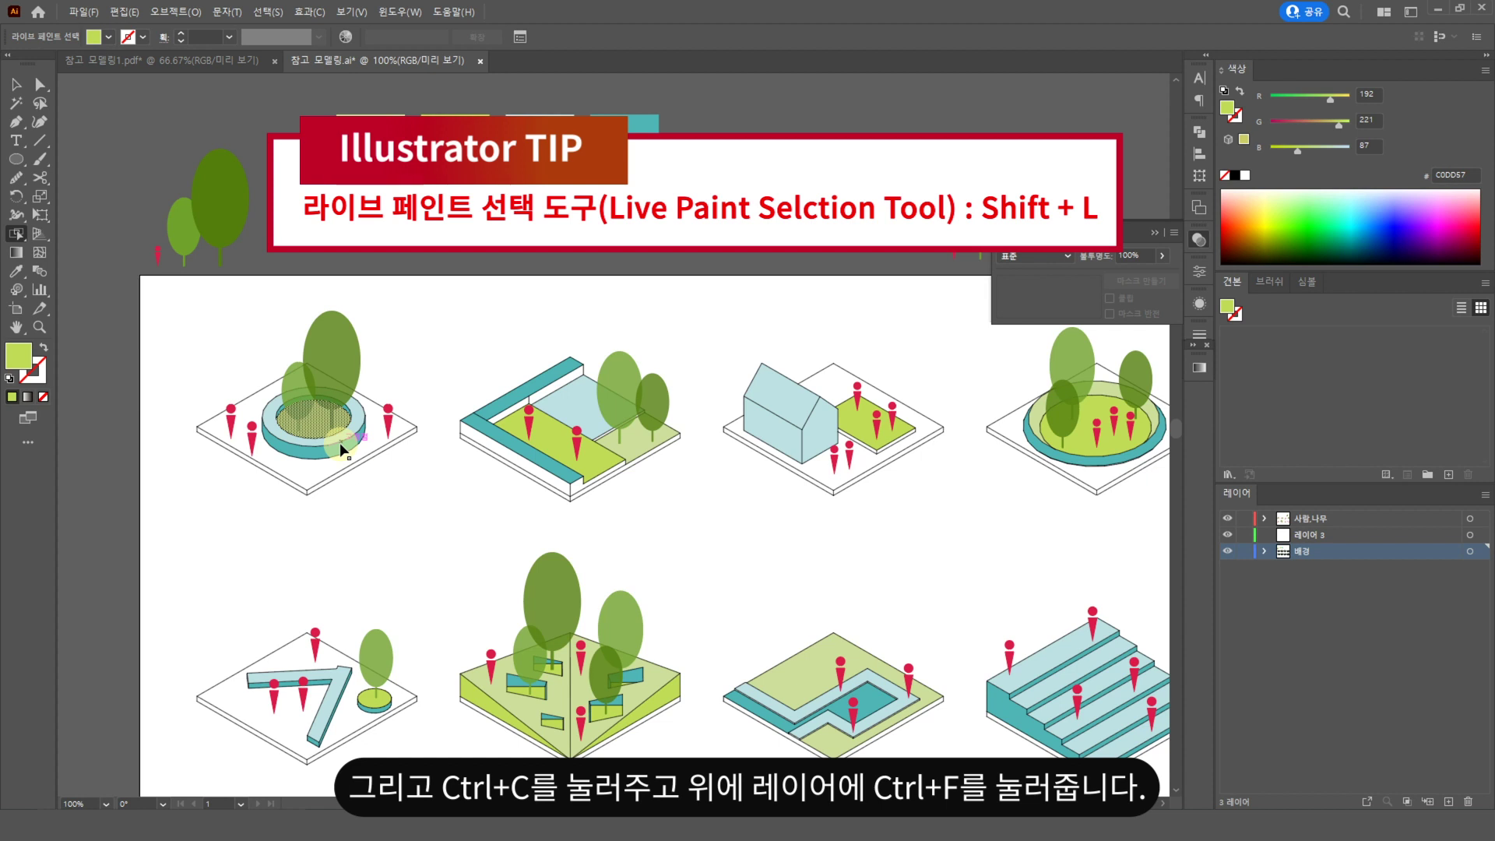
click(1296, 535)
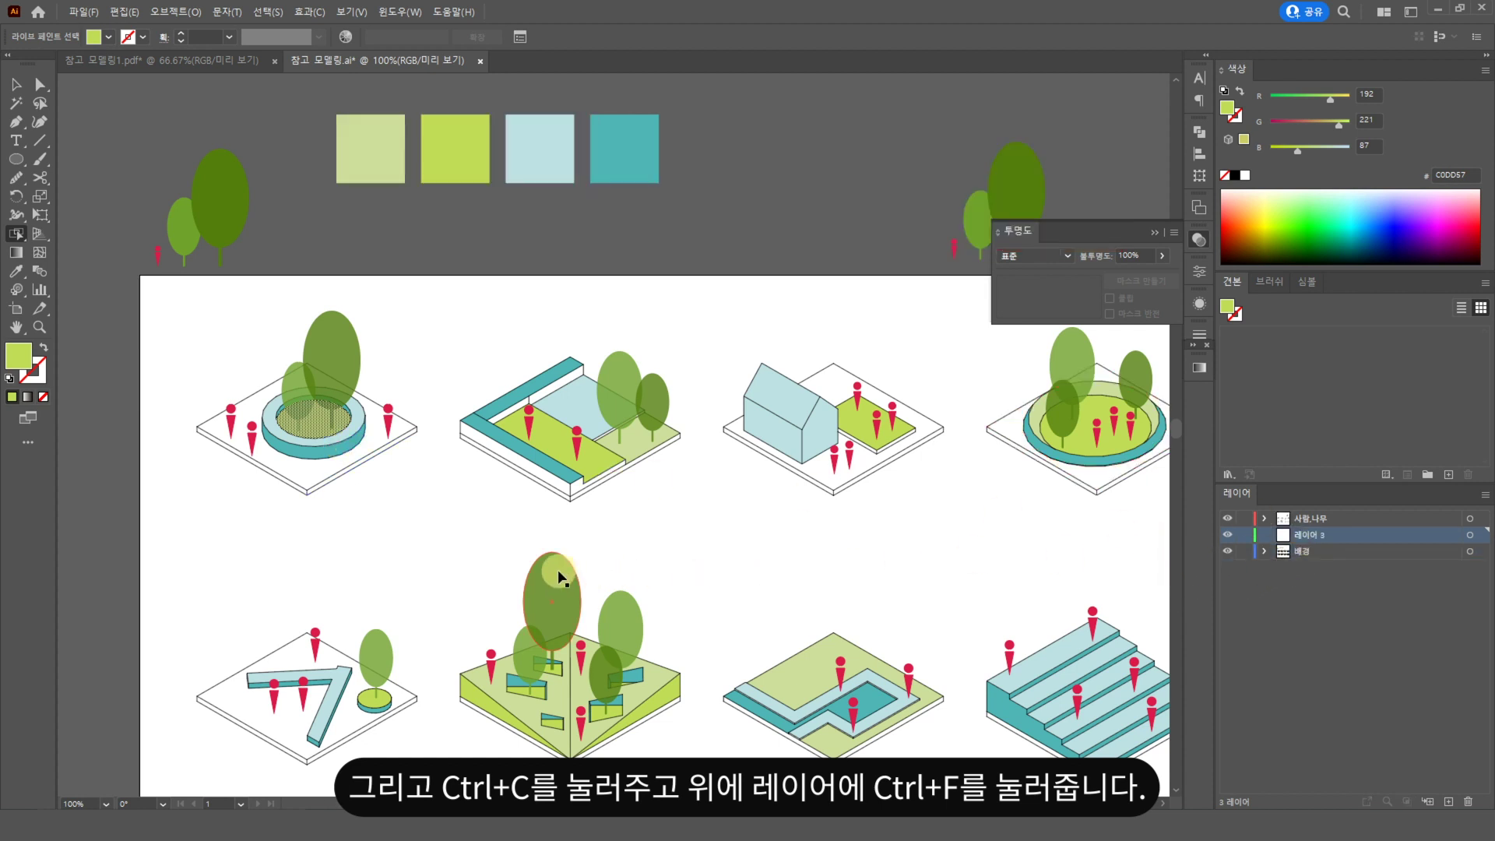
key(ctrl+f)
- Try moving the pasted lime ellipse off the ring tile, undo the move, and deselect it
key(v)
click(387, 528)
mouse_move(321, 421)
mouse_down()
mouse_move(418, 409)
mouse_move(349, 474)
mouse_up()
key(ctrl+z)
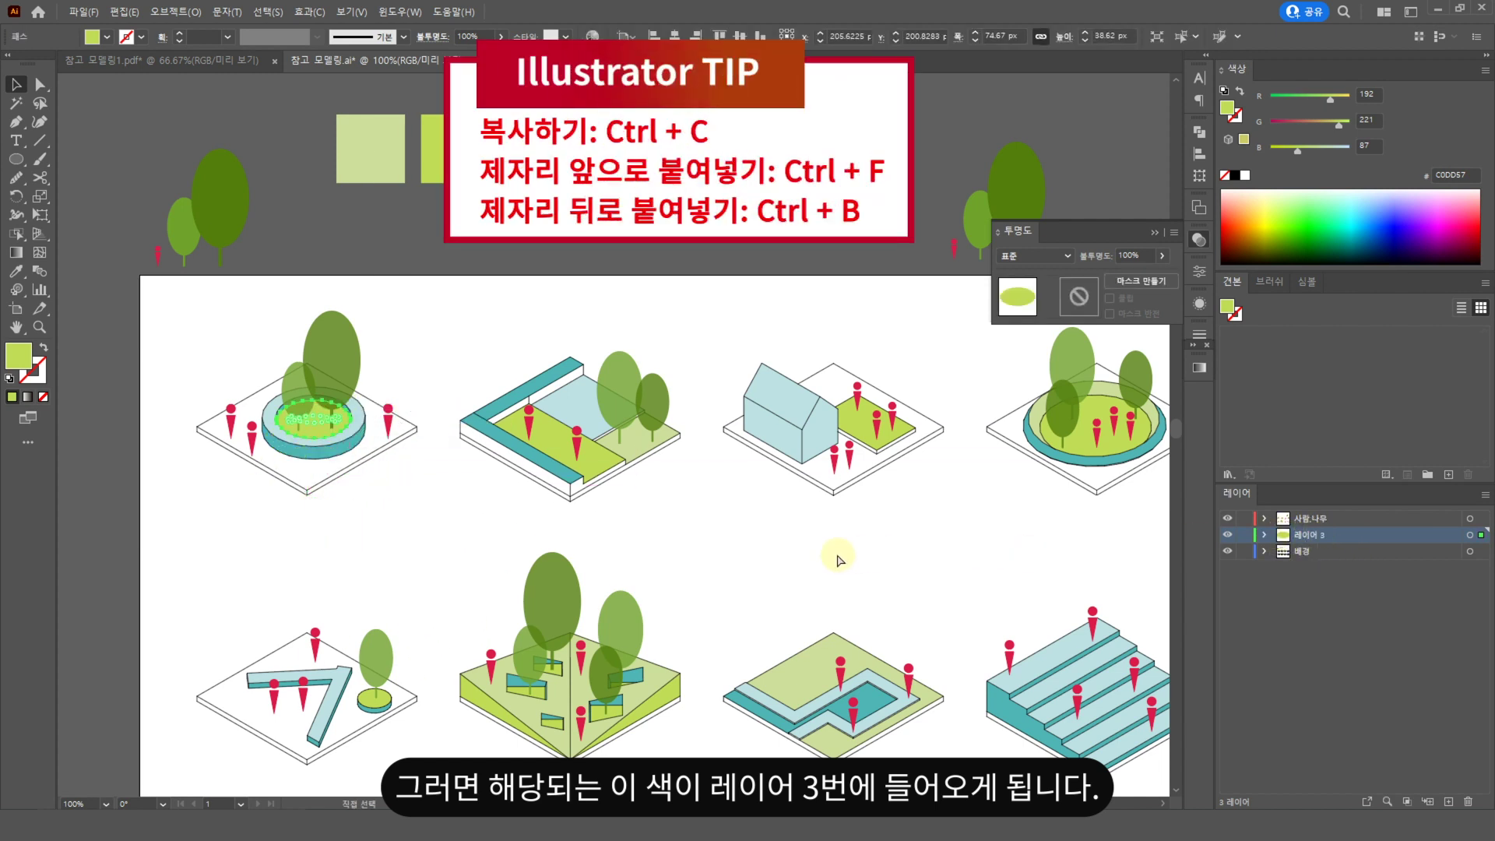
click(669, 546)
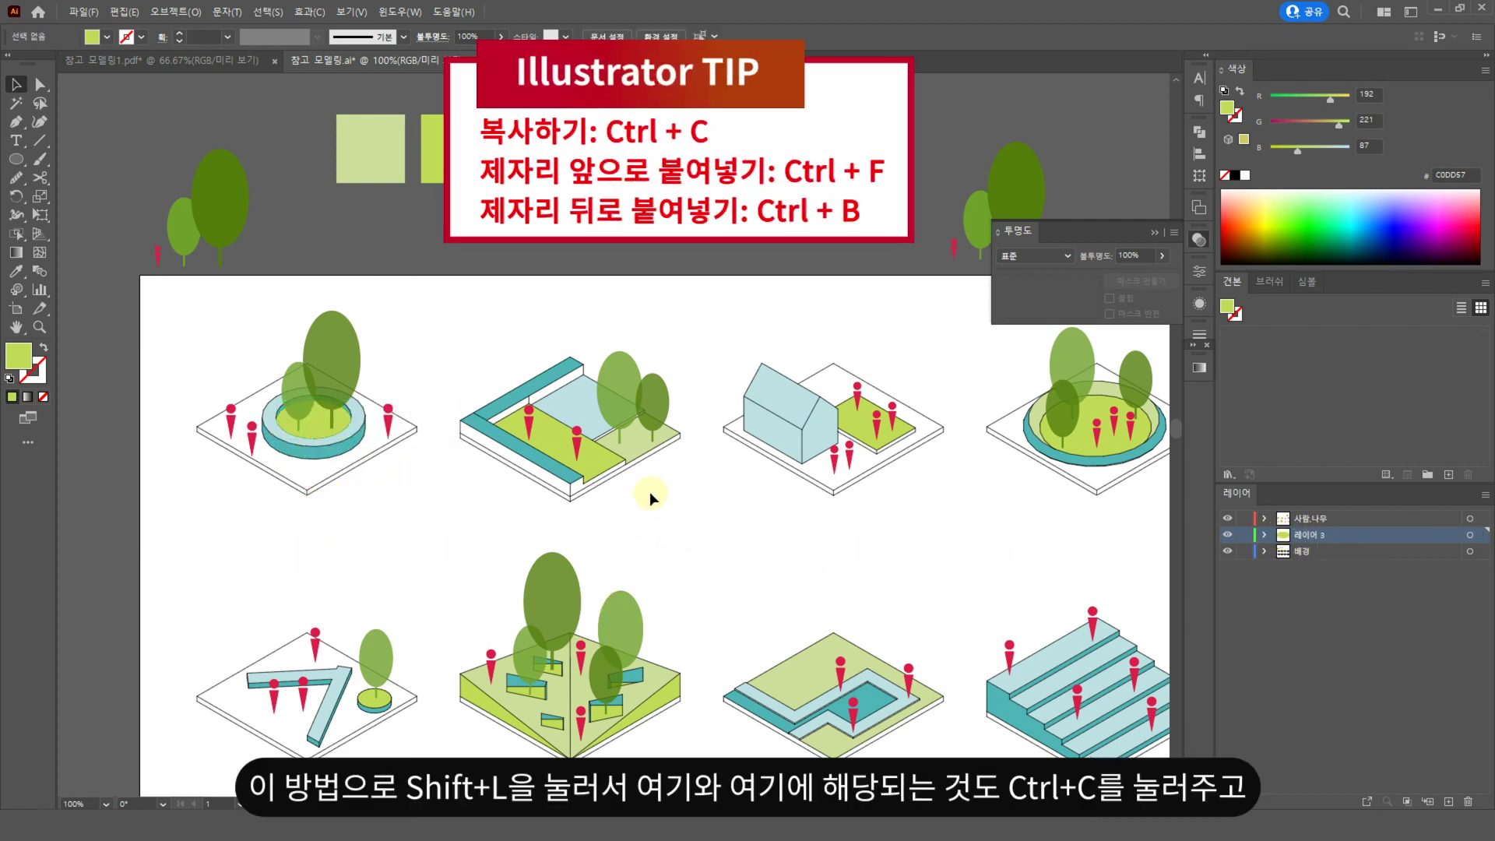
- Copy the lime and pale green ground faces of the L-shaped wall tile and paste them in place on 레이어 3
key(shift+l)
click(615, 465)
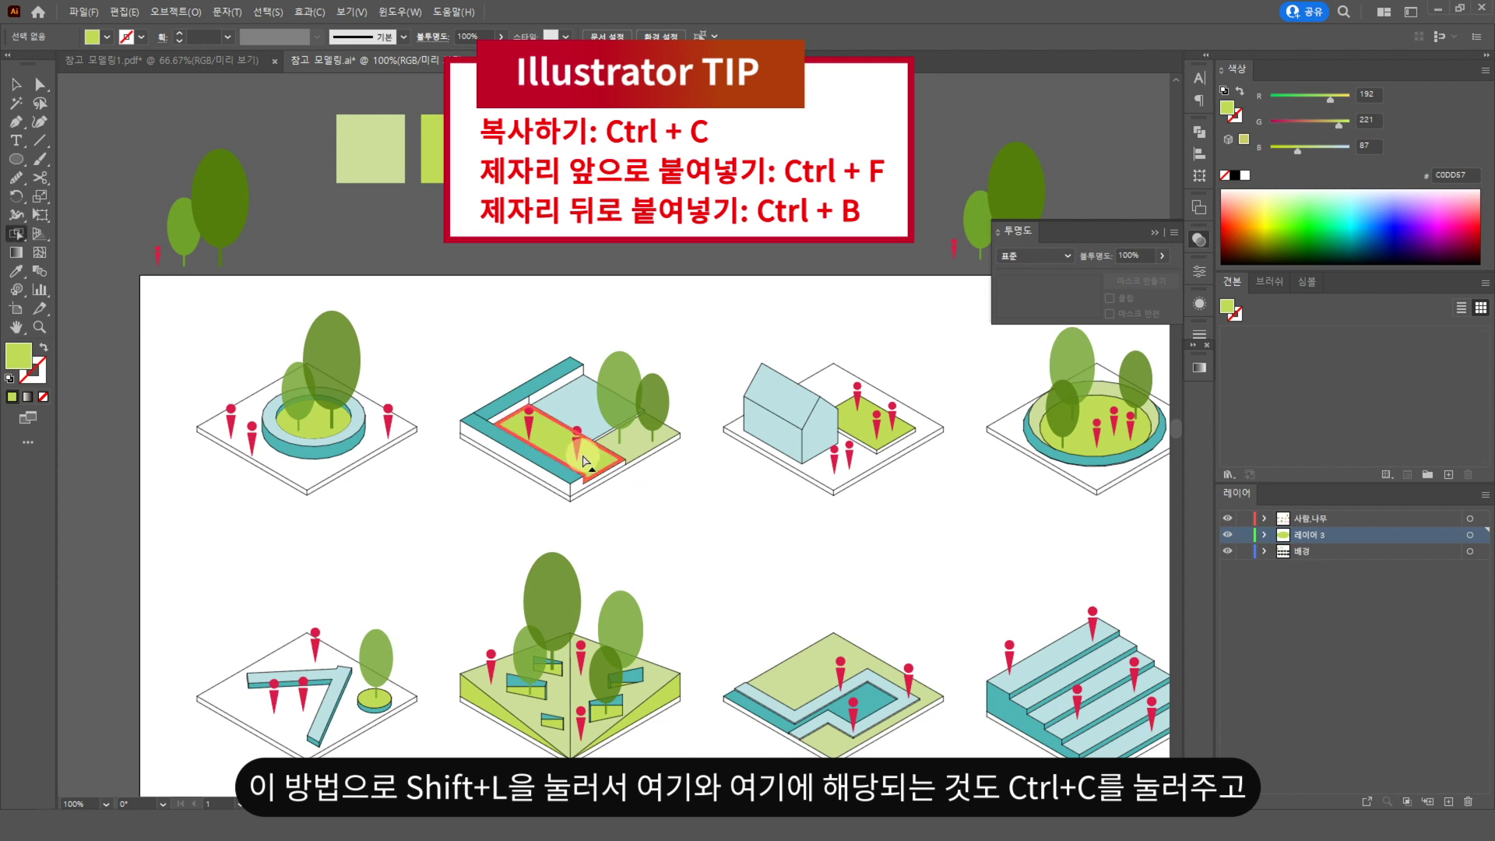
shift+click(627, 456)
shift+click(584, 490)
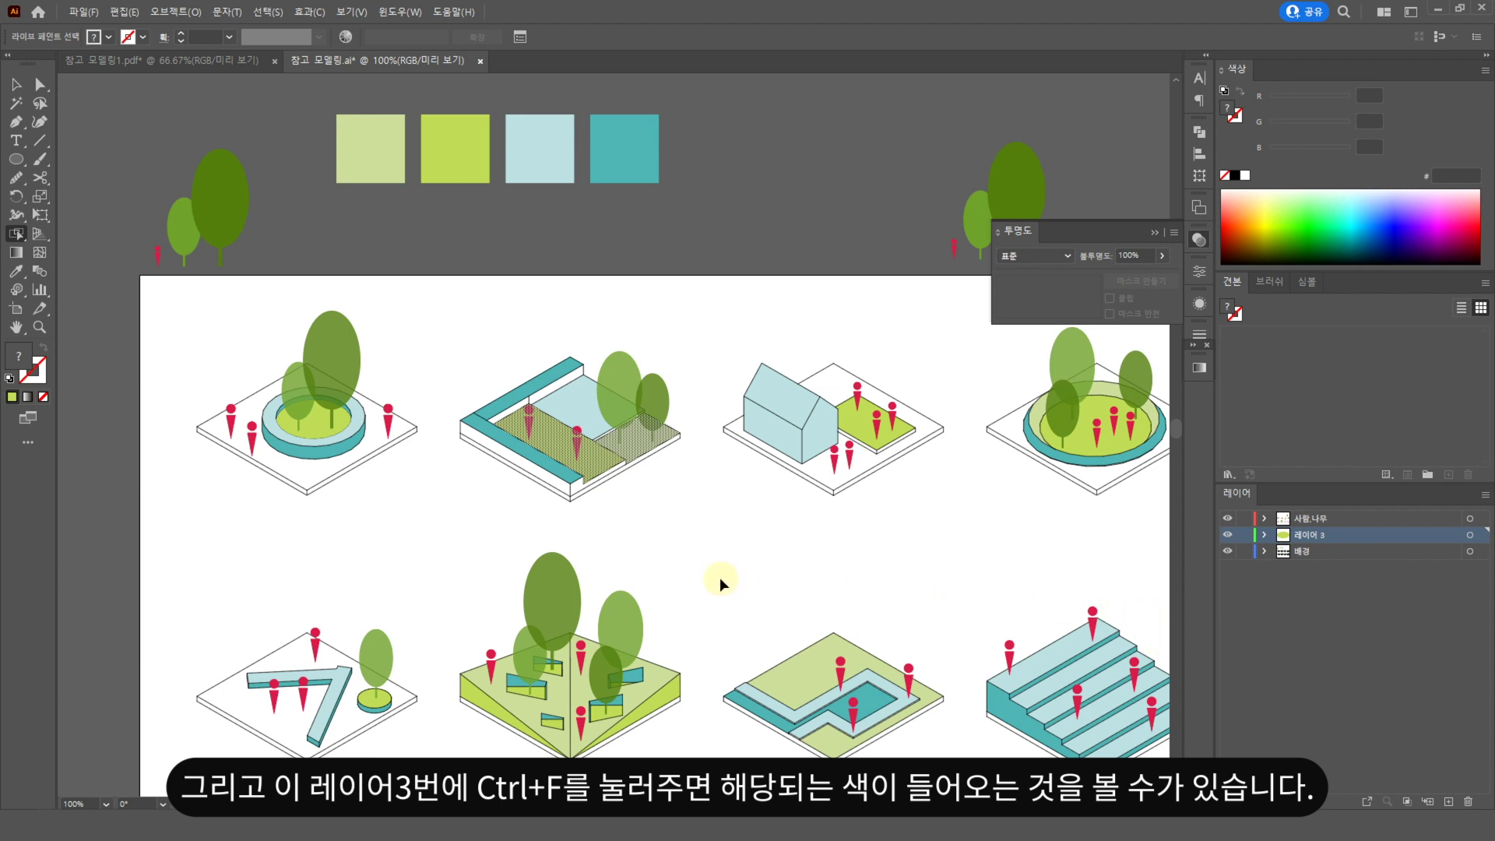
key(ctrl+f)
click(918, 568)
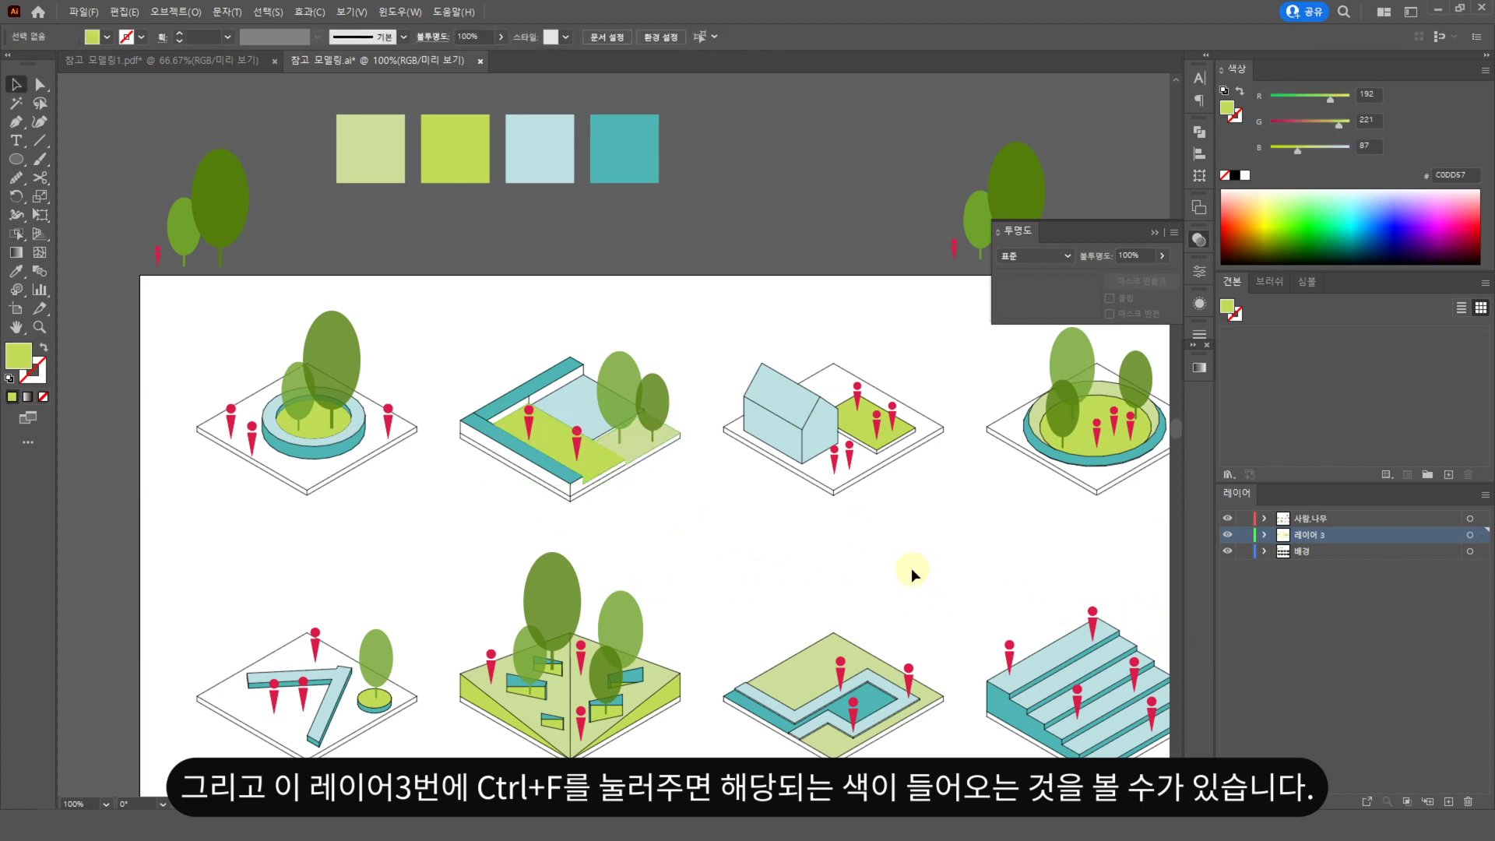
- Copy the lime lawn face beside the house and the round tile's inner ellipse face, pasting each in place on 레이어 3
drag(924, 539, 750, 548)
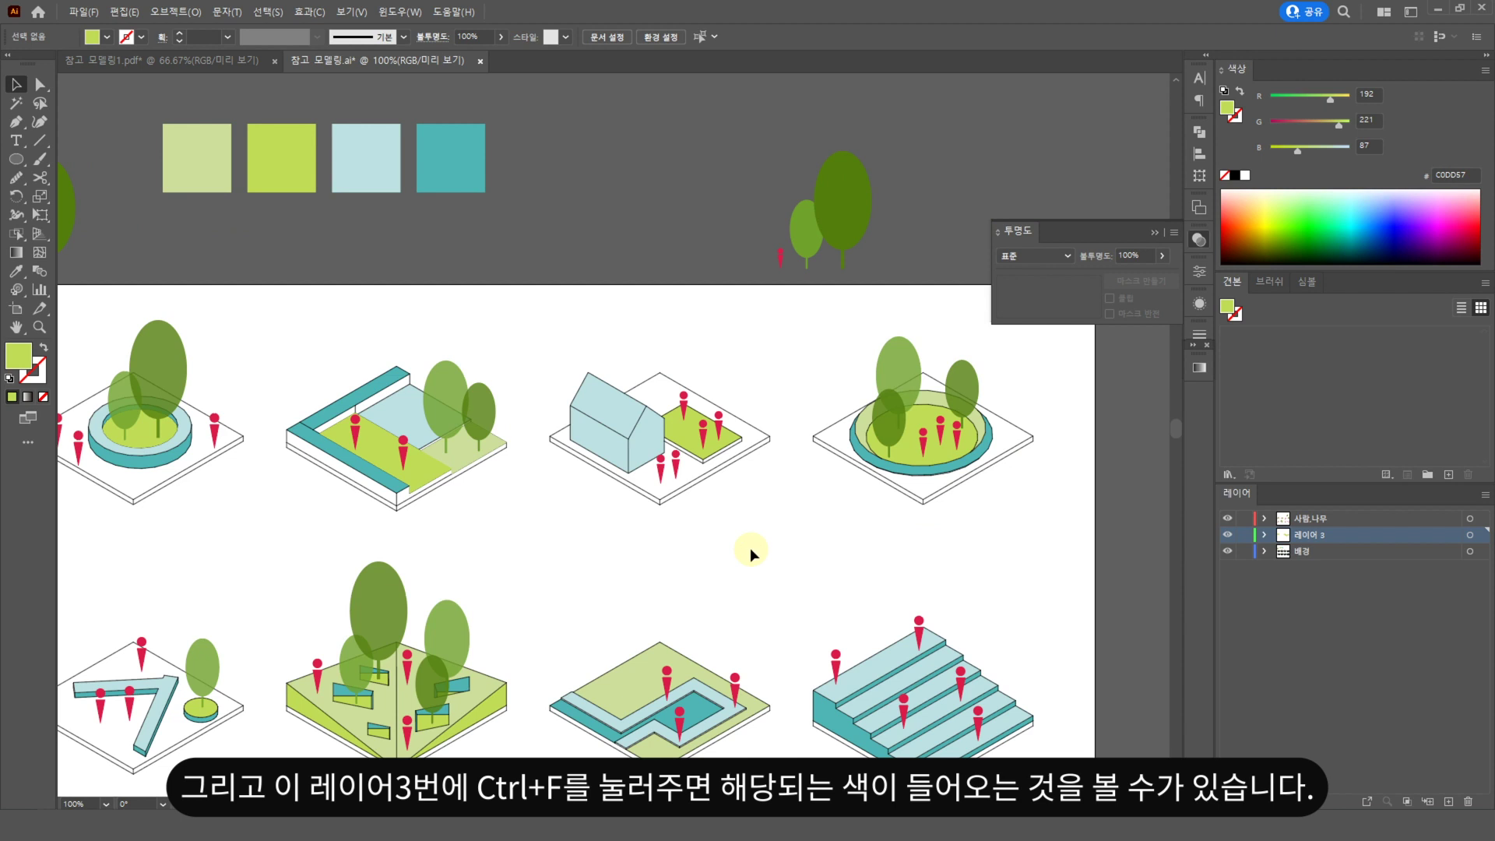
key(shift+l)
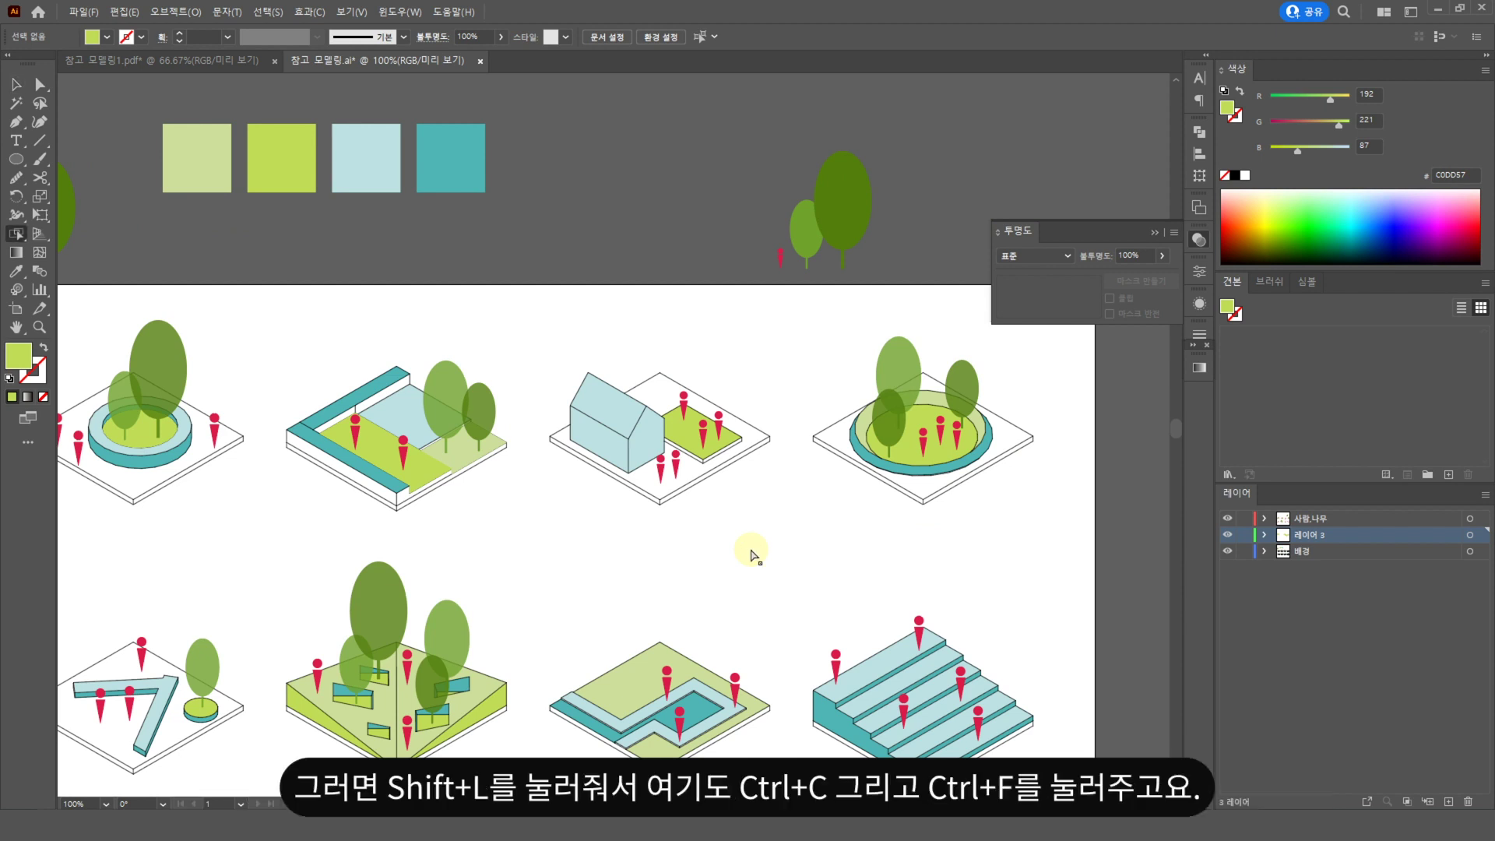
click(685, 430)
key(ctrl+c)
key(ctrl+f)
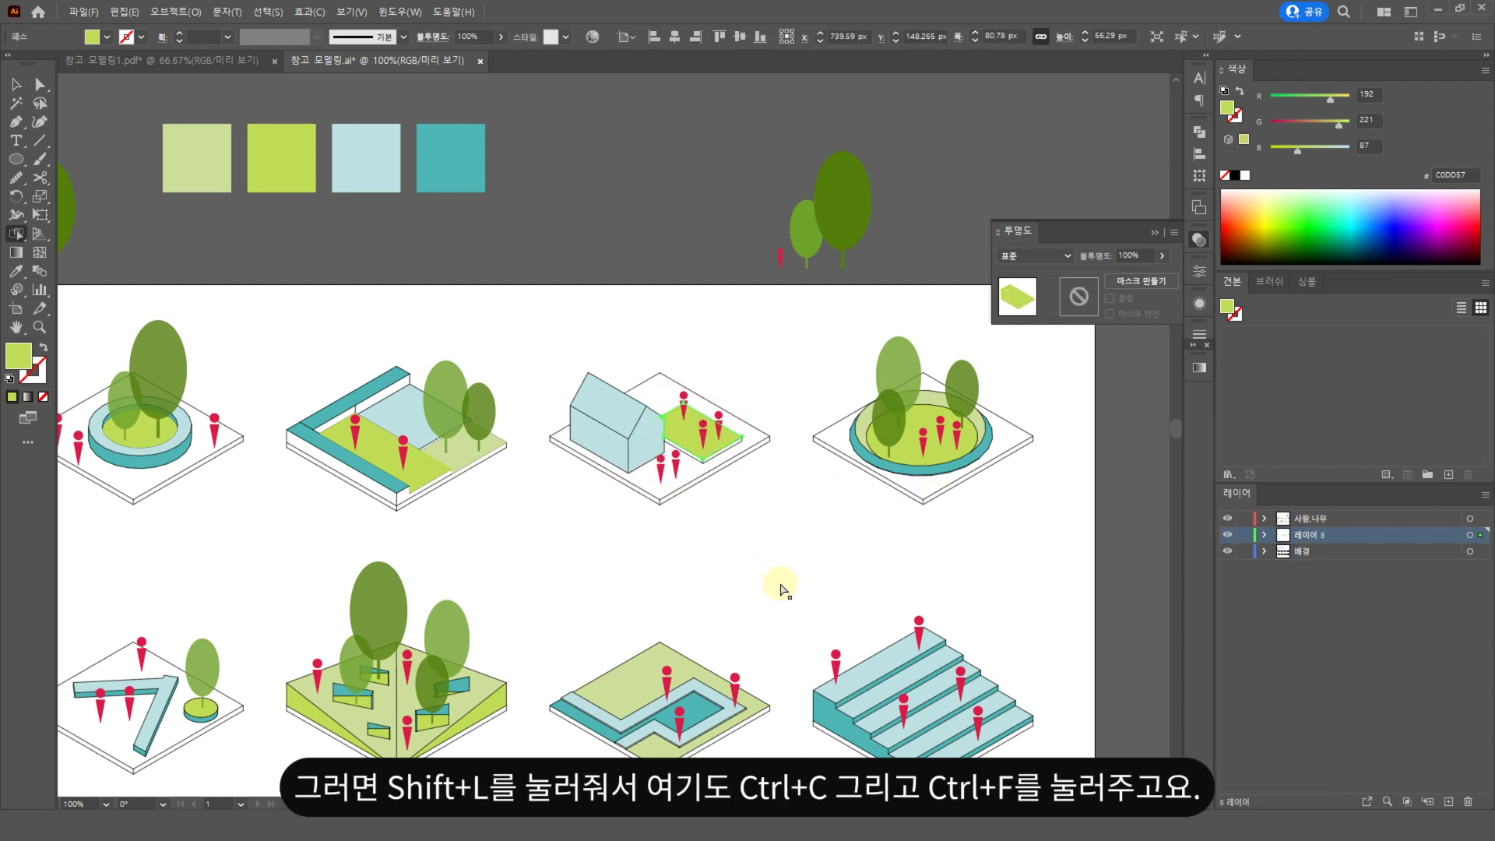
click(915, 446)
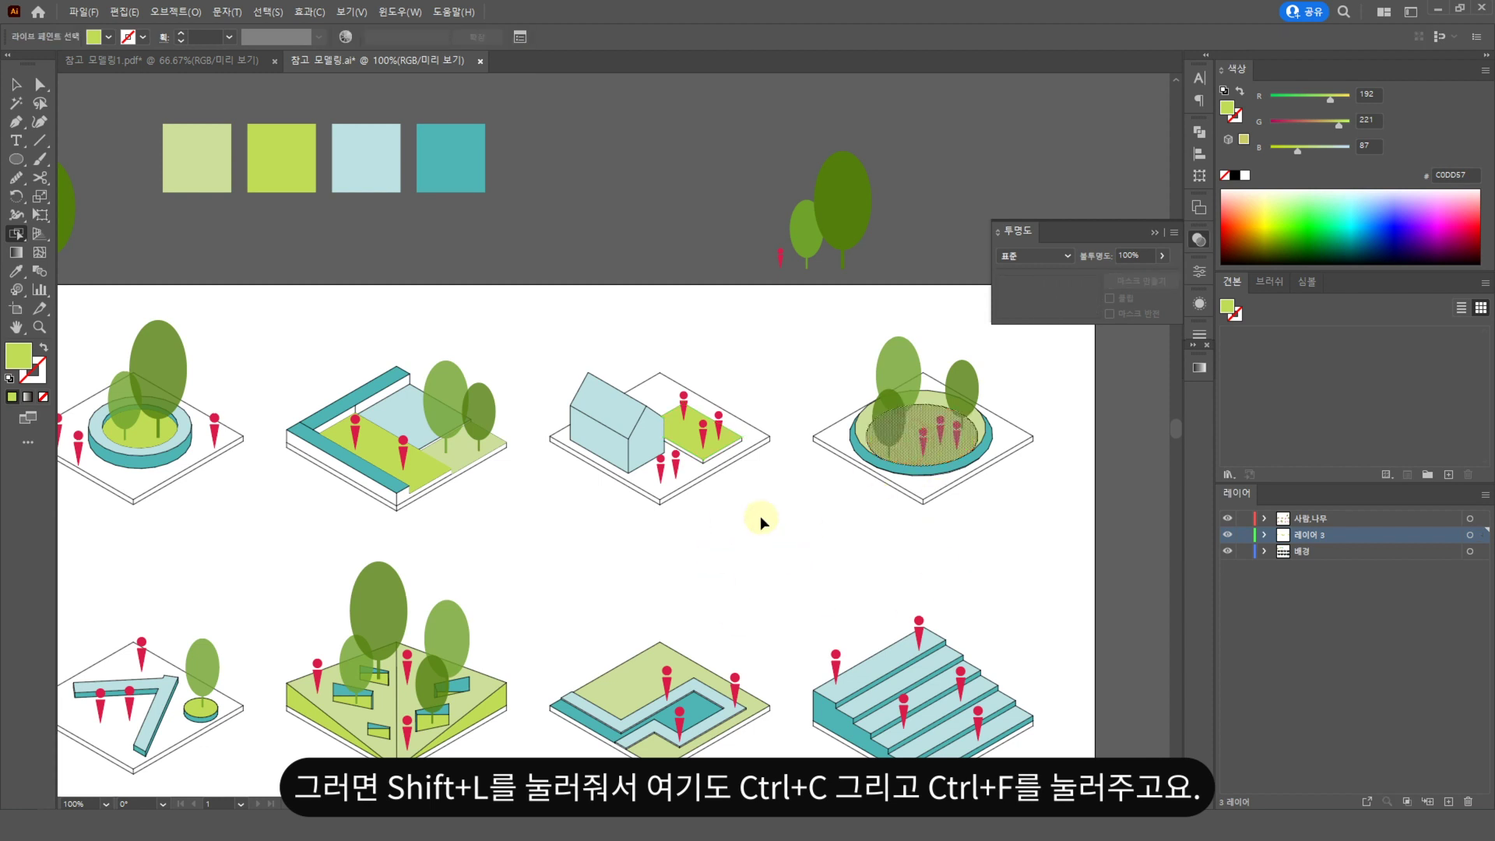
key(ctrl+c)
key(ctrl+f)
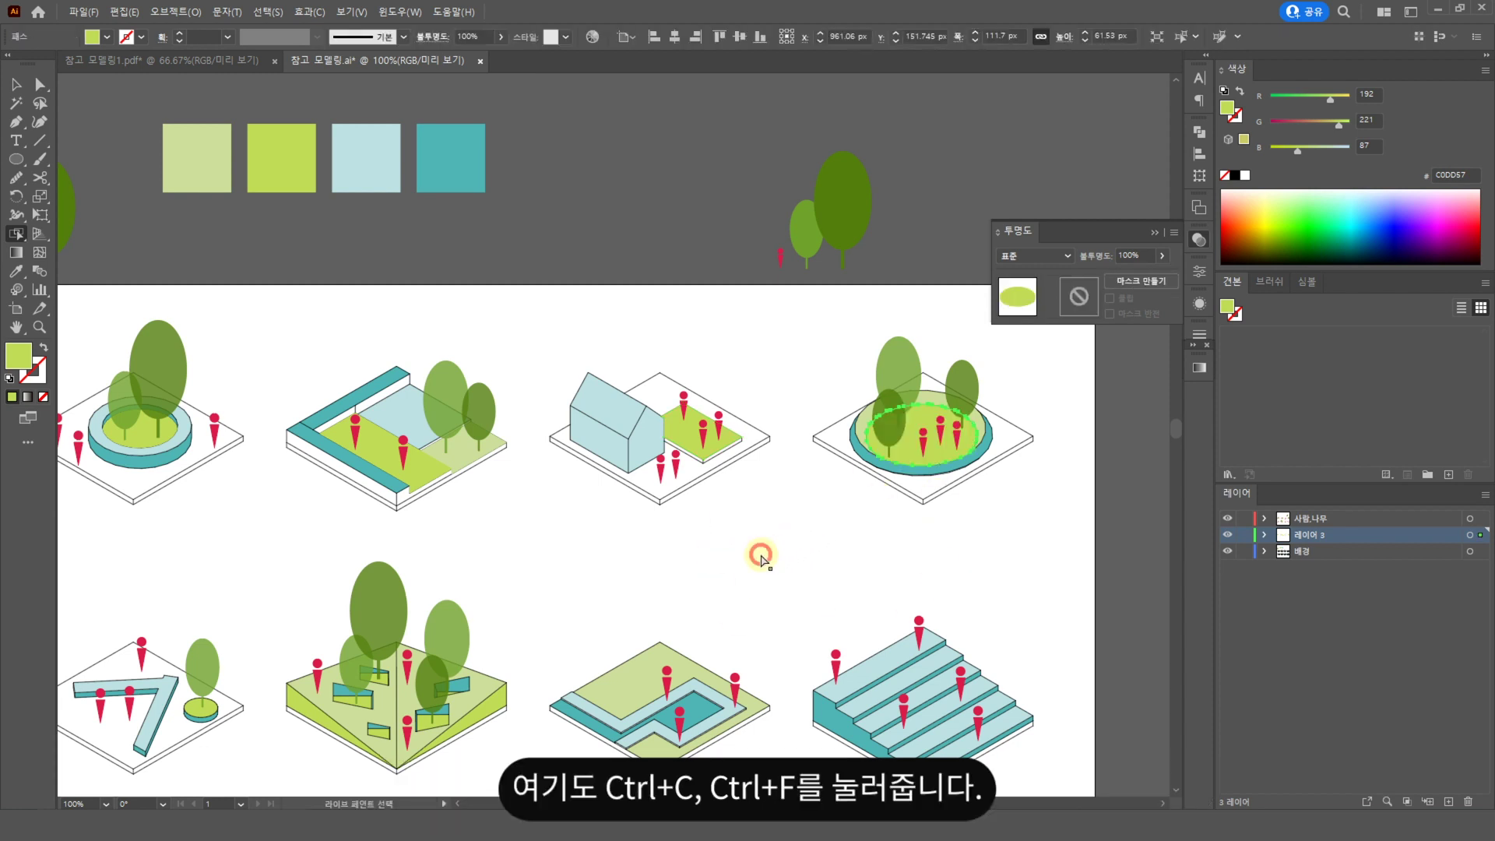
- Isolate 레이어 3 by hiding all the other layers
drag(449, 624, 625, 519)
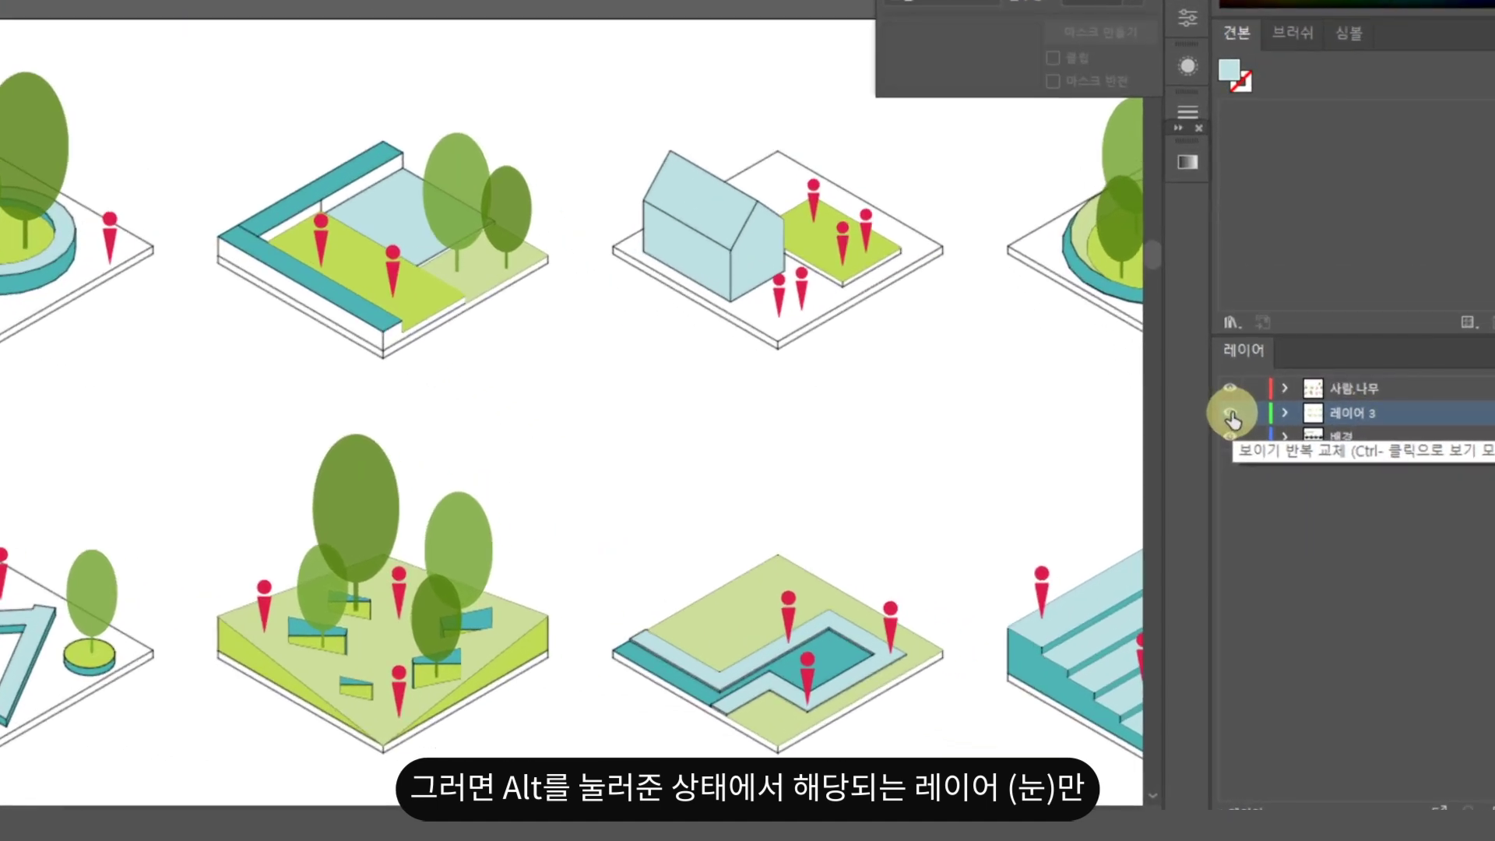
alt+click(1227, 535)
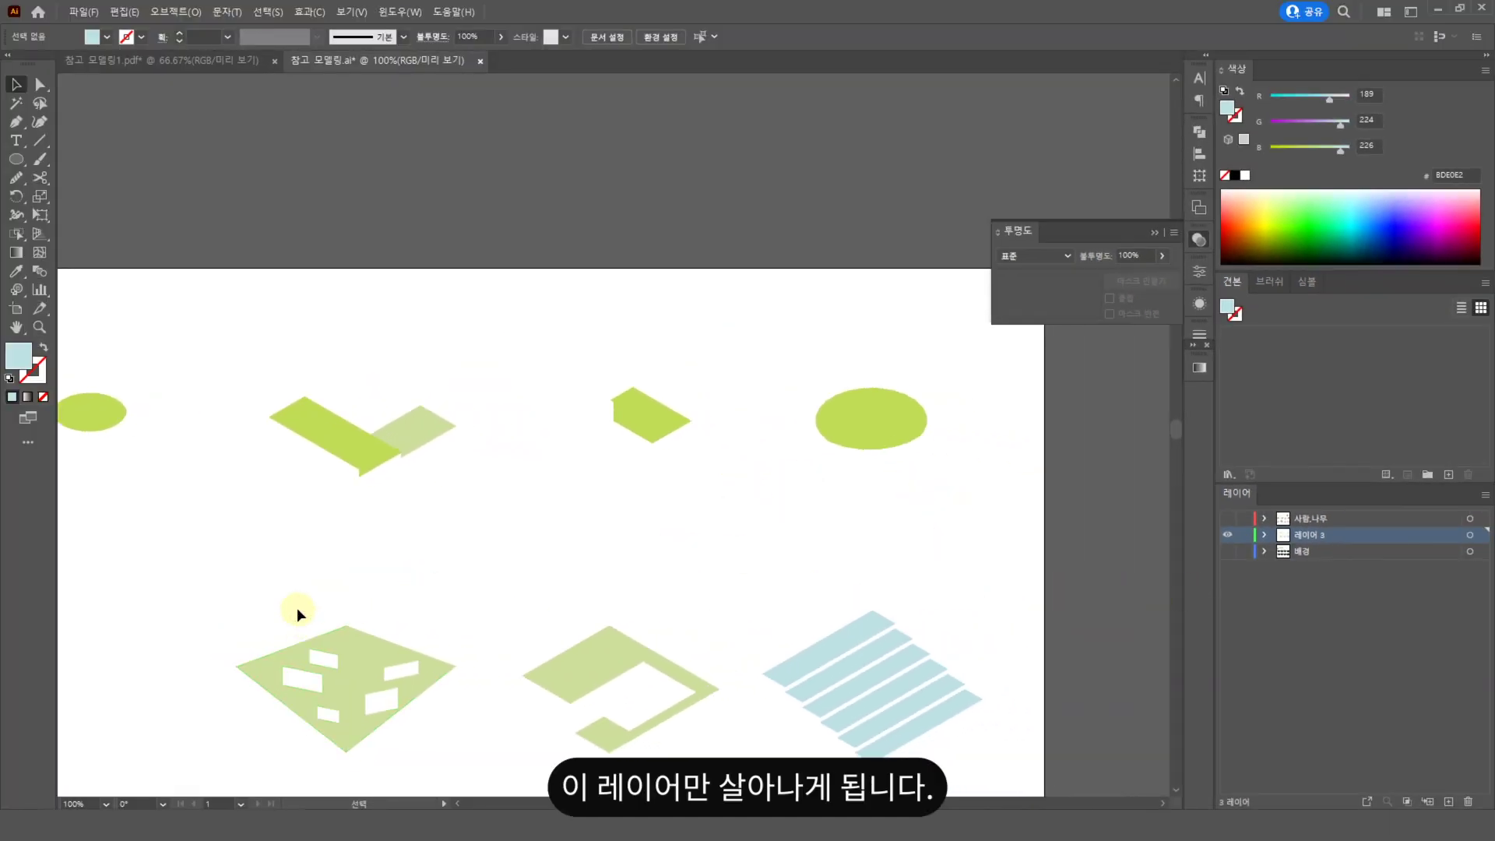
drag(298, 592, 613, 589)
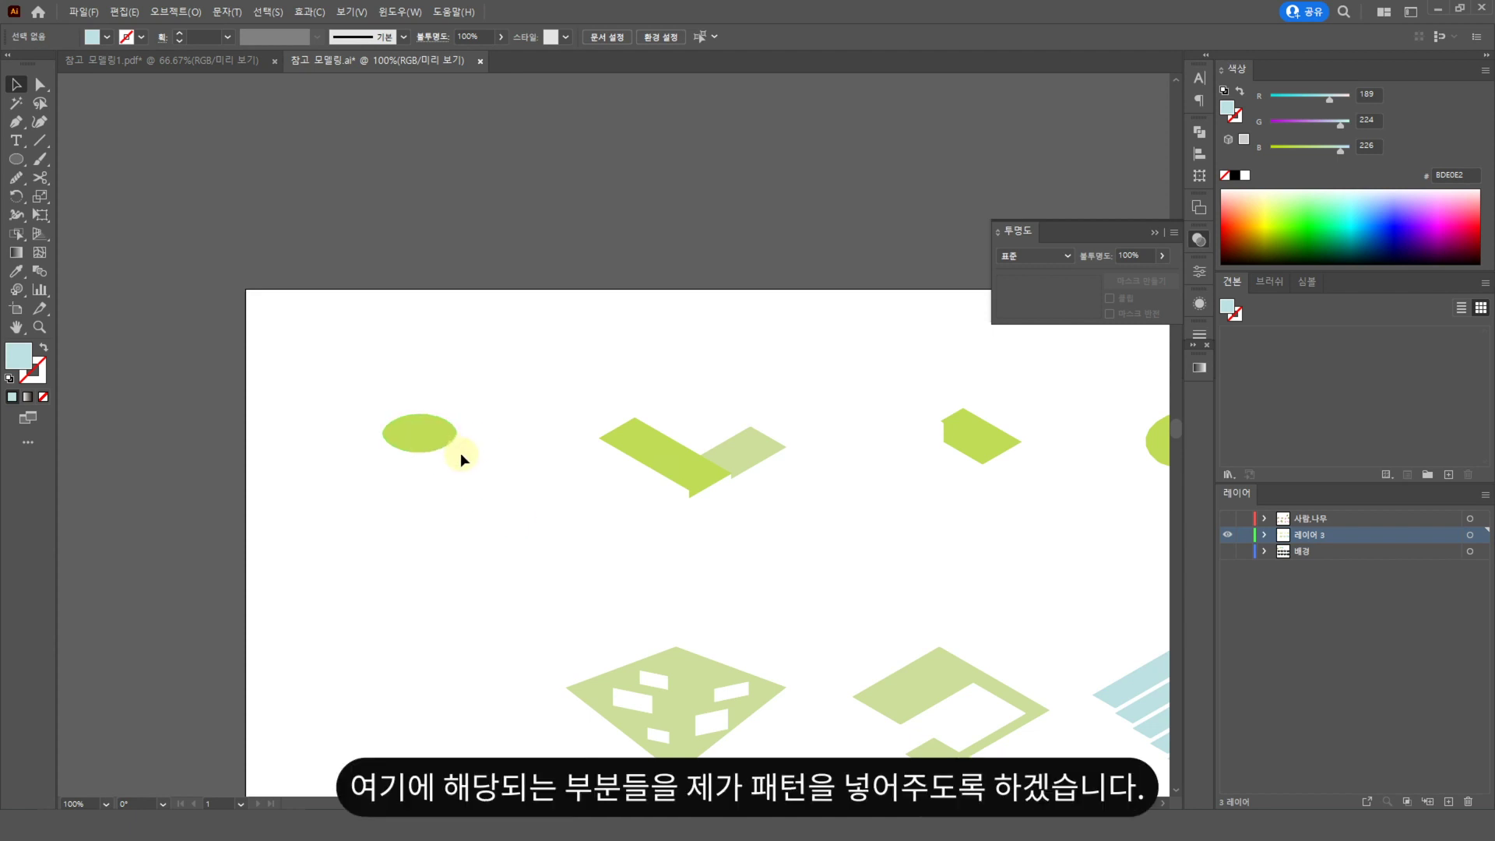
- Select the ring tile's lime ellipse and open the 기본 그래픽_텍스처 pattern swatch library
drag(479, 492, 334, 393)
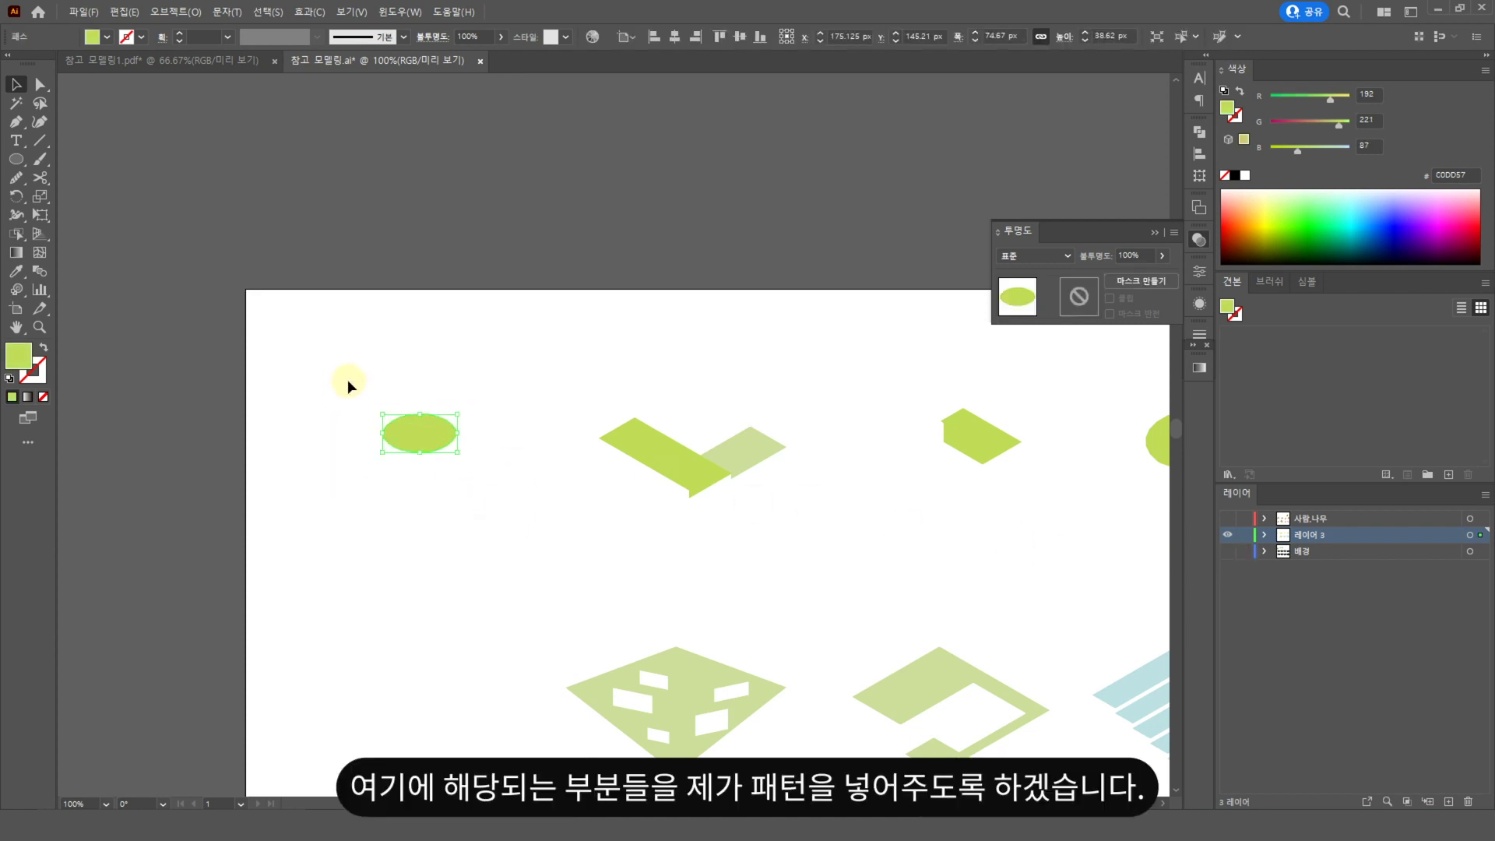
click(1152, 231)
click(399, 11)
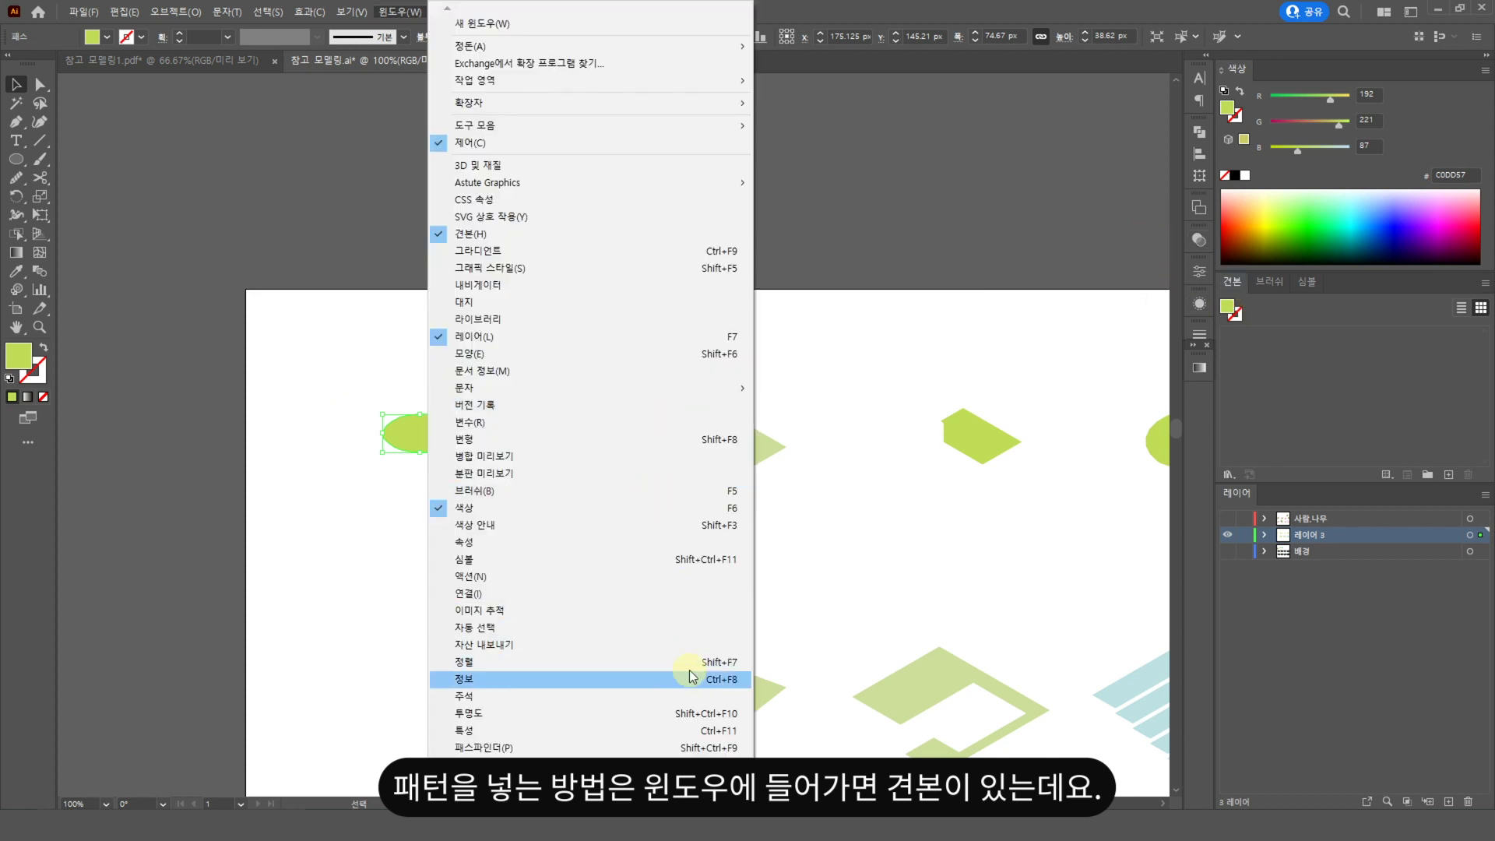
click(551, 227)
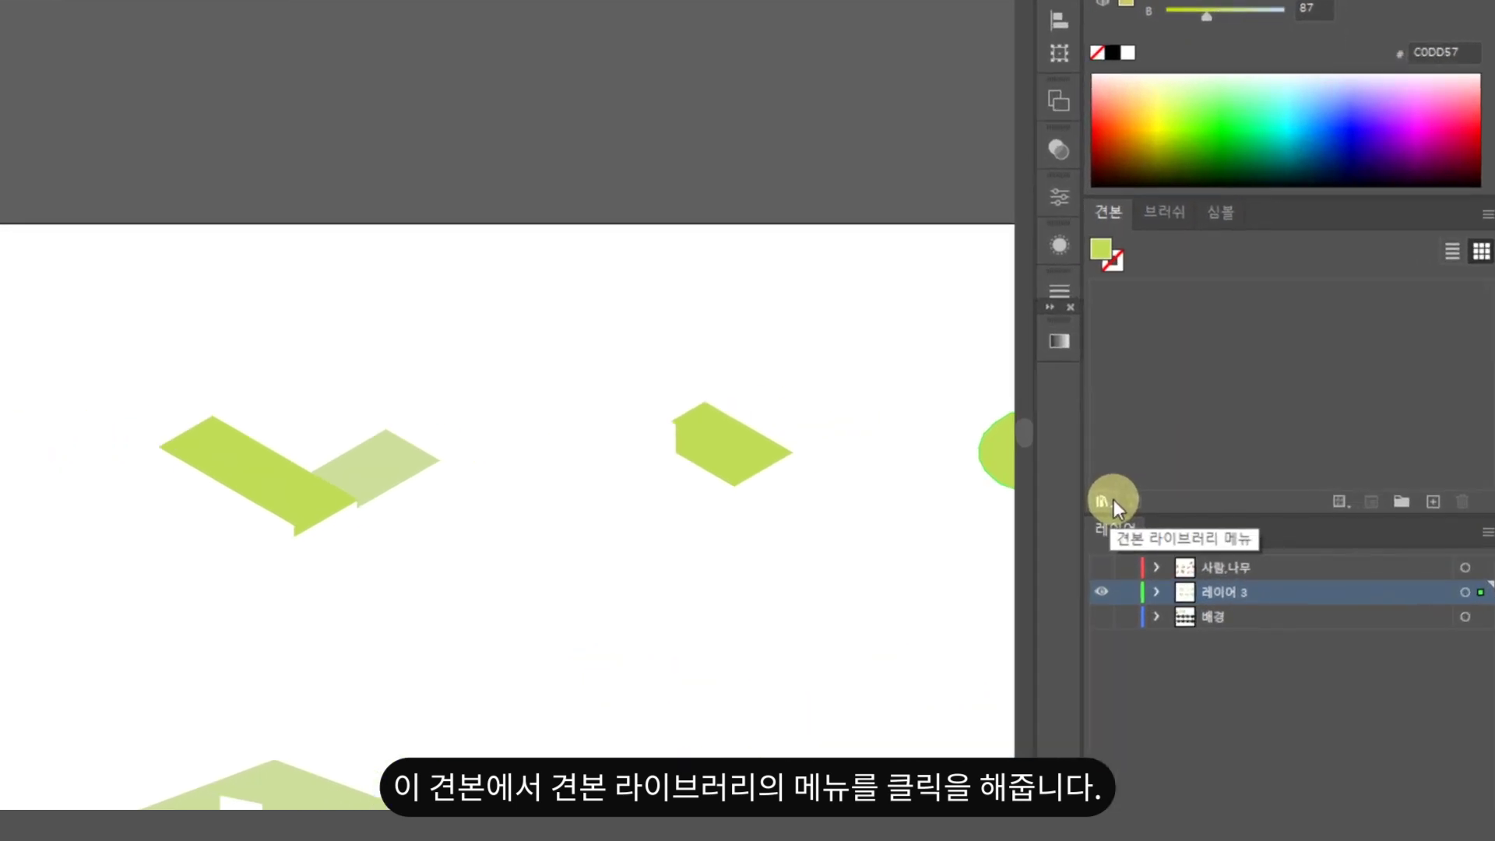
click(1230, 475)
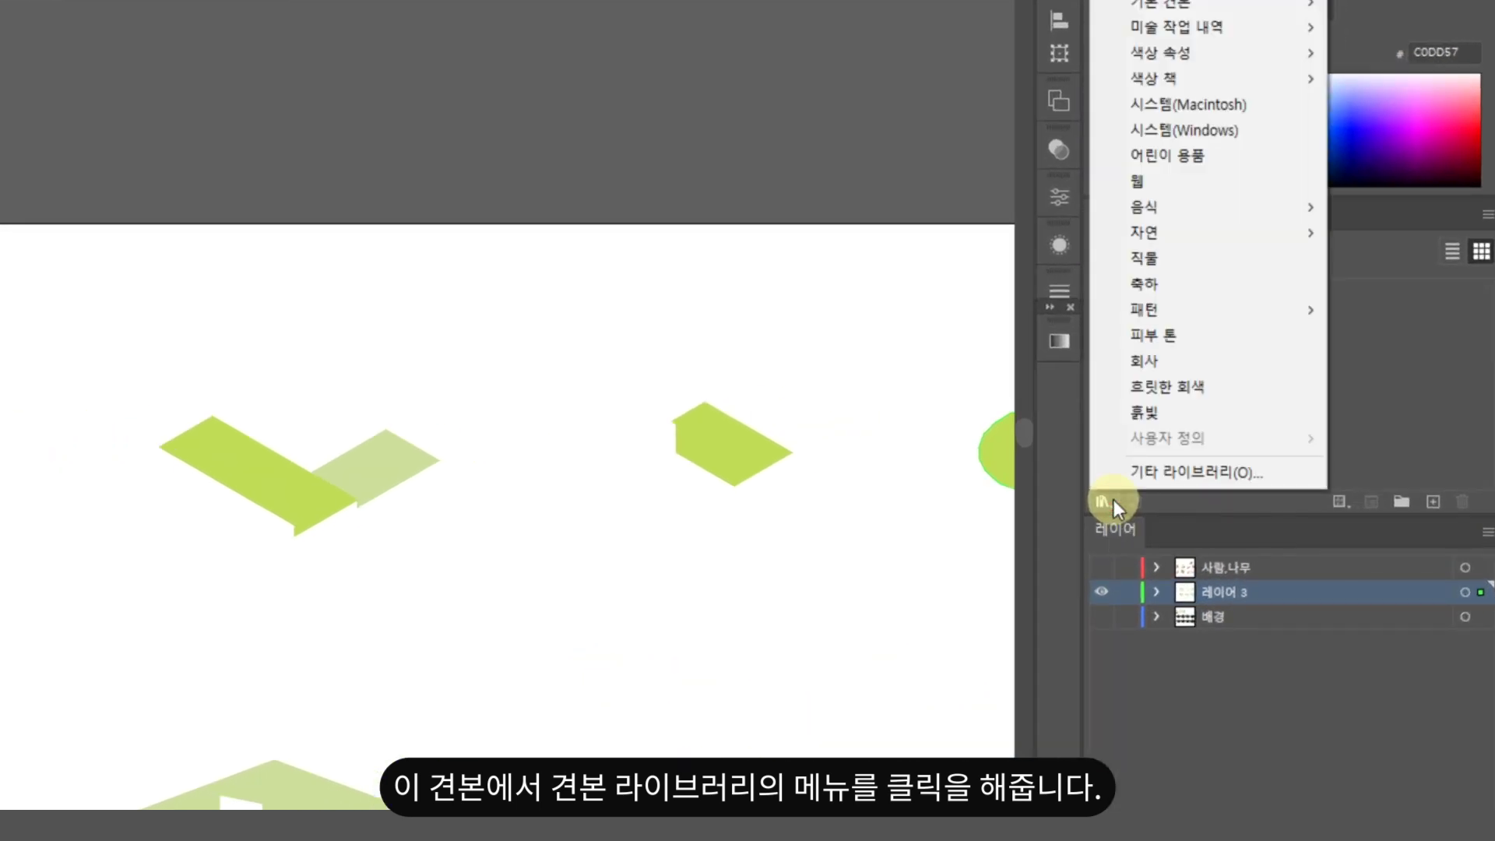
mouse_move(1201, 310)
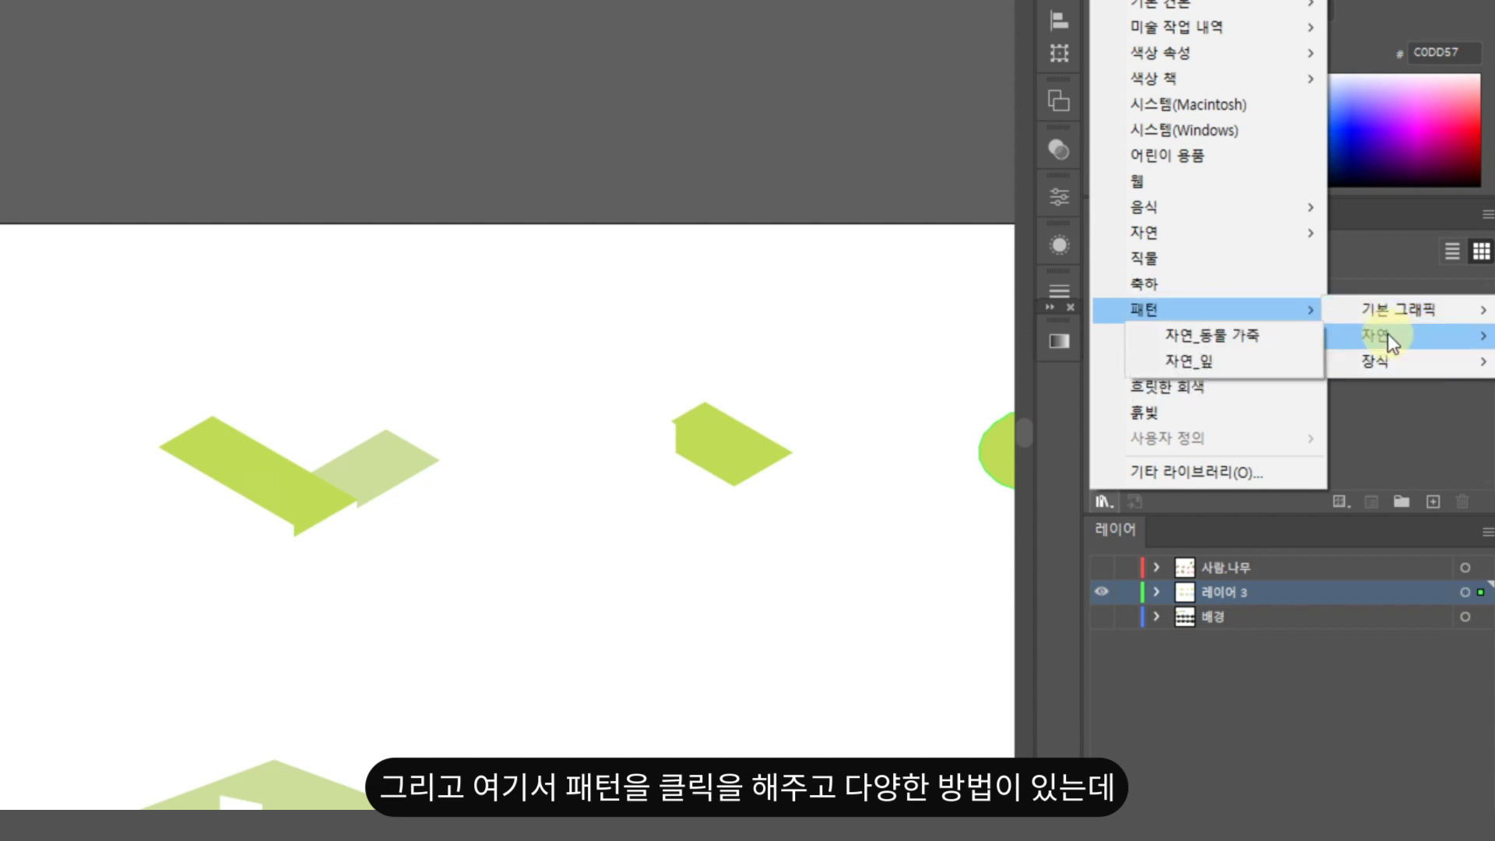
mouse_move(1392, 314)
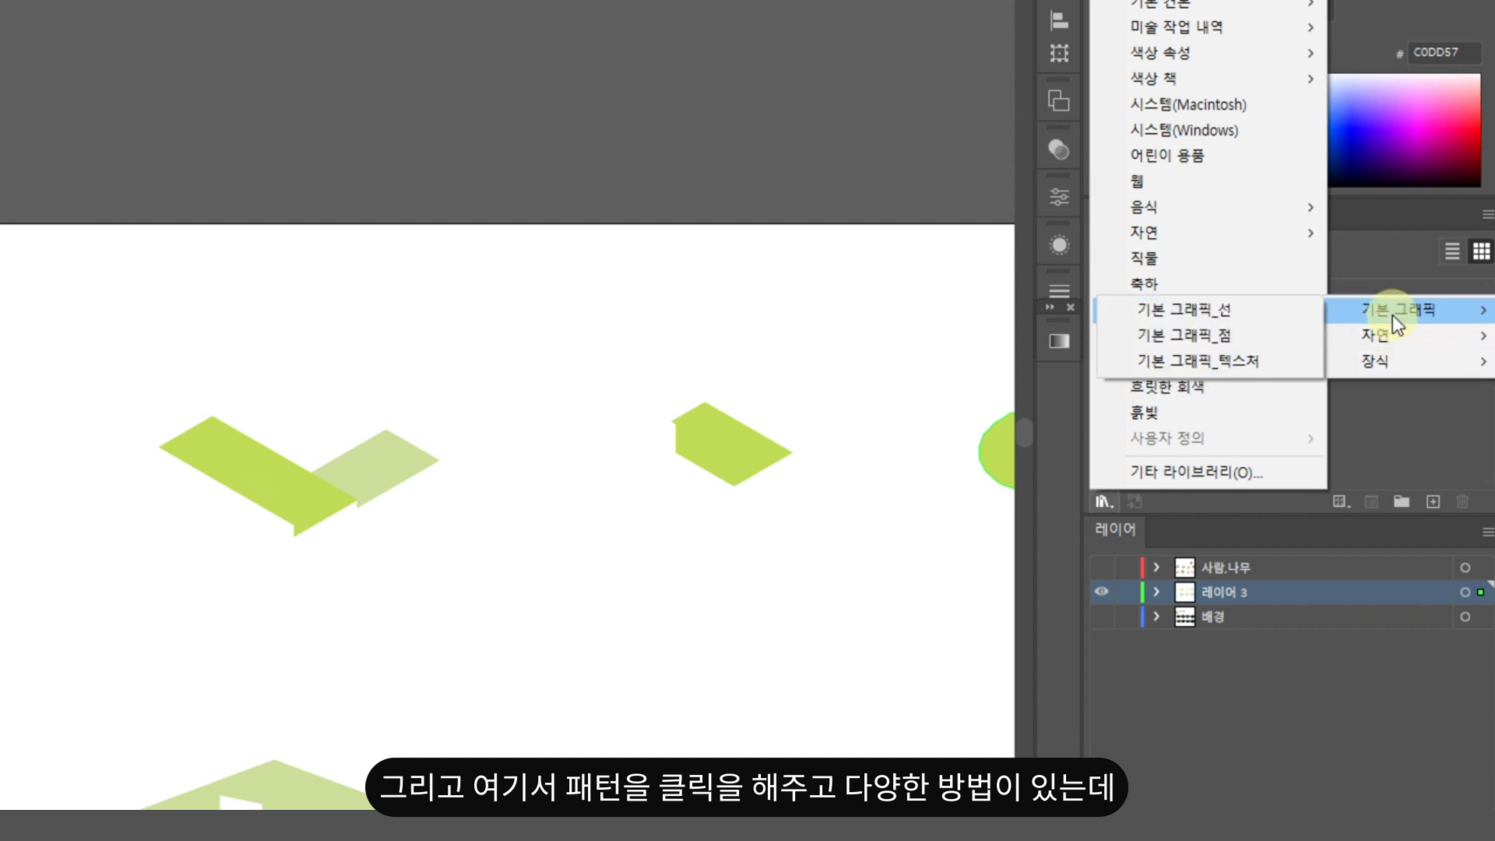
click(1246, 368)
drag(267, 360, 478, 129)
drag(559, 256, 595, 351)
drag(891, 369, 890, 379)
drag(827, 193, 880, 172)
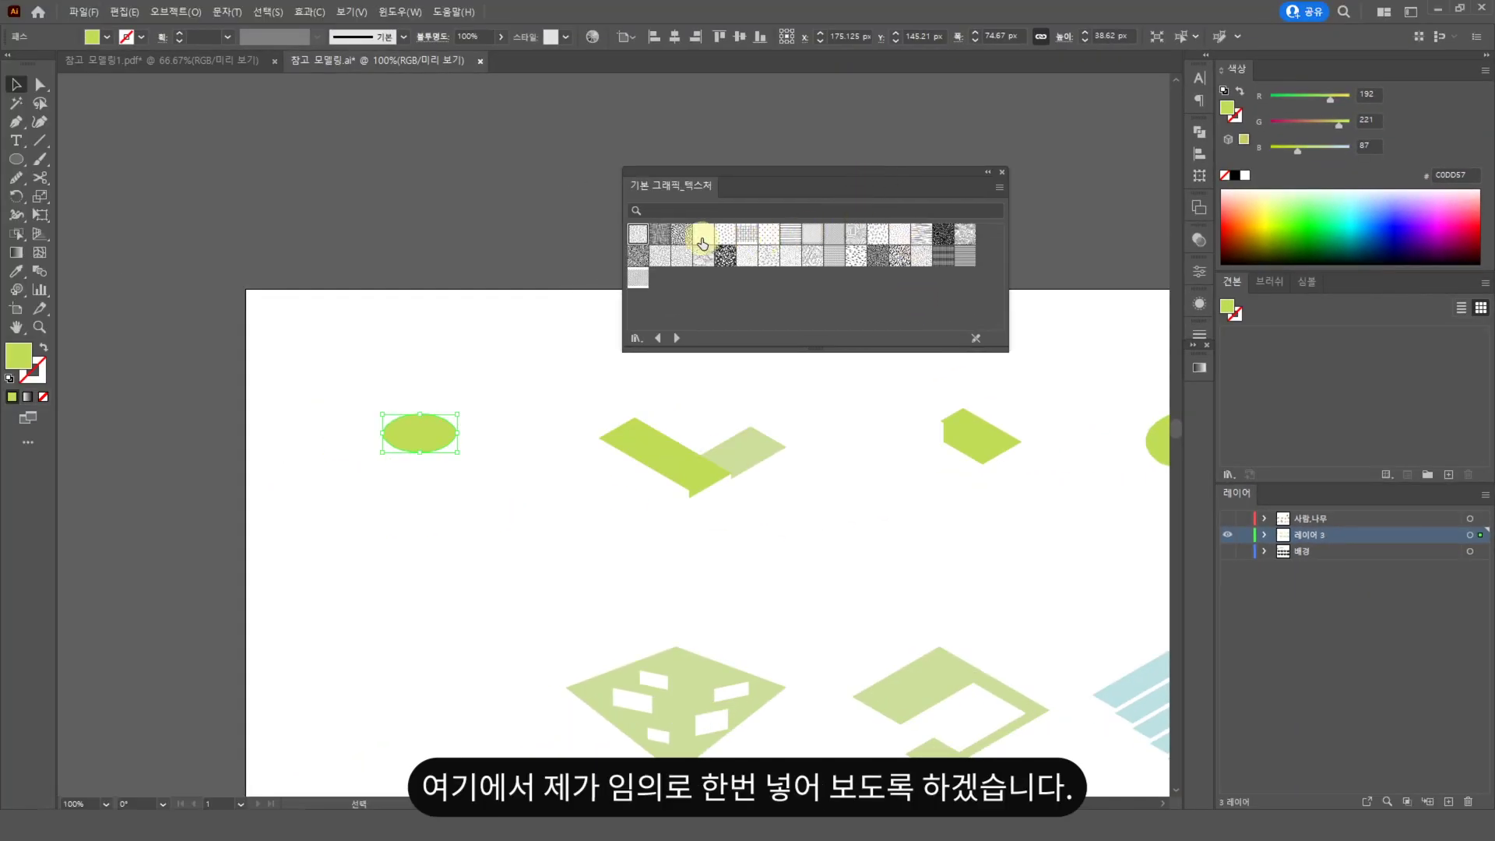
- Fill the ellipse with the library's first texture pattern, and show the 배경 layer beneath it
click(638, 236)
scroll(544, 511, up, 3)
drag(539, 598, 209, 426)
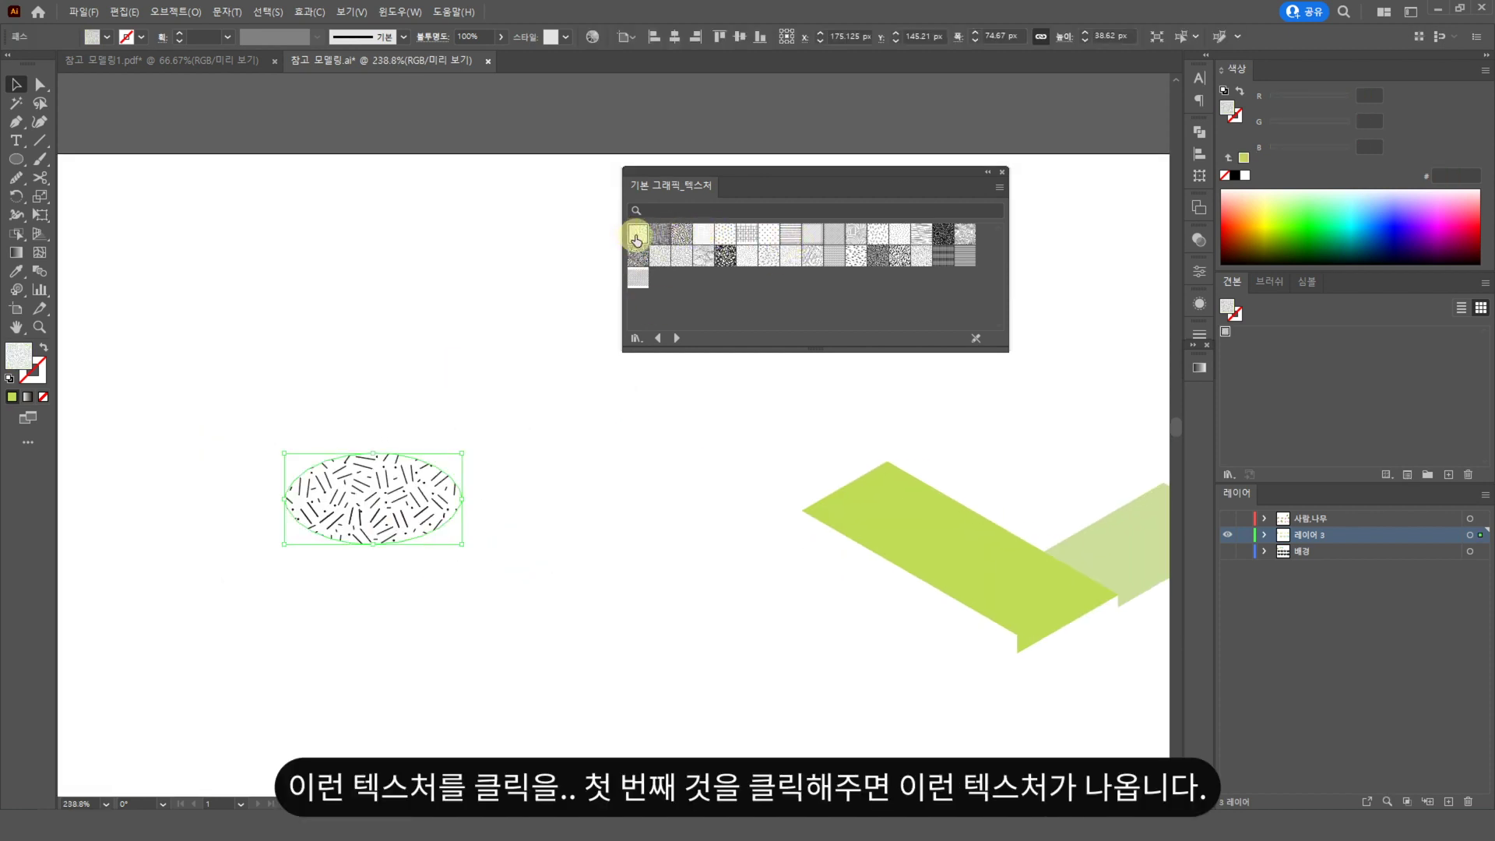
drag(535, 573, 226, 407)
click(675, 539)
click(1226, 552)
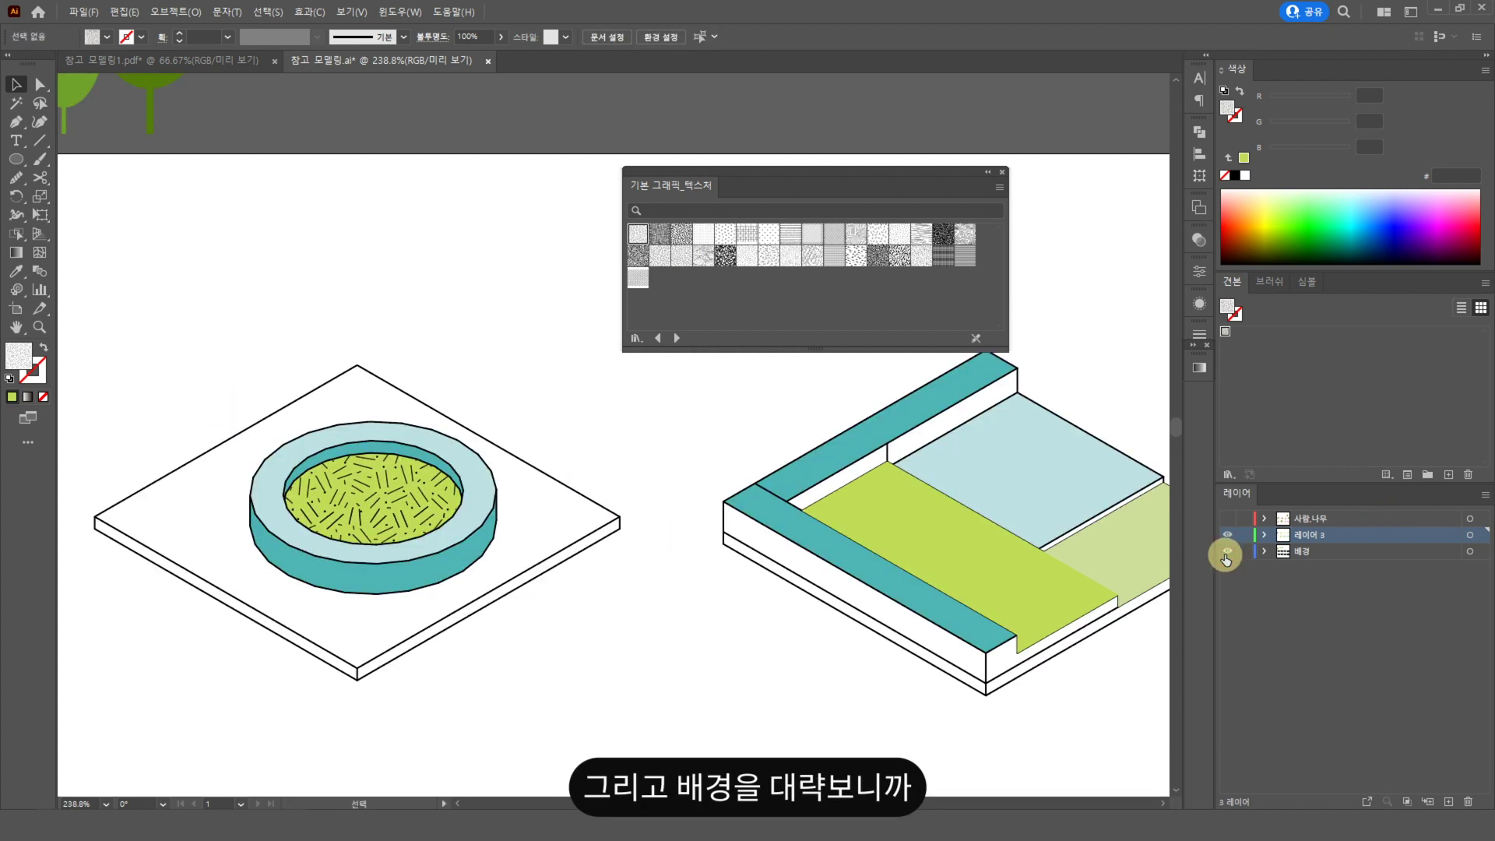
click(405, 500)
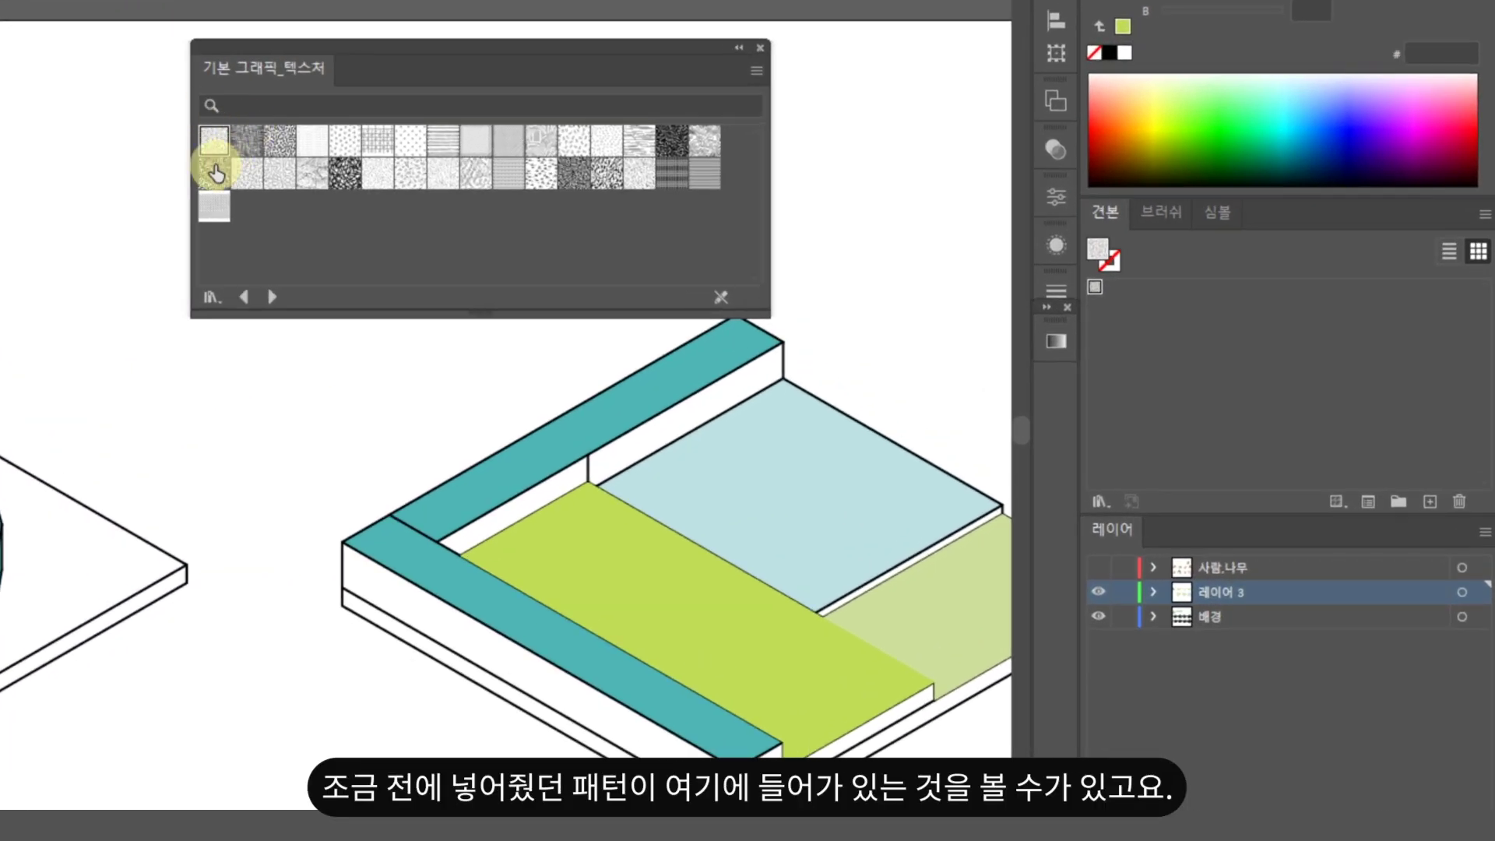
- Switch the document's swatches to the large thumbnail view (큰 축소판 보기)
drag(216, 172, 1132, 259)
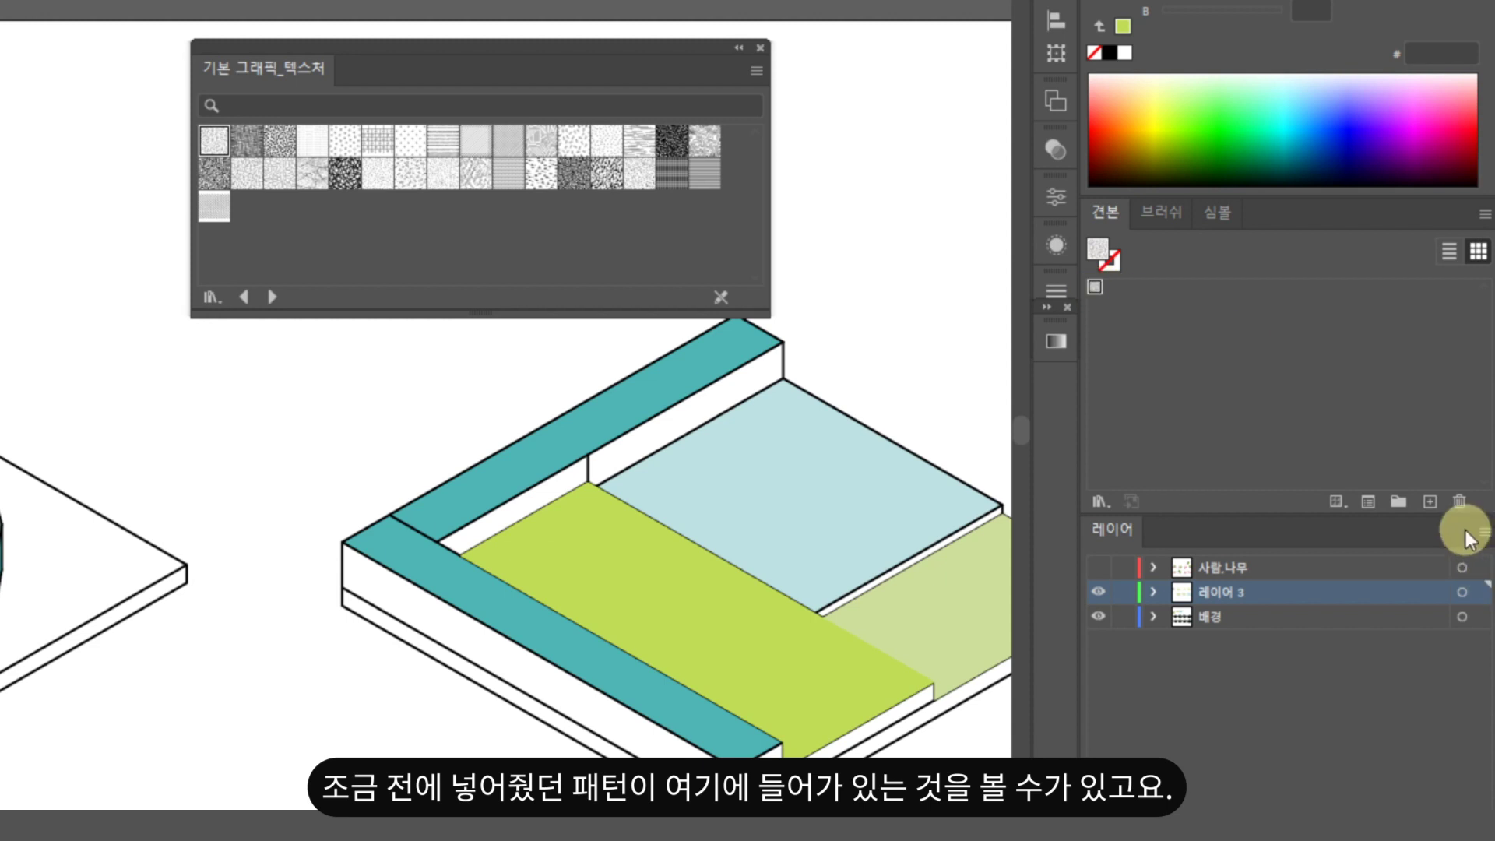
click(1115, 356)
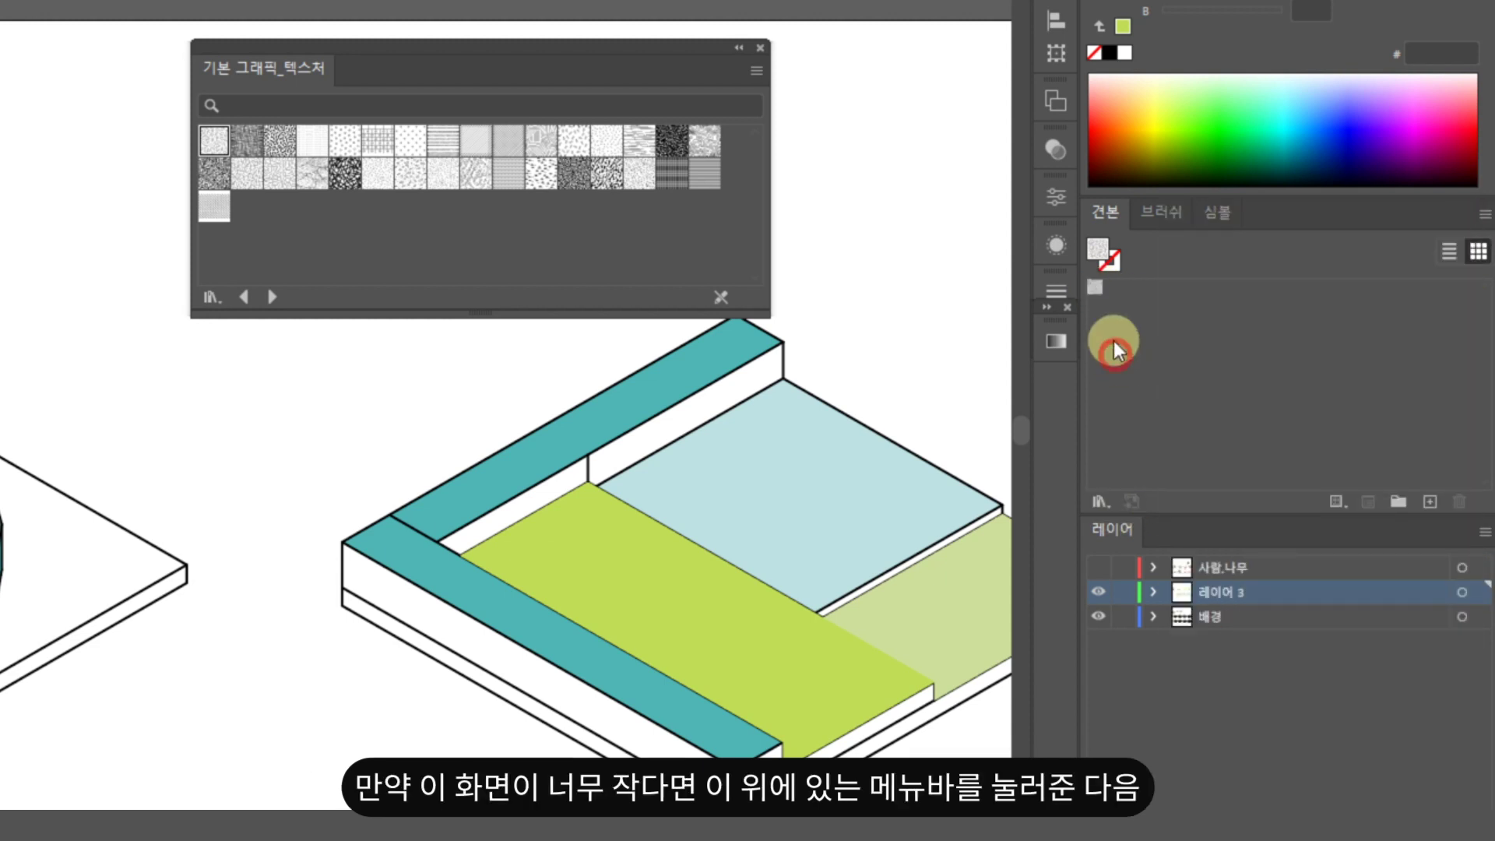
click(1484, 216)
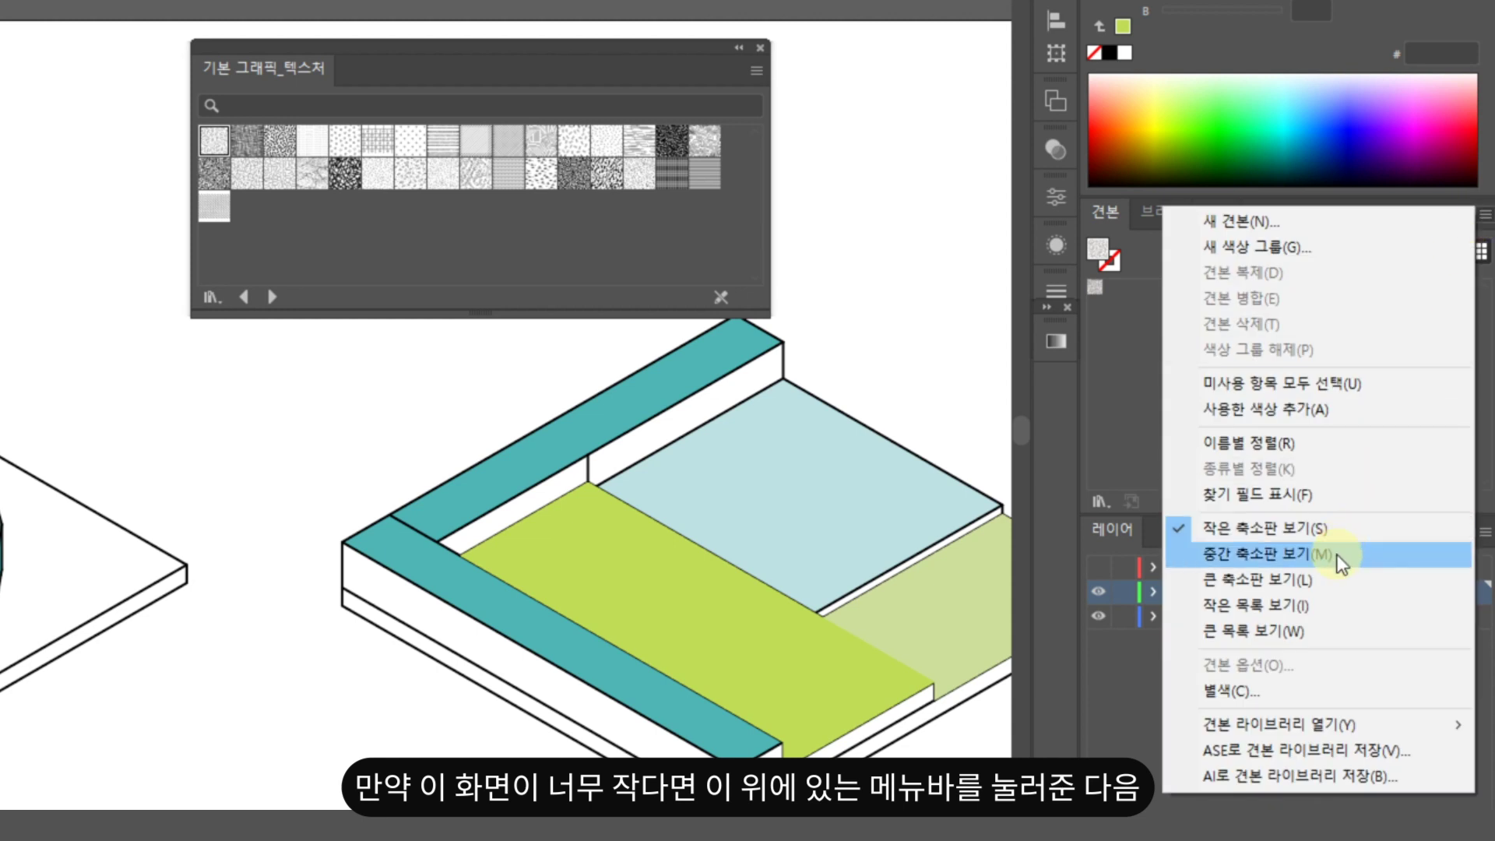
click(1320, 578)
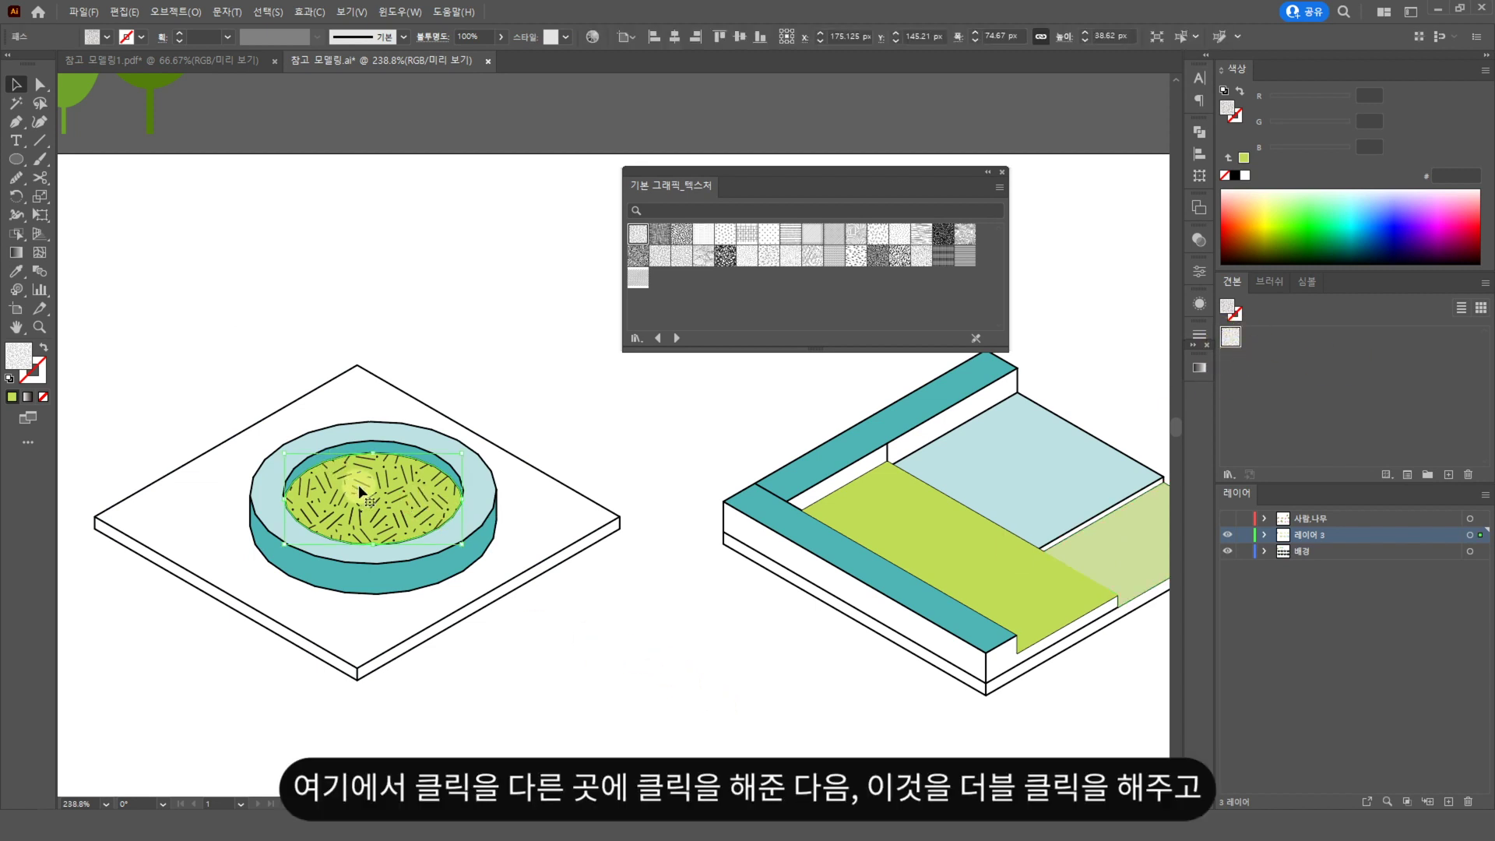
- Deselect the ellipse and open the 새 발 pattern swatch for editing
click(596, 650)
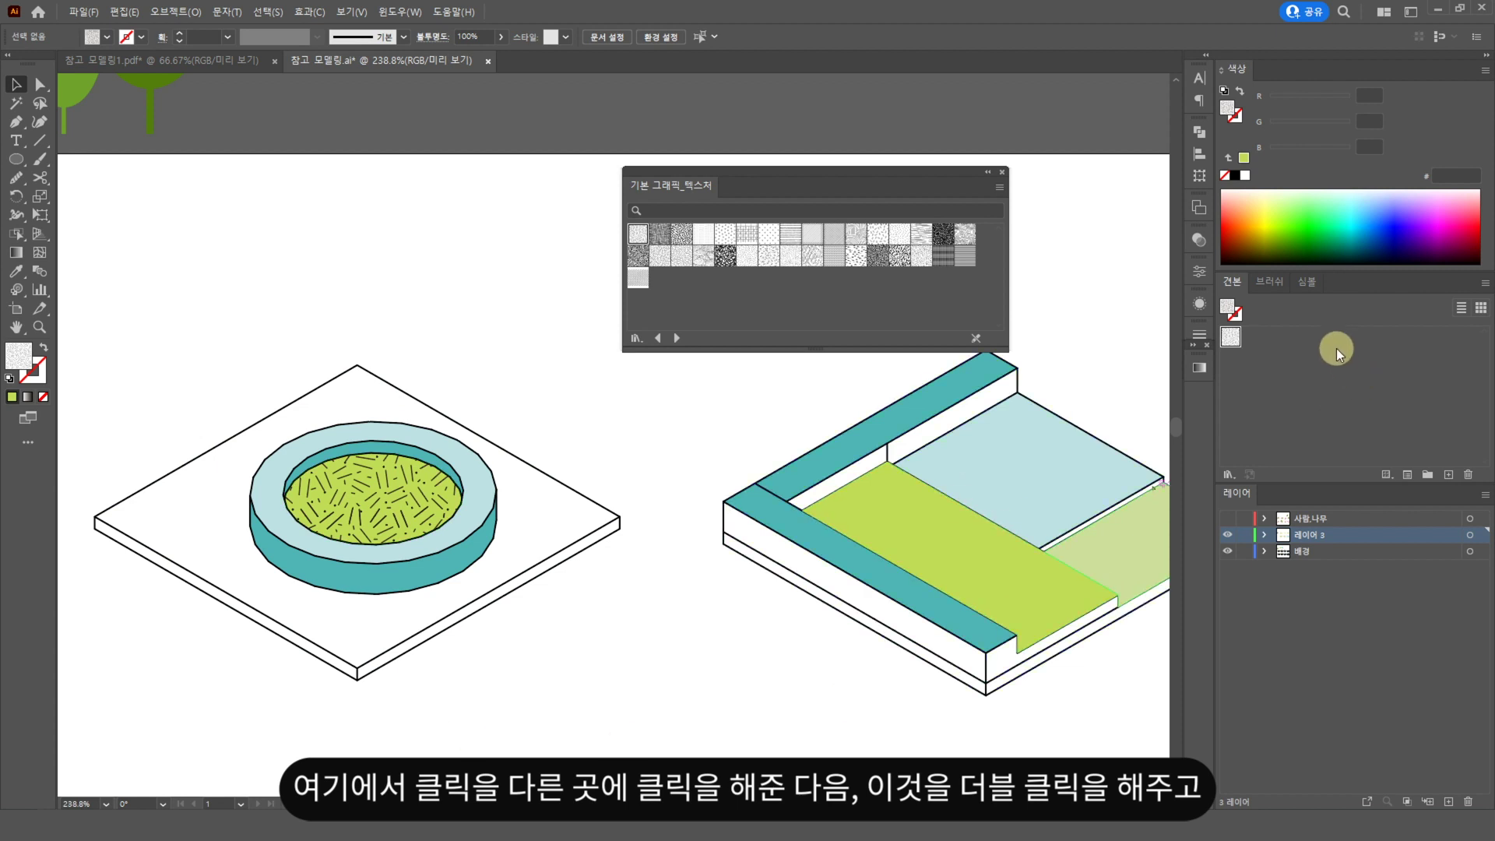
double_click(1233, 338)
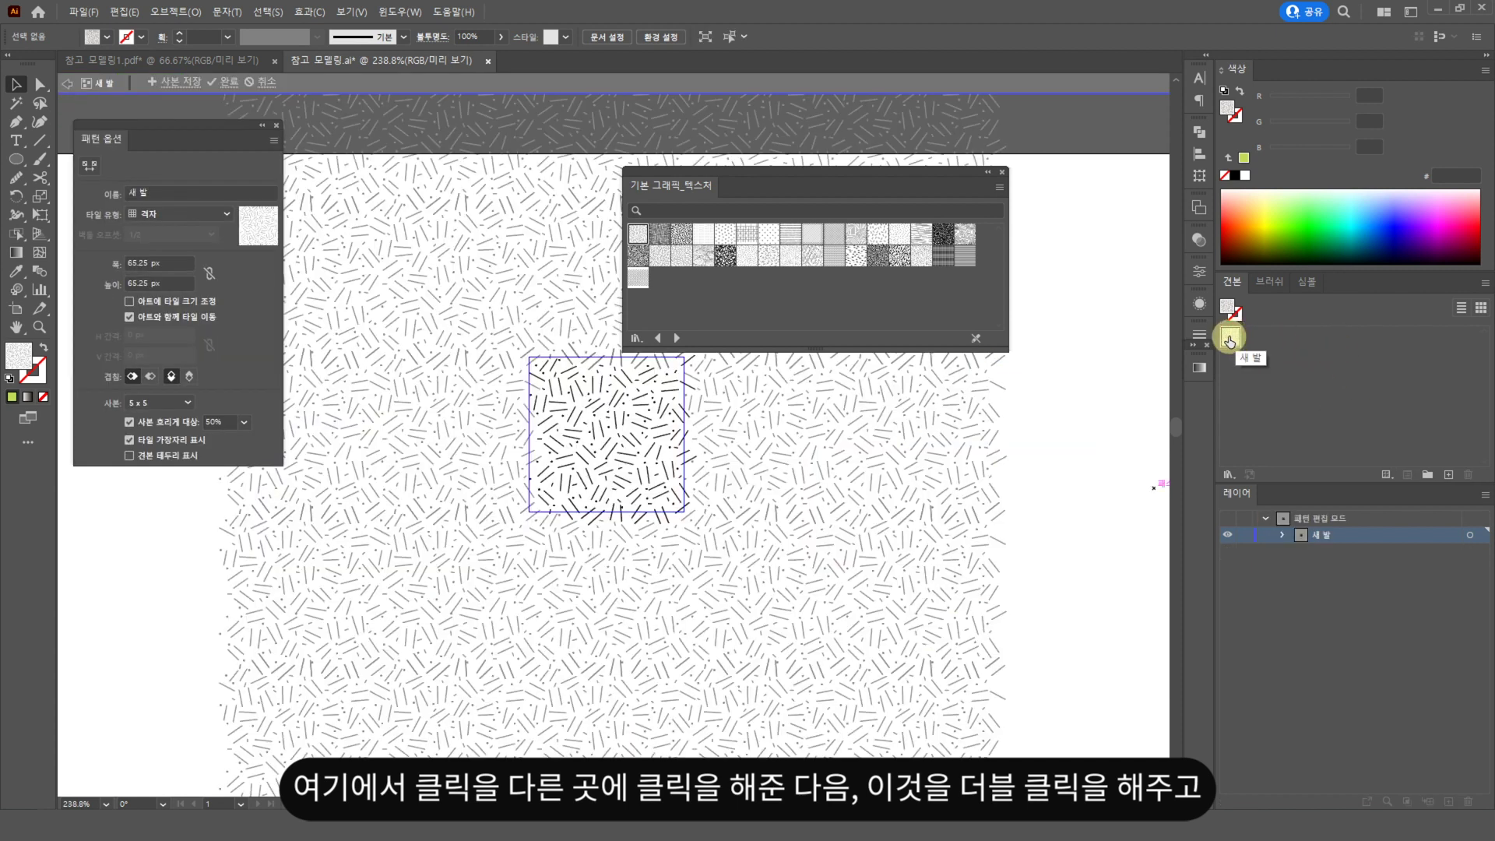
click(882, 597)
- Change the stroke color of the pattern tile's lines to white (FFFFFF)
click(557, 380)
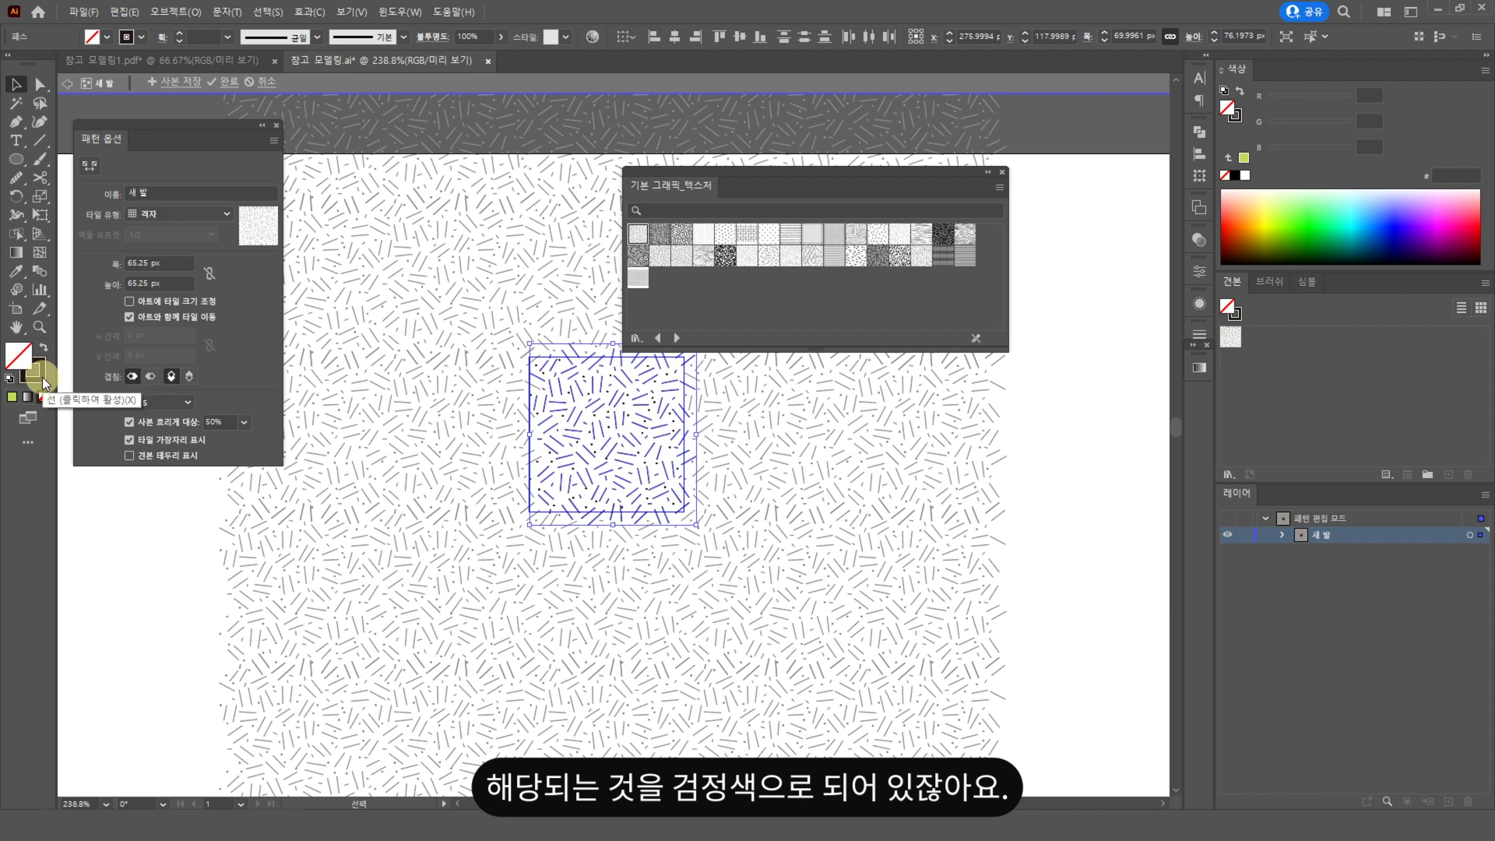
double_click(40, 377)
drag(988, 362, 840, 274)
click(1209, 283)
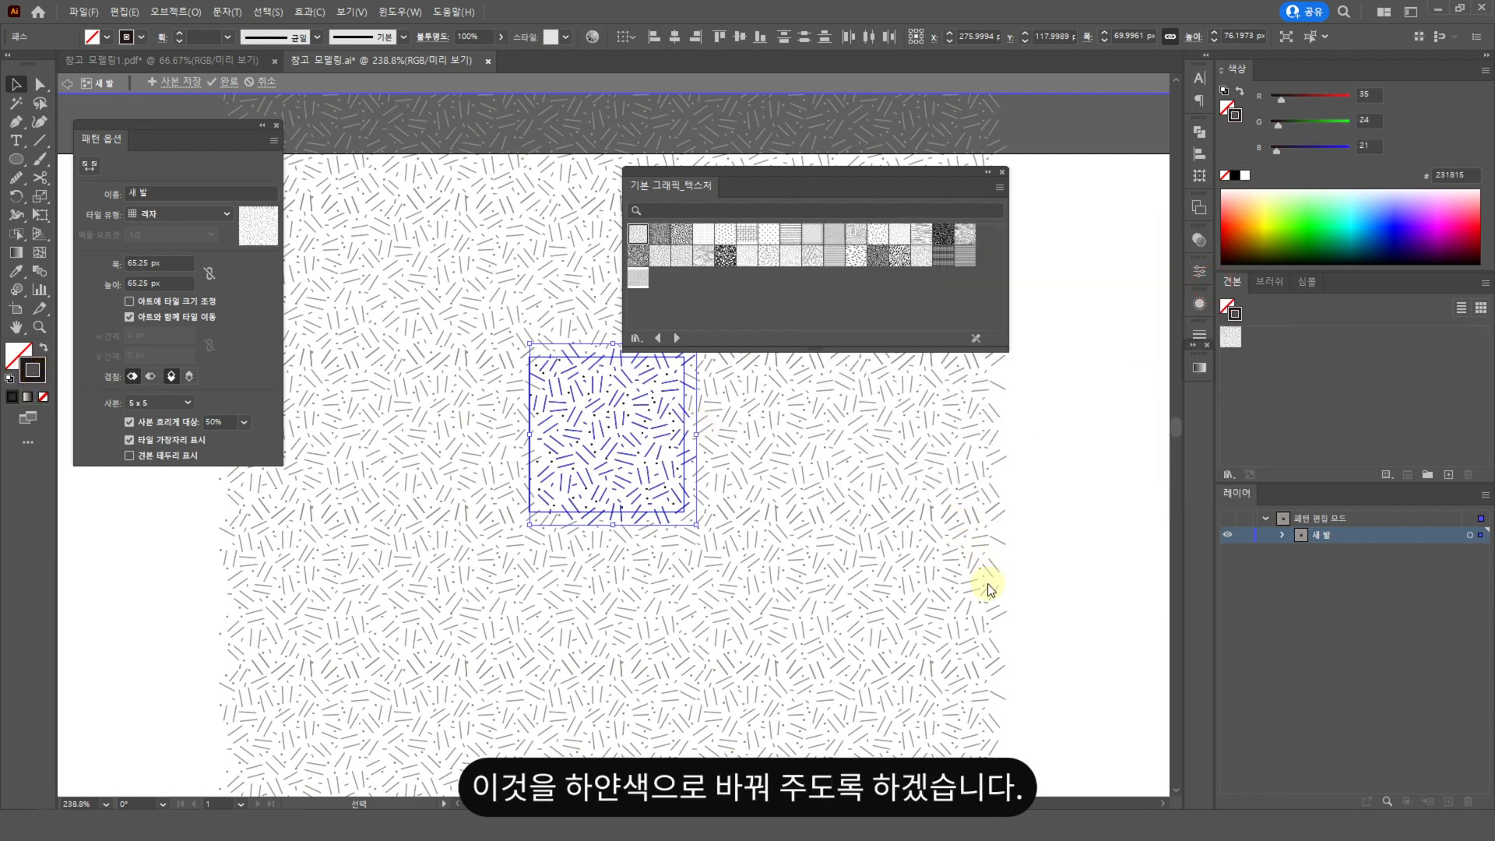
click(327, 260)
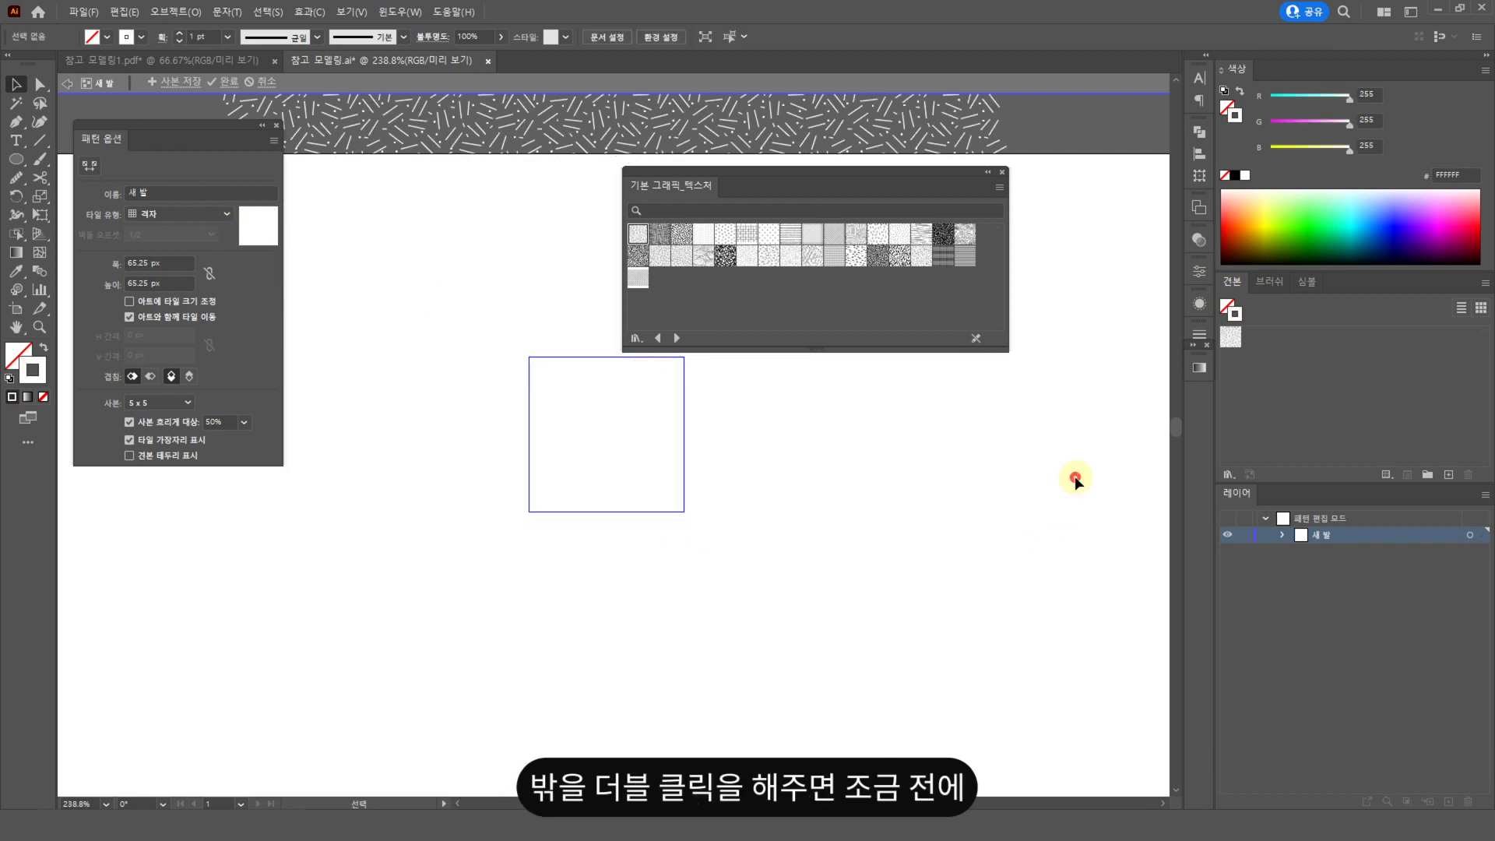
- Exit pattern editing and scale only the ellipse's pattern fill uniformly to 50%, with object transformation off and pattern transformation on
double_click(1074, 475)
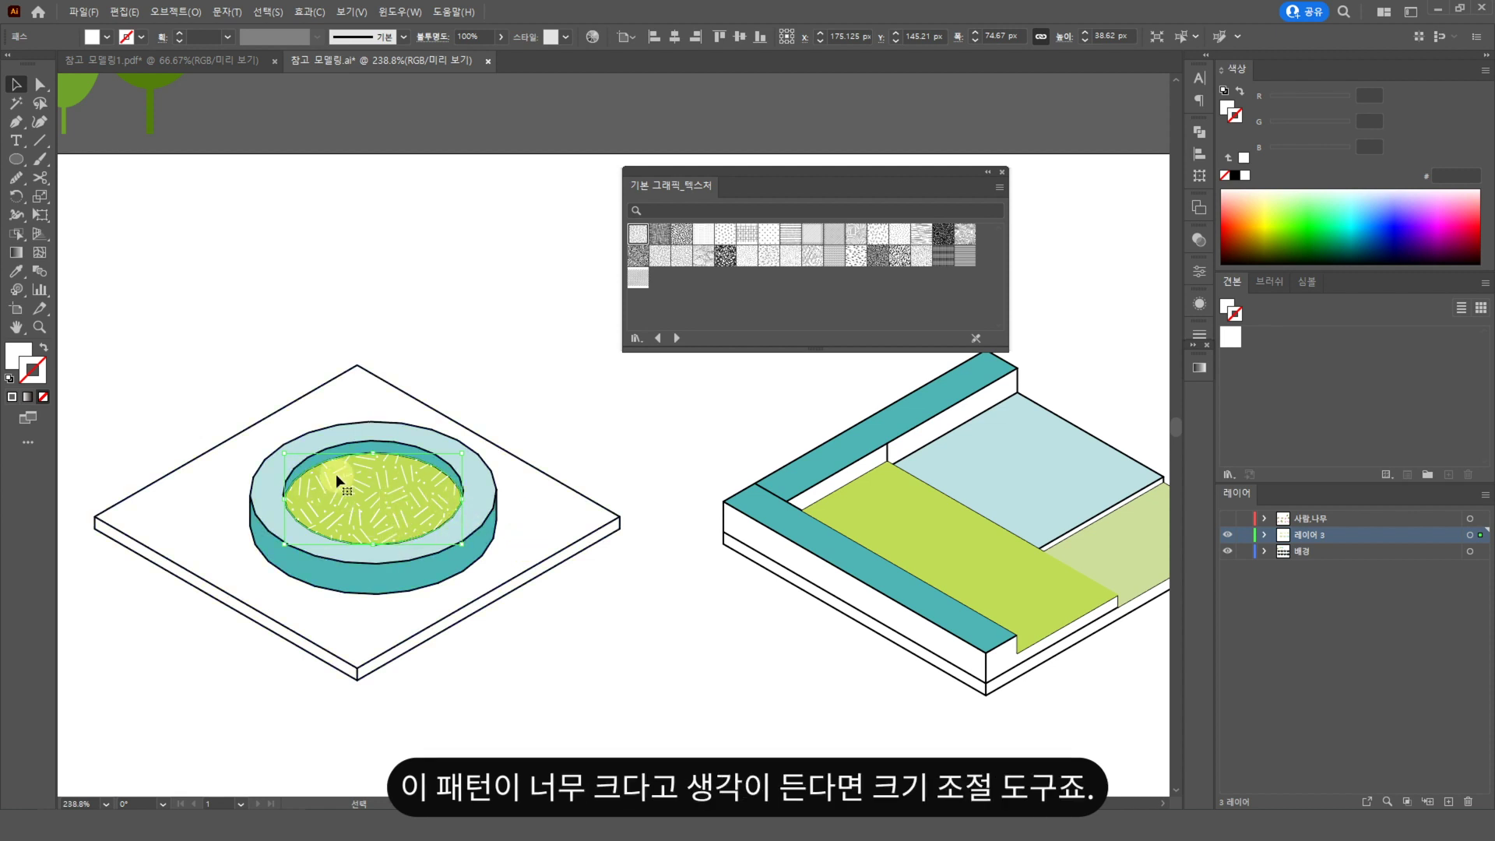
double_click(40, 196)
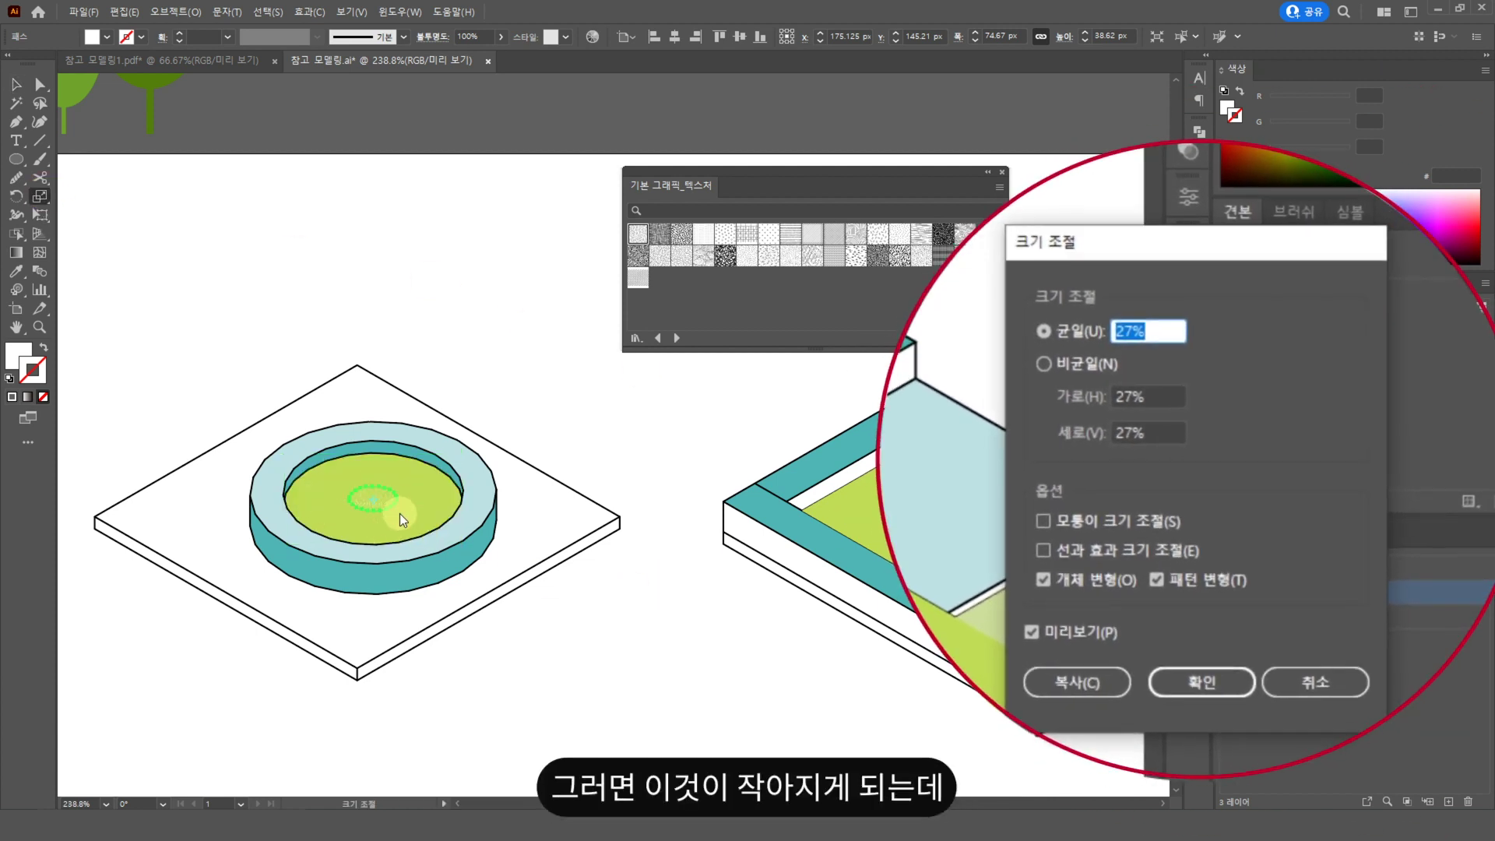
click(1102, 581)
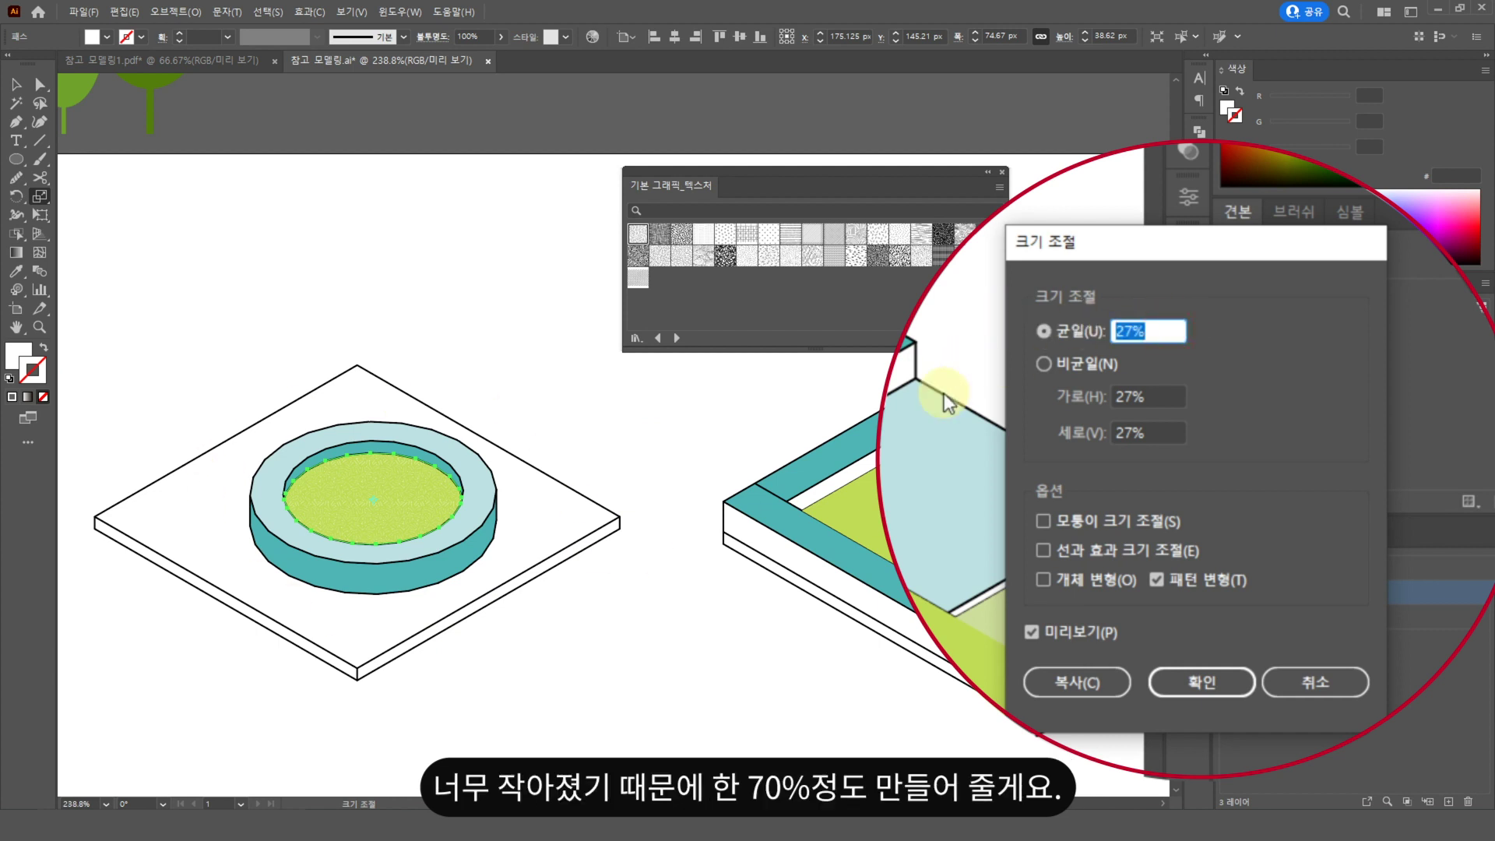
text(70)
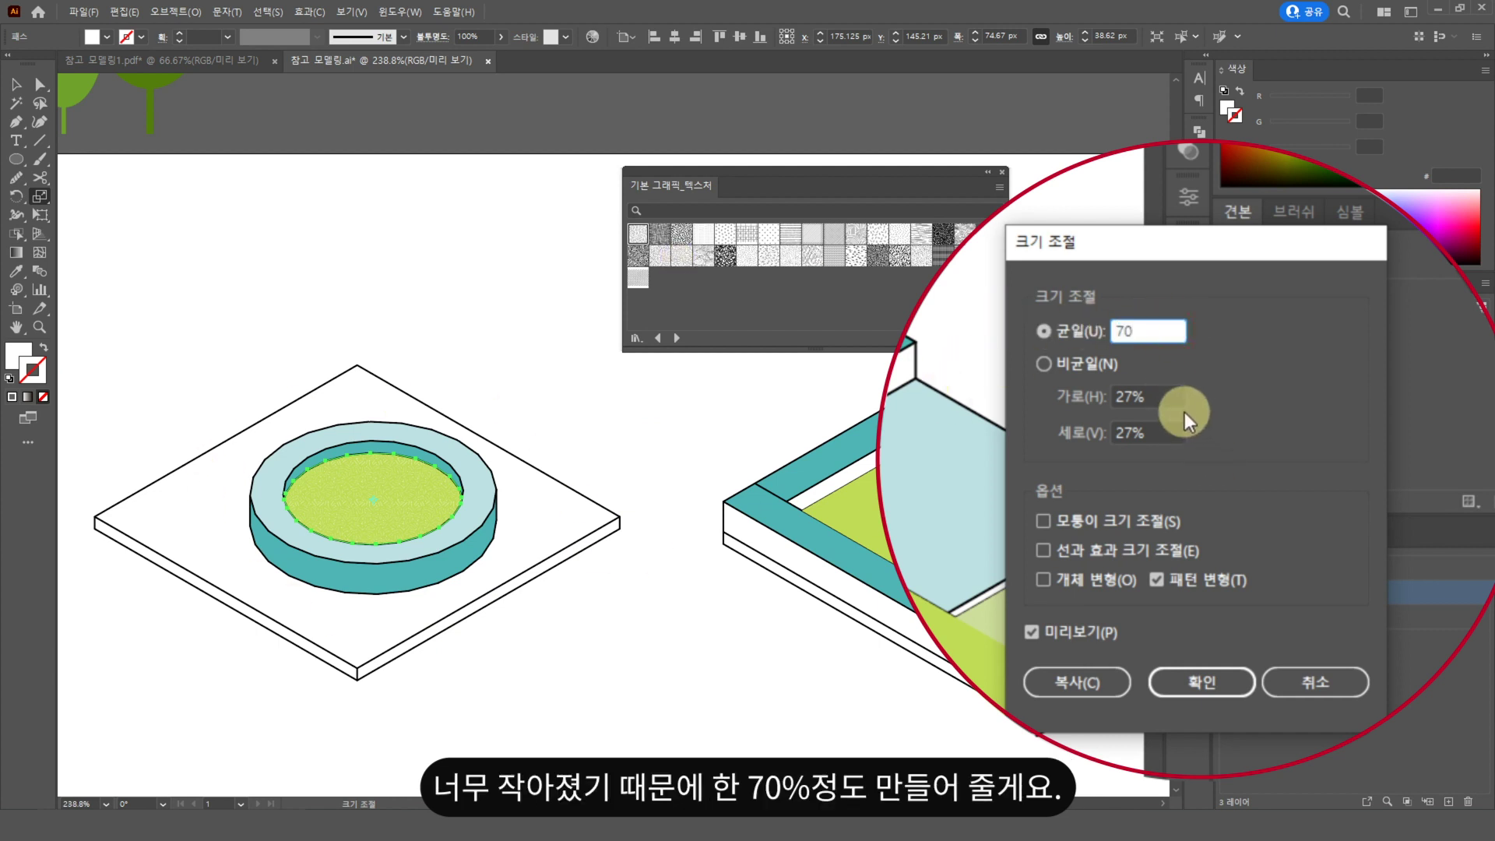
click(1118, 397)
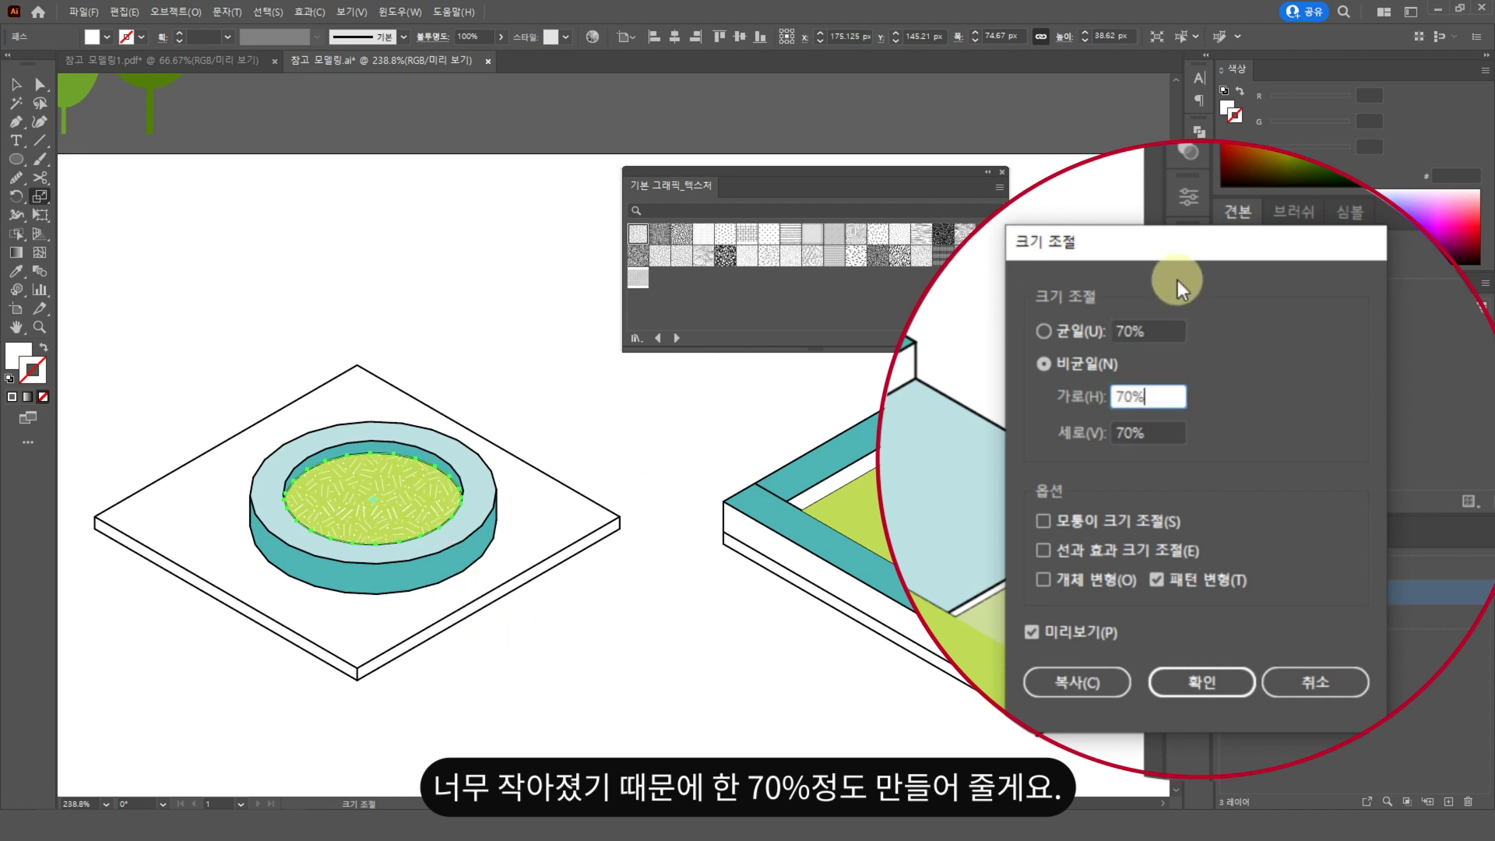
click(1120, 328)
text(50)
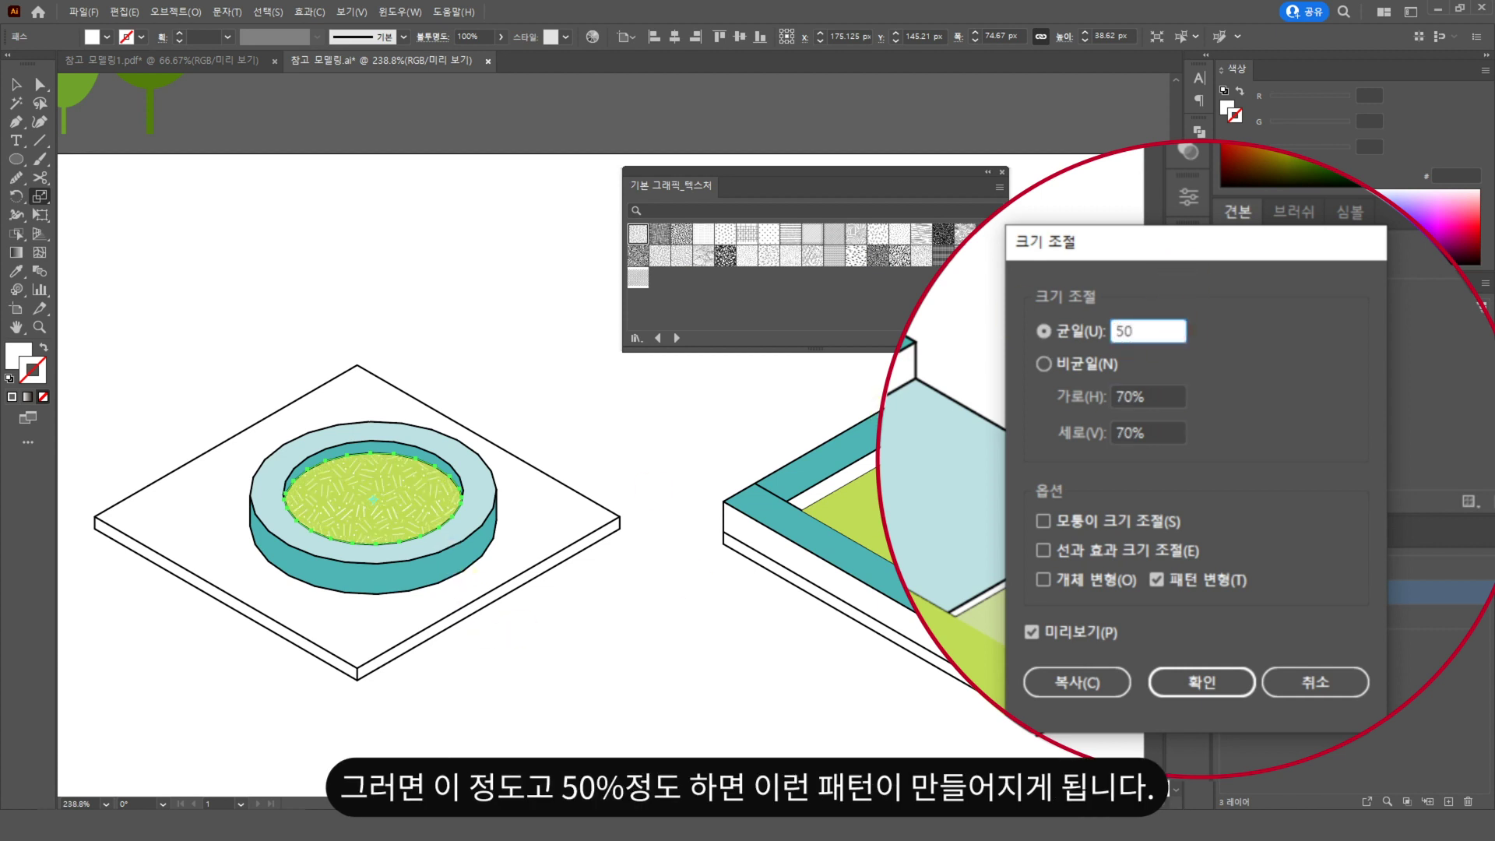
click(1137, 393)
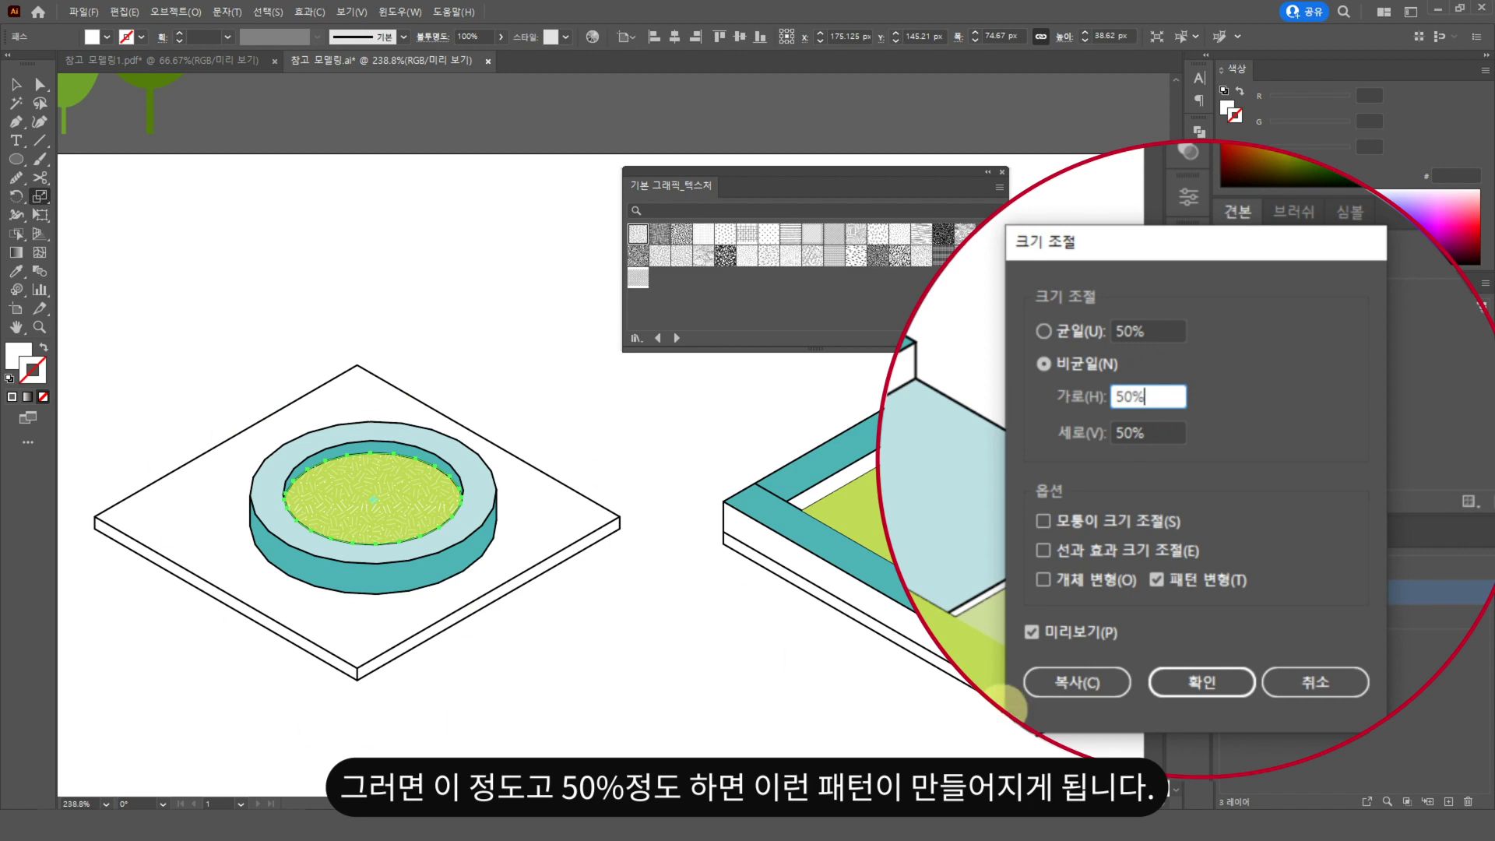
click(1220, 679)
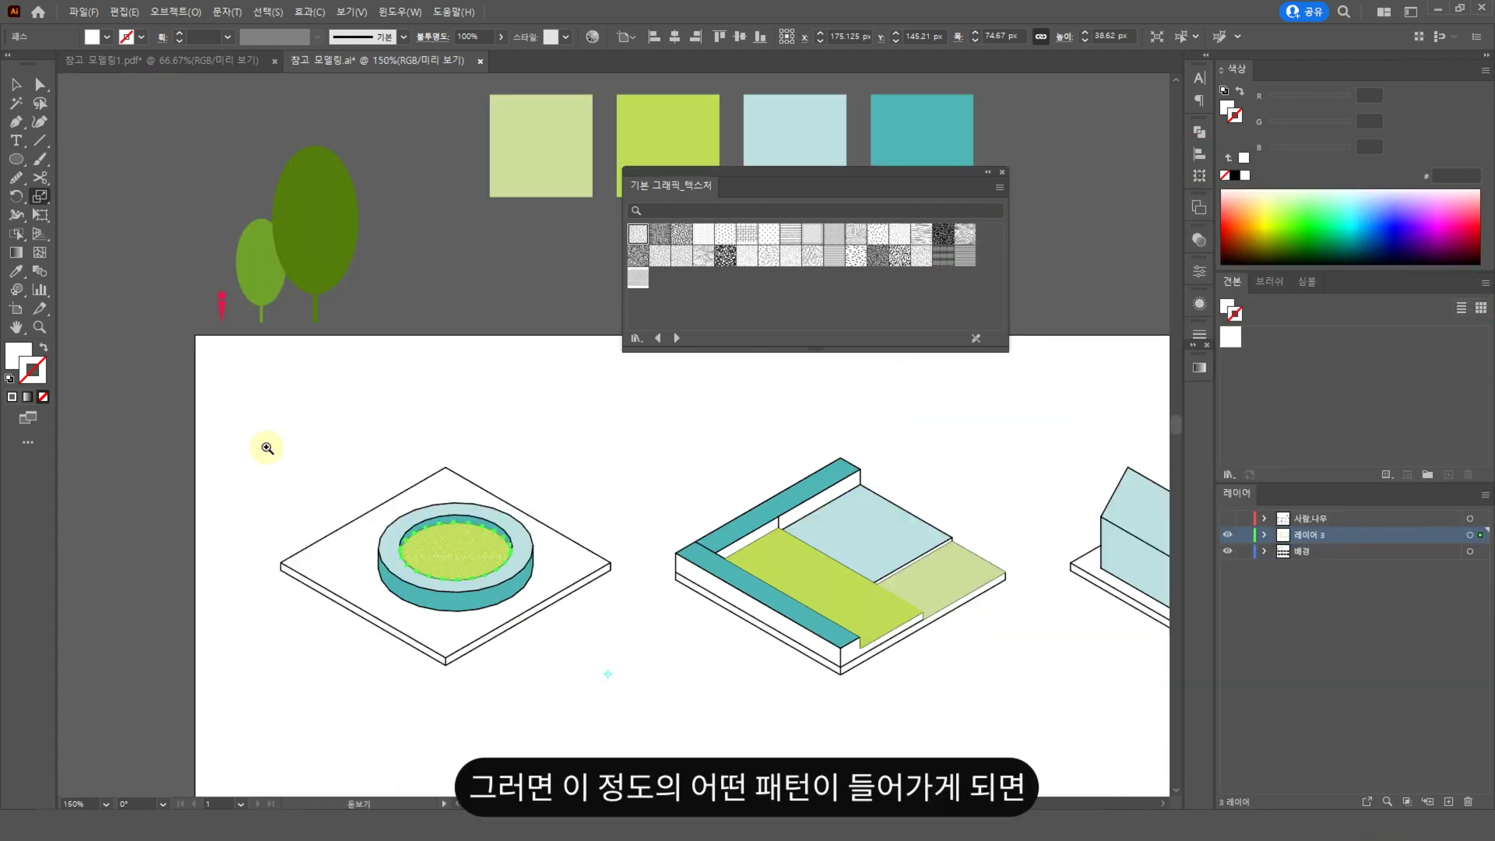
- Show the 사람,나무 layer again over the textured planter tile and deselect the ellipse
drag(267, 445, 506, 646)
drag(951, 574, 586, 610)
ctrl+alt+click(544, 608)
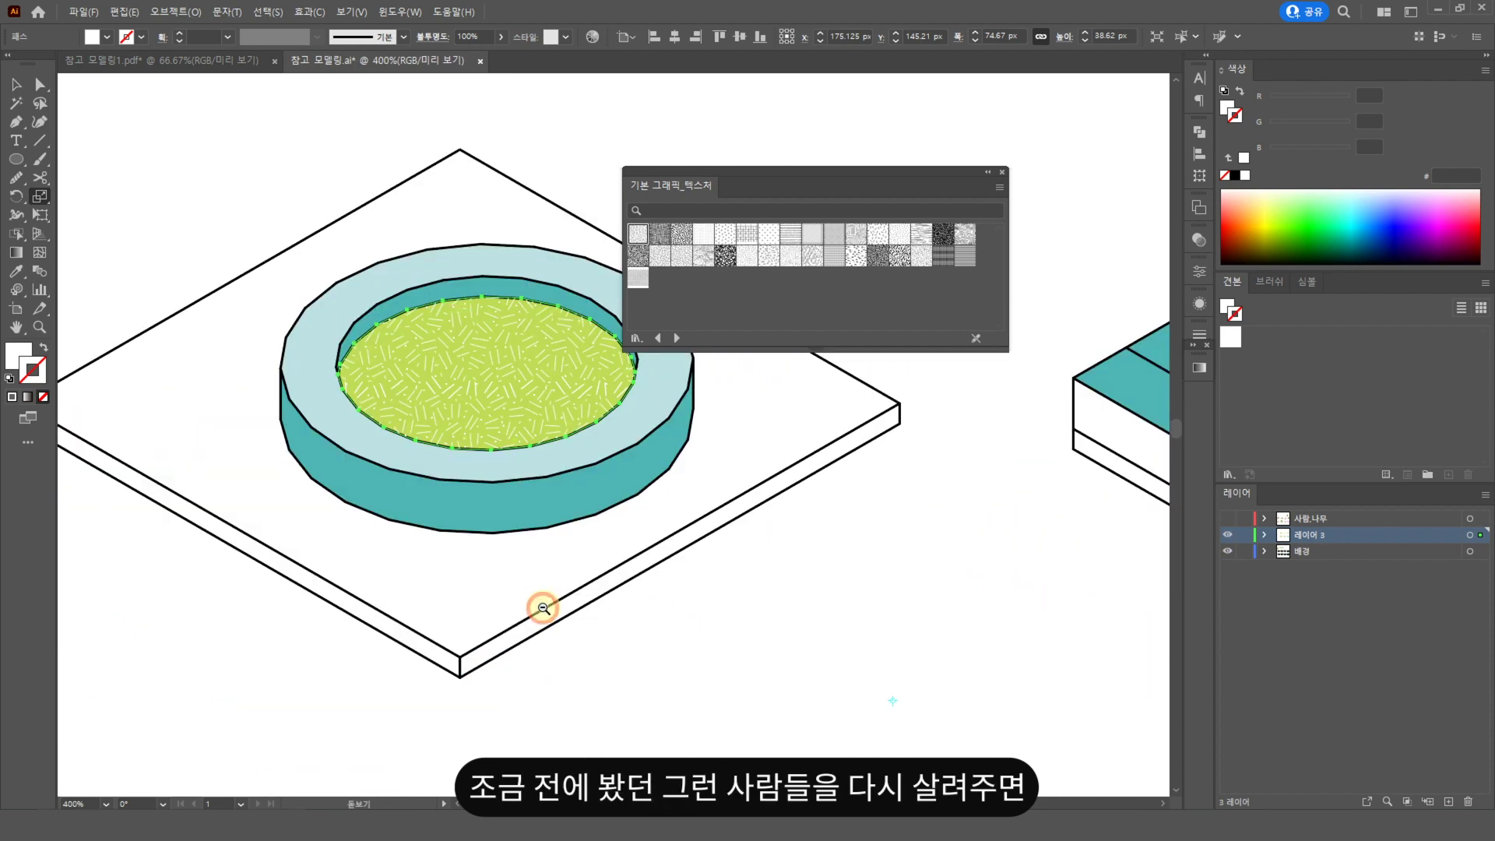
drag(641, 537, 550, 637)
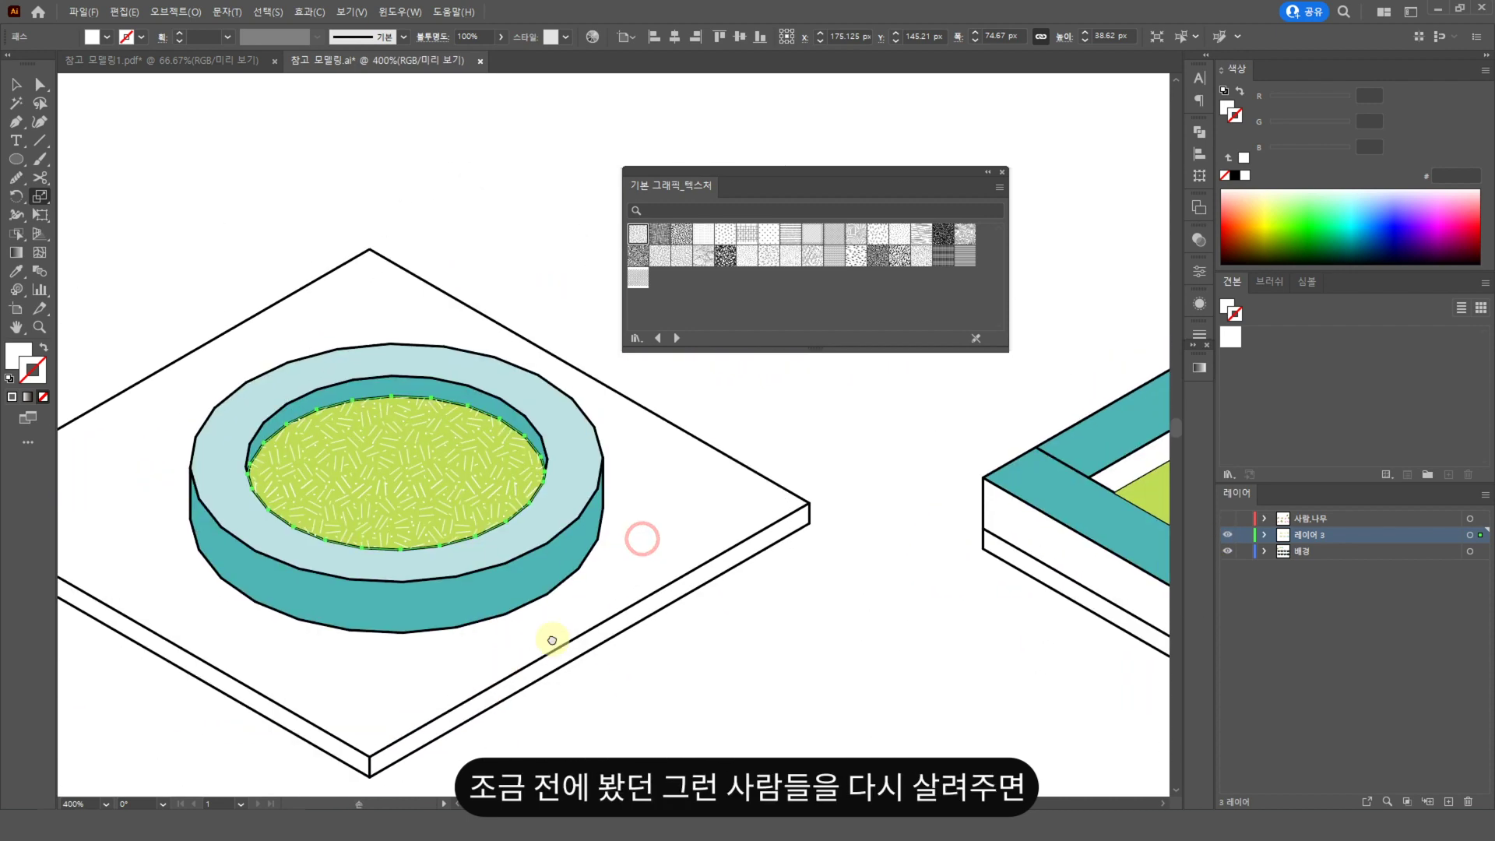
click(1228, 518)
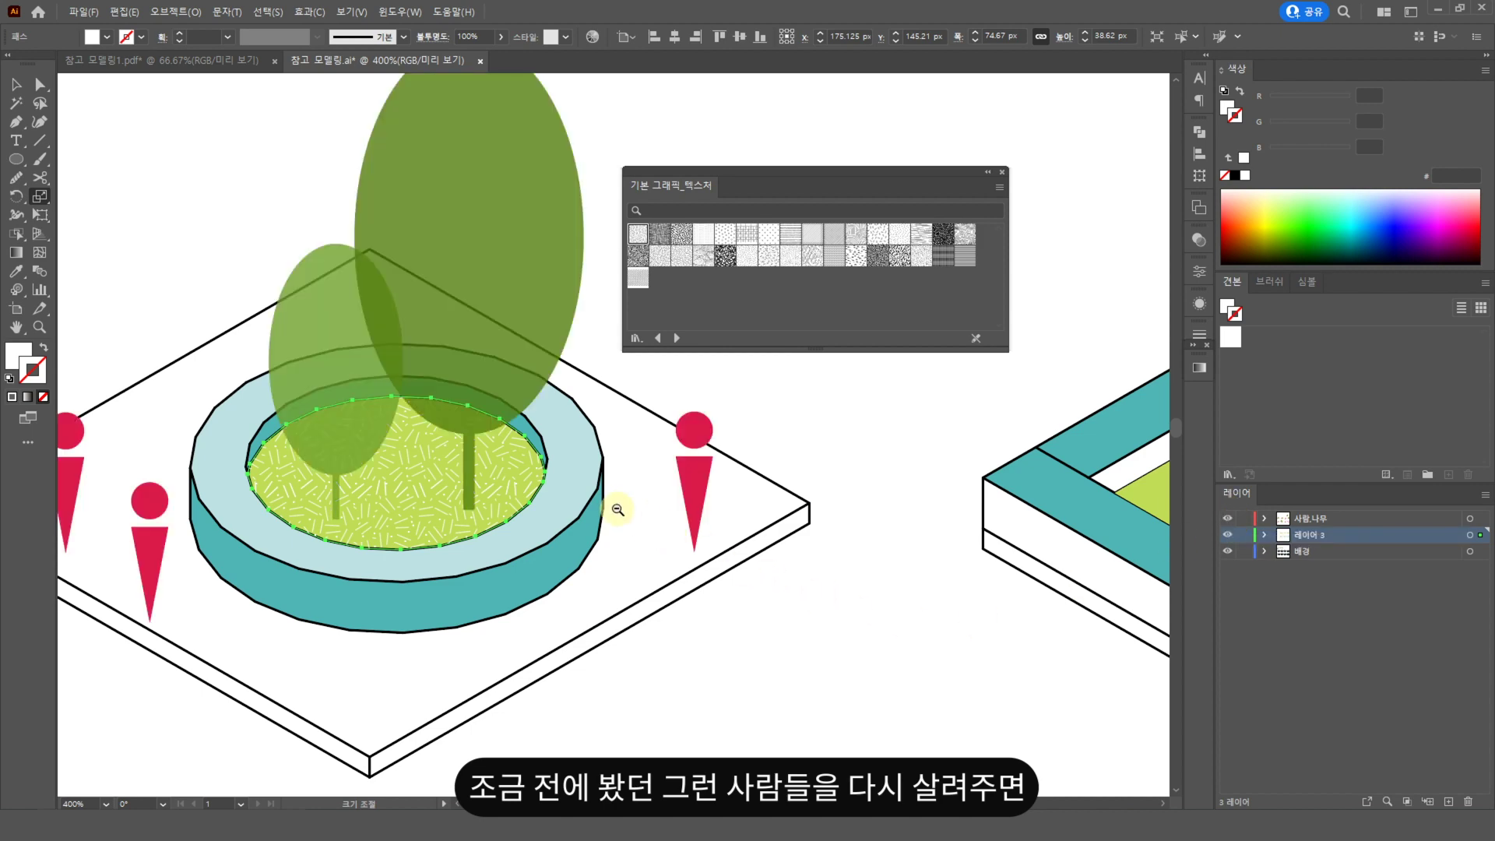
ctrl+alt+click(631, 510)
ctrl+alt+click(654, 515)
drag(654, 516, 562, 653)
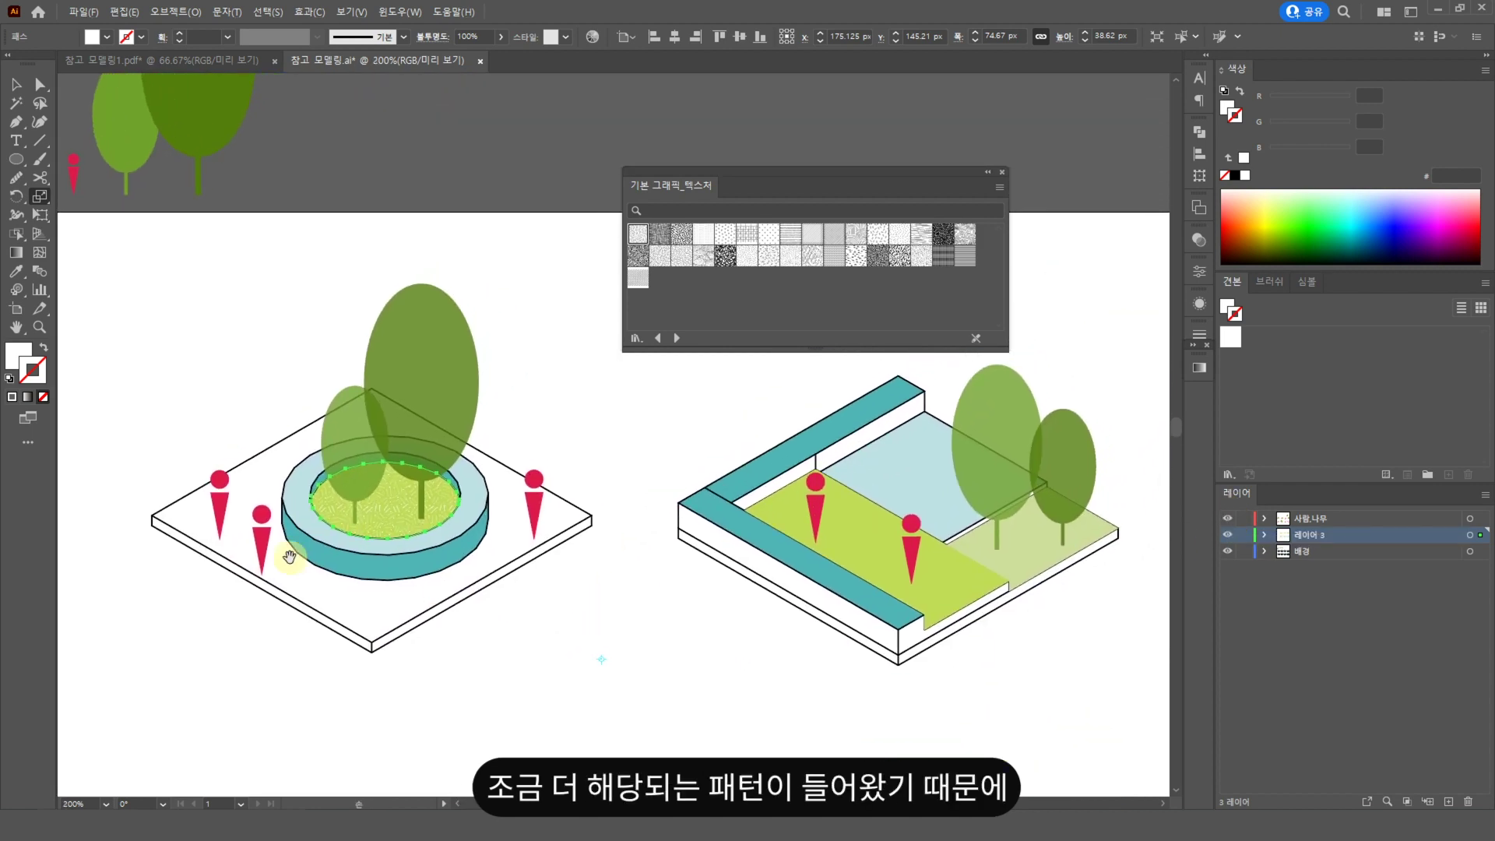
key(v)
click(555, 618)
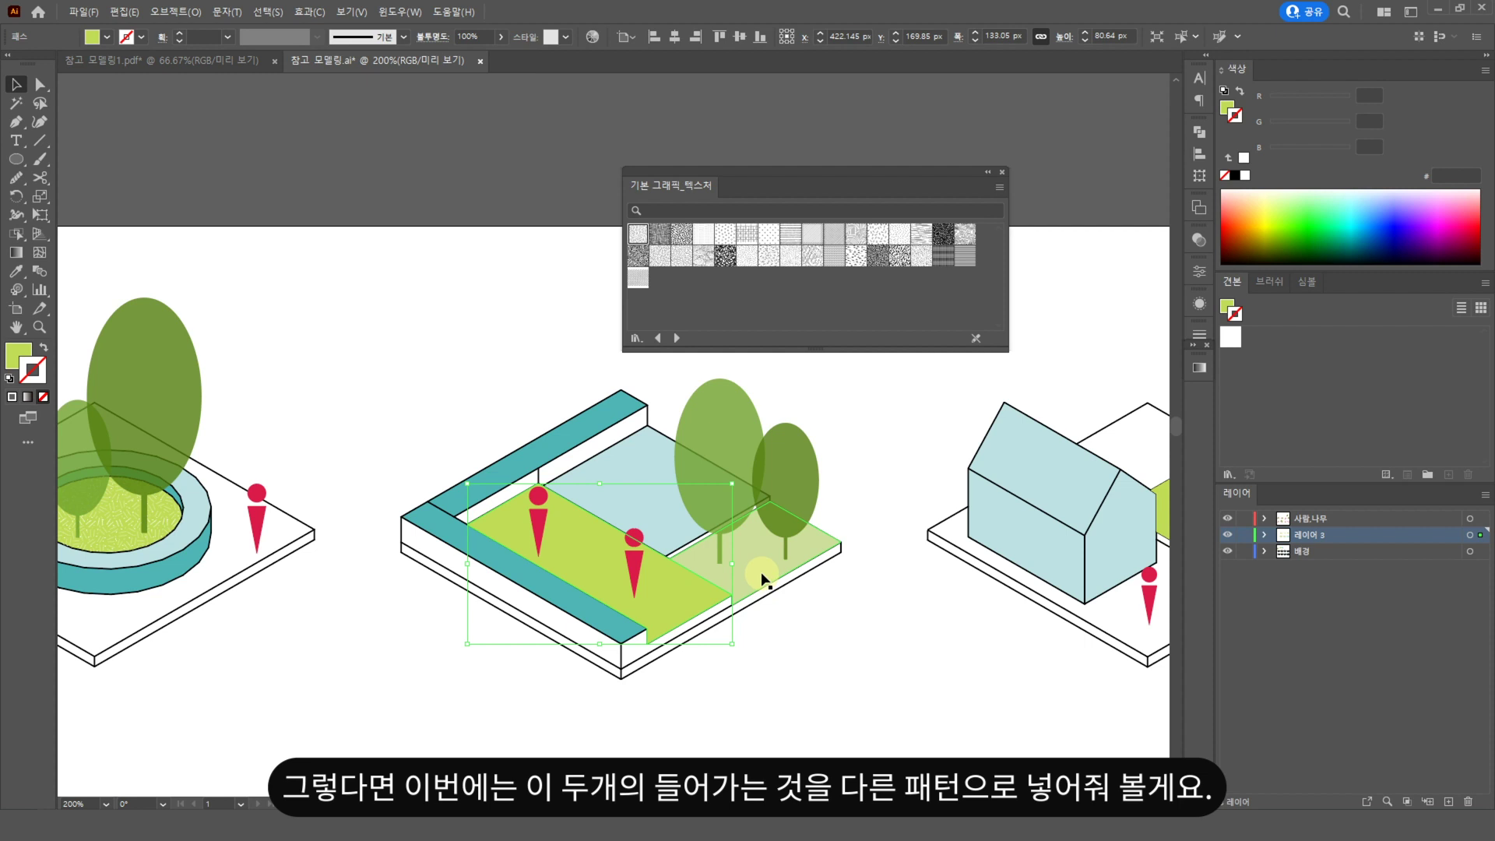
- Fill both green areas of the second tile with the library's fourth texture pattern, a dotted one, and scale only the pattern to 50%
shift+click(761, 577)
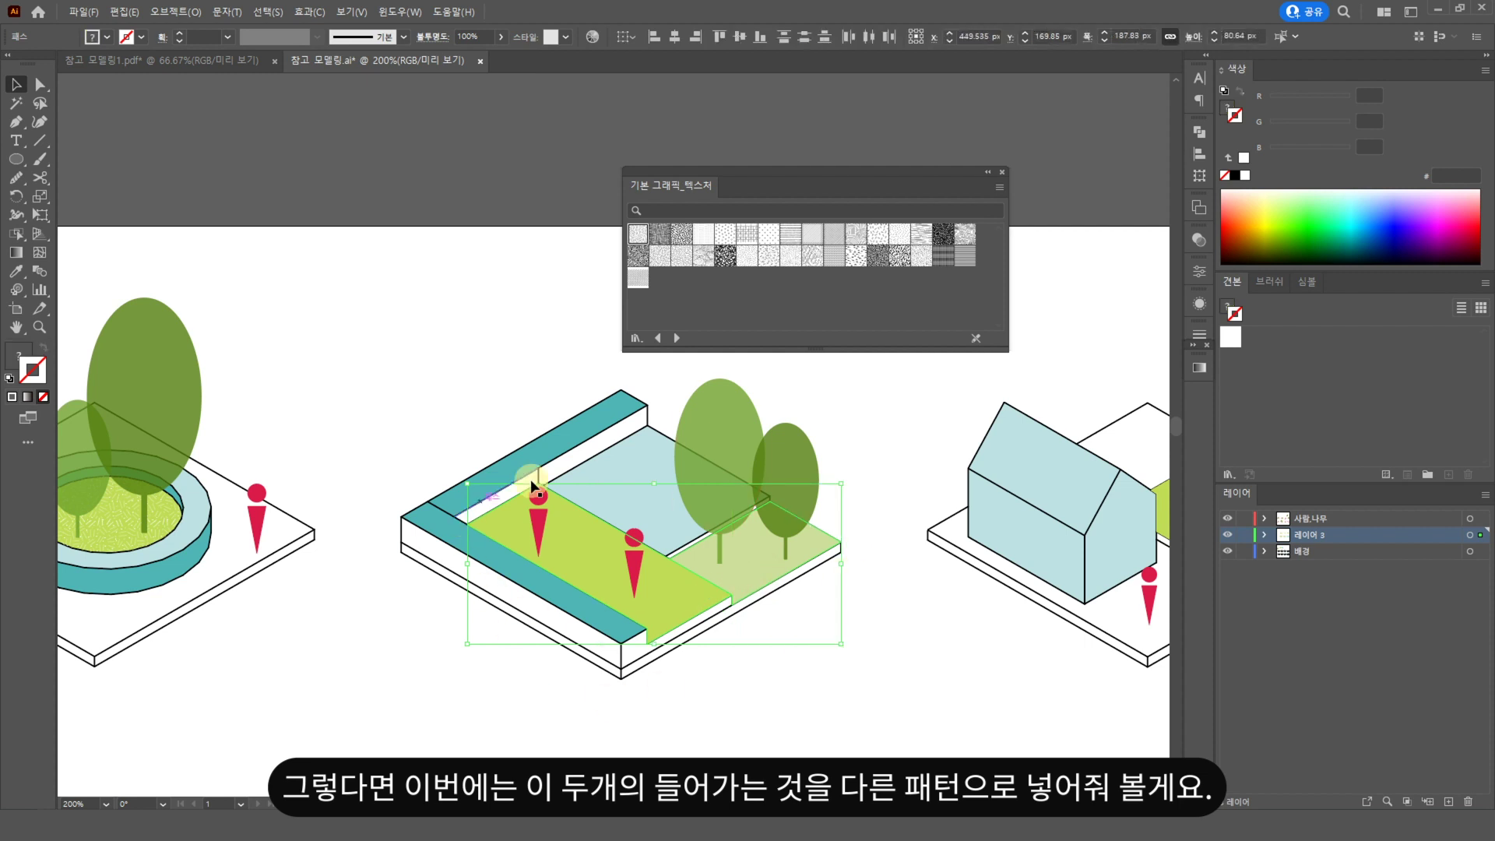
click(663, 236)
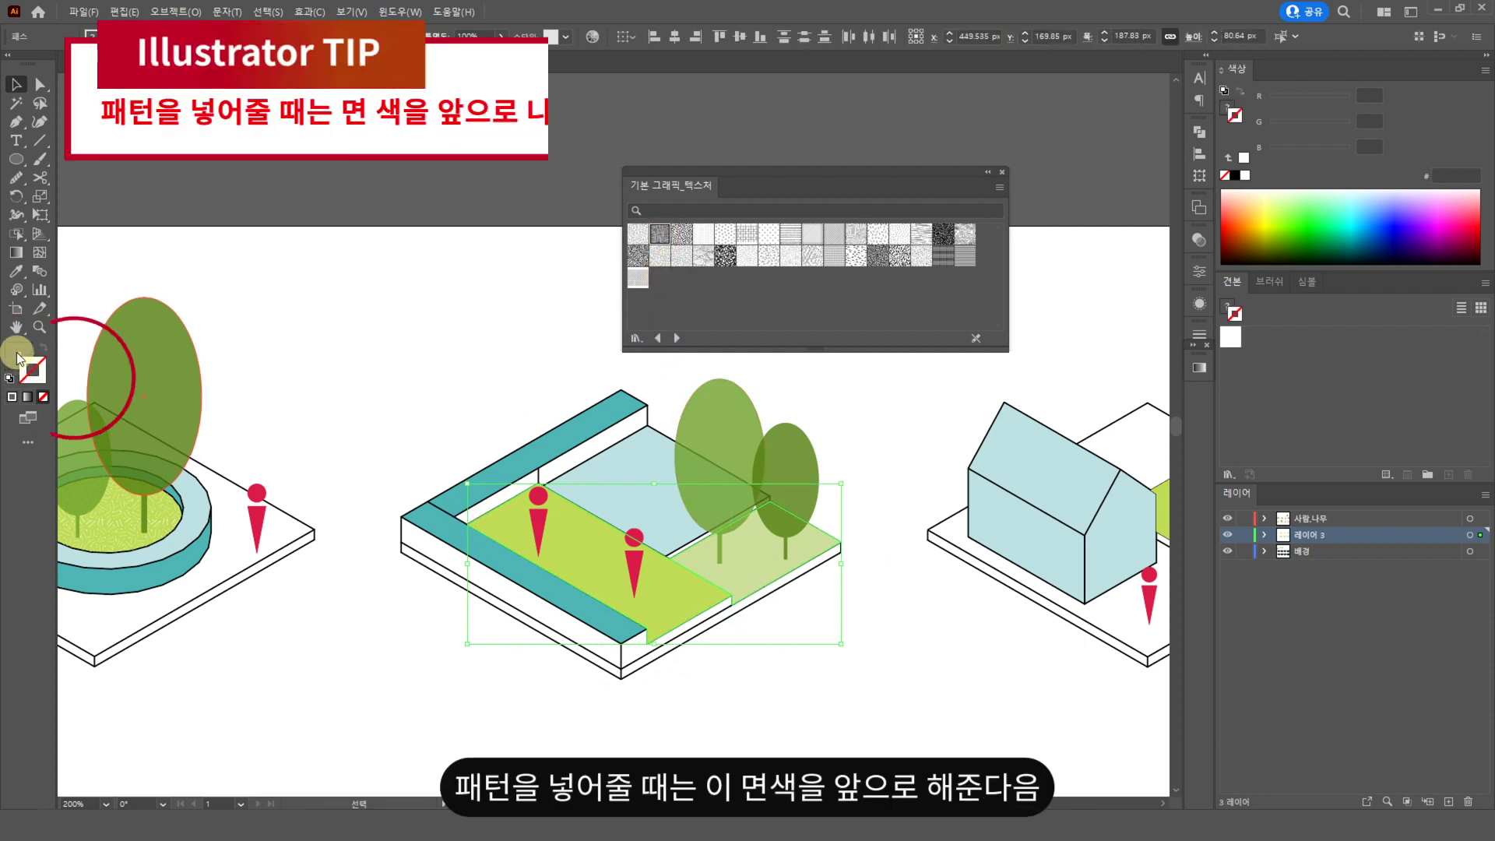
click(21, 359)
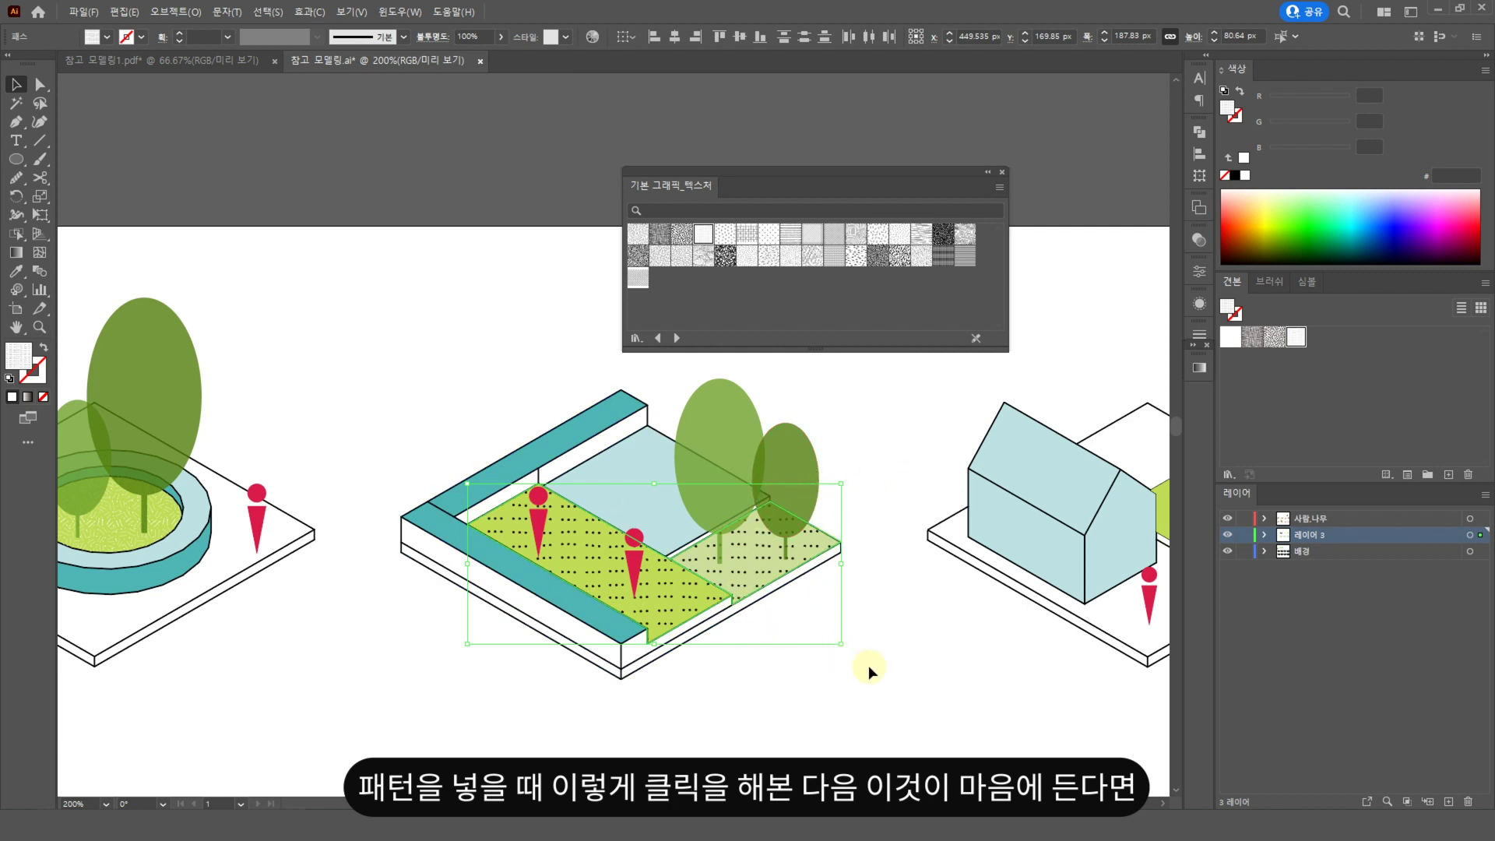
shift+click(802, 554)
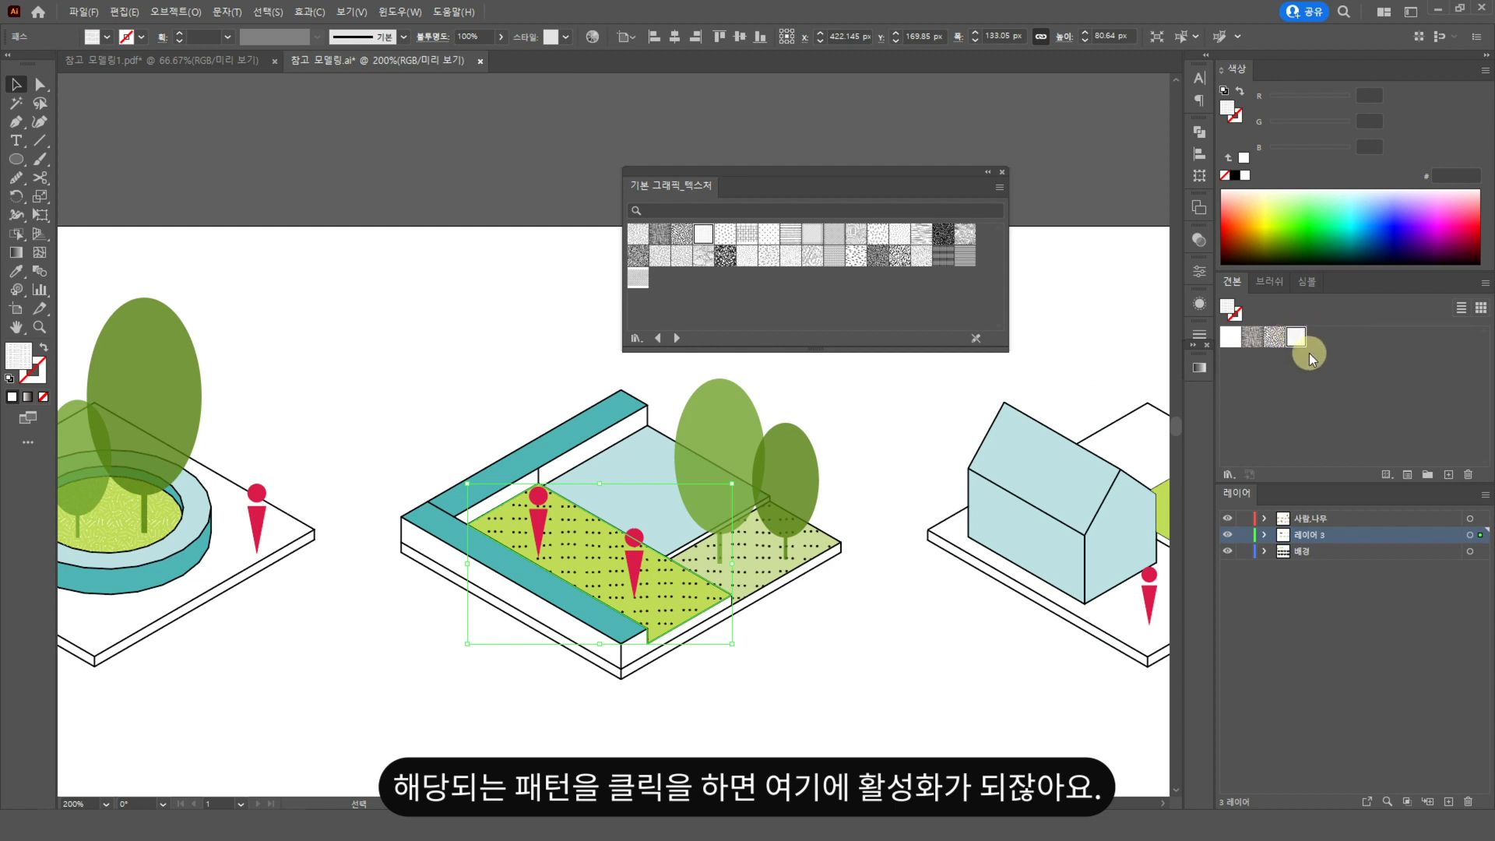
shift+click(778, 538)
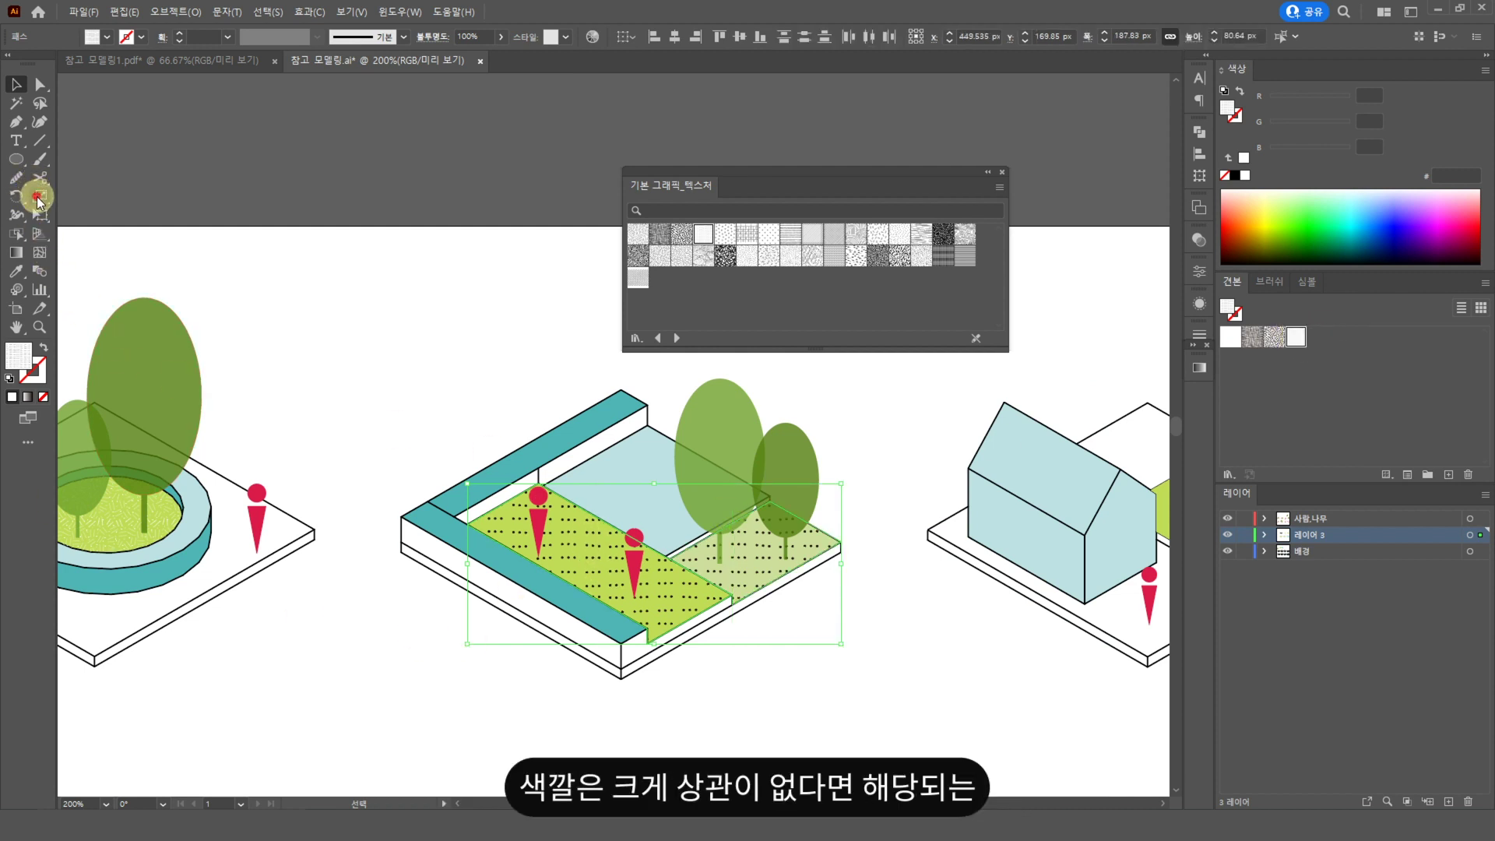
double_click(39, 201)
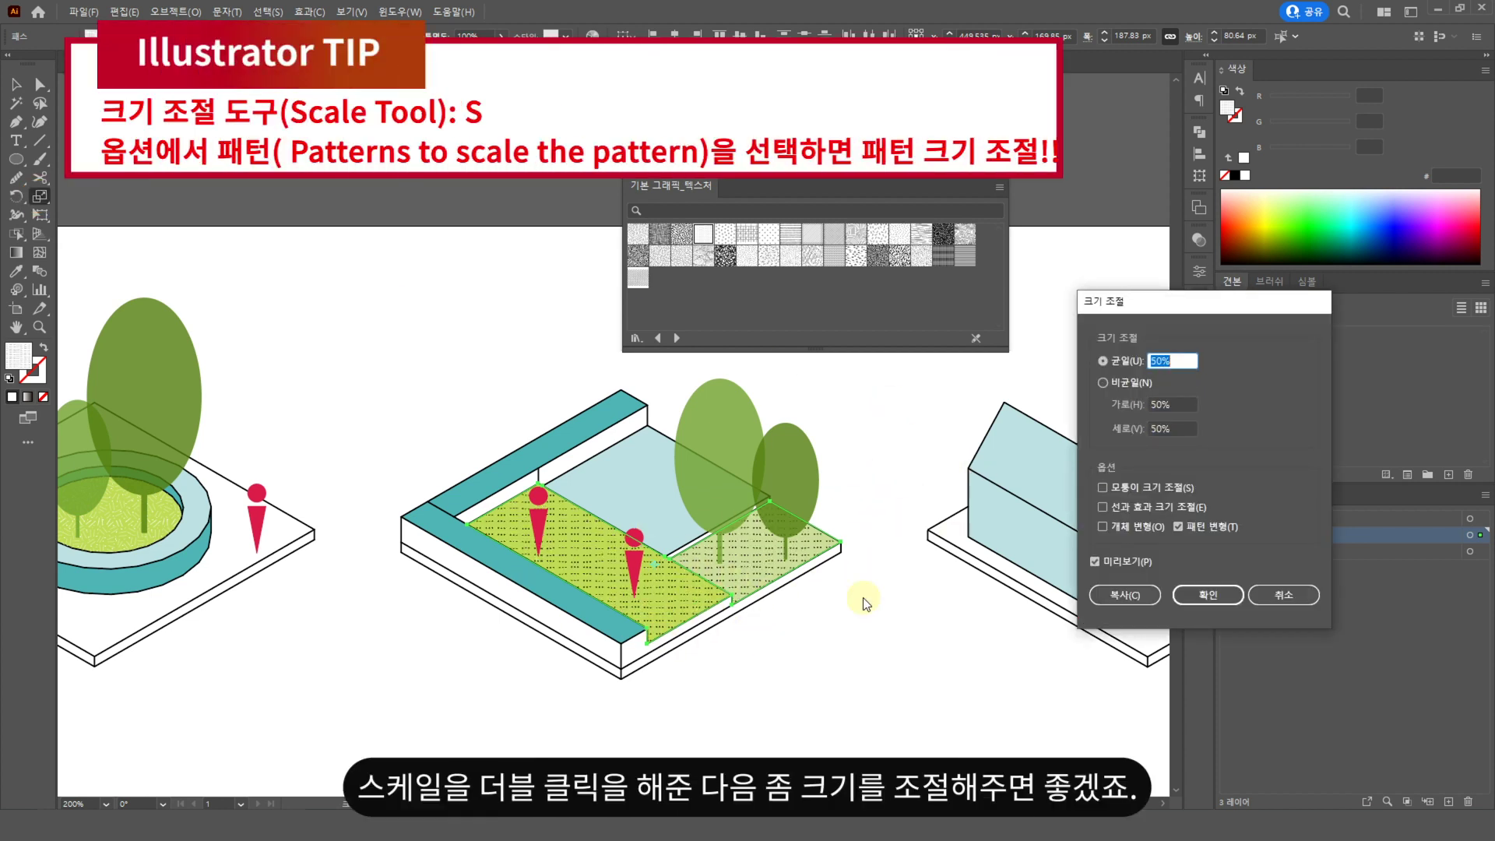
click(1206, 594)
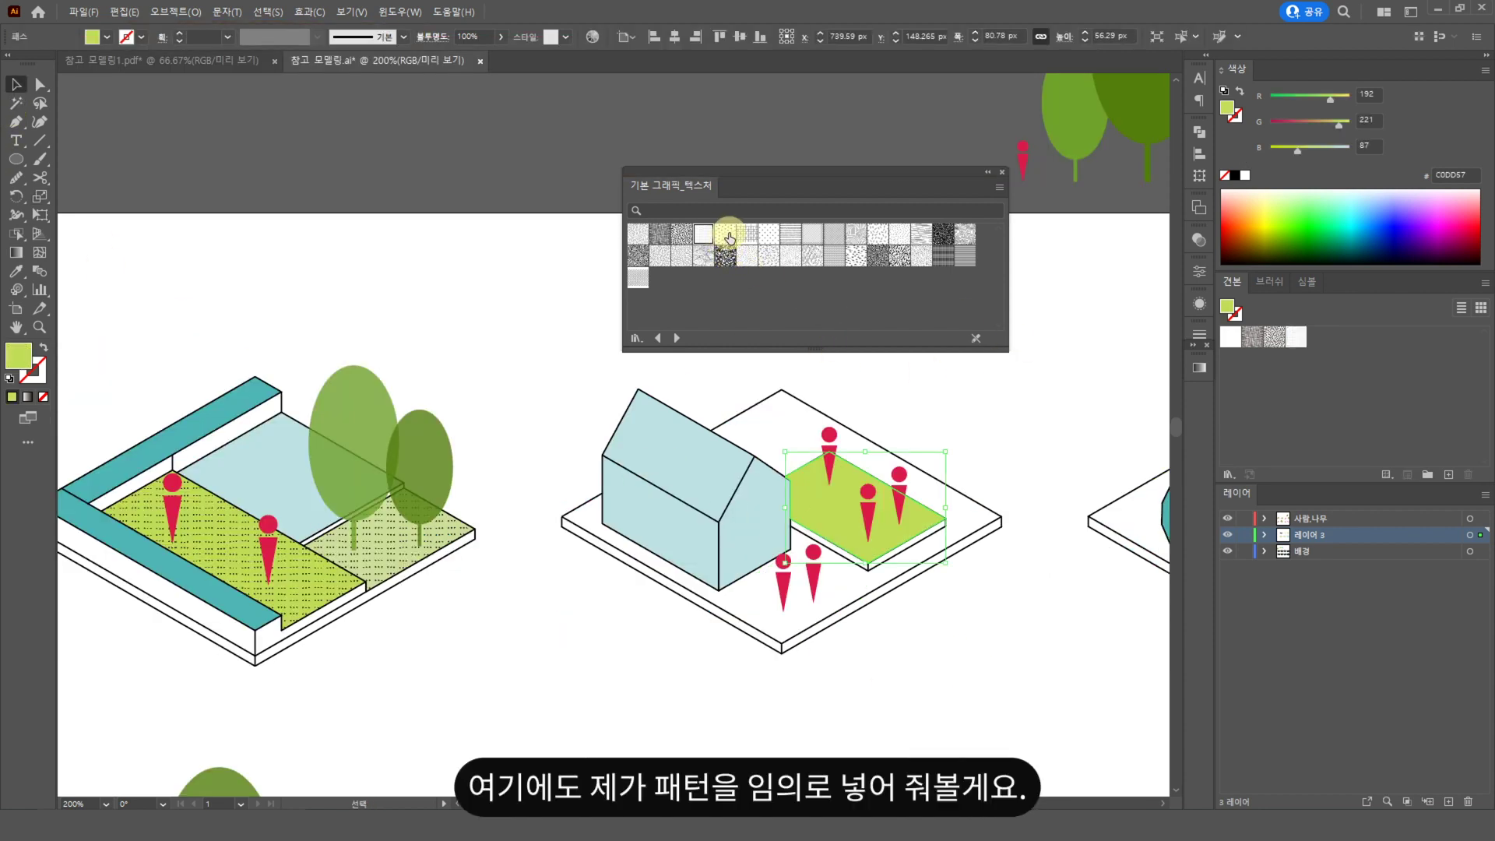
- Try several library textures on the green lawn beside the house and fill it with the scattered short-dash pattern
click(727, 235)
click(856, 233)
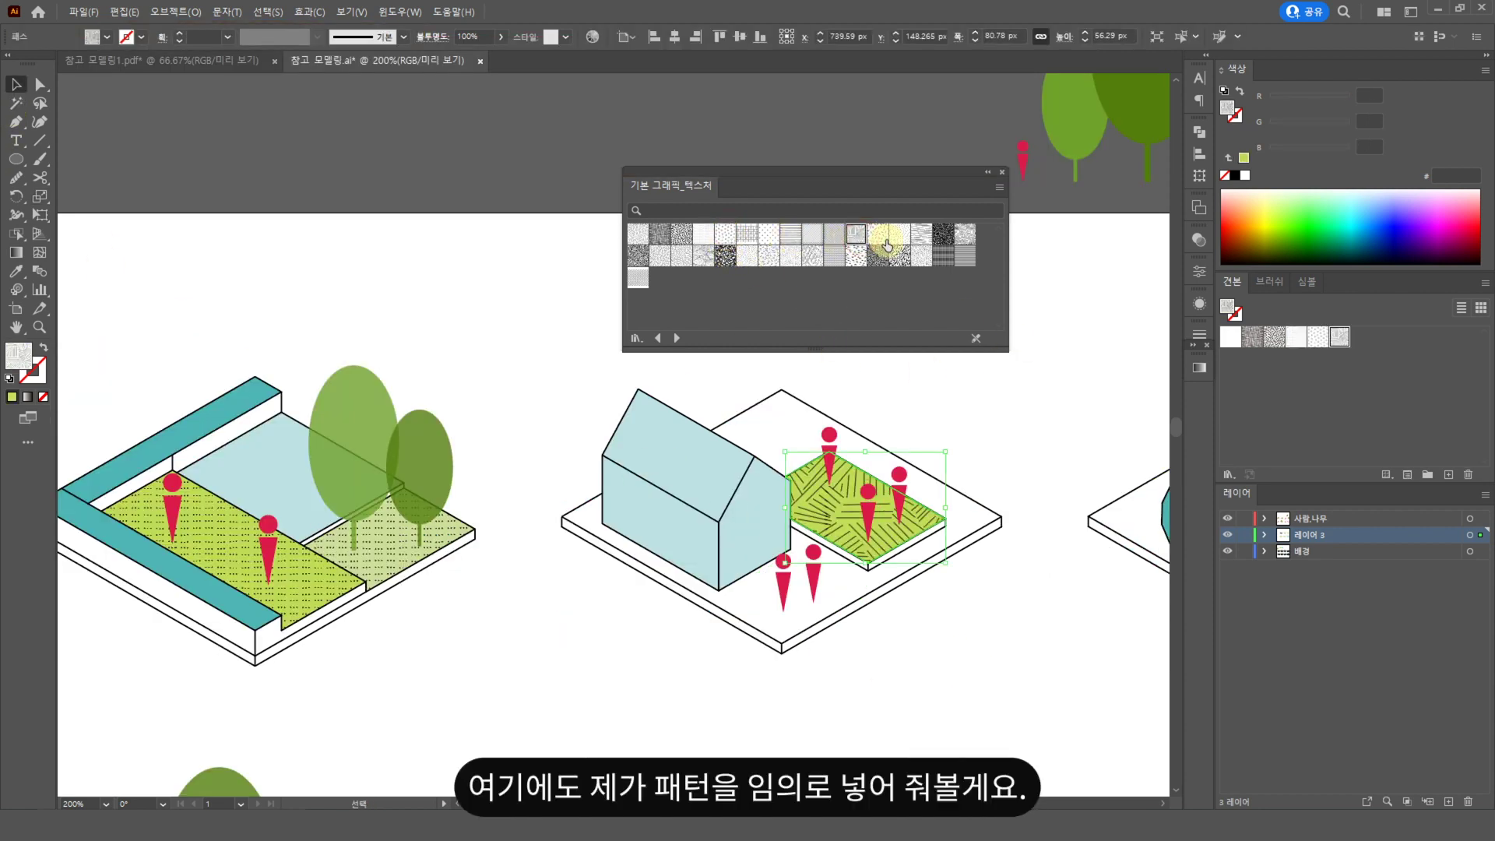
click(896, 238)
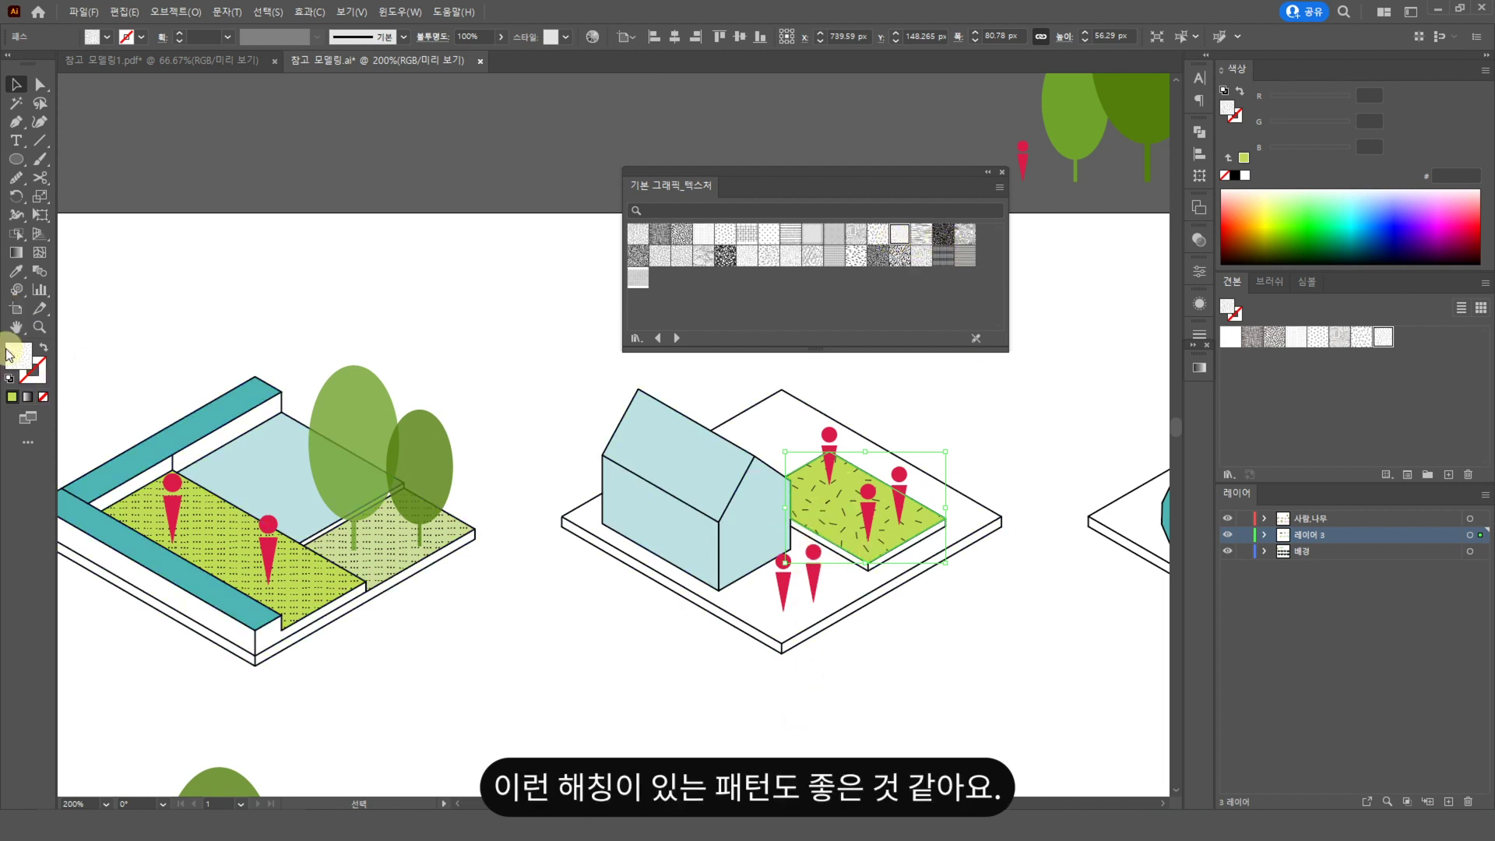
- Scale only the house lawn's pattern fill uniformly to 50%, leaving object transformation off
double_click(37, 195)
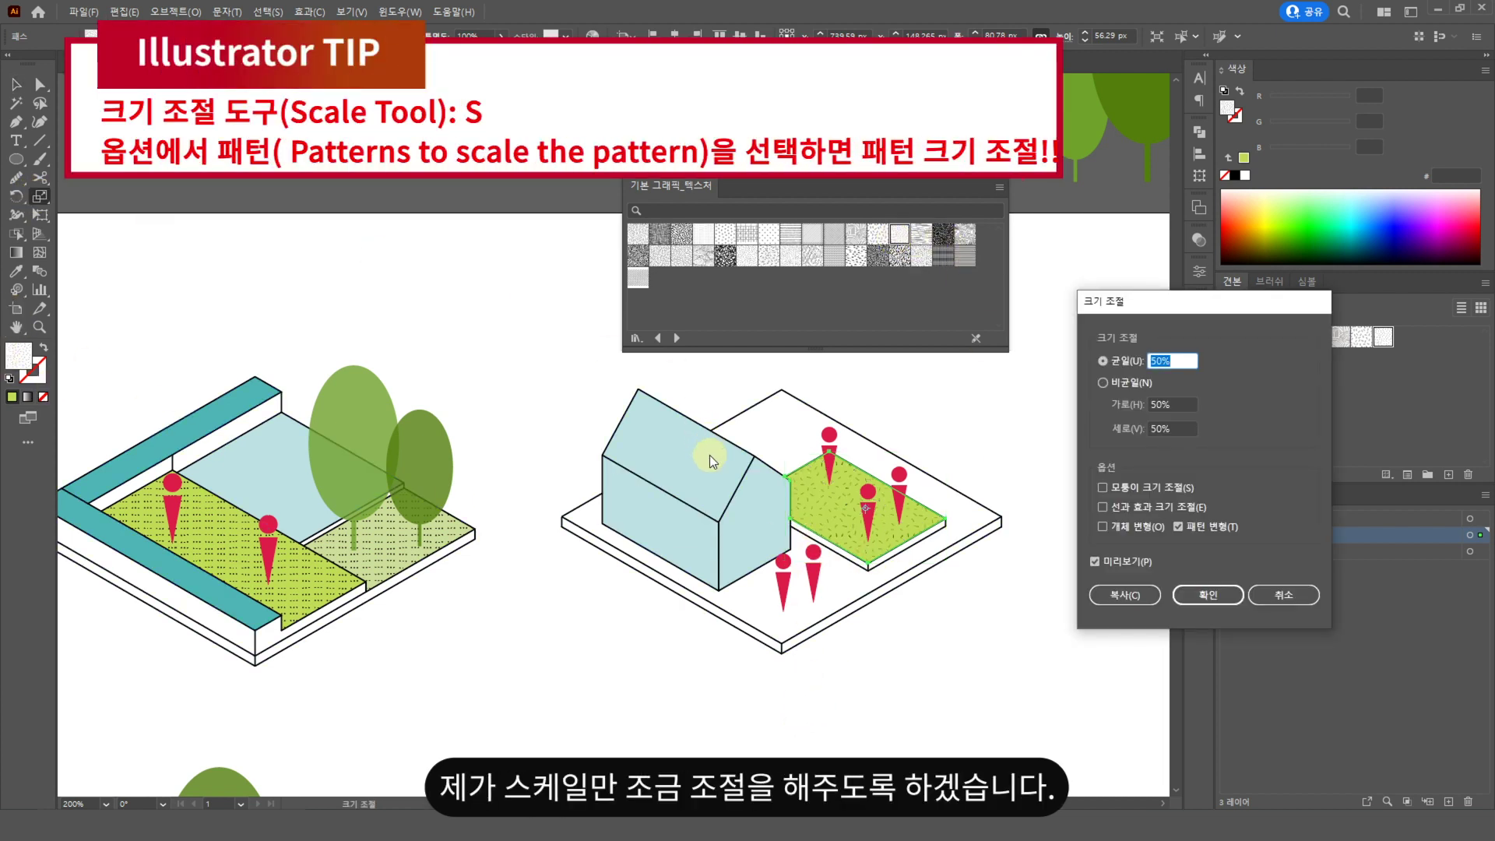
key(alt+o)
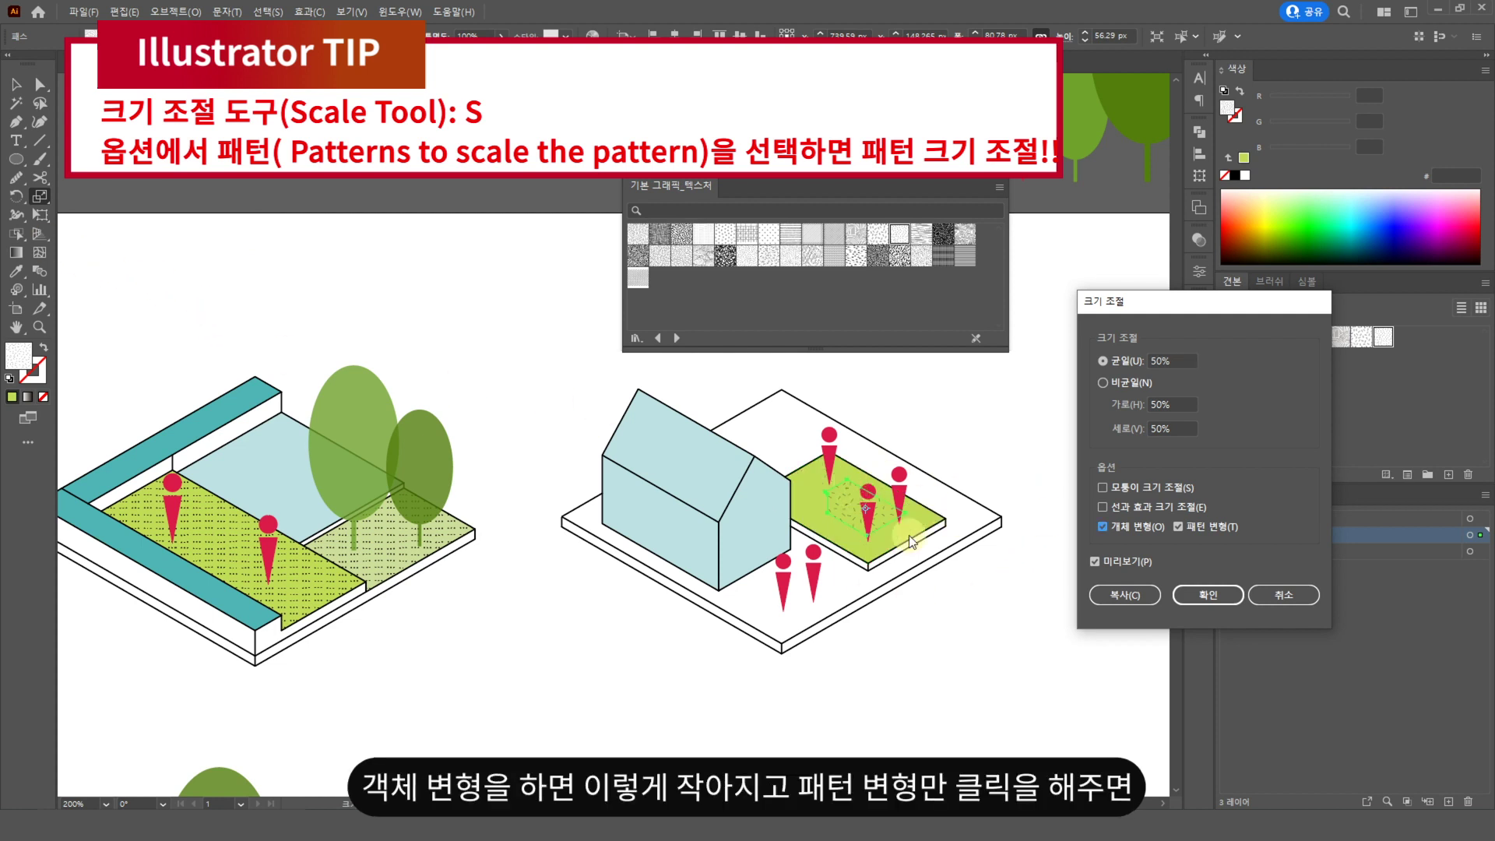
click(1150, 529)
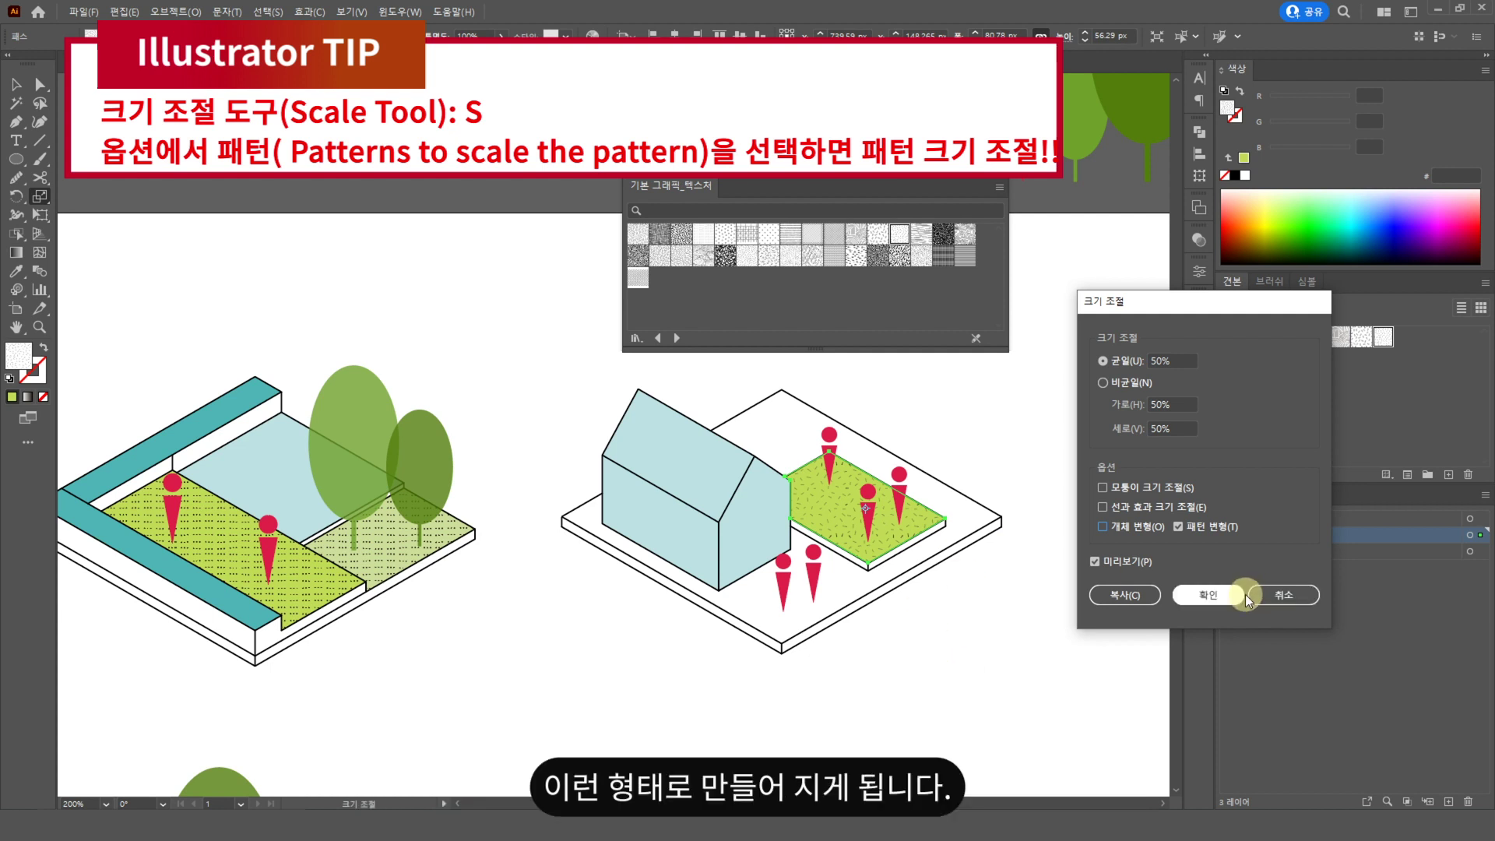
click(1202, 598)
click(16, 83)
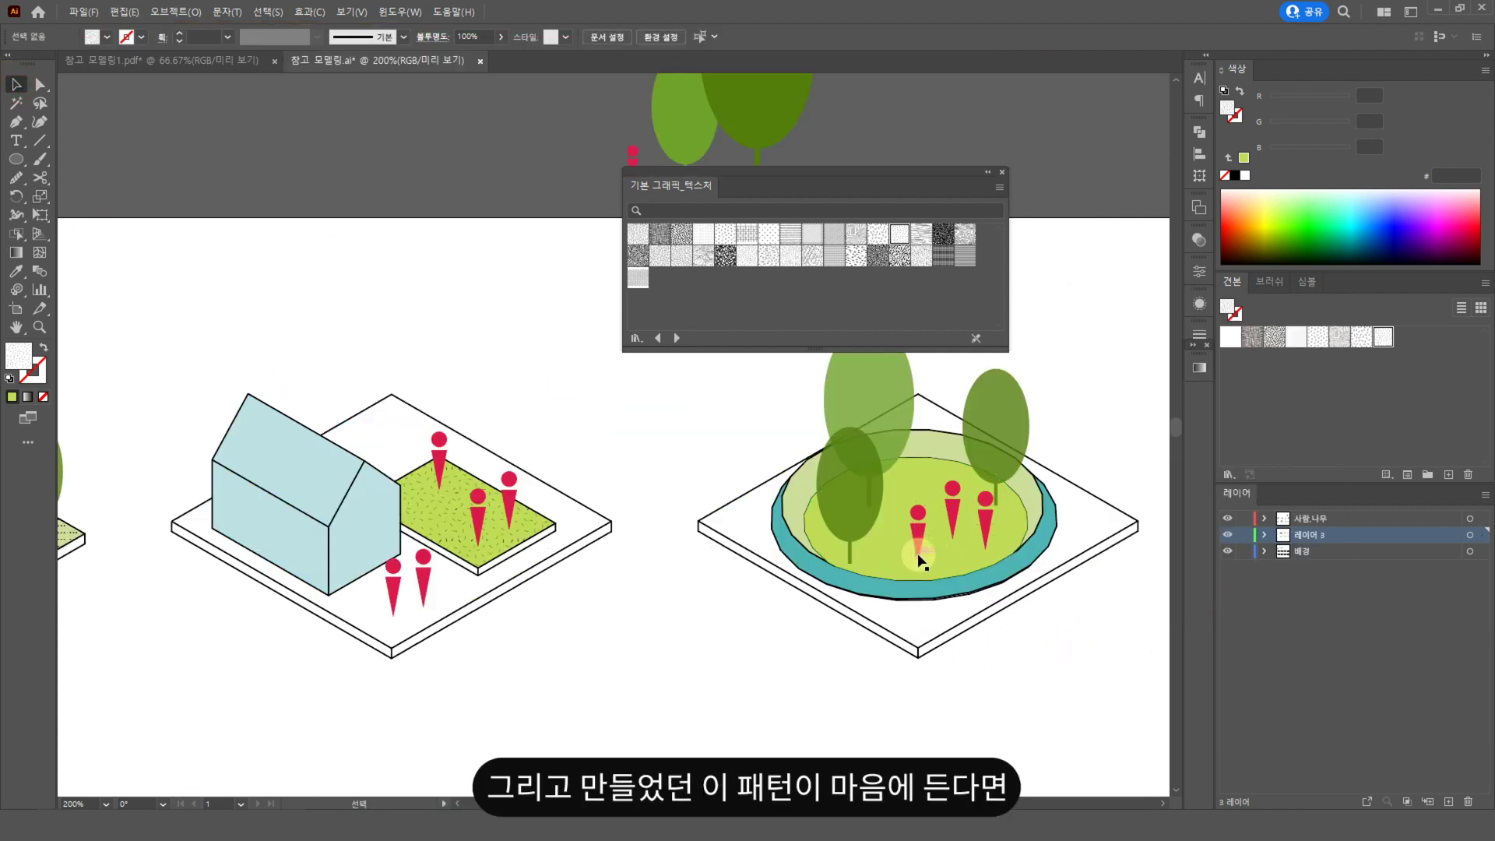
- Copy the house lawn's pattern fill onto the inner green ellipse of the fourth tile with the Eyedropper, and deselect it
click(913, 553)
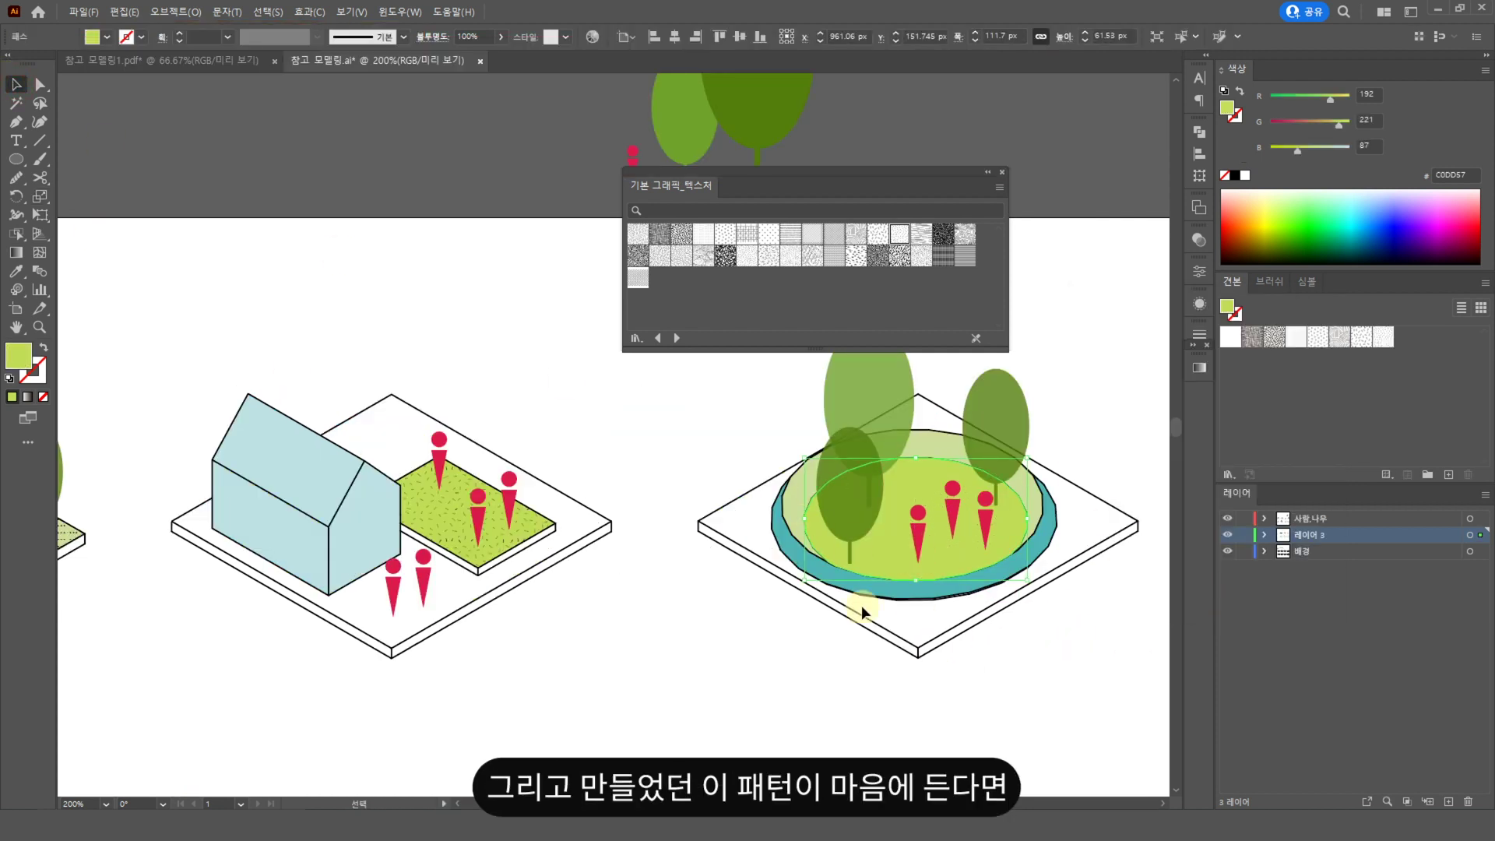
key(i)
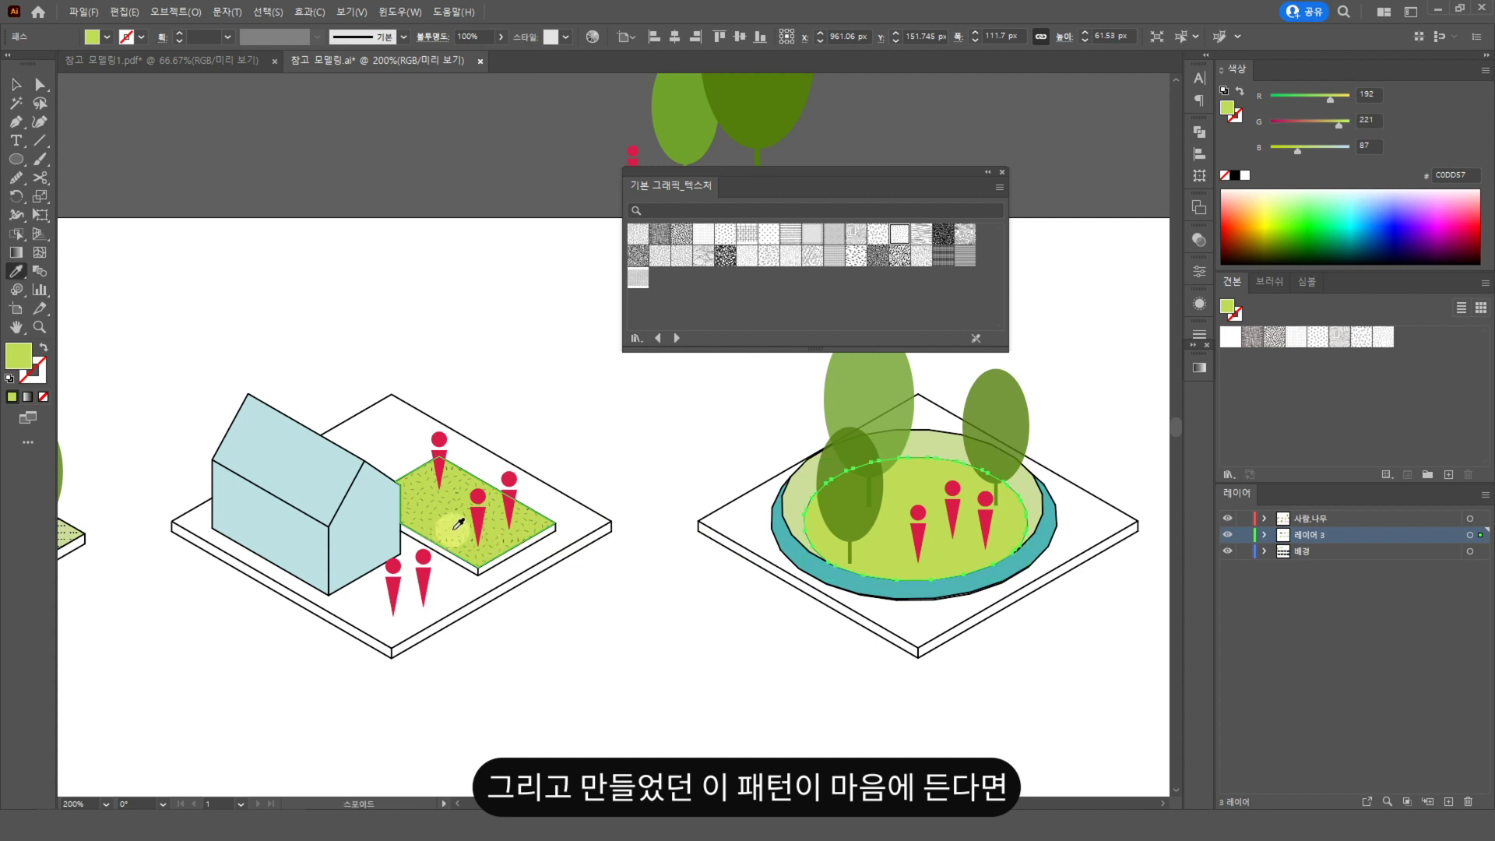
click(458, 523)
key(v)
click(763, 637)
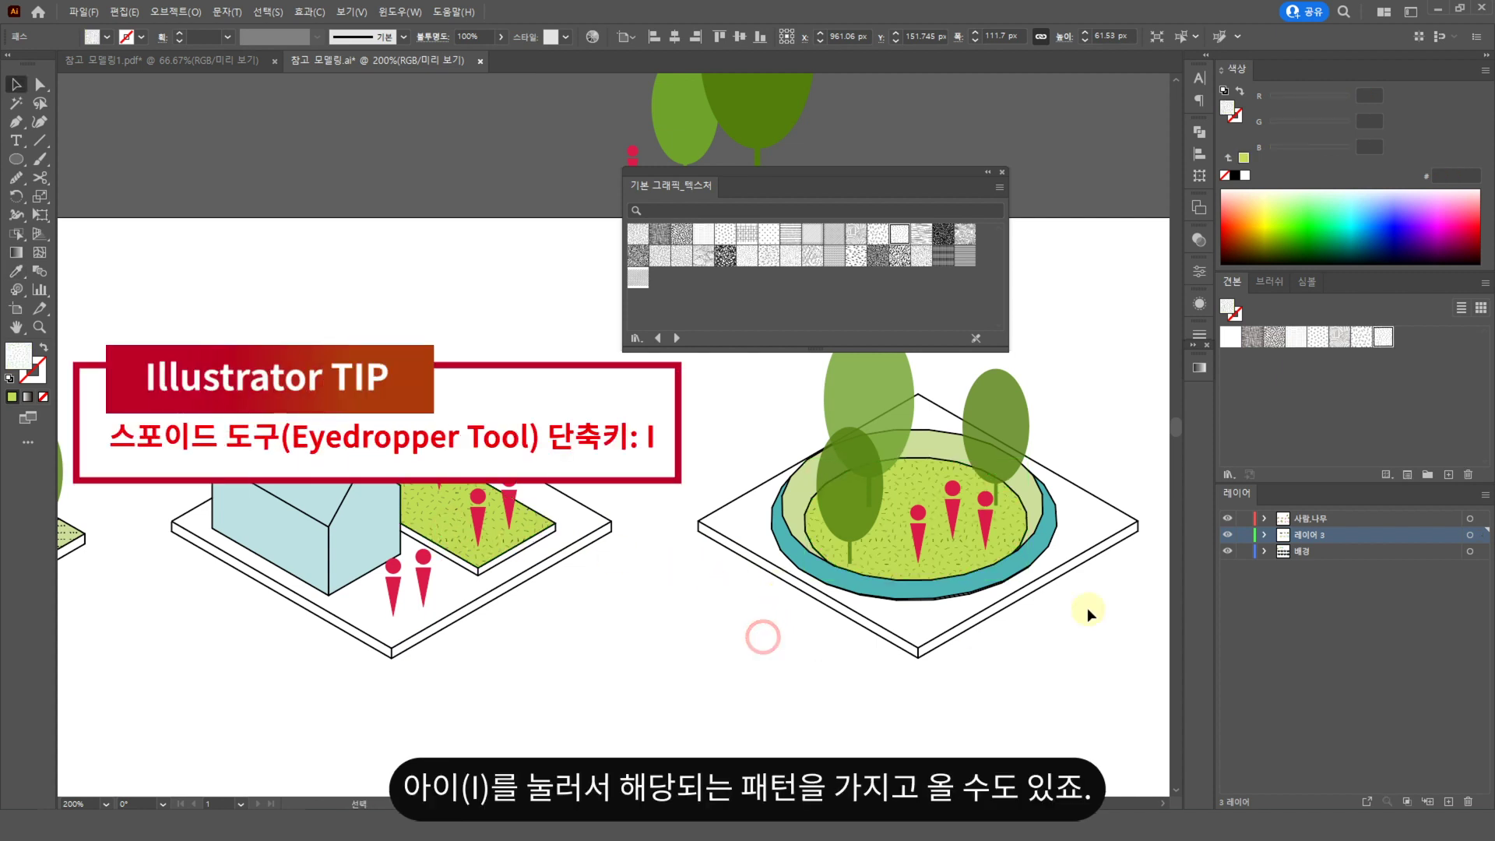
scroll(727, 534, down, 2)
drag(418, 491, 581, 611)
drag(428, 521, 746, 565)
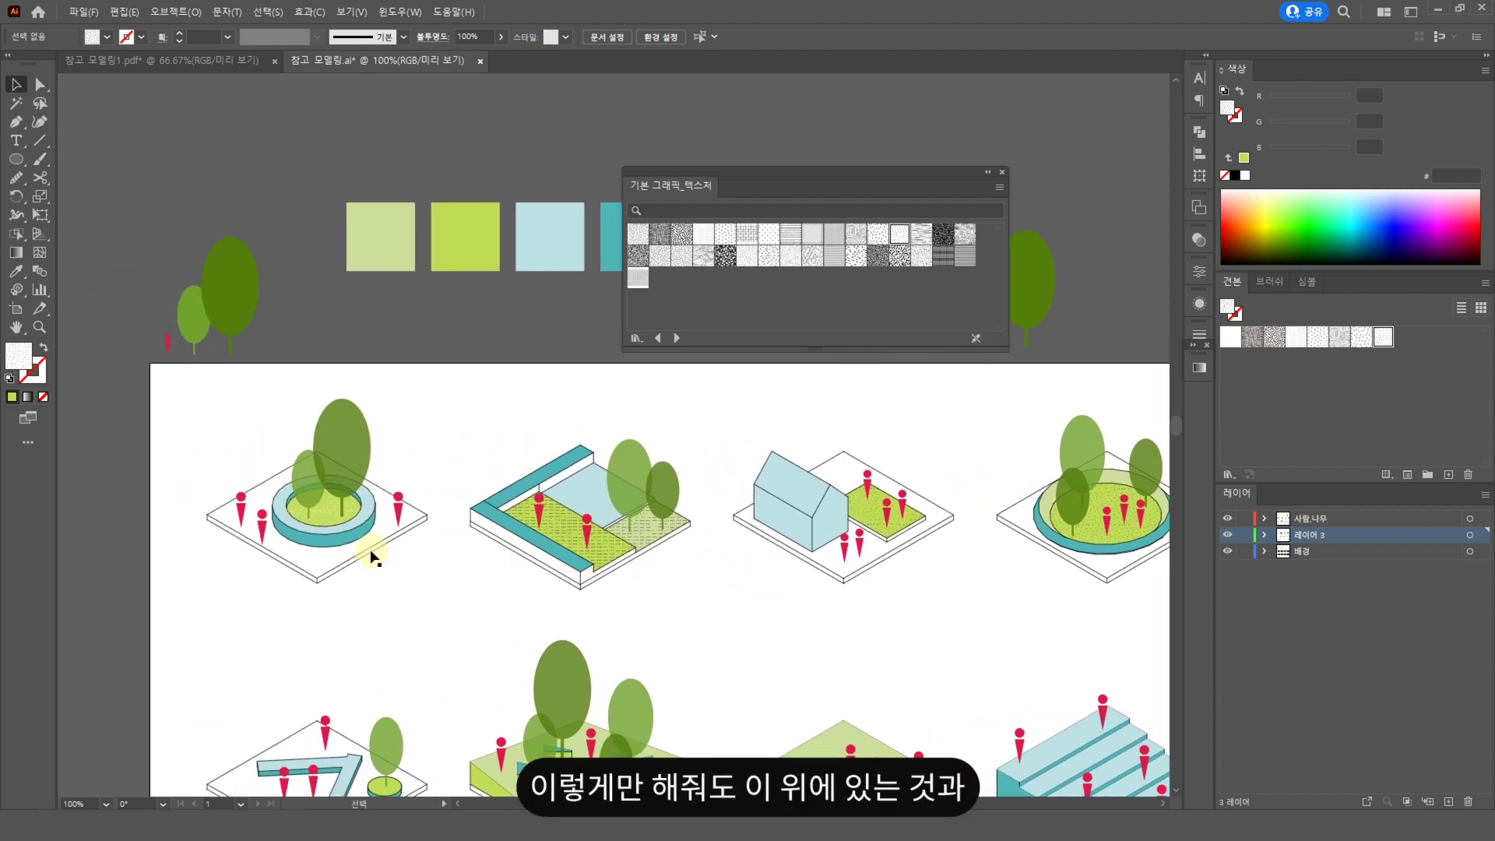
drag(984, 614, 859, 536)
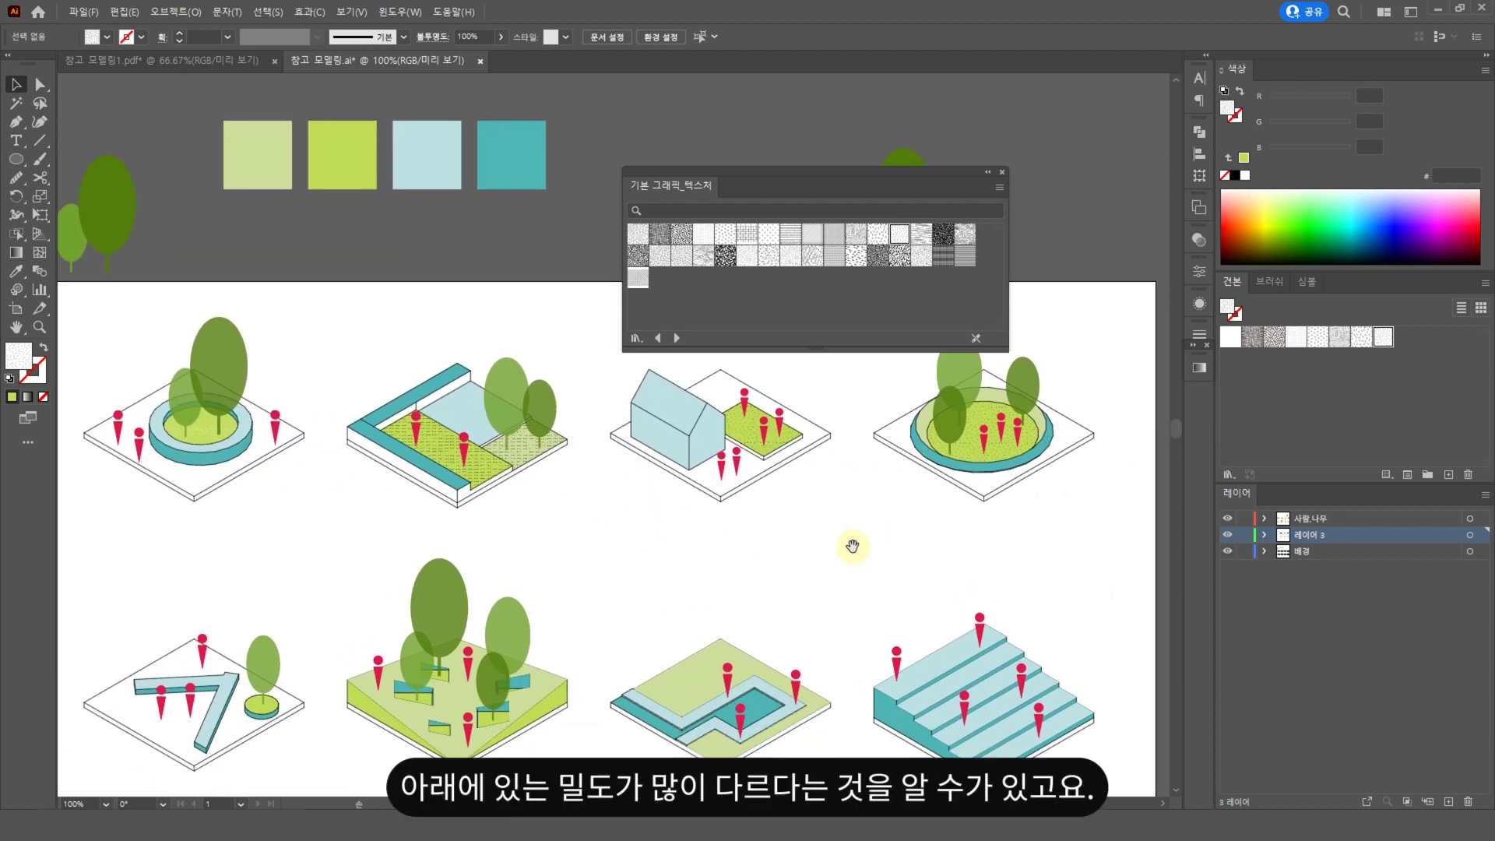
click(226, 698)
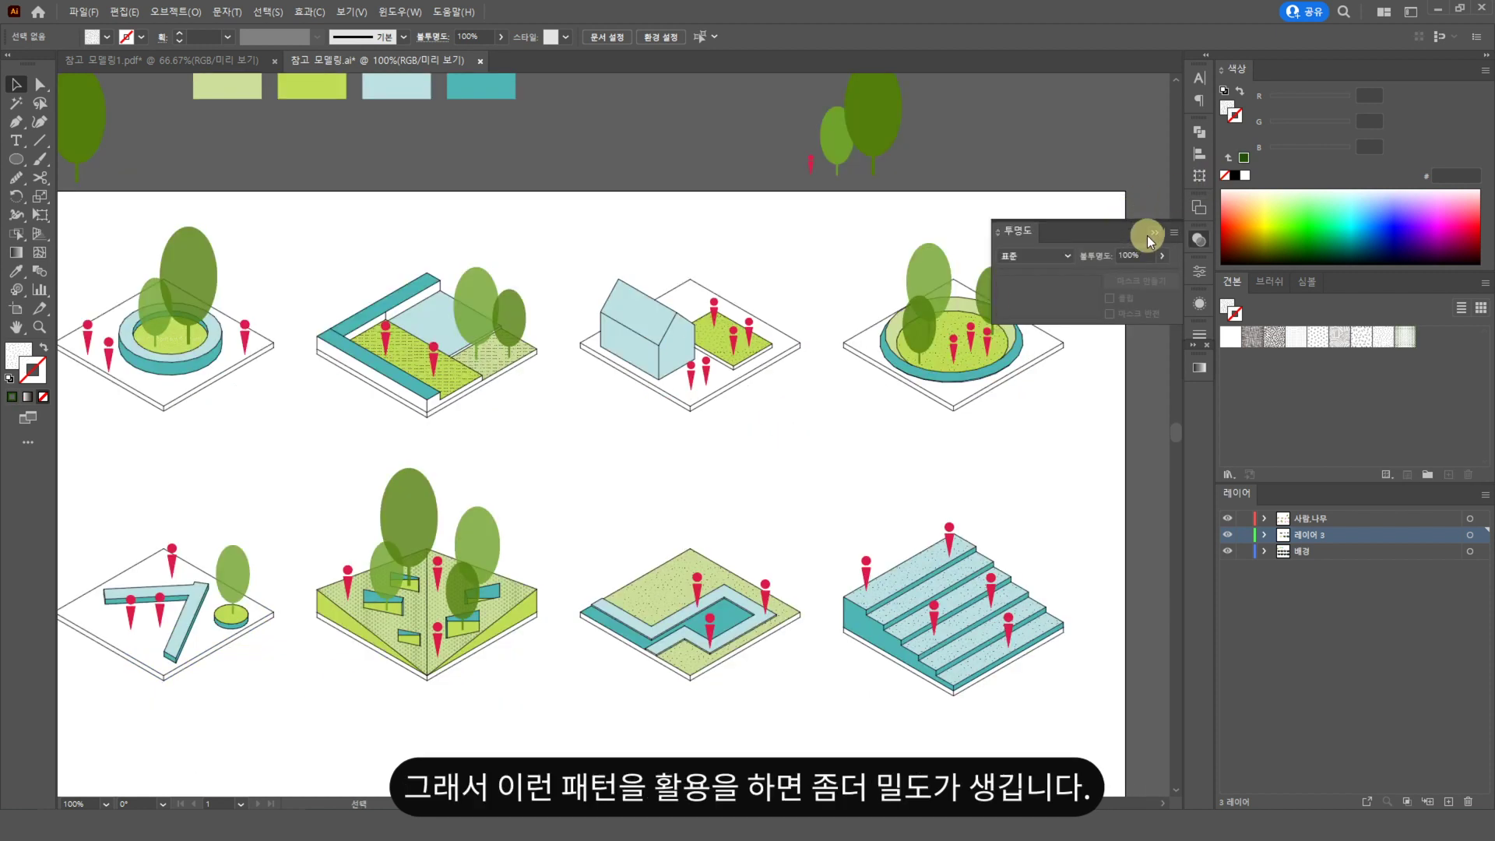
- Set the opacity of the large tree on the first tile to 50%
click(1149, 233)
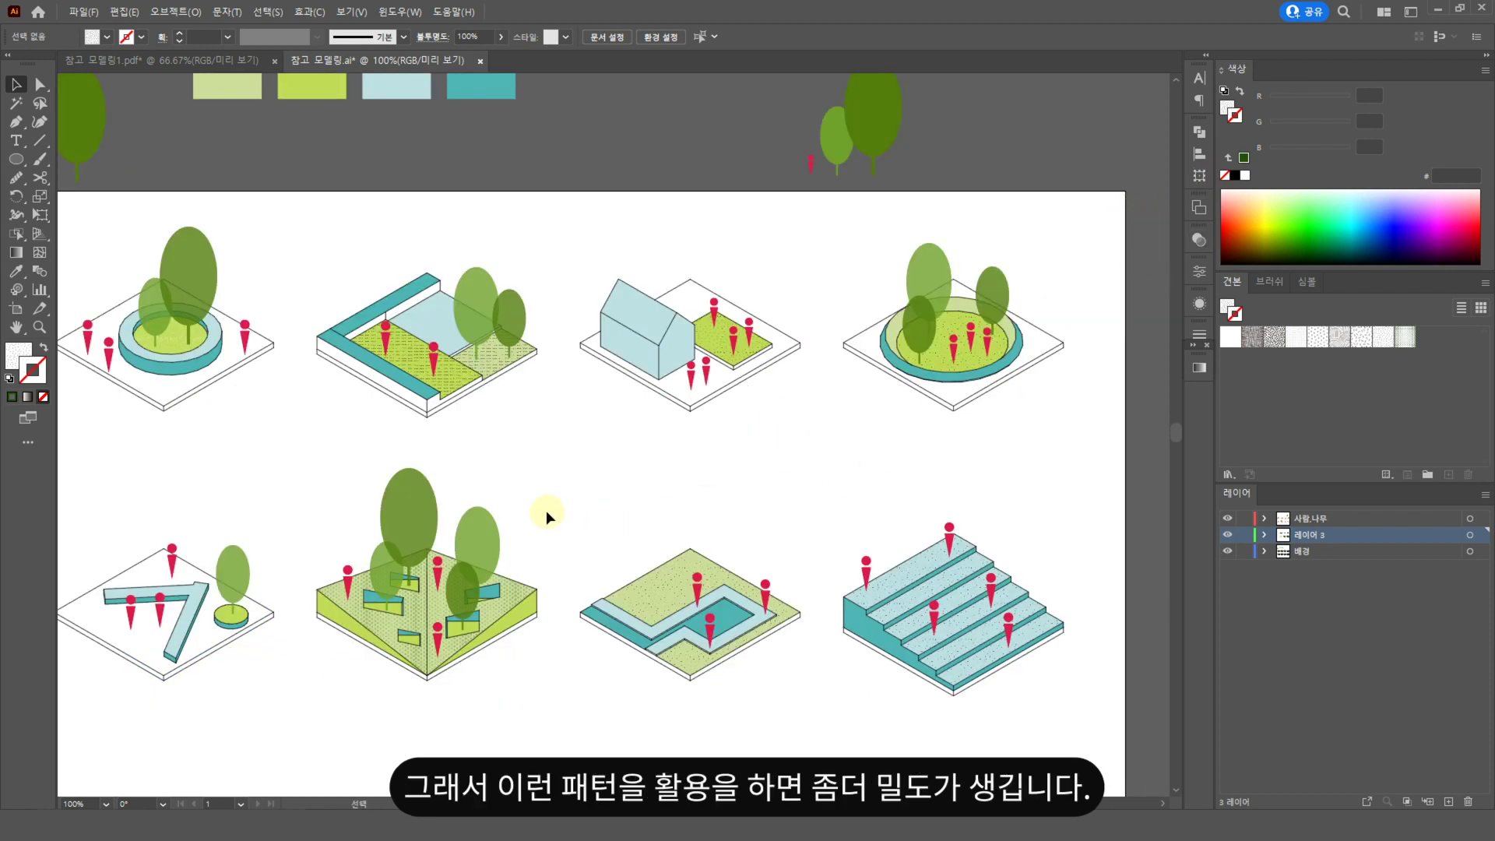
click(207, 283)
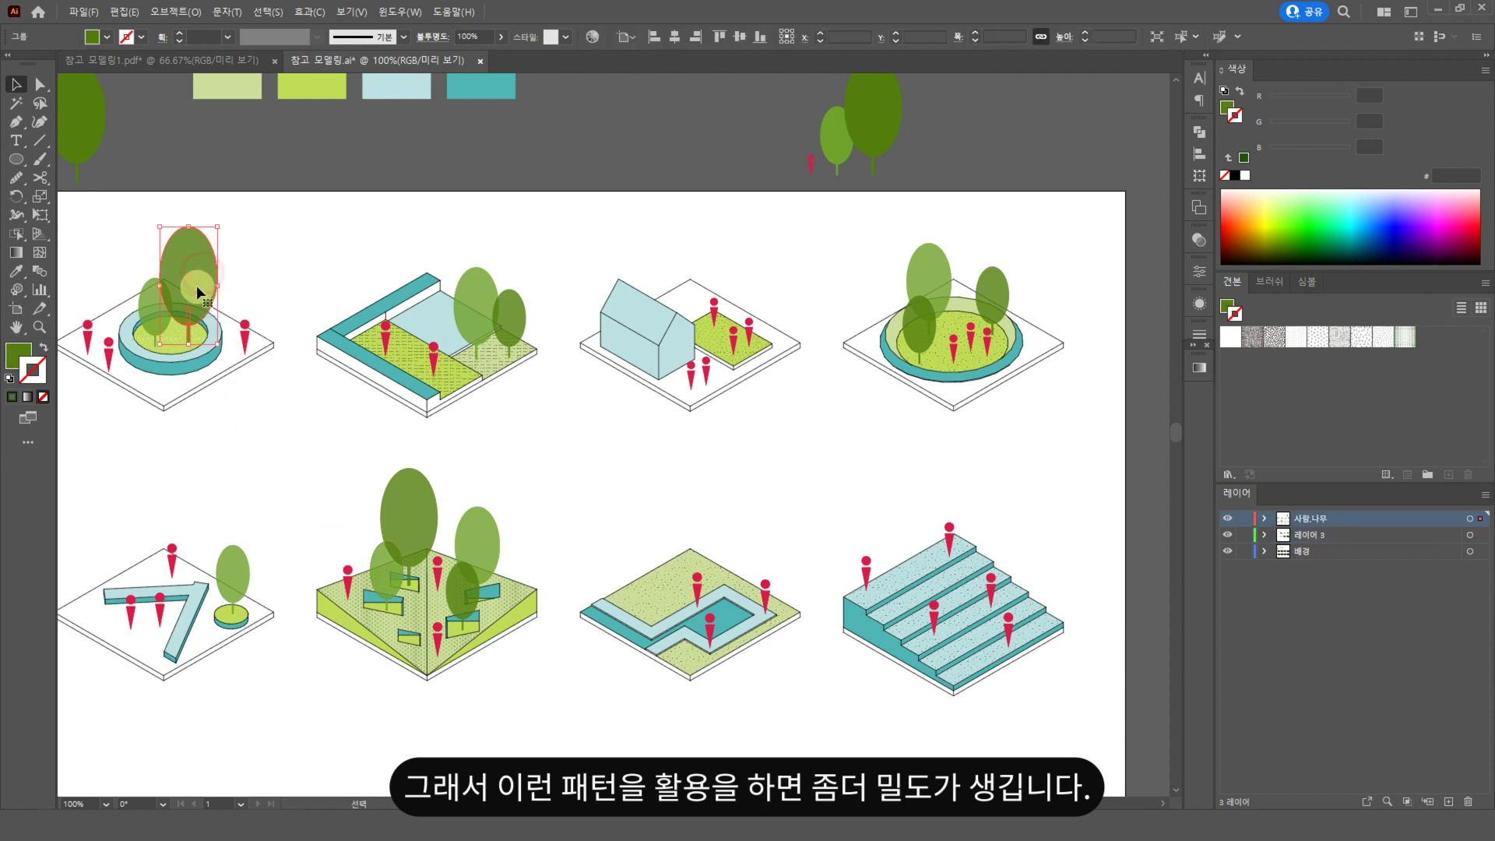
click(1203, 241)
text(50)
key(Return)
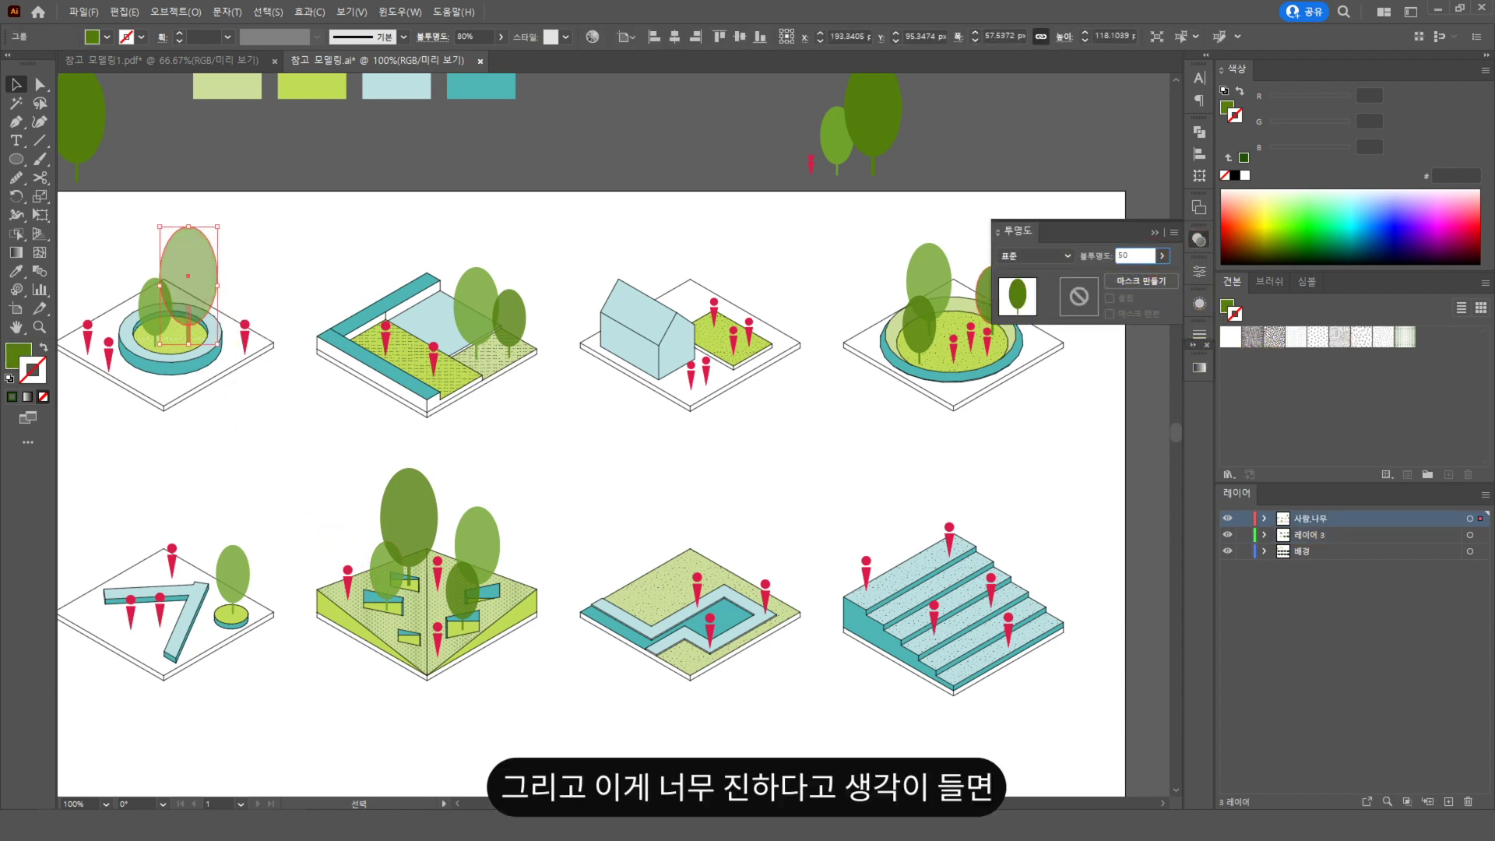
- Set the opacity of the larger light-green tree on the second tile of the upper row to 50%
click(100, 478)
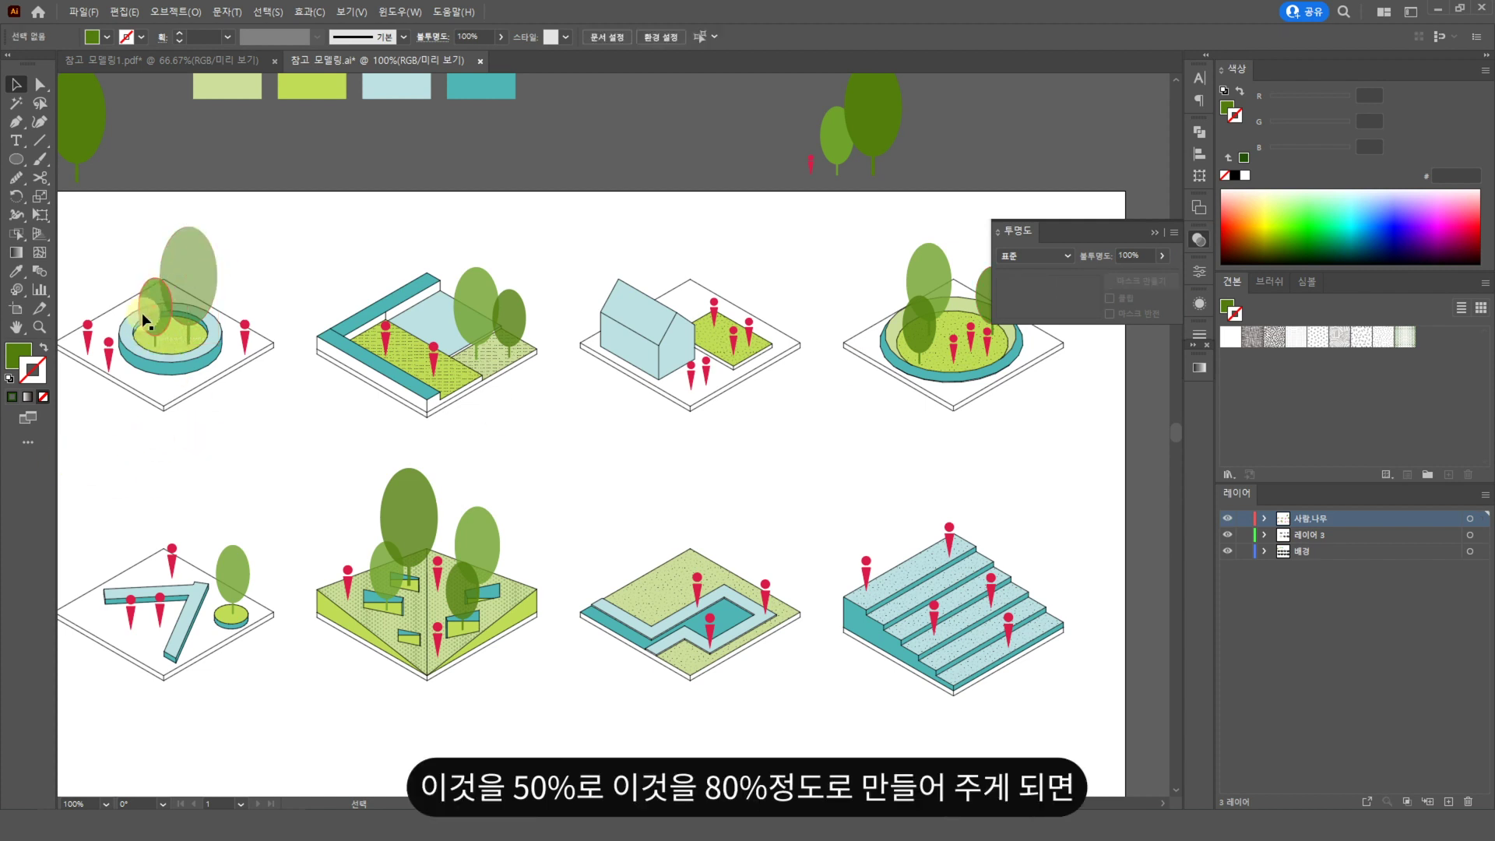
click(477, 309)
click(1132, 255)
text(50)
key(Return)
click(257, 156)
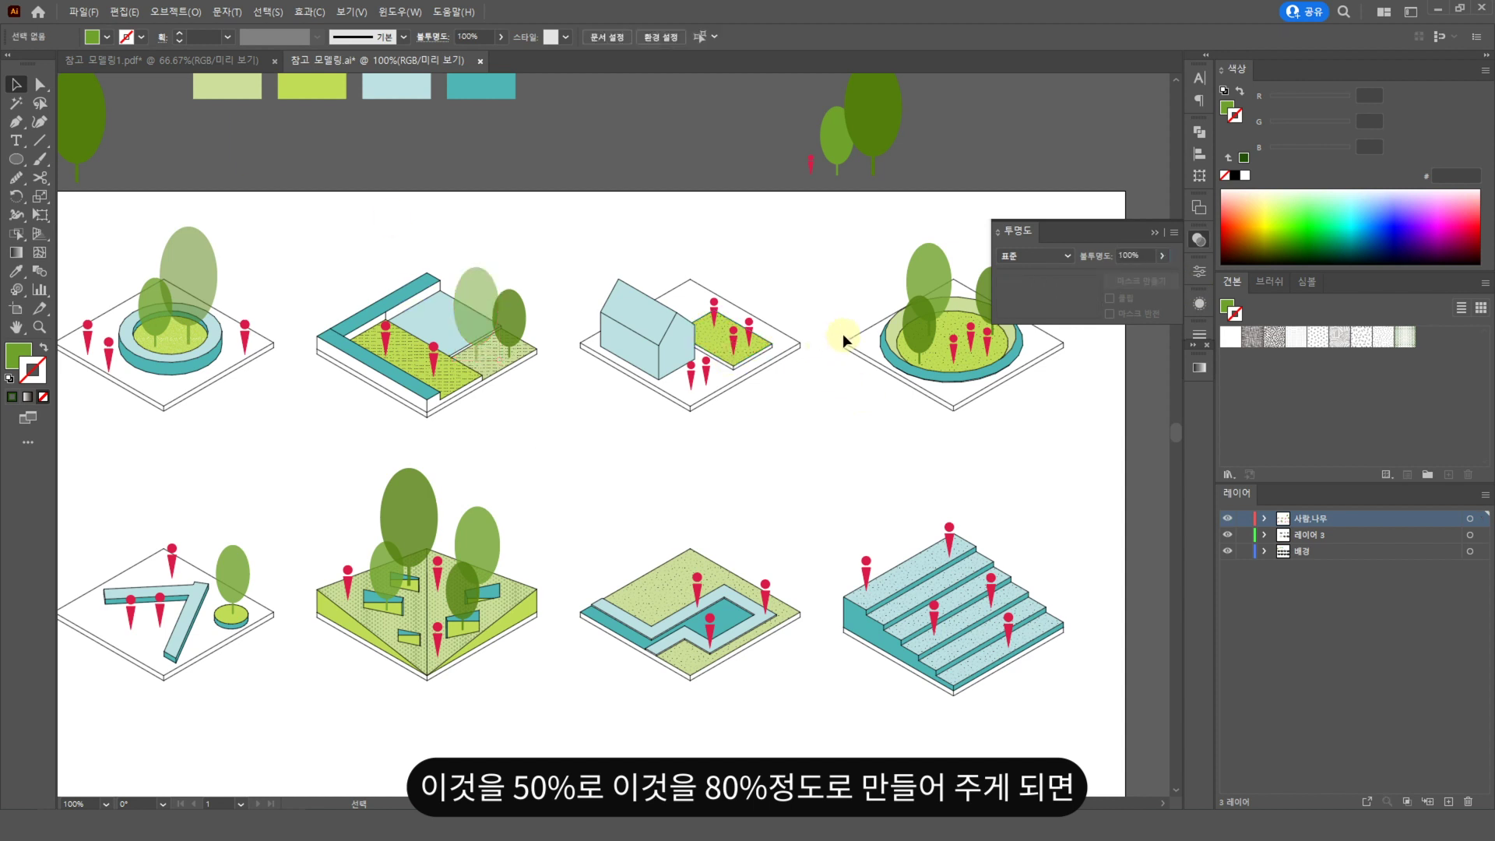
- Lower the opacity of the two dark-green trees on the second tile of the lower row together, and deselect them
scroll(844, 331, right, 3)
scroll(932, 293, left, 6)
click(536, 498)
key(8)
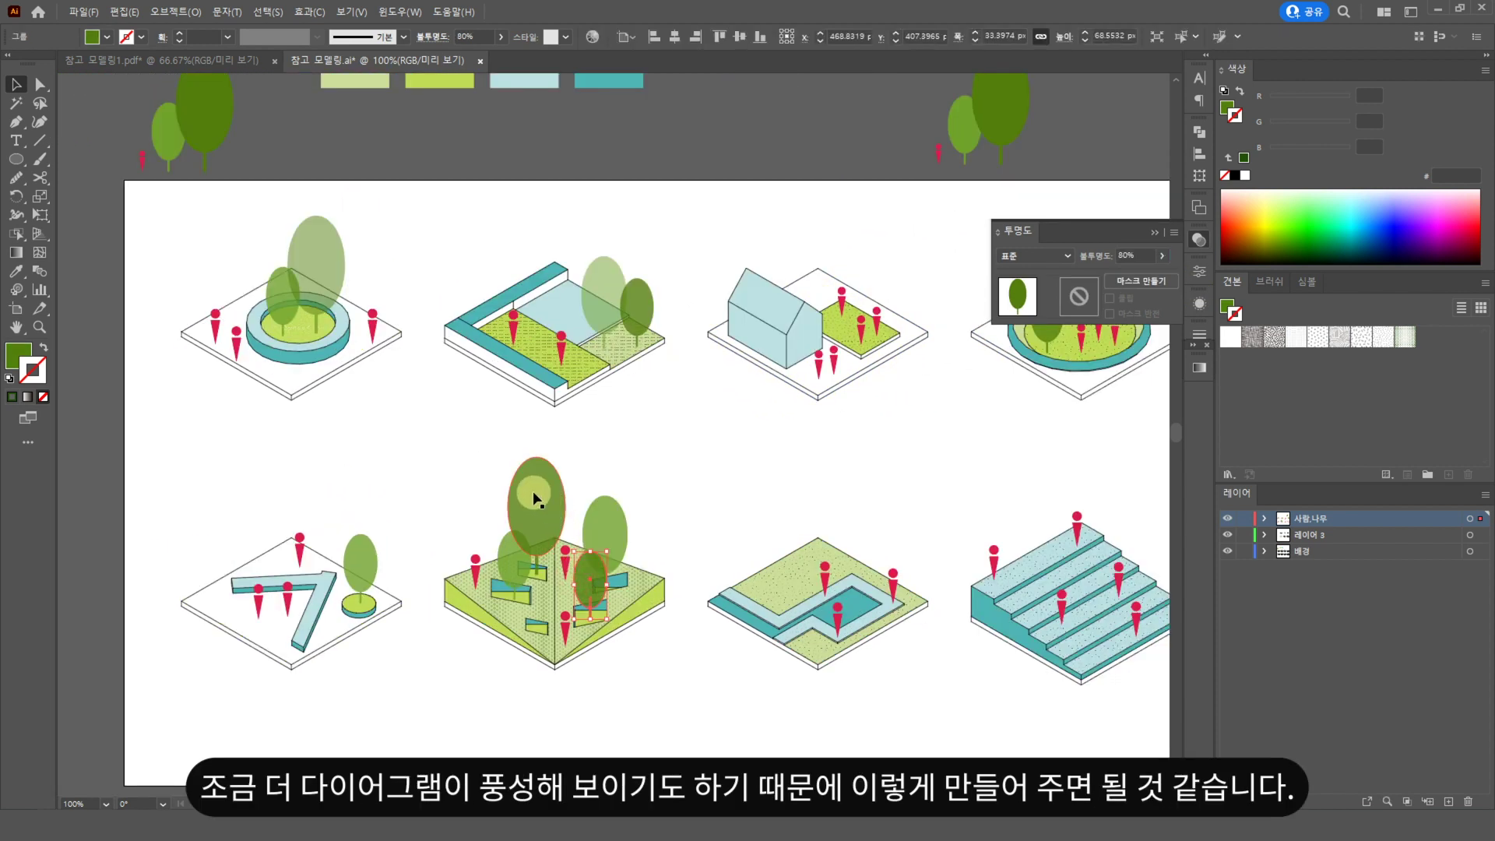
click(1147, 252)
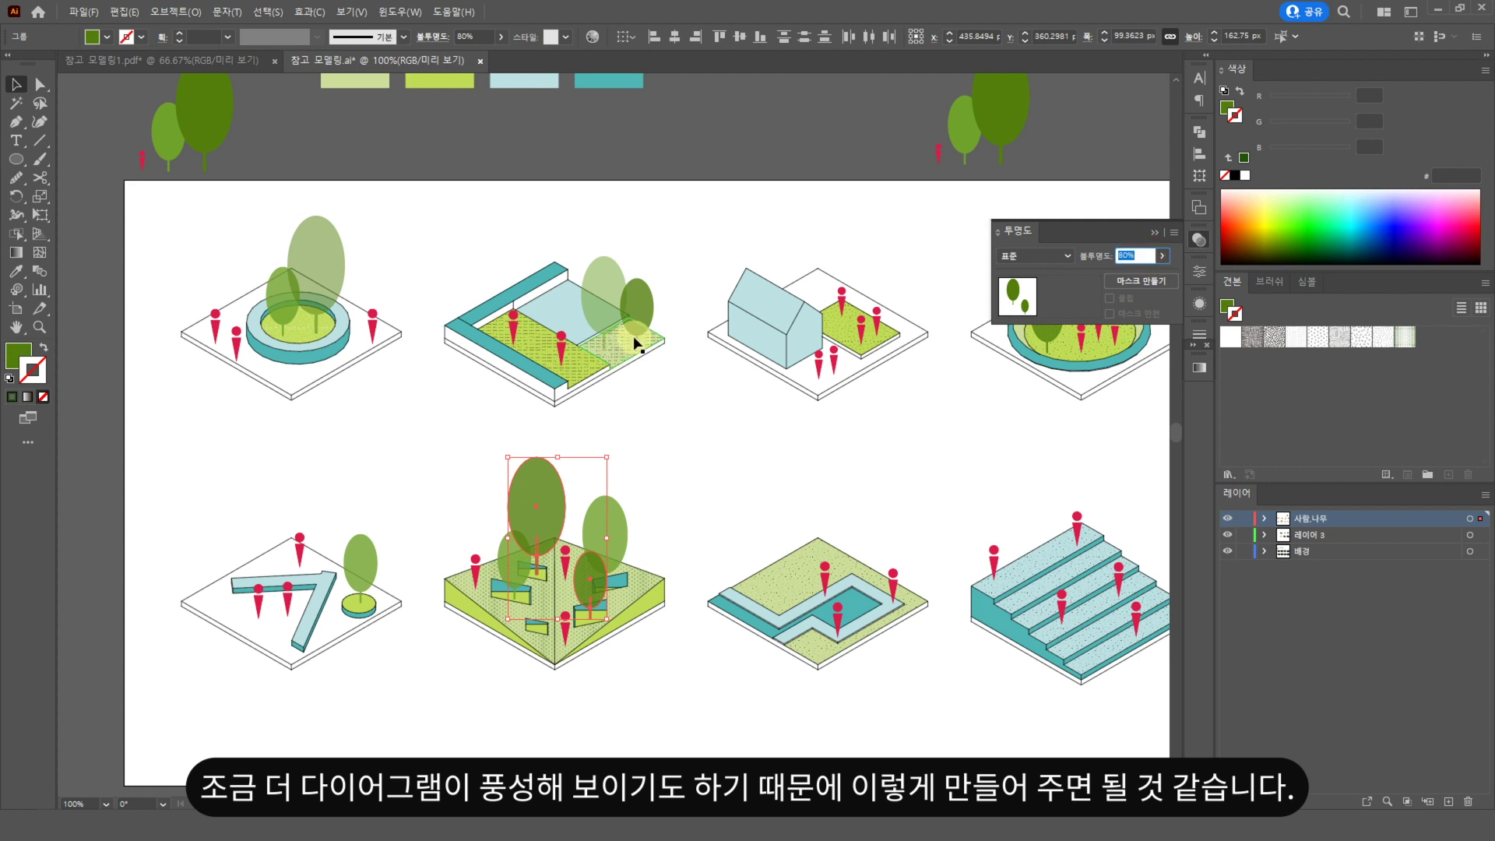
click(710, 720)
key(ctrl+minus)
drag(678, 516, 627, 523)
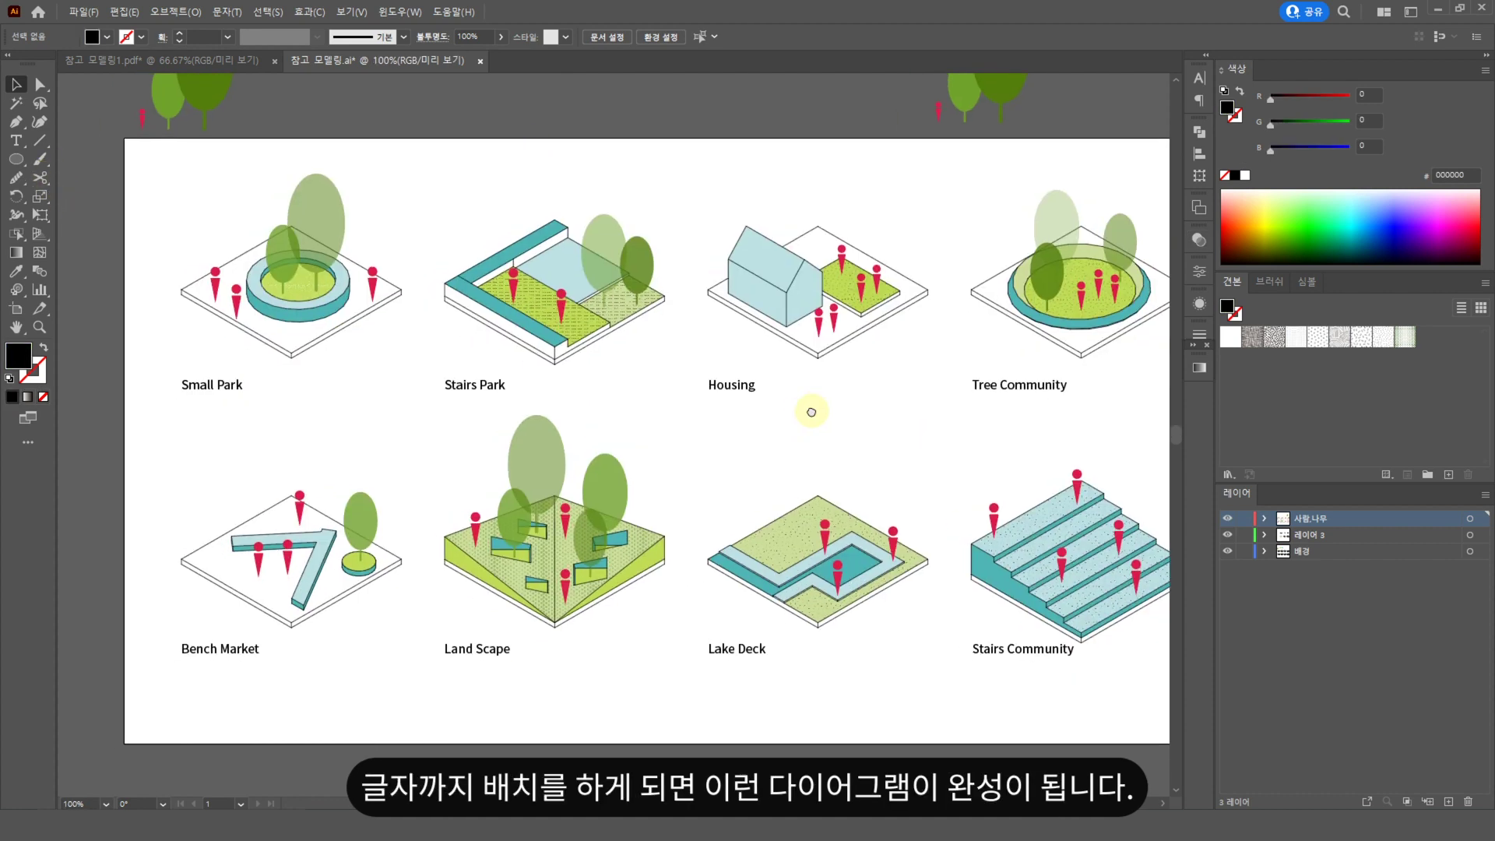
drag(811, 410, 721, 451)
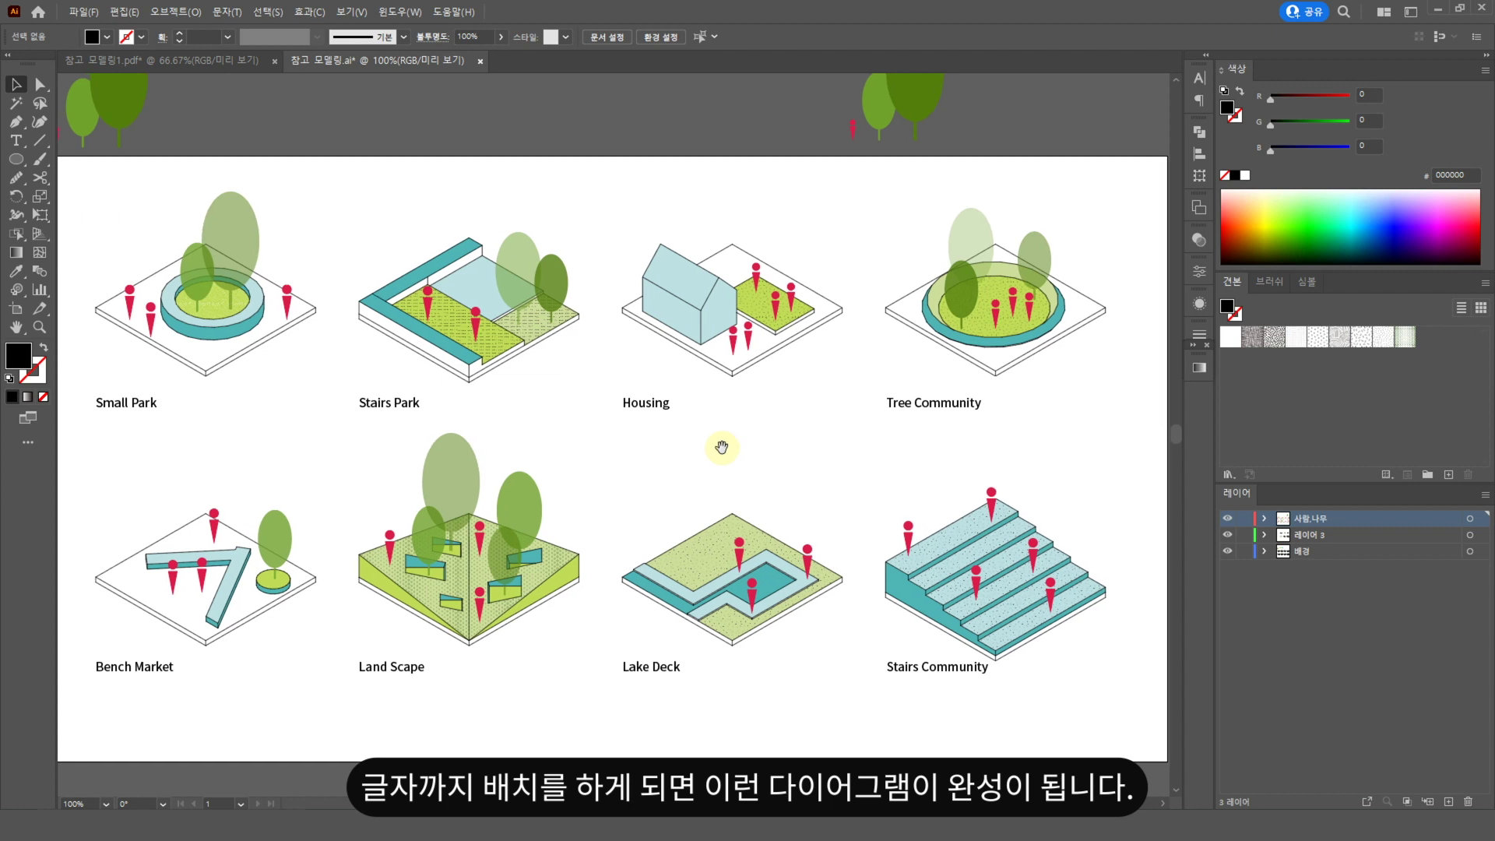